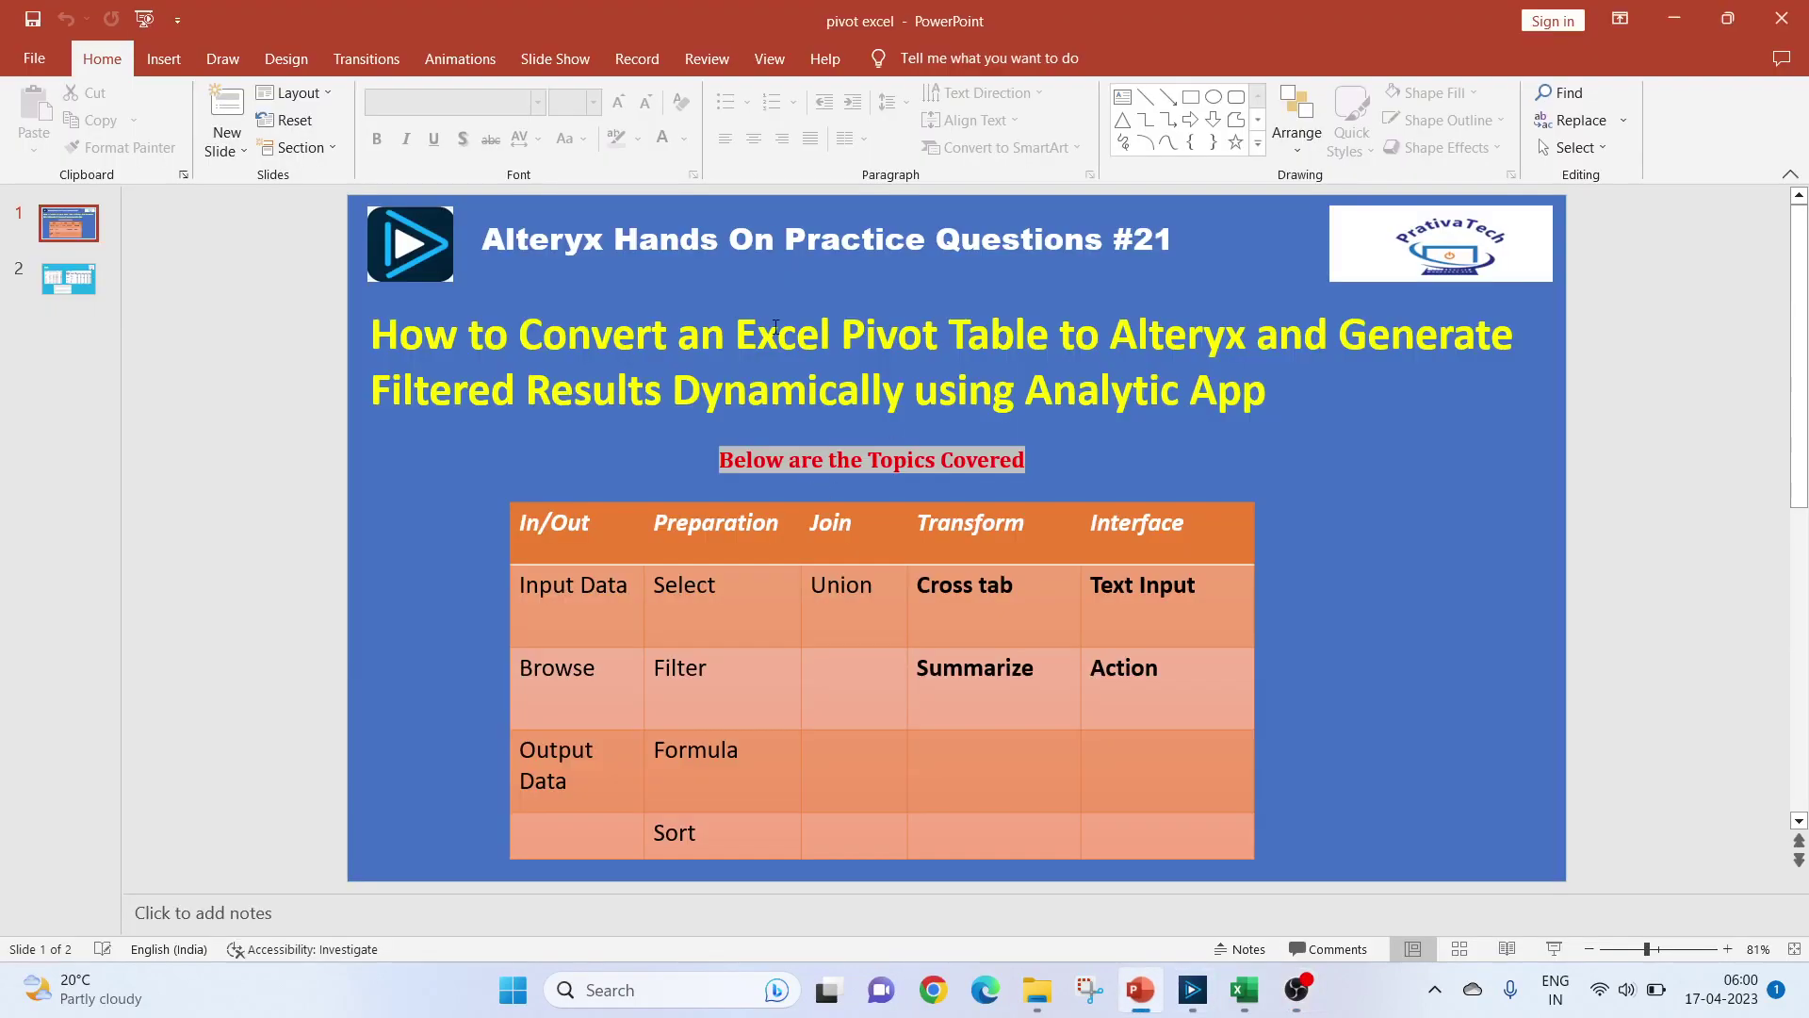
- Display slide 2, the Task slide pairing sample sales data with its Excel pivot table and field layout
{"action": "key", "text": "XF86MonBrightnessUp"}
- Move between the Task slide and the Excel data workbook, ending on the pivot totaling 113000
{"action": "left_click", "coordinate": [72, 292]}
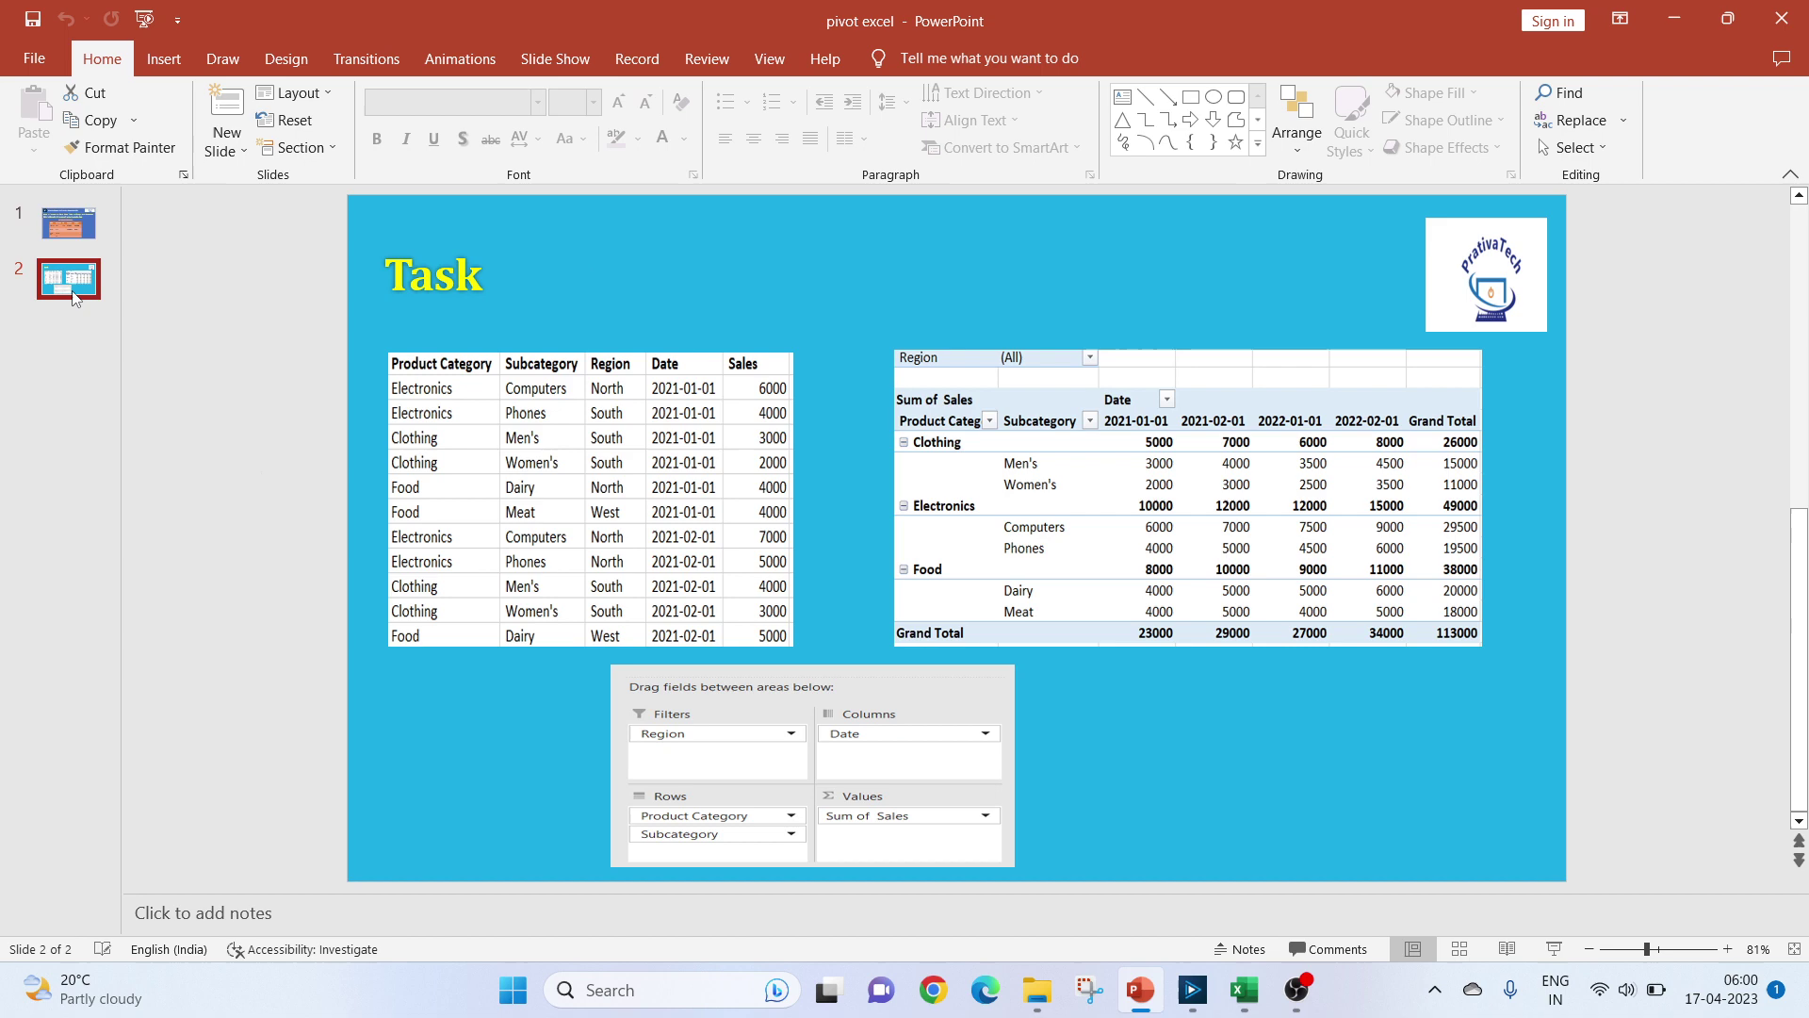
{"action": "left_click", "coordinate": [1240, 991]}
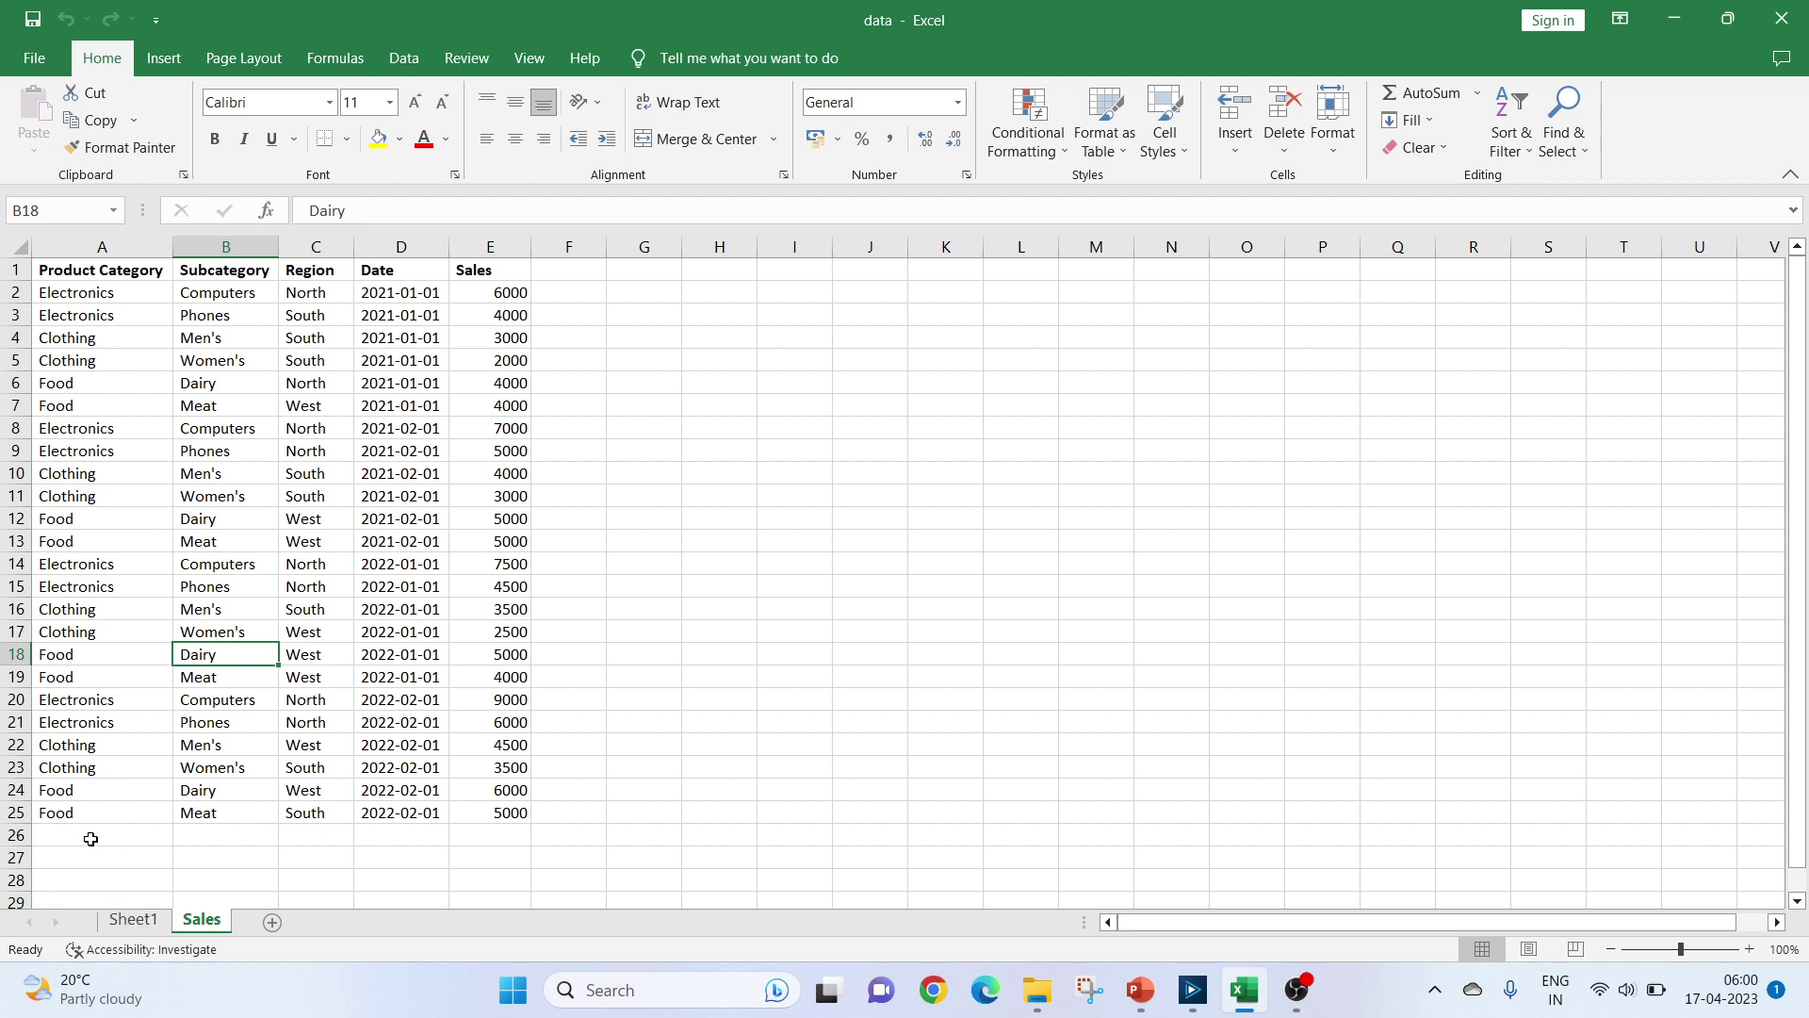
{"action": "key", "text": "alt+Tab"}
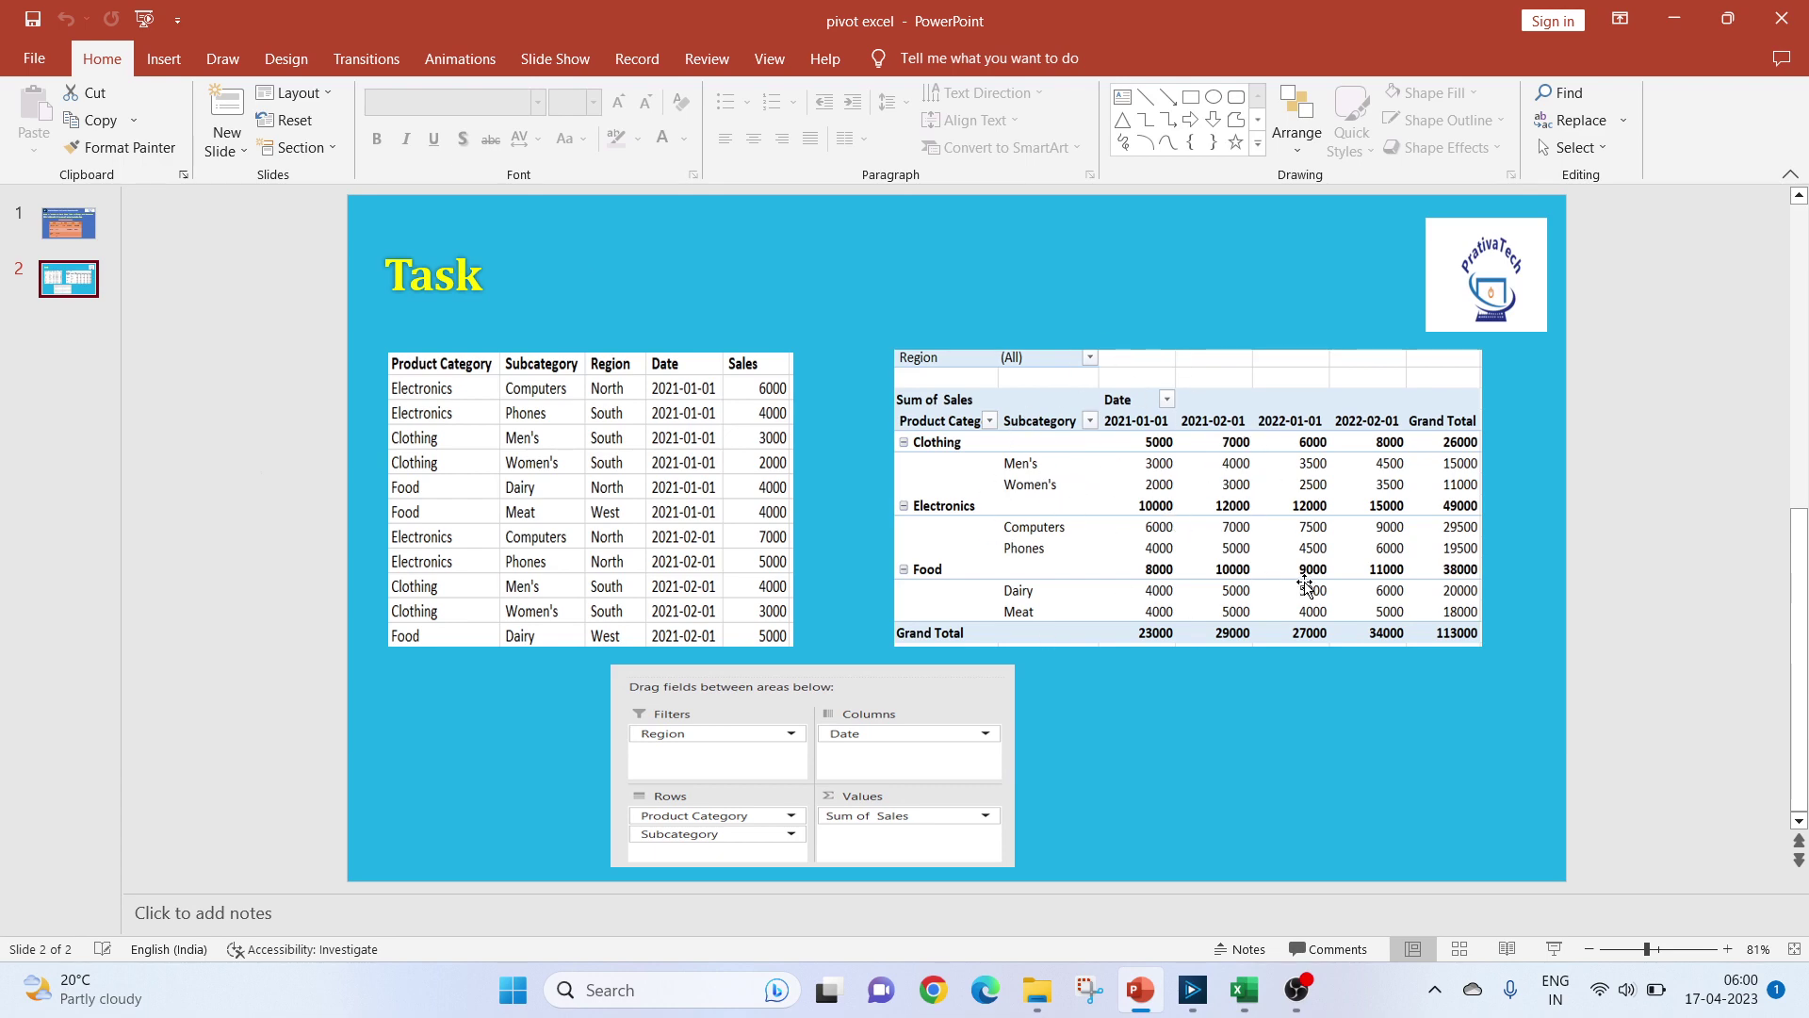
{"action": "key", "text": "alt+Tab"}
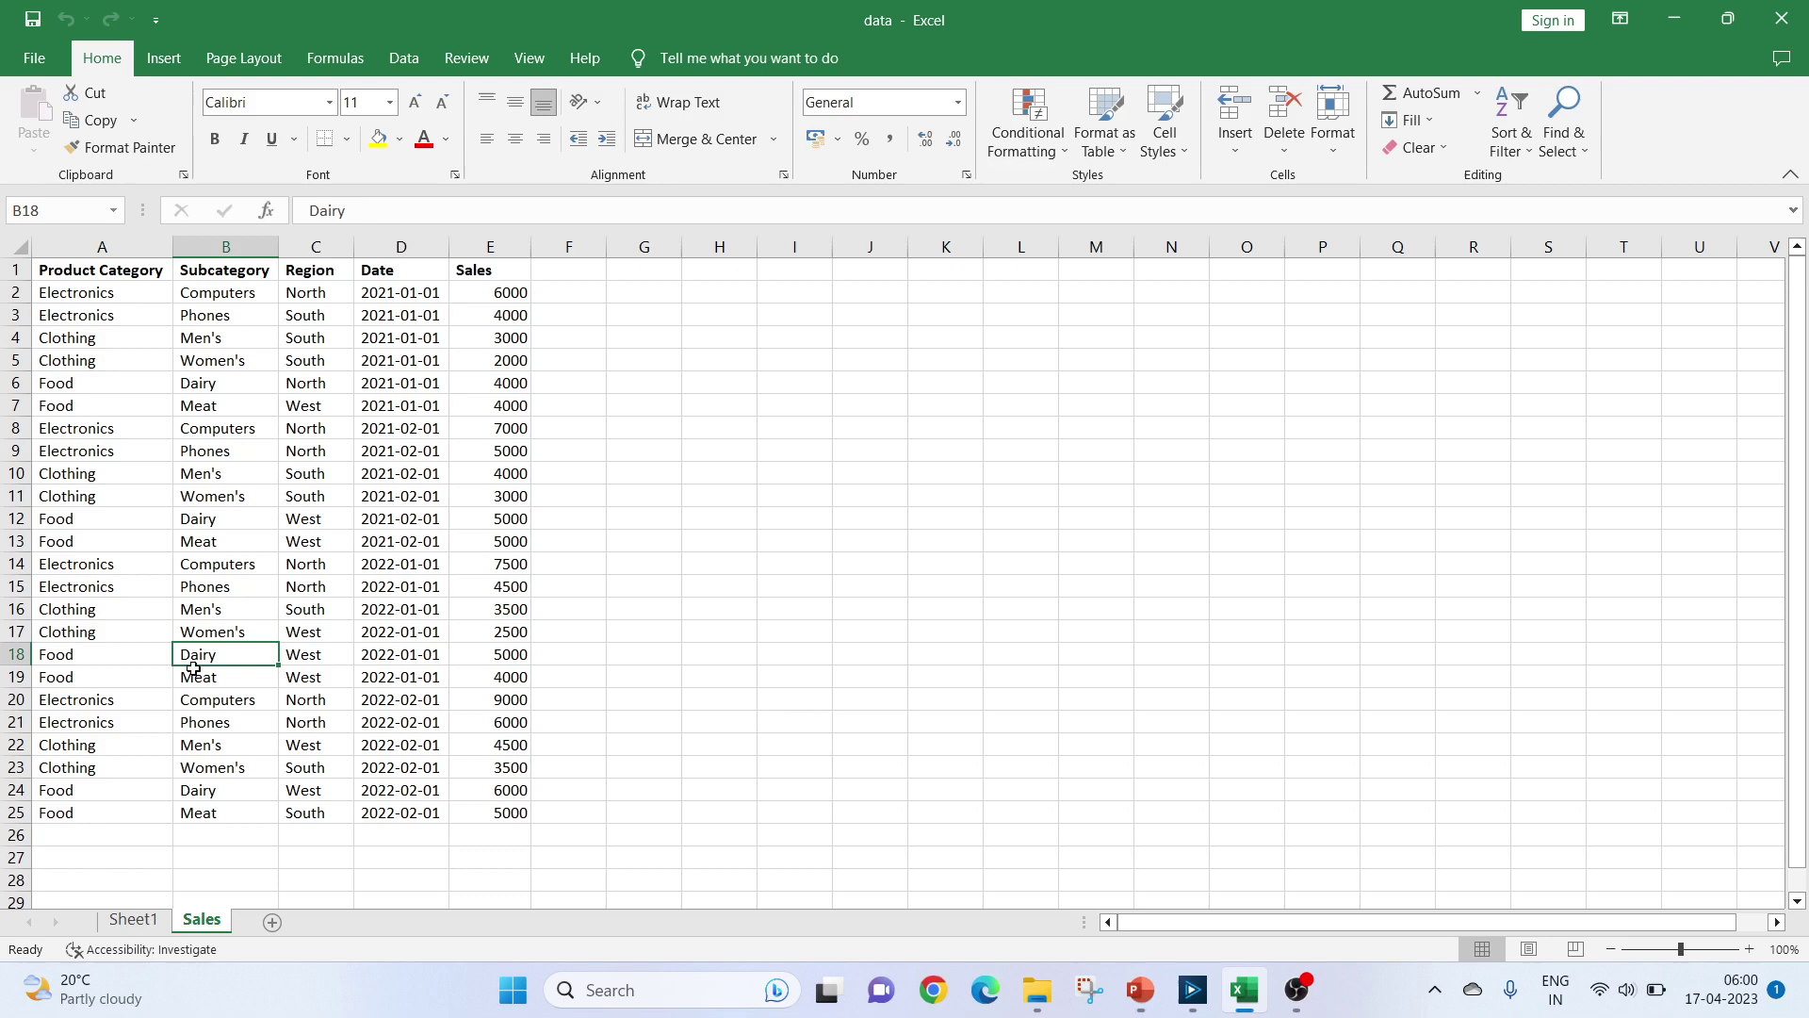
- Review Sheet1's pivot: the Clothing total row, the 2021-01-01 grand total 23000 and overall total 113000
{"action": "left_click", "coordinate": [133, 919]}
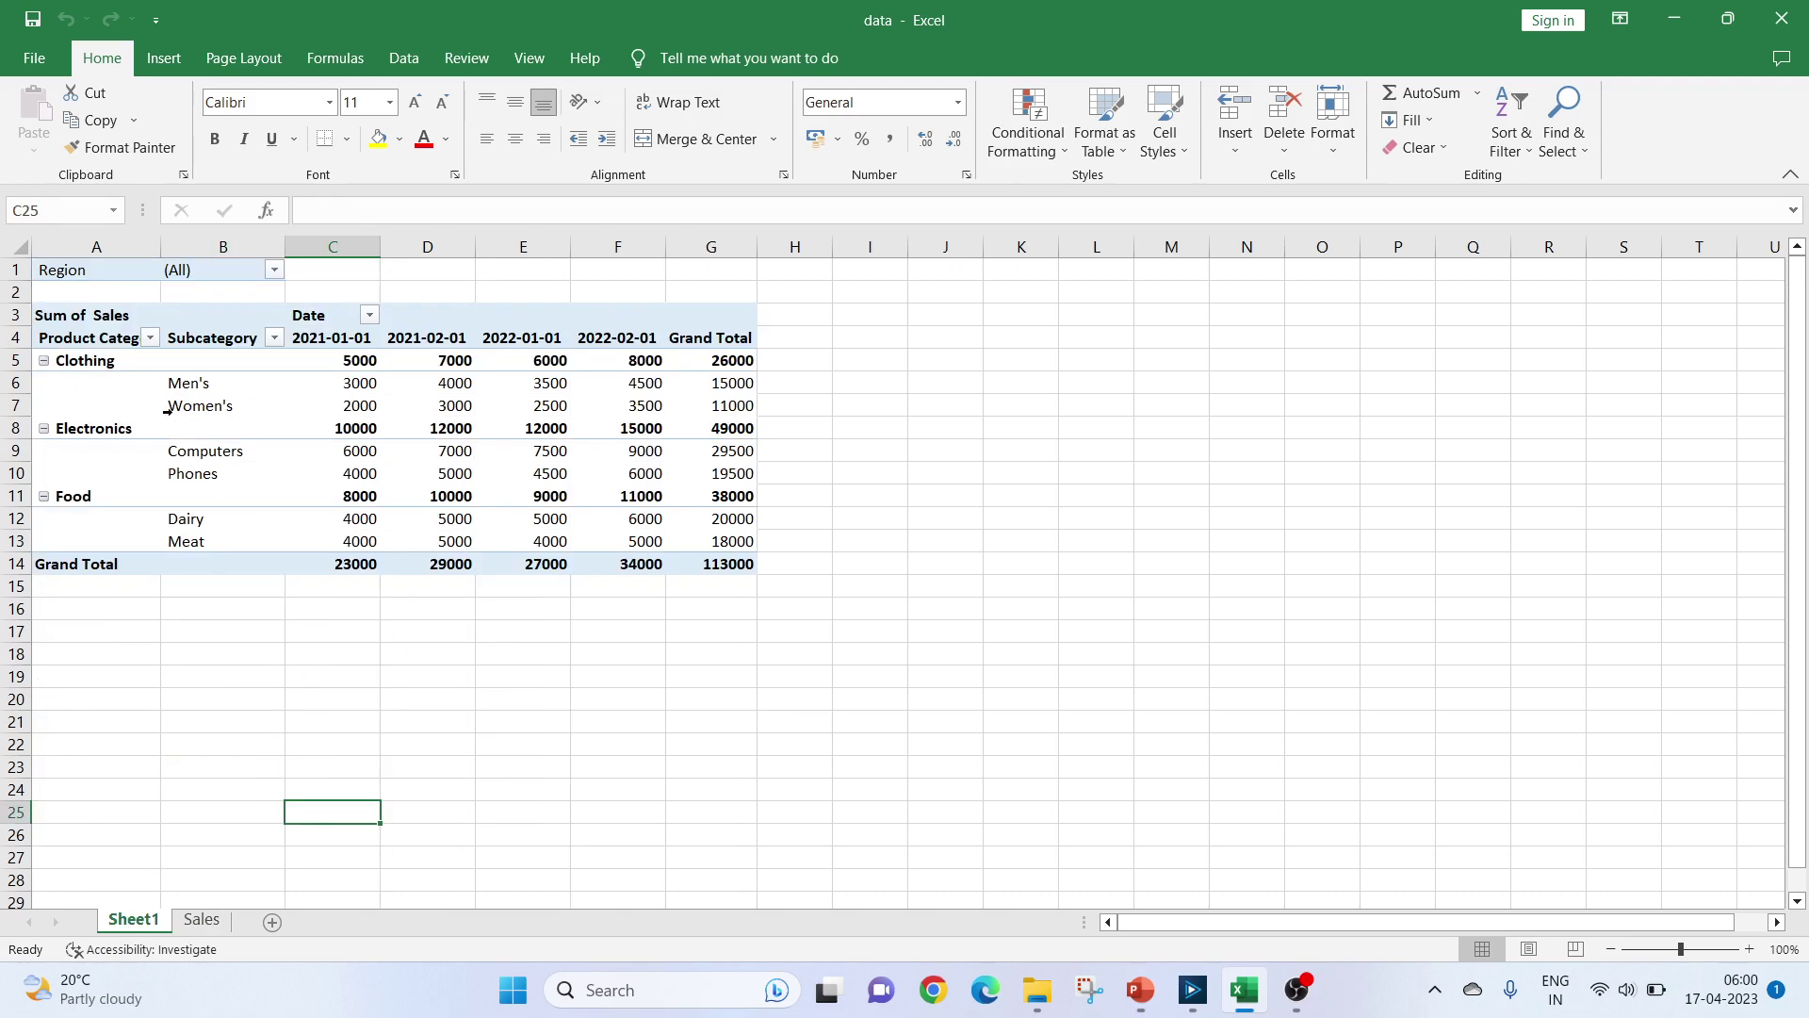
{"action": "left_click", "coordinate": [172, 405]}
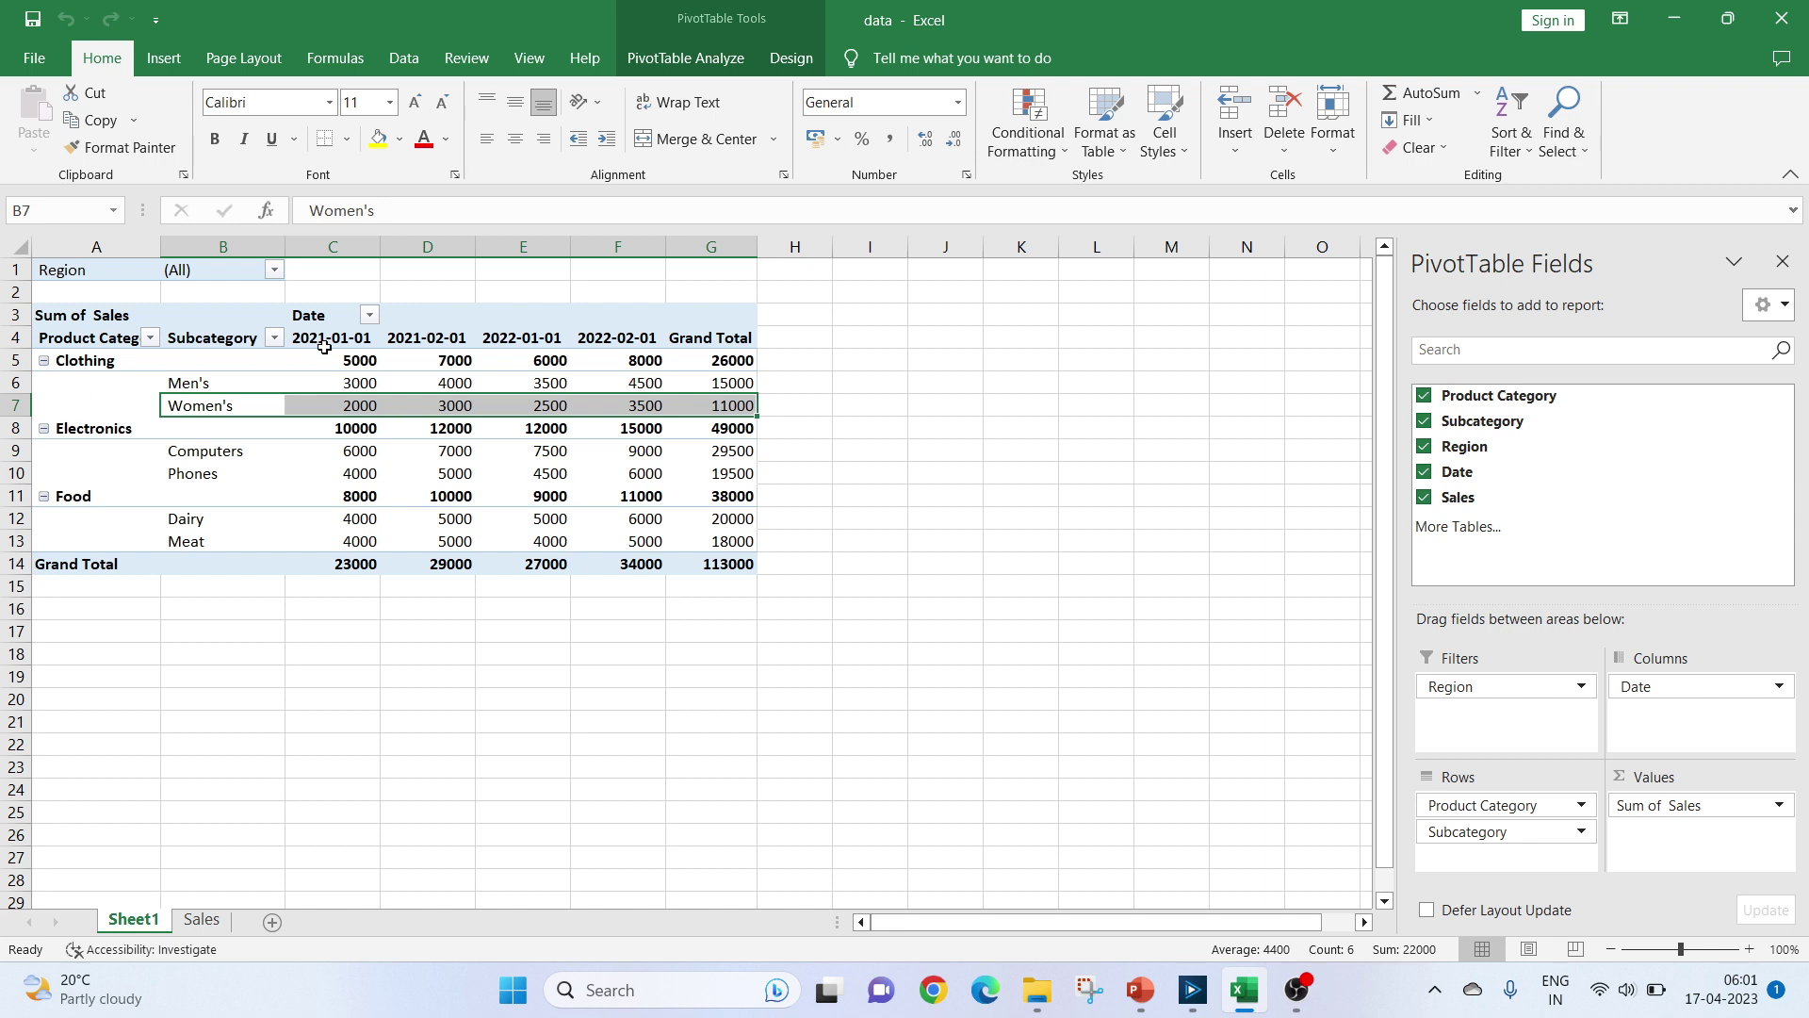
{"action": "left_click", "coordinate": [362, 361]}
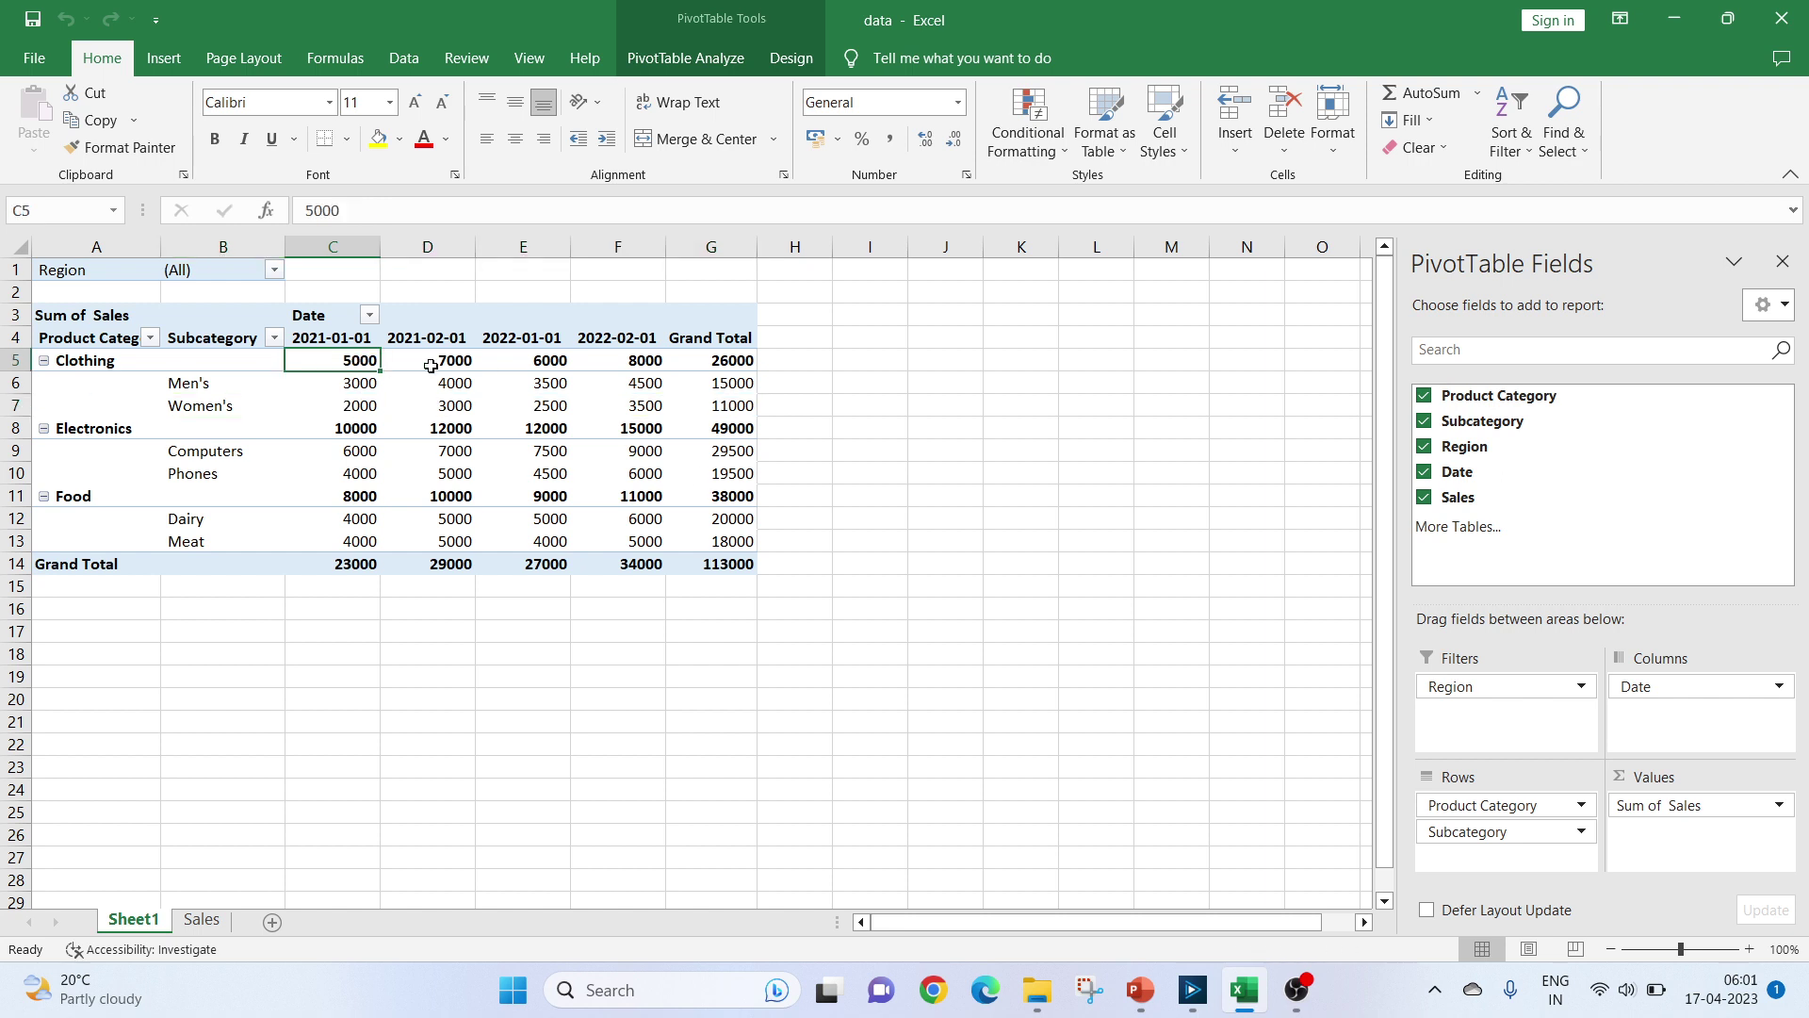
{"action": "left_click", "coordinate": [716, 363], "text": "shift"}
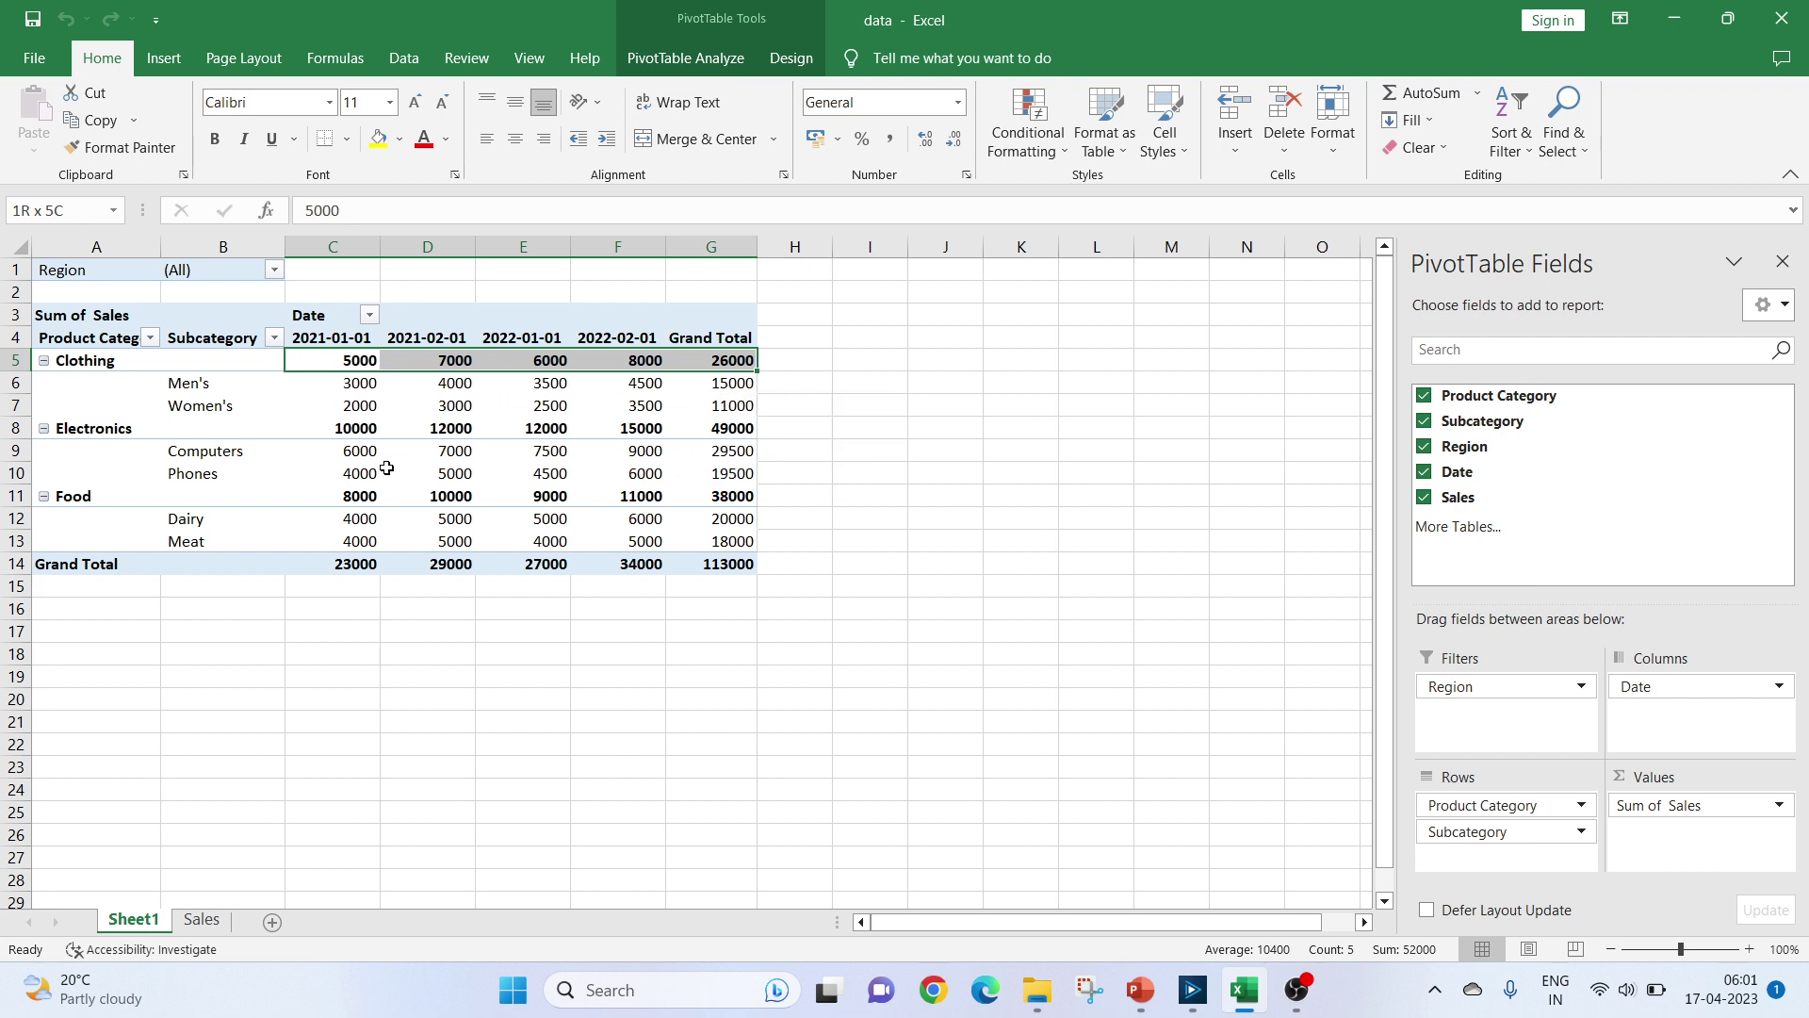
{"action": "mouse_move", "coordinate": [341, 471]}
{"action": "left_click", "coordinate": [358, 566]}
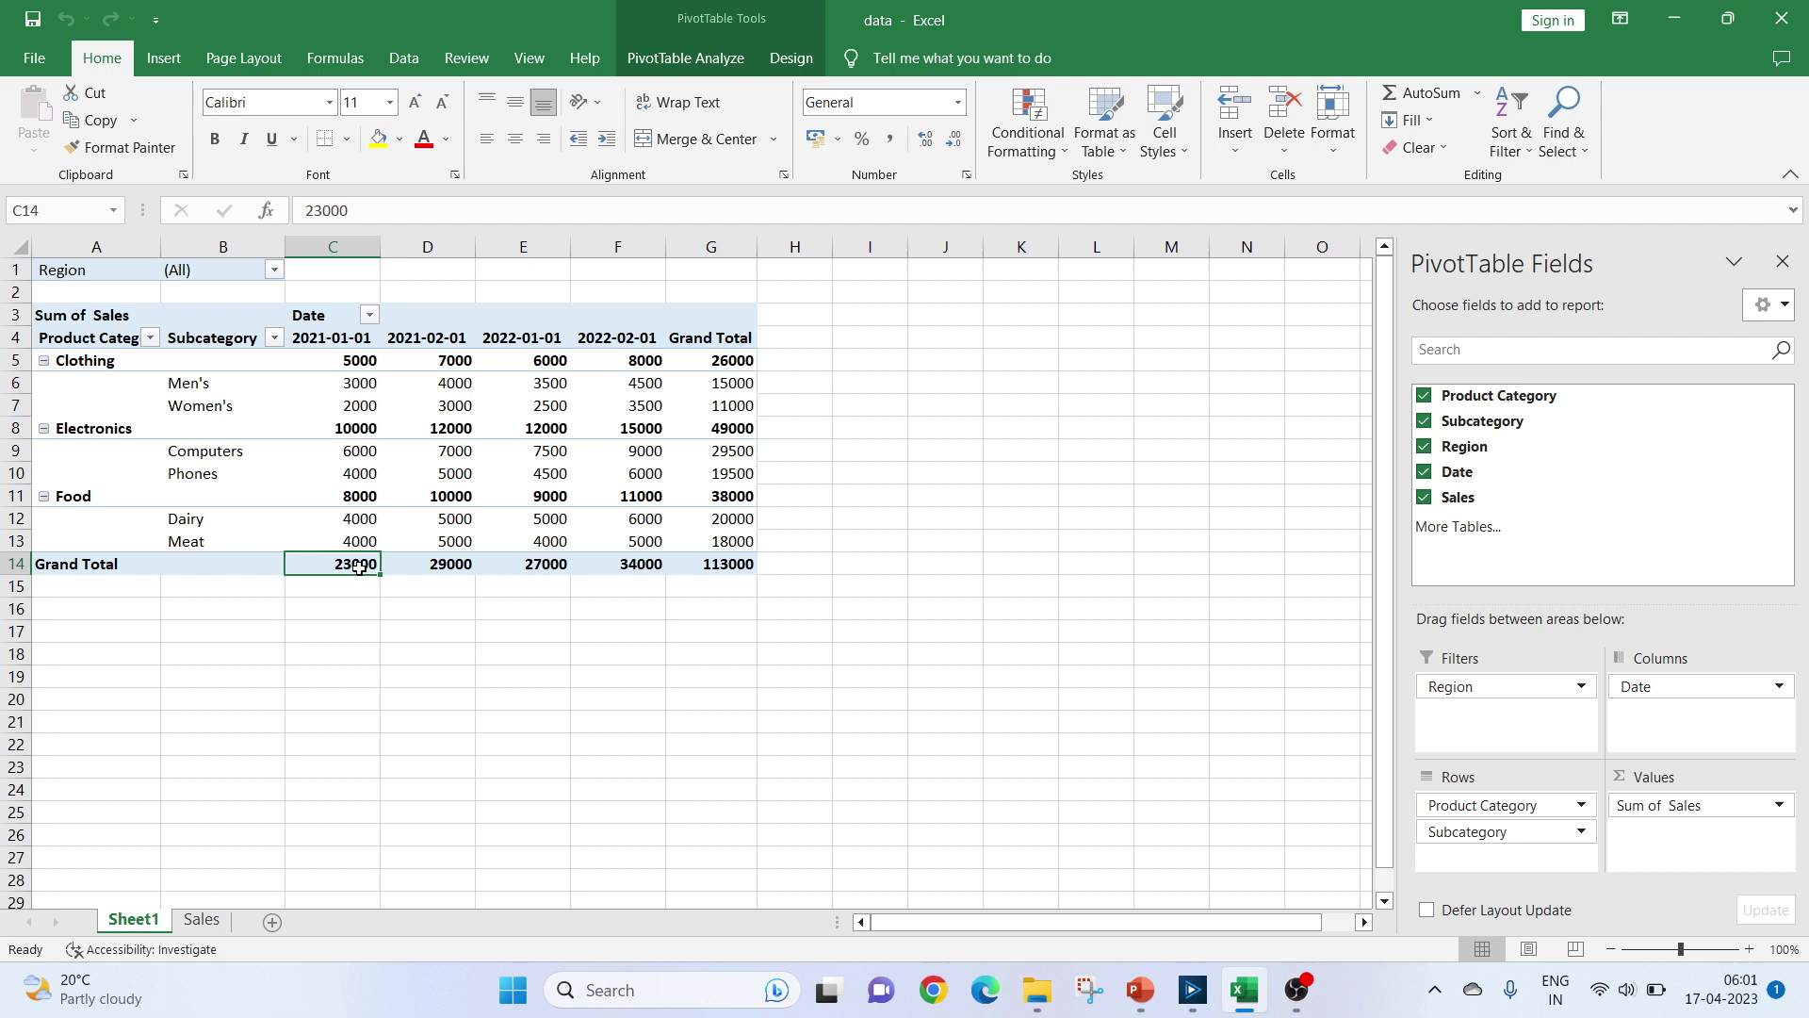
{"action": "left_click", "coordinate": [741, 566]}
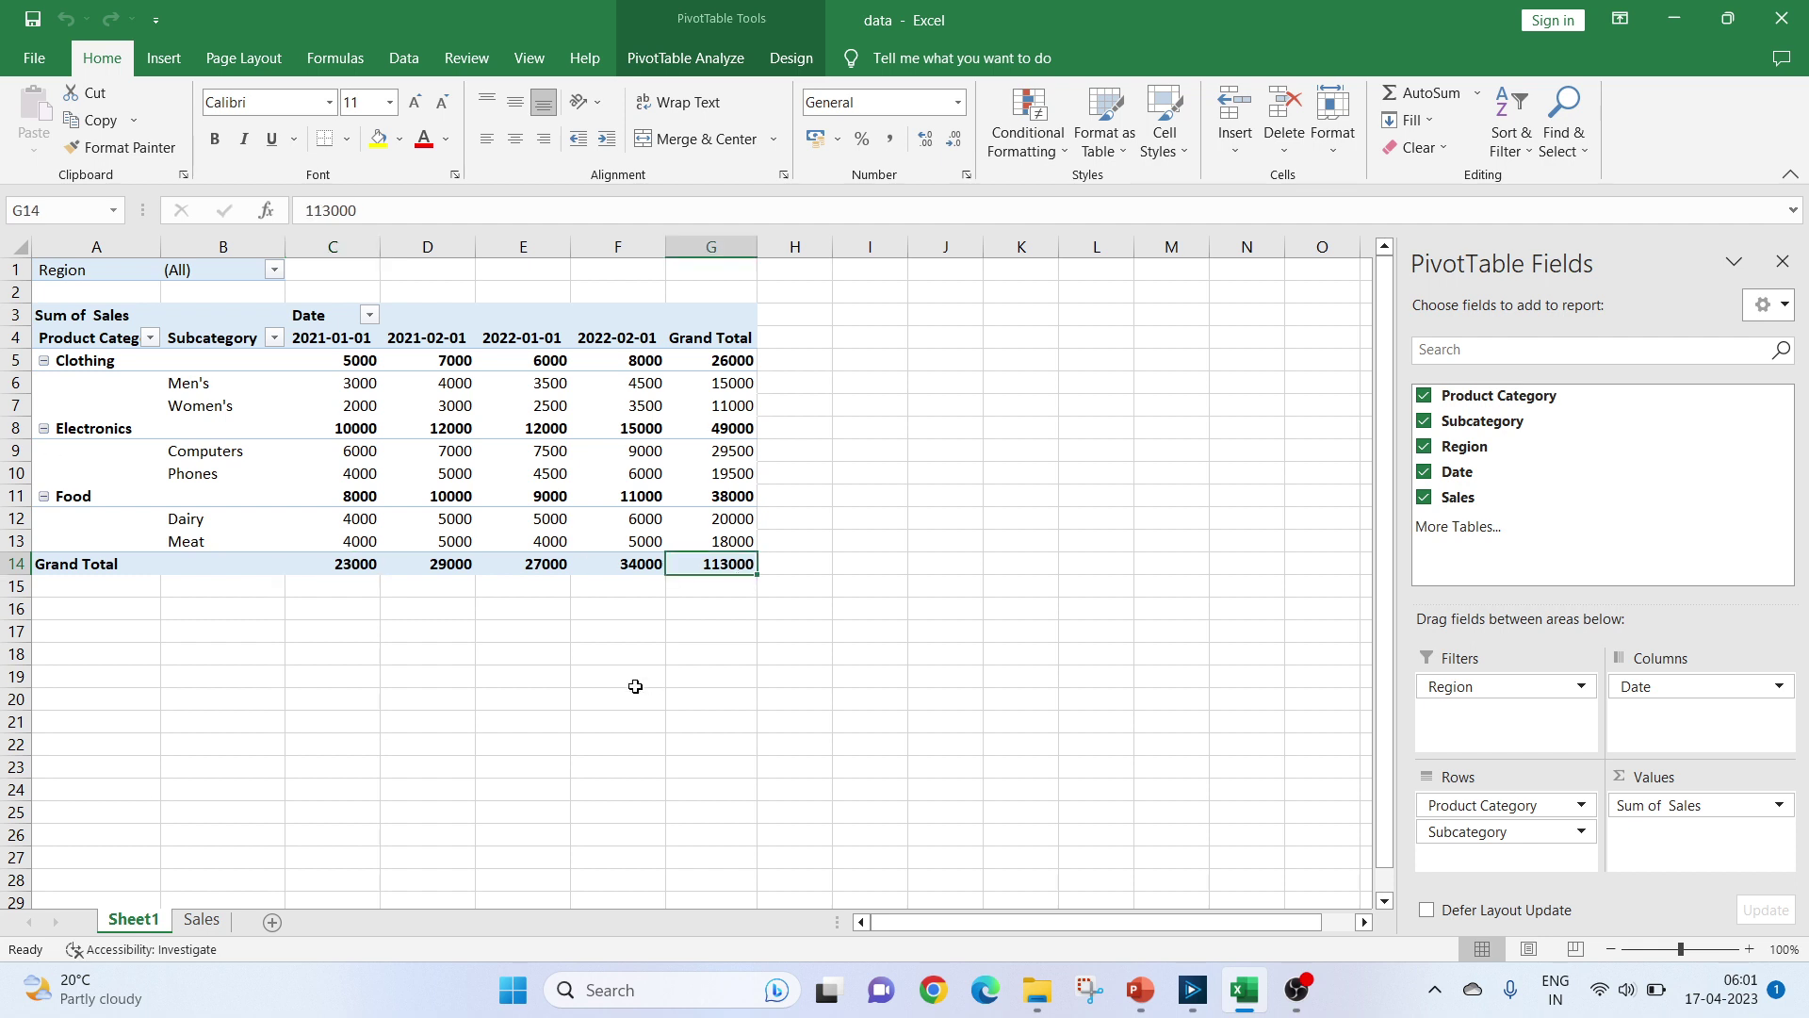
{"action": "mouse_move", "coordinate": [1189, 1002]}
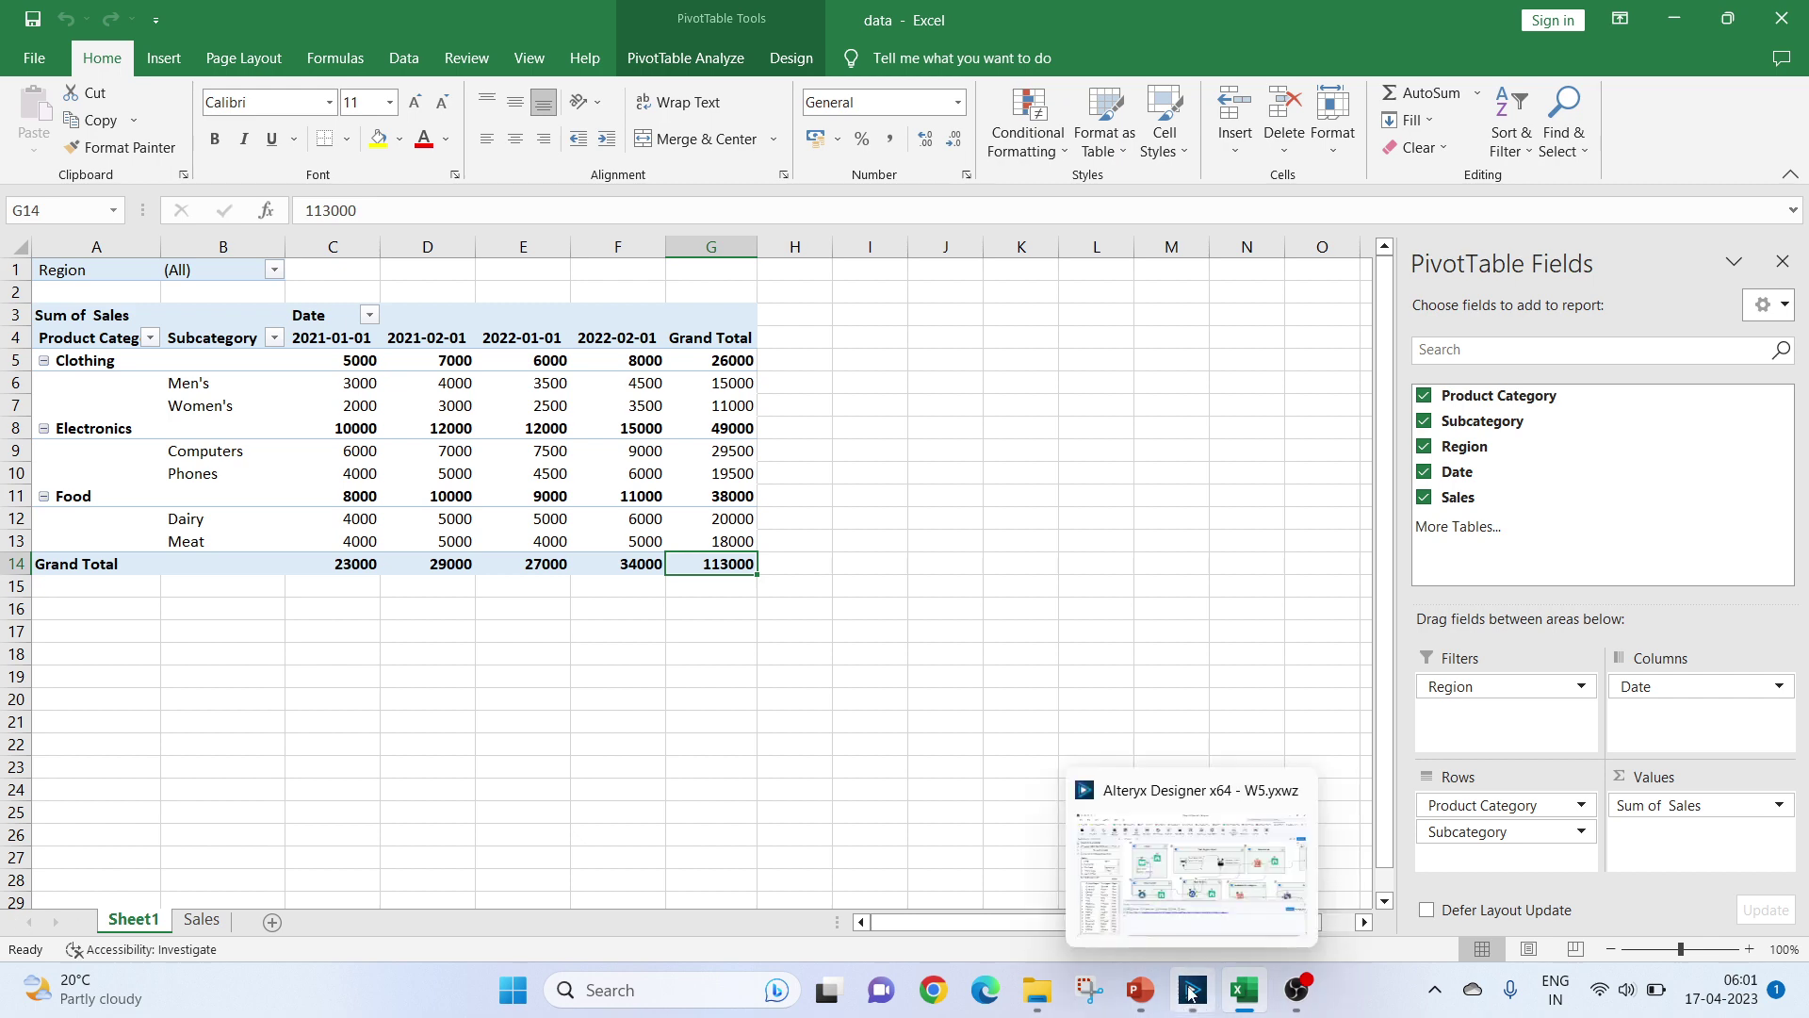
- In the W5 workflow, browse the 24 raw records from data.xlsx's Sales$ sheet, noting flagged spaces
{"action": "left_click", "coordinate": [1191, 991]}
{"action": "scroll", "coordinate": [516, 506], "scroll_direction": "up", "scroll_amount": 1}
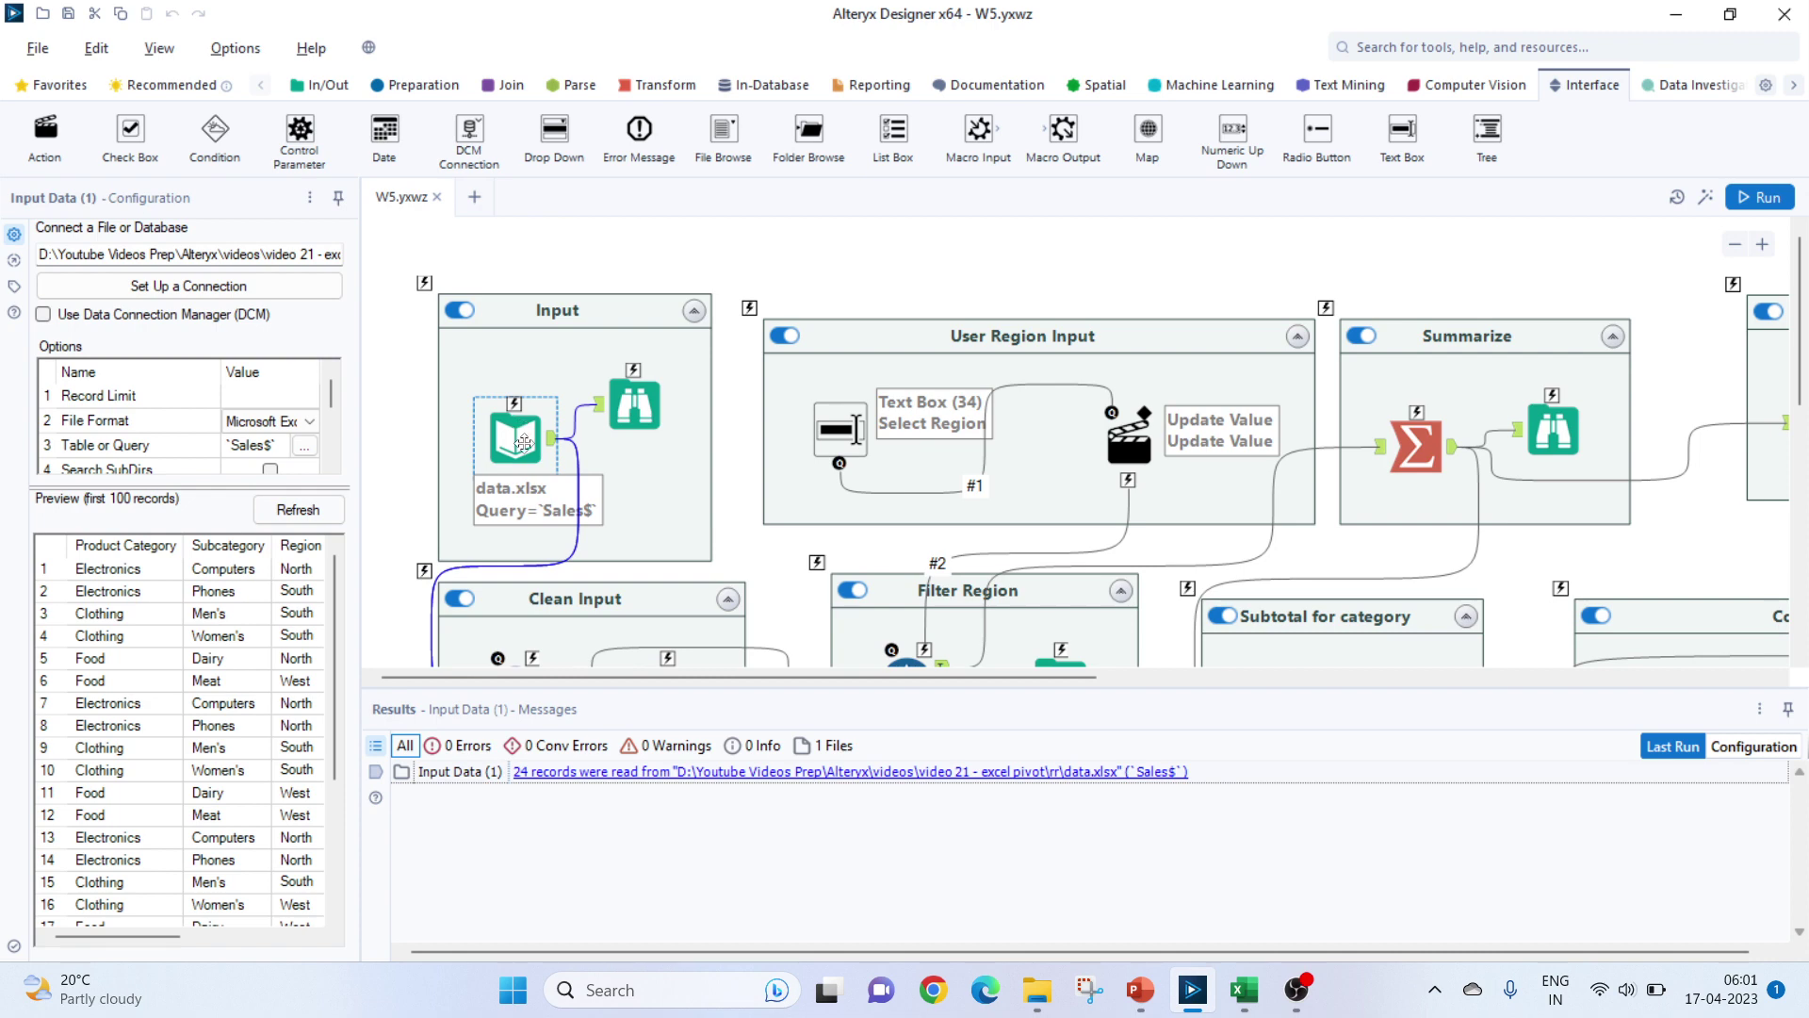
{"action": "left_click", "coordinate": [330, 87]}
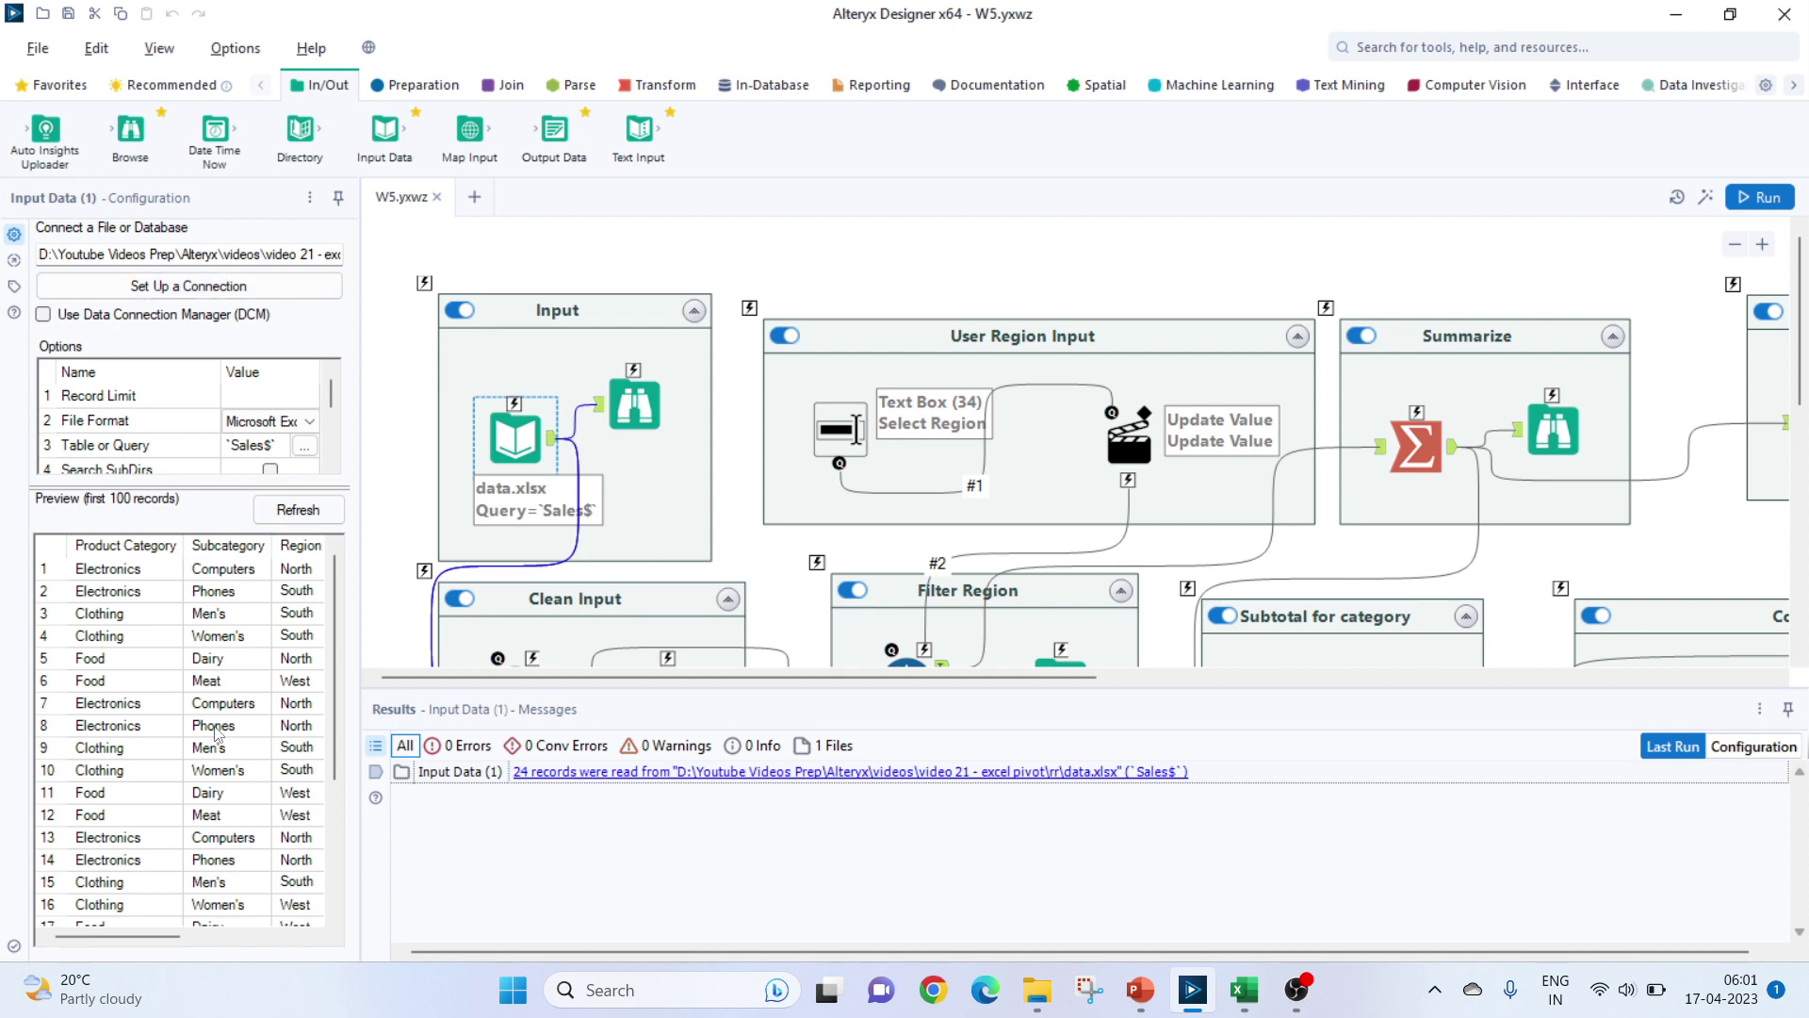
{"action": "mouse_move", "coordinate": [94, 938]}
{"action": "left_mouse_down"}
{"action": "mouse_move", "coordinate": [236, 962]}
{"action": "mouse_move", "coordinate": [86, 949]}
{"action": "left_mouse_up"}
{"action": "scroll", "coordinate": [495, 524], "scroll_direction": "down", "scroll_amount": 5}
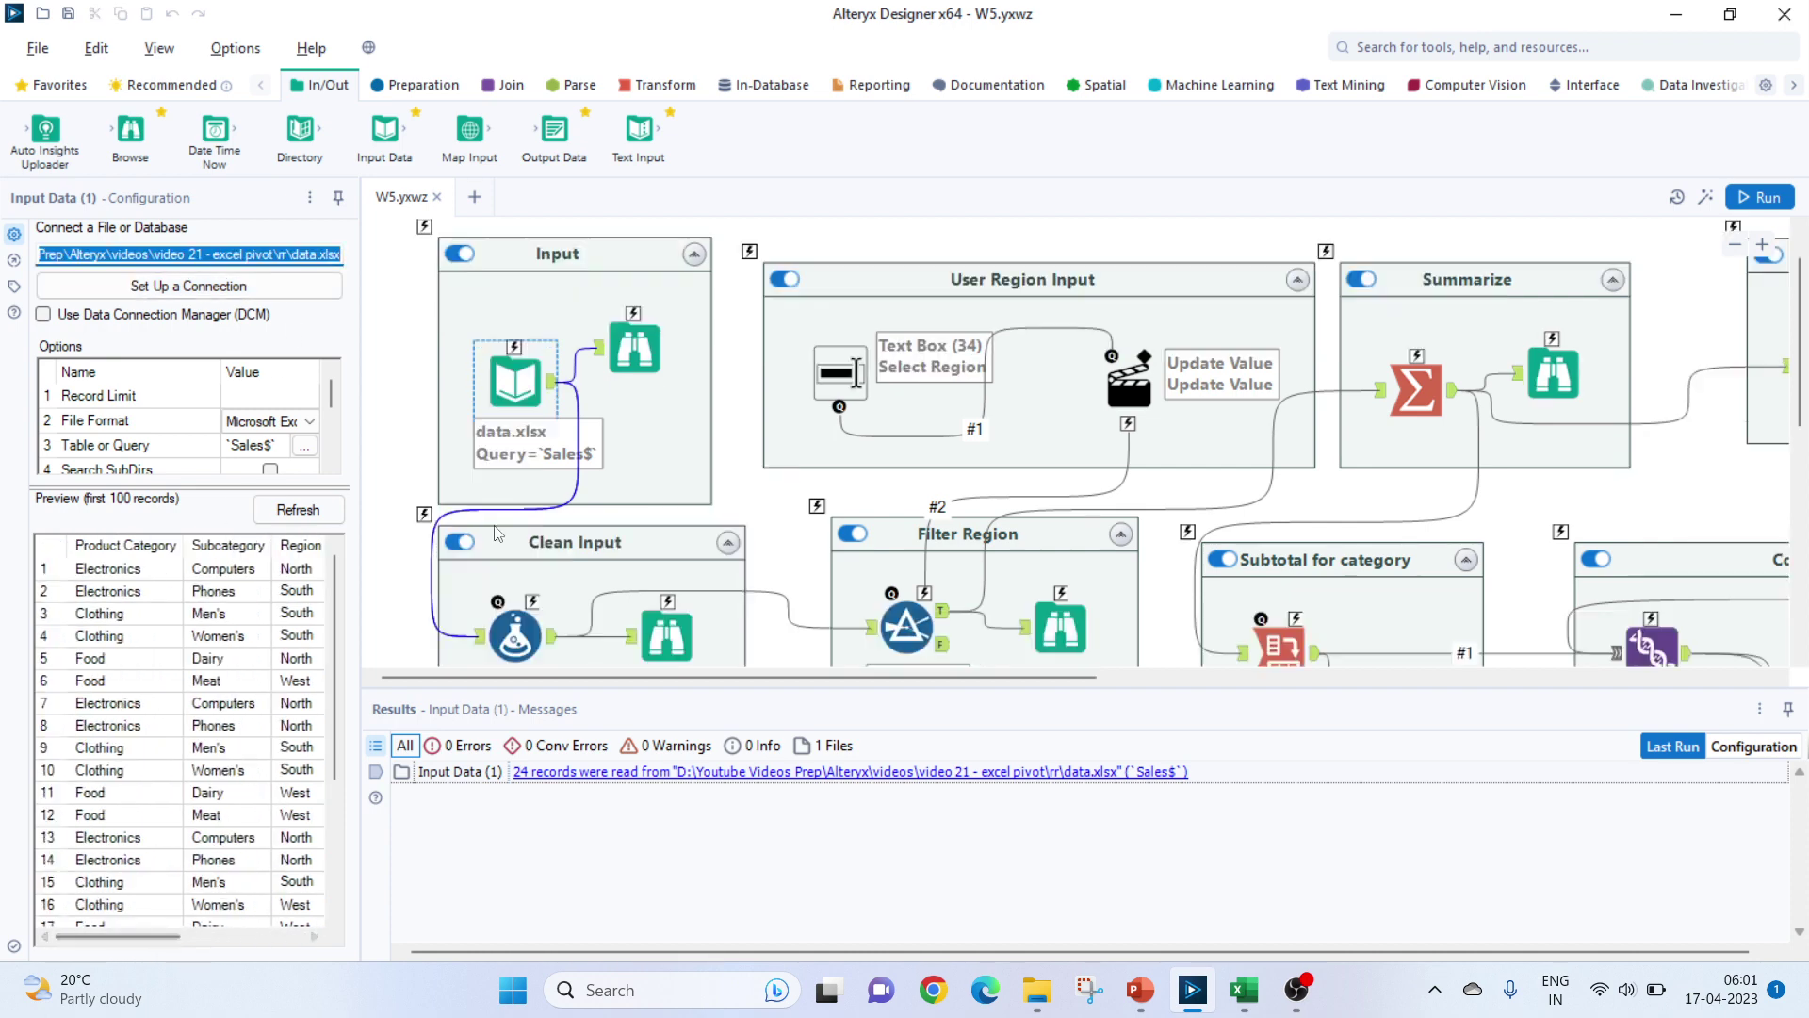
{"action": "left_click", "coordinate": [502, 463]}
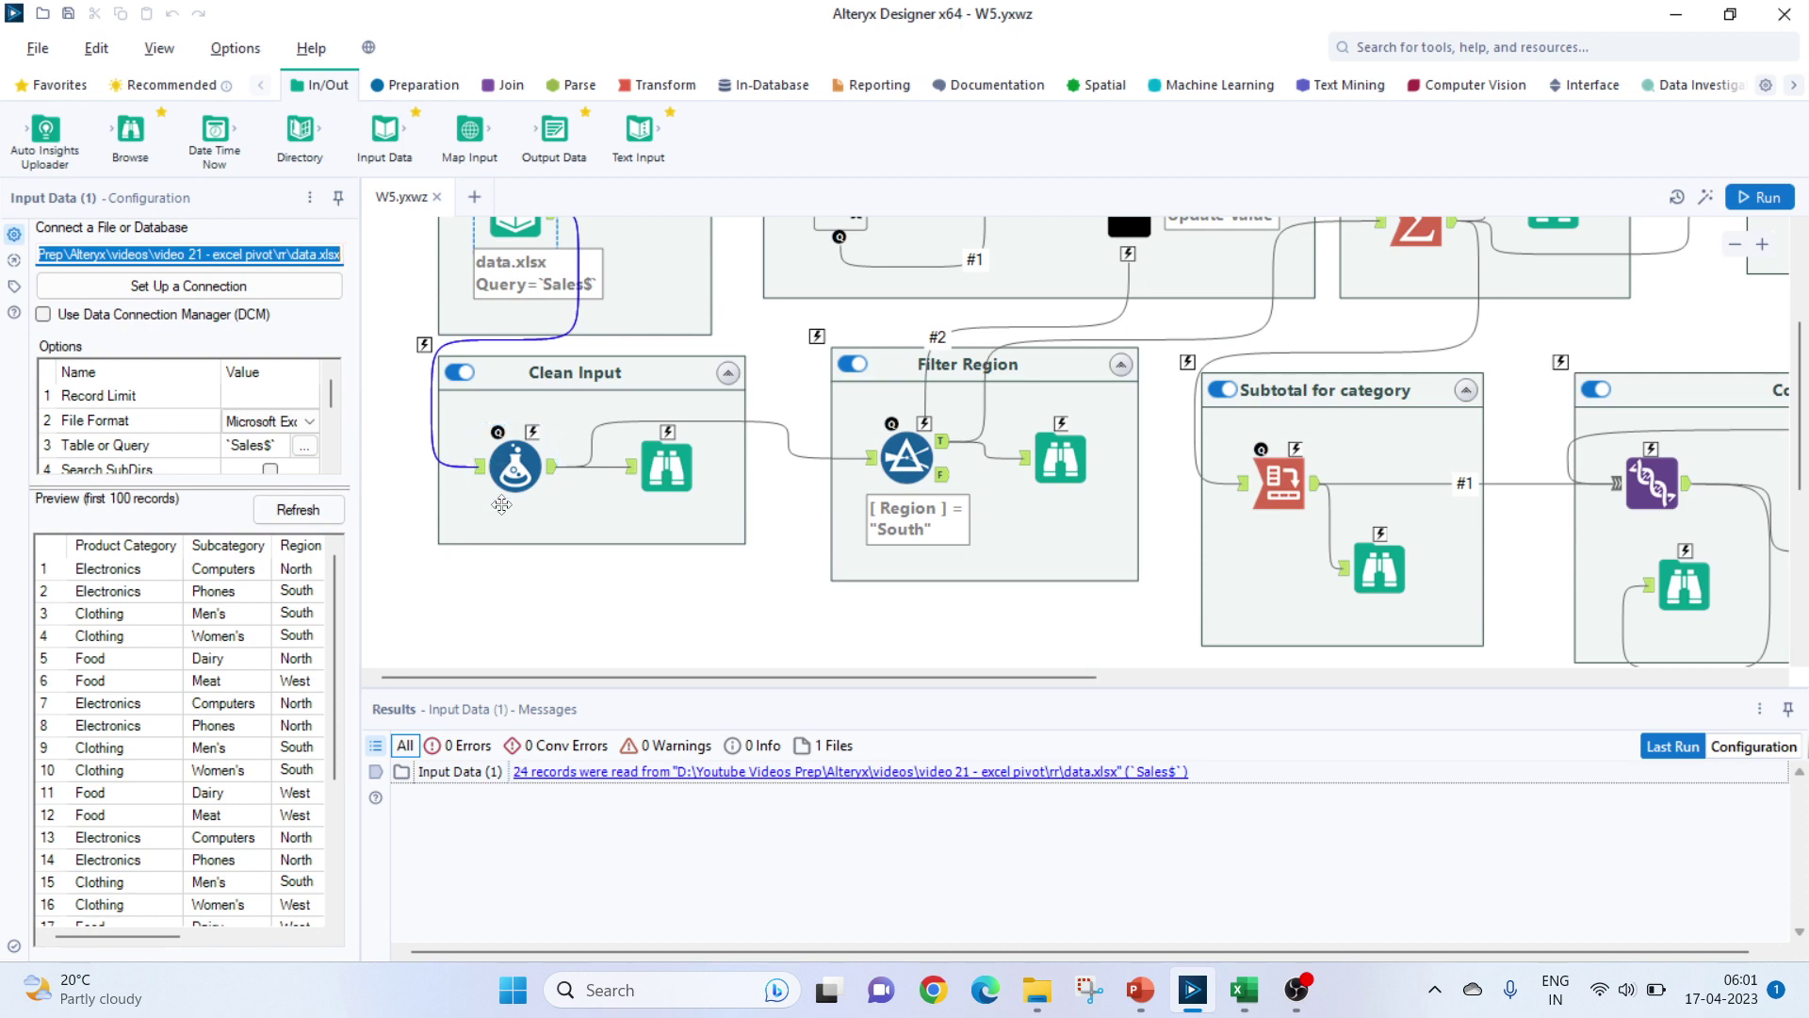
{"action": "scroll", "coordinate": [504, 314], "scroll_direction": "up", "scroll_amount": 5}
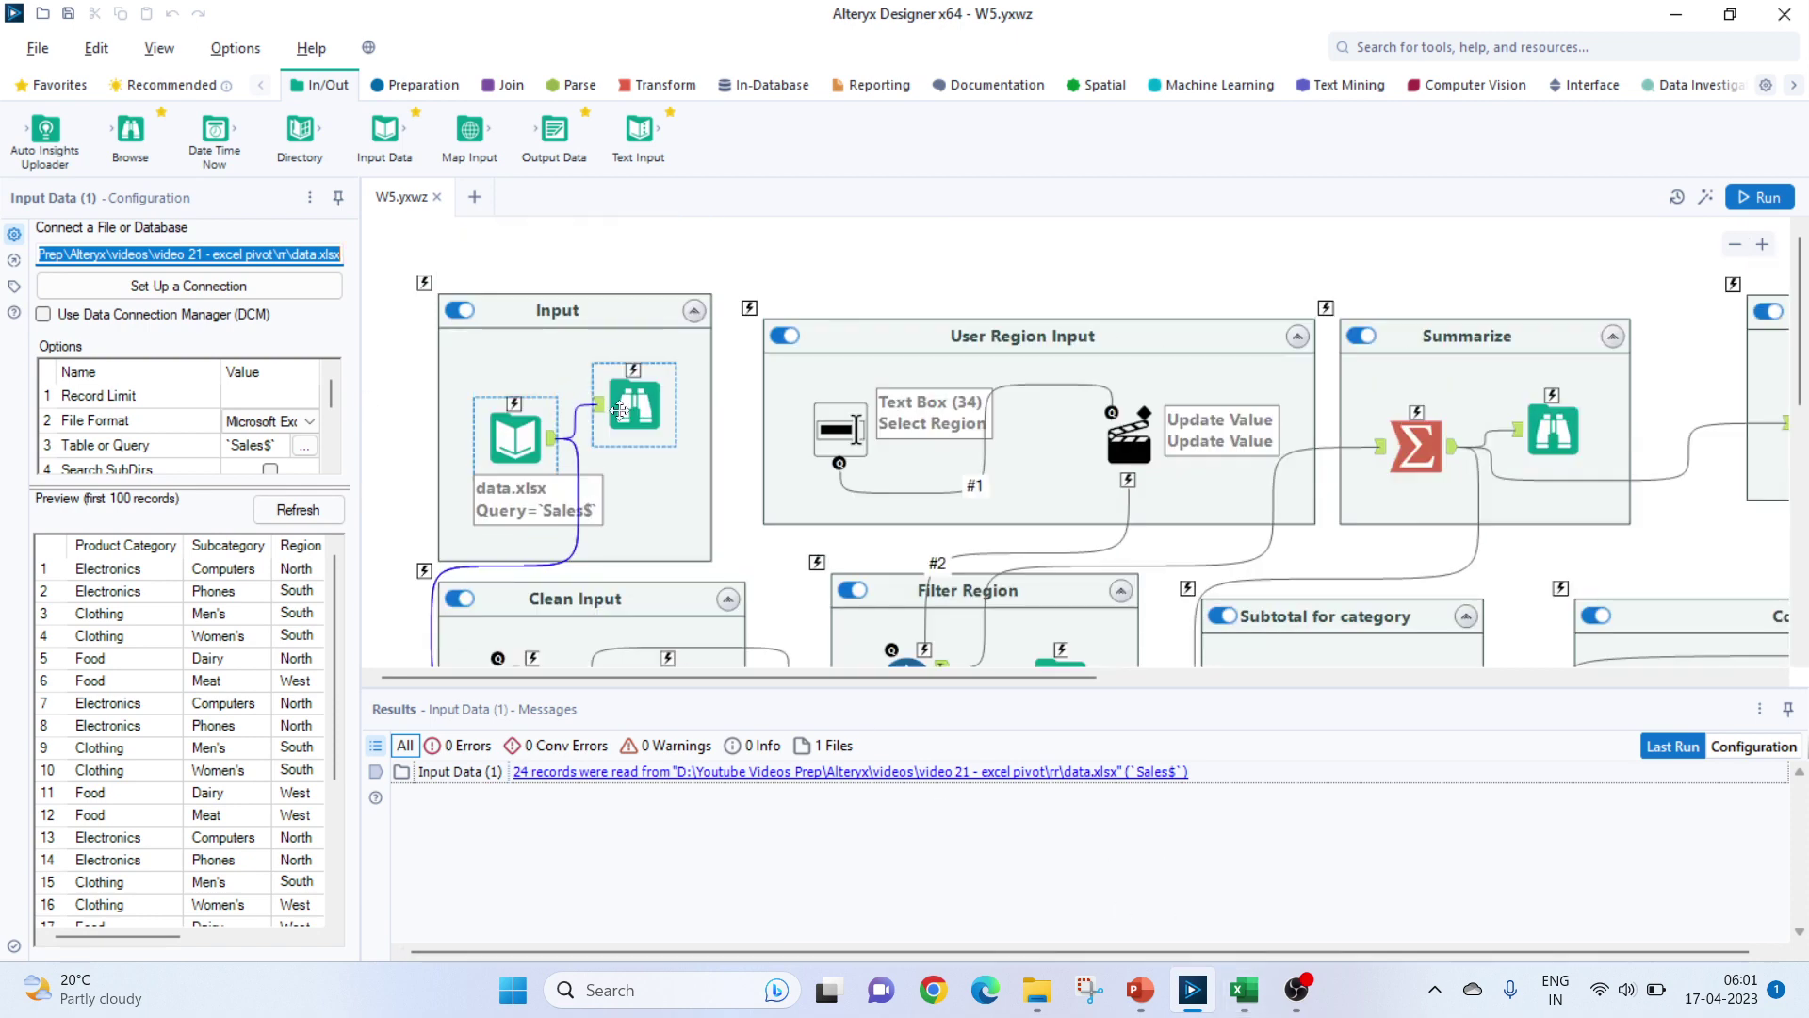
{"action": "left_click", "coordinate": [634, 403]}
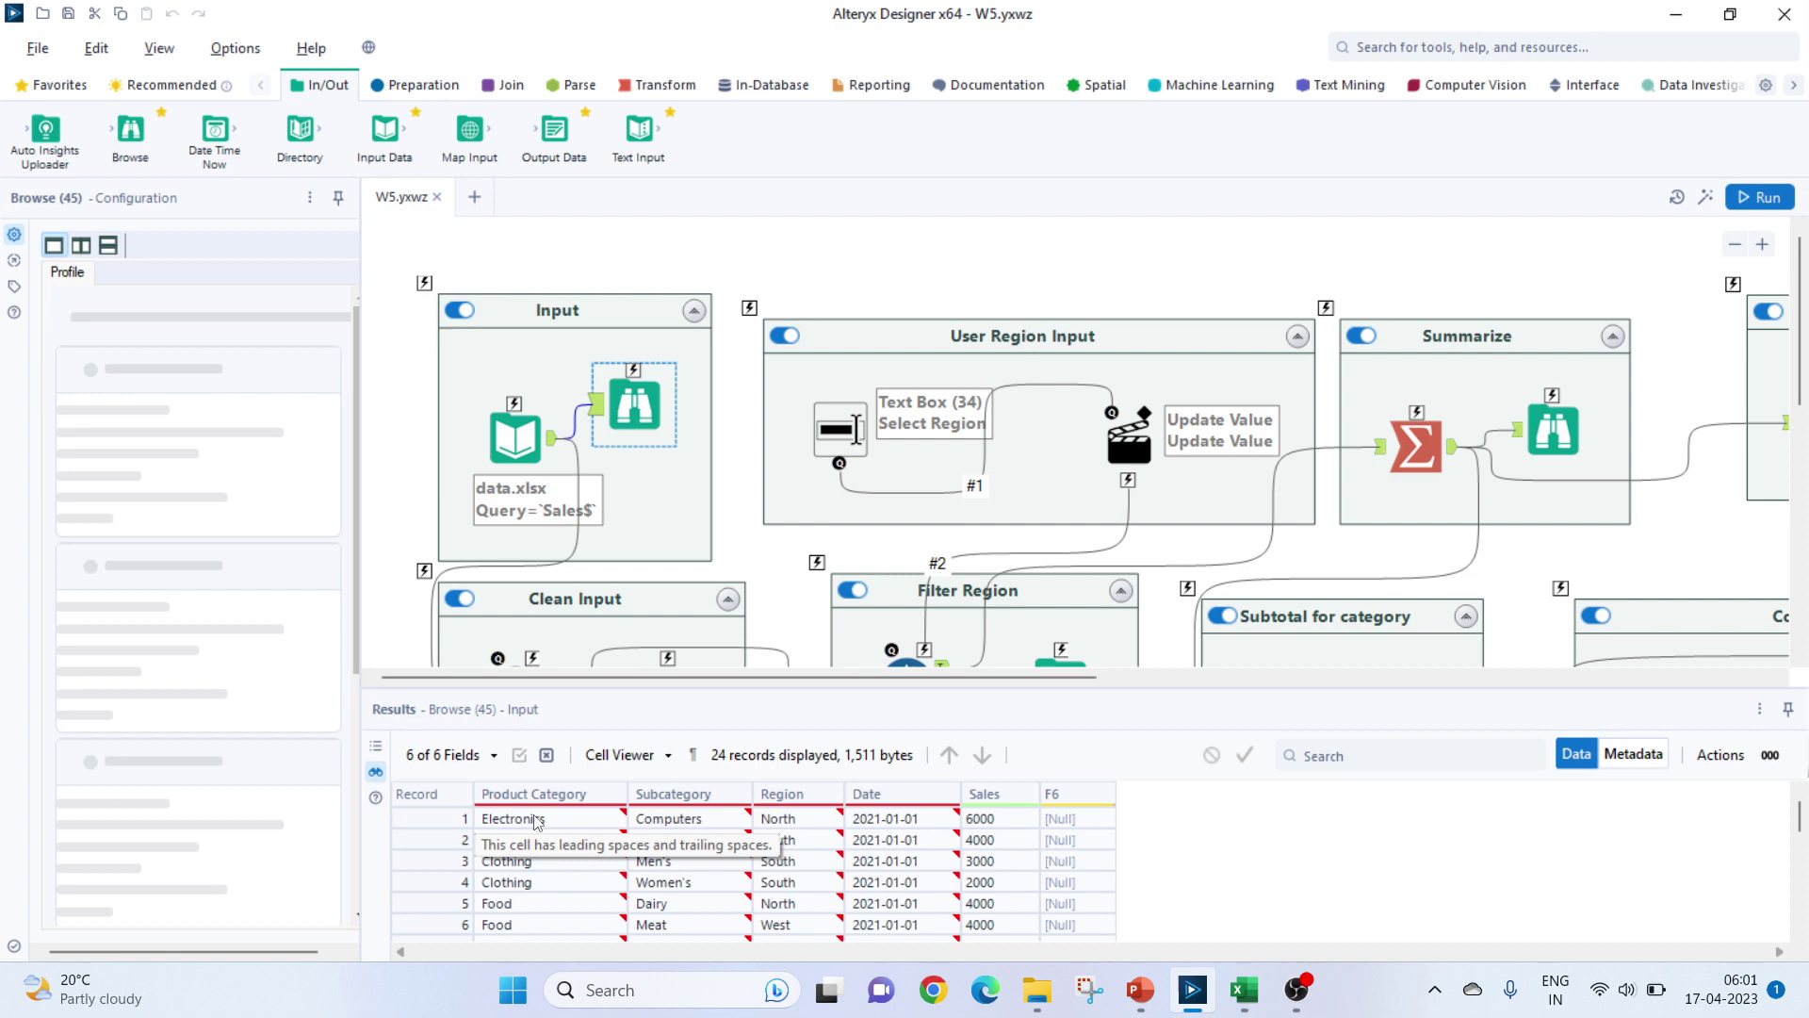
{"action": "left_click", "coordinate": [1244, 990]}
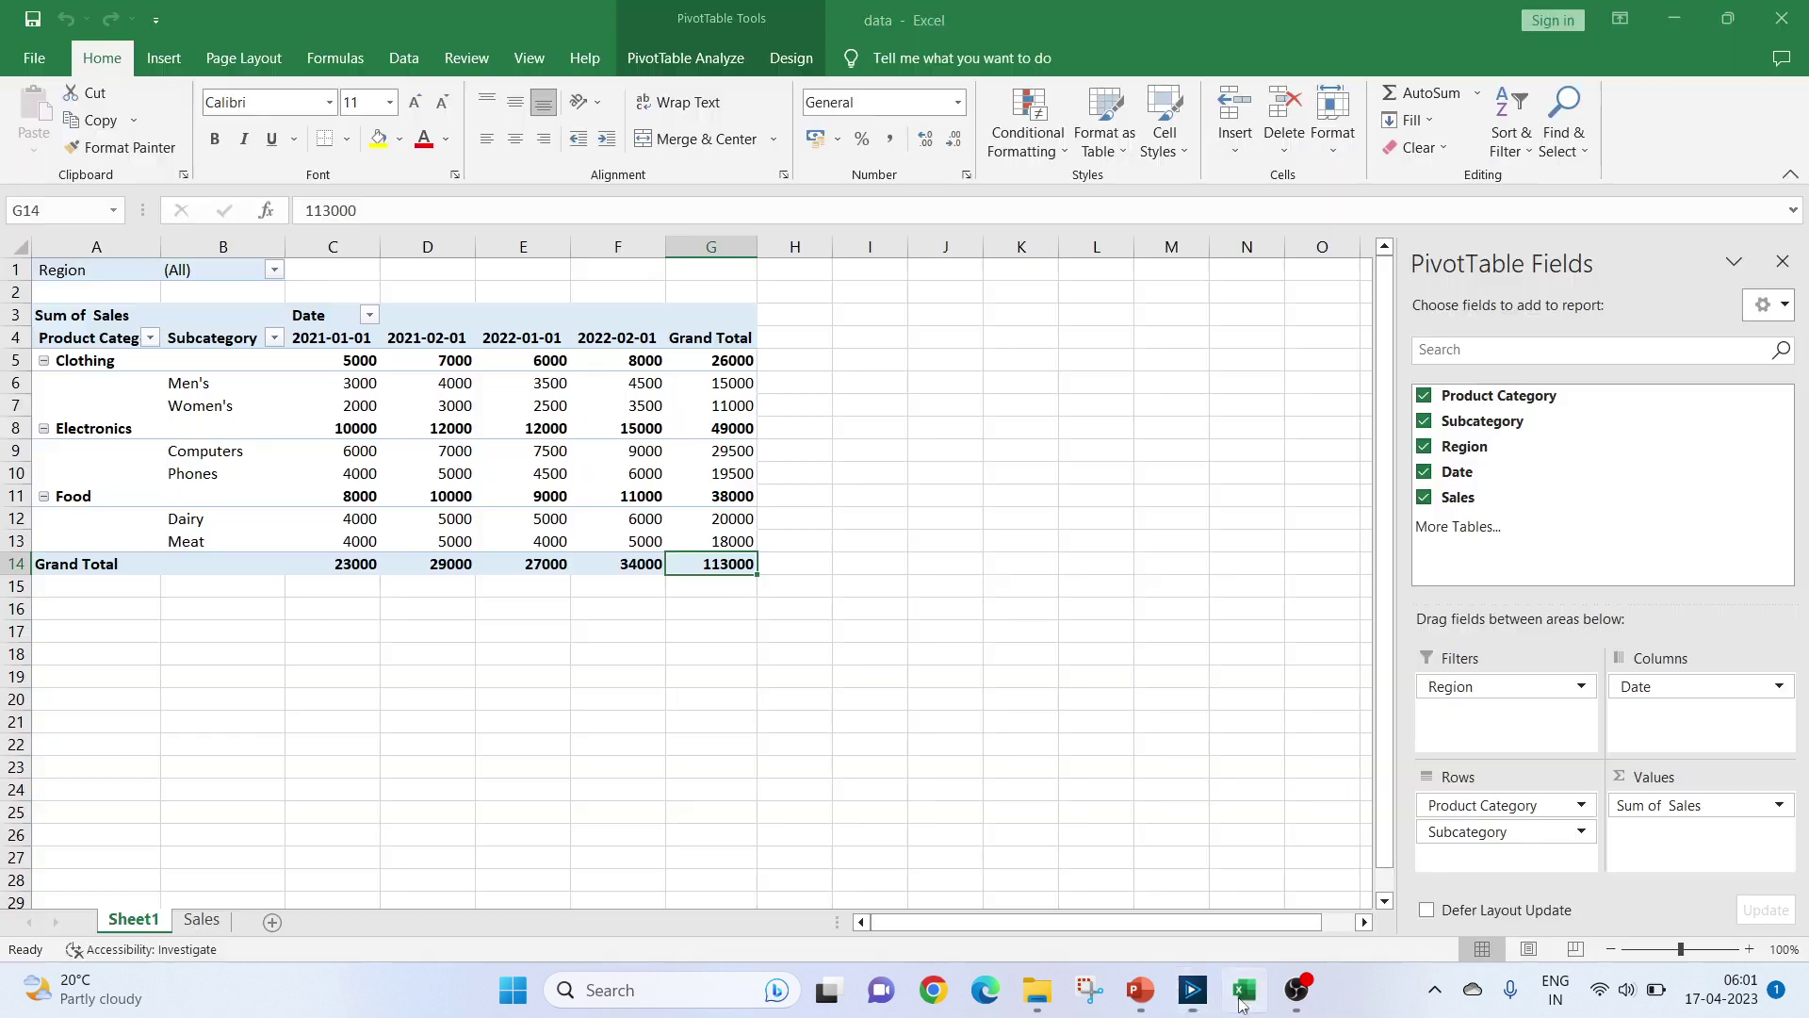
{"action": "left_click", "coordinate": [201, 922]}
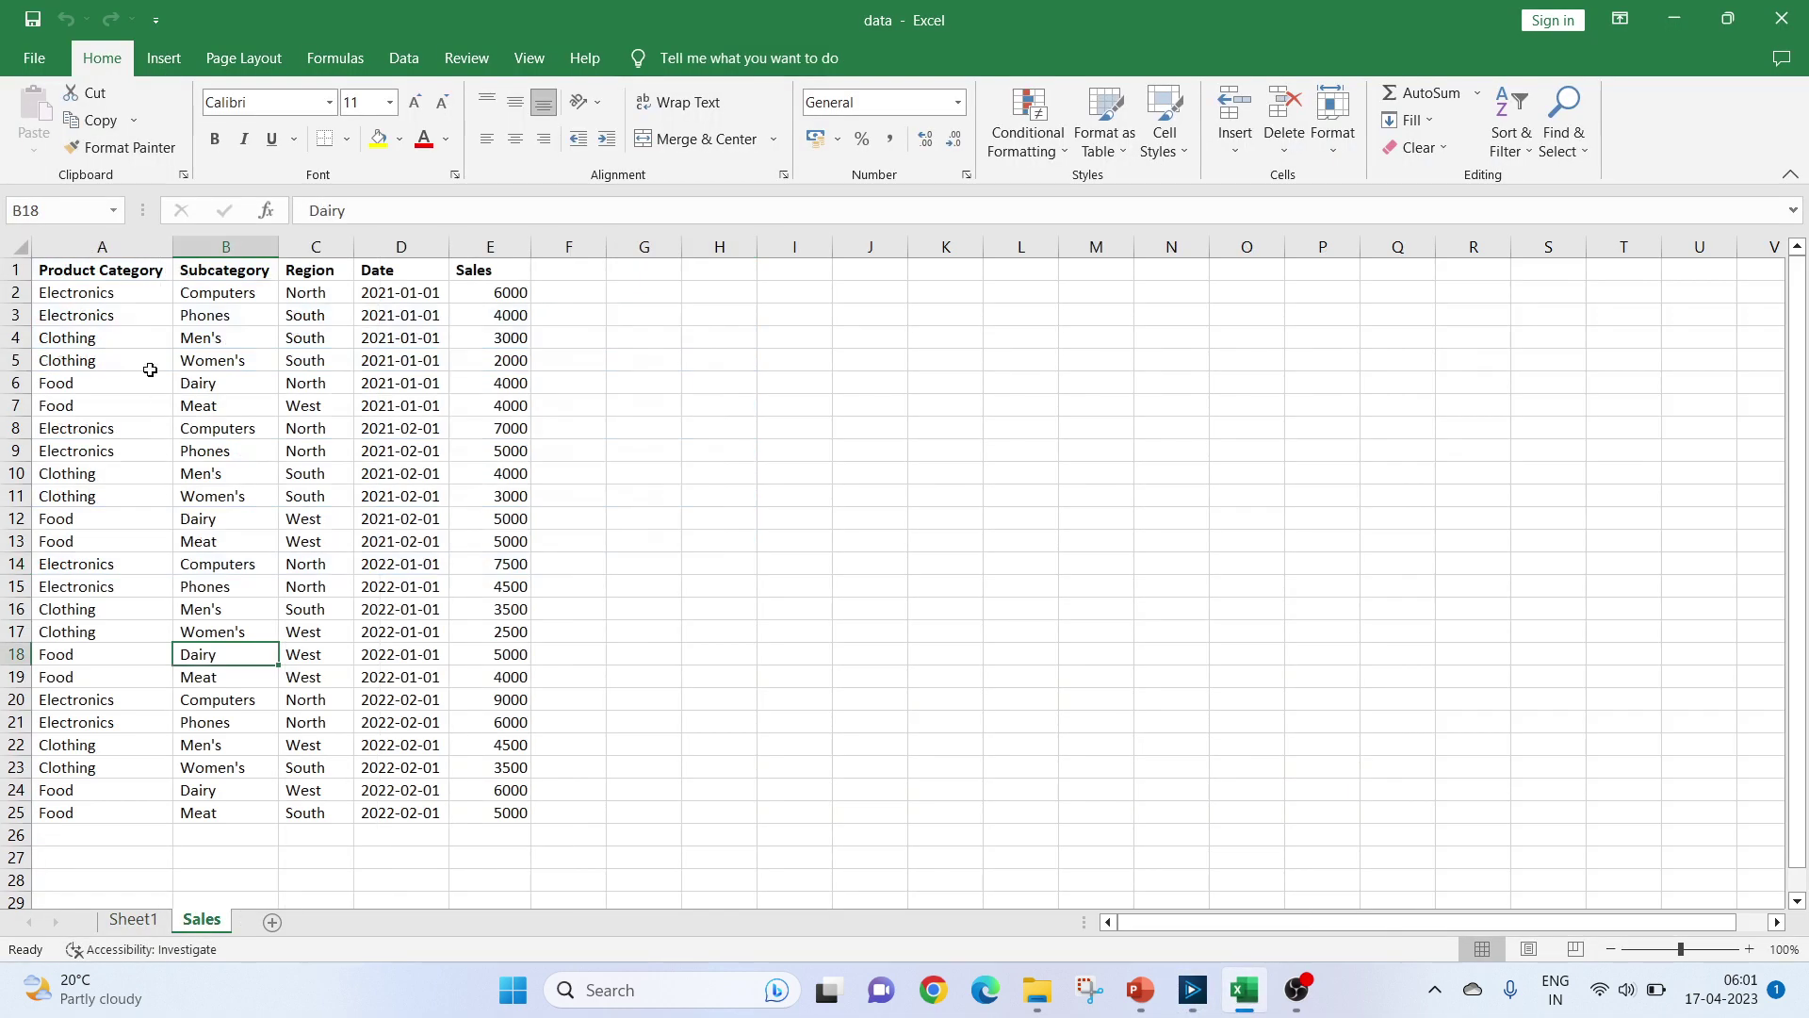
{"action": "left_click", "coordinate": [118, 292]}
{"action": "left_click", "coordinate": [416, 216]}
{"action": "left_click", "coordinate": [262, 300]}
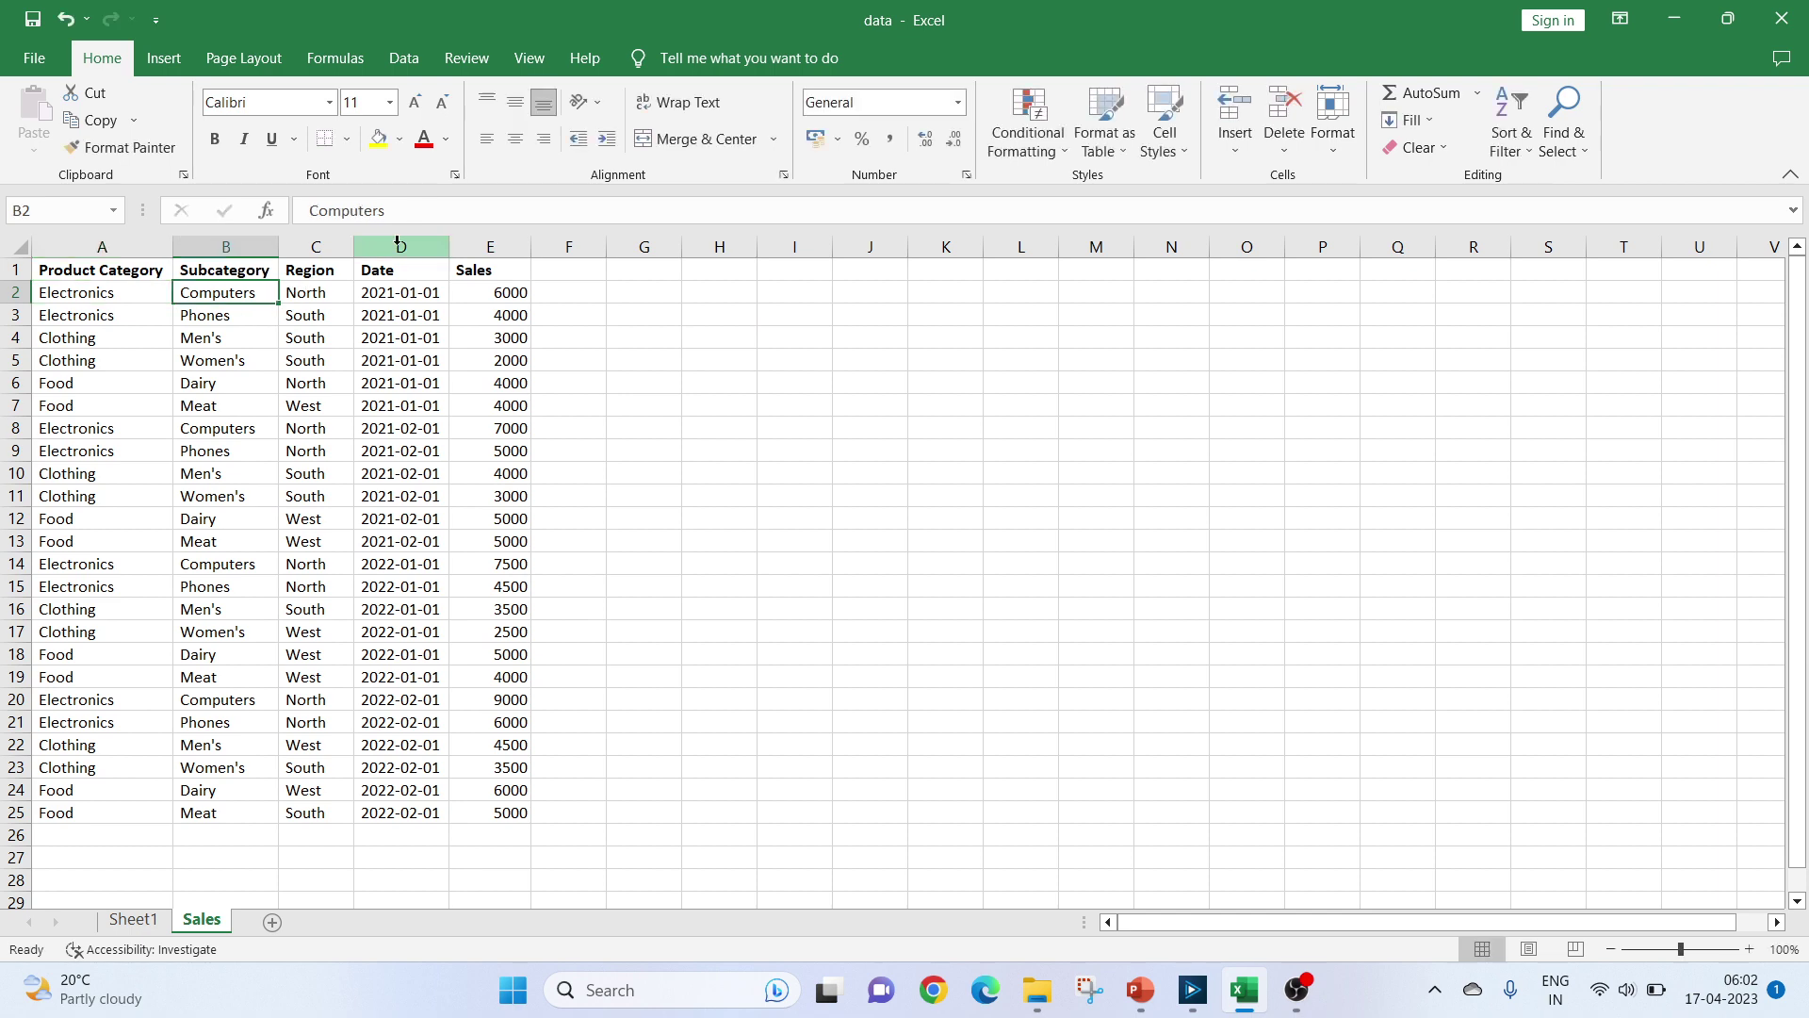
{"action": "left_click", "coordinate": [402, 222]}
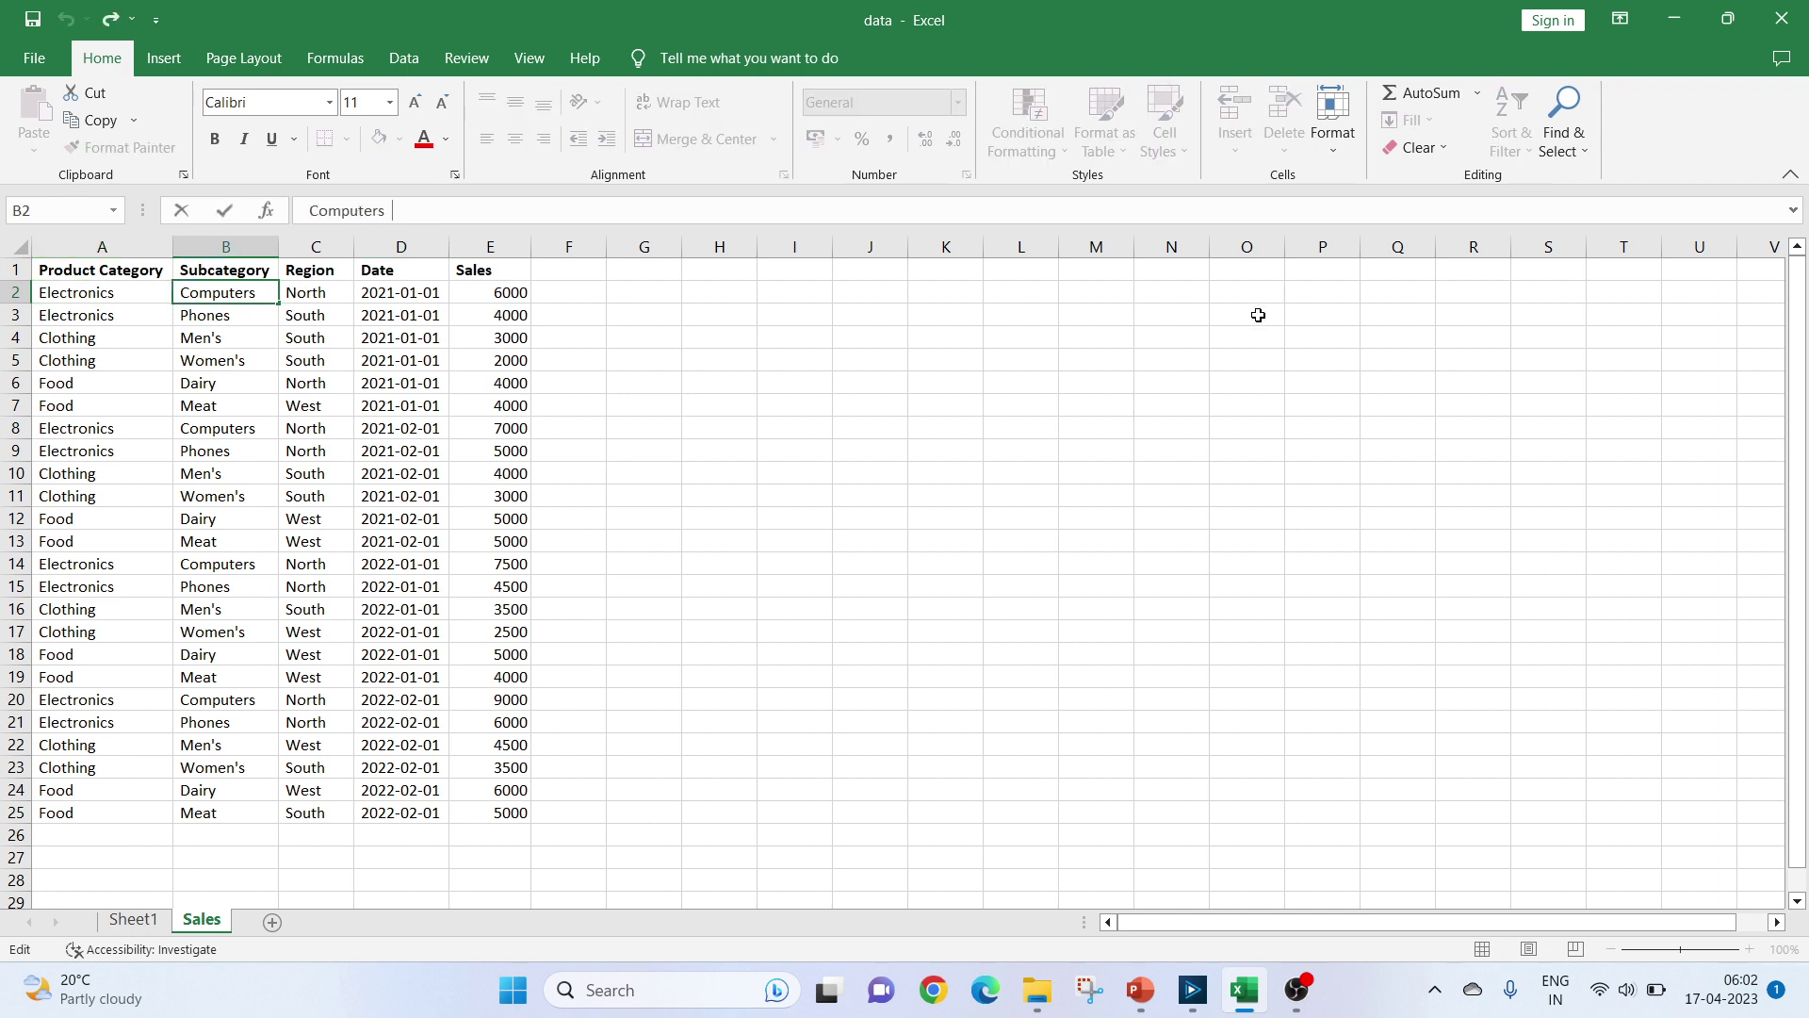
{"action": "left_click", "coordinate": [155, 920]}
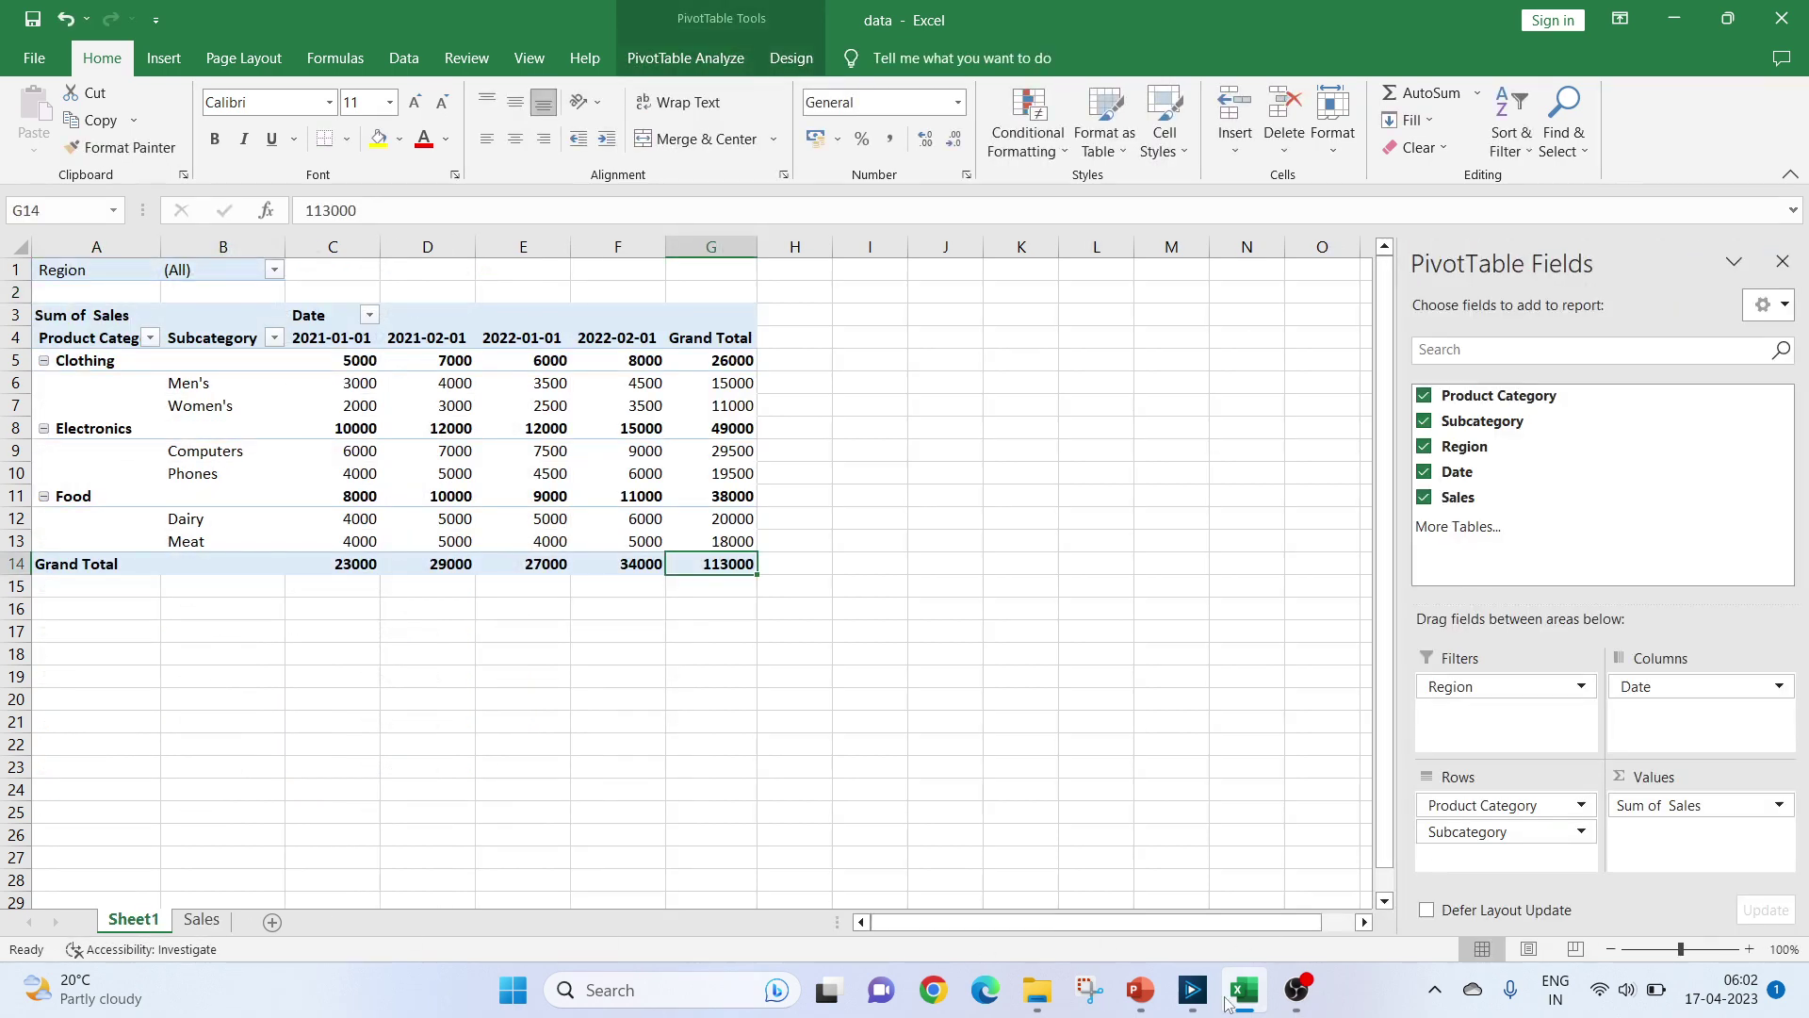
{"action": "mouse_move", "coordinate": [1252, 1006]}
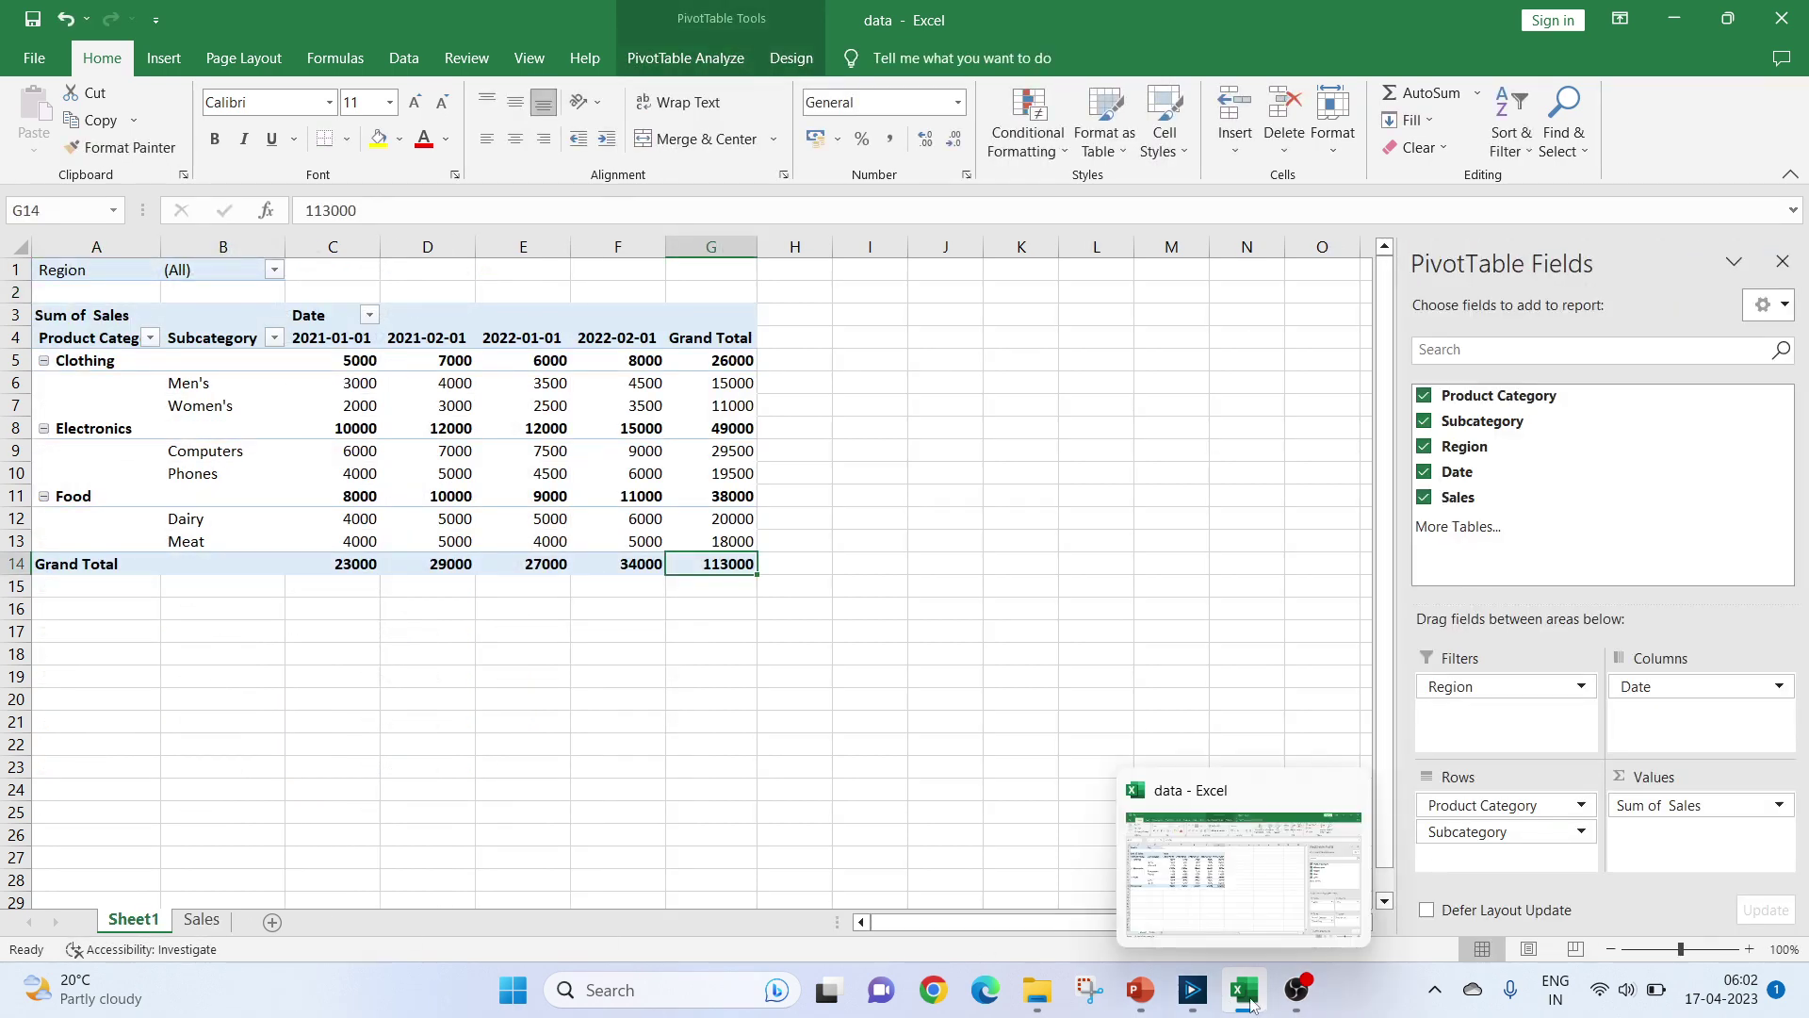
- Check that the Clean Input trim formula writes back to the Product Category column
{"action": "left_click", "coordinate": [1193, 990]}
{"action": "scroll", "coordinate": [623, 585], "scroll_direction": "down", "scroll_amount": 3}
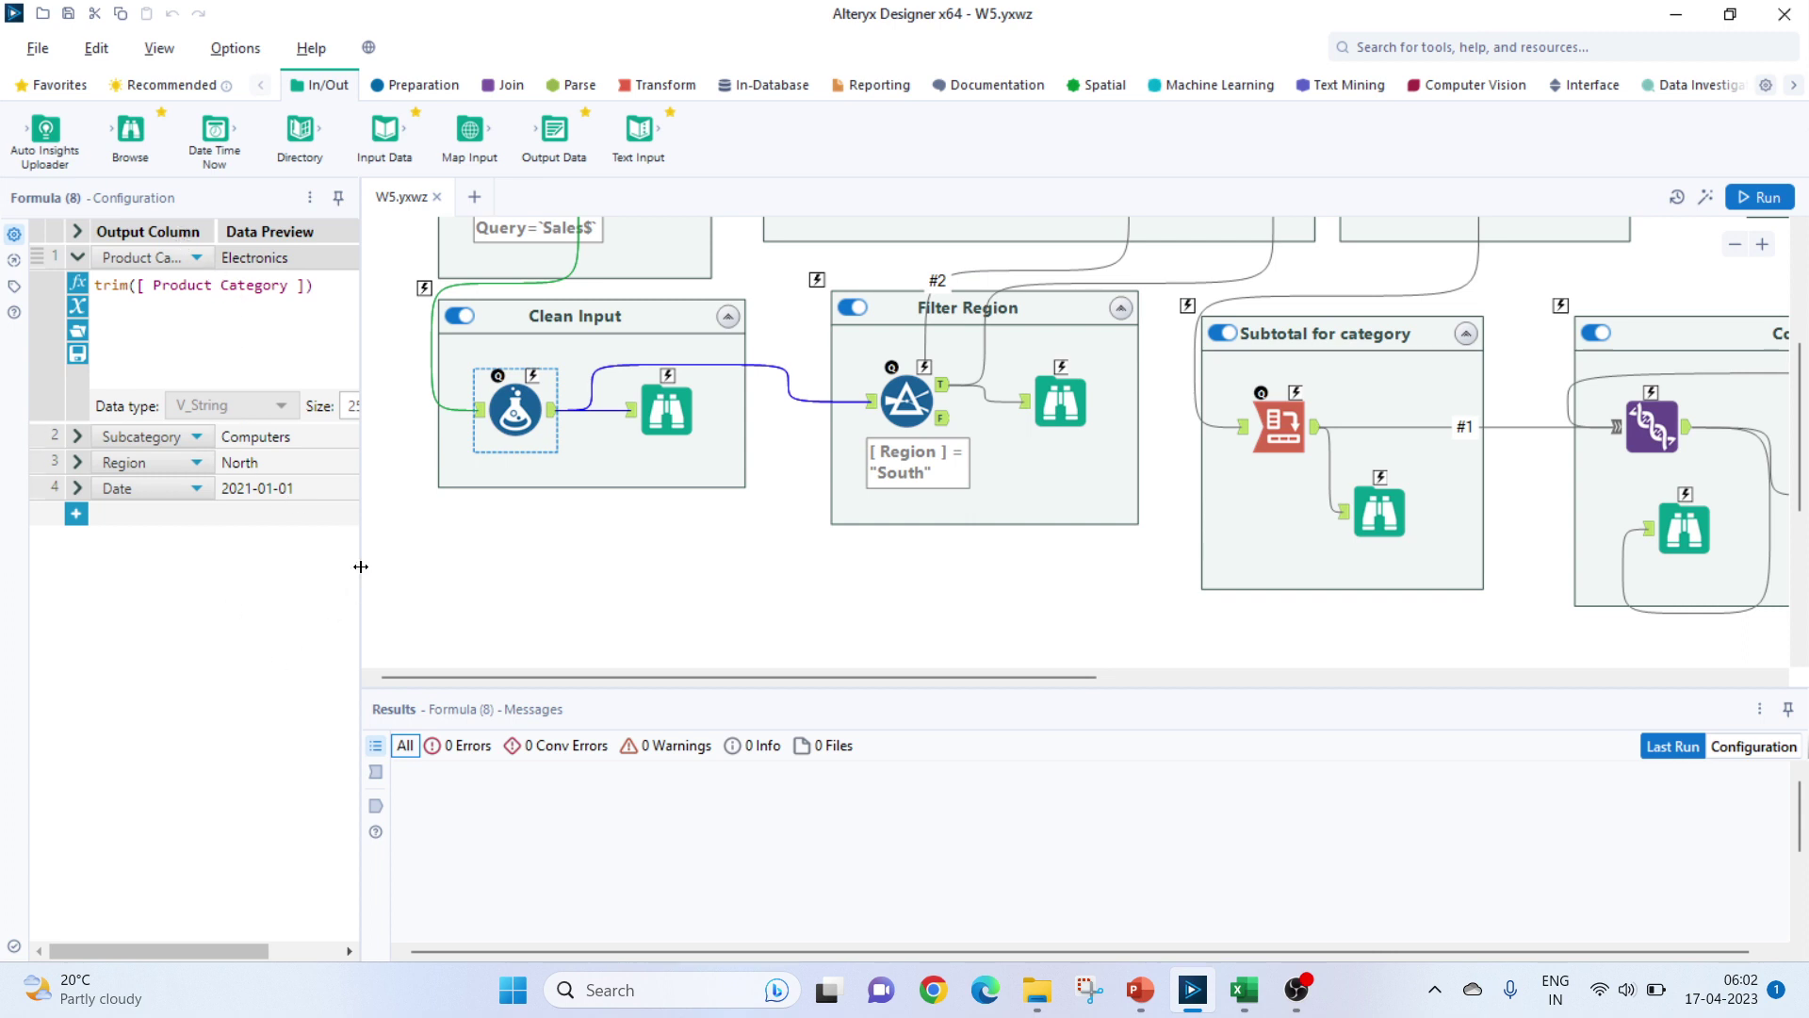
{"action": "left_click_drag", "start_coordinate": [361, 571], "coordinate": [404, 571]}
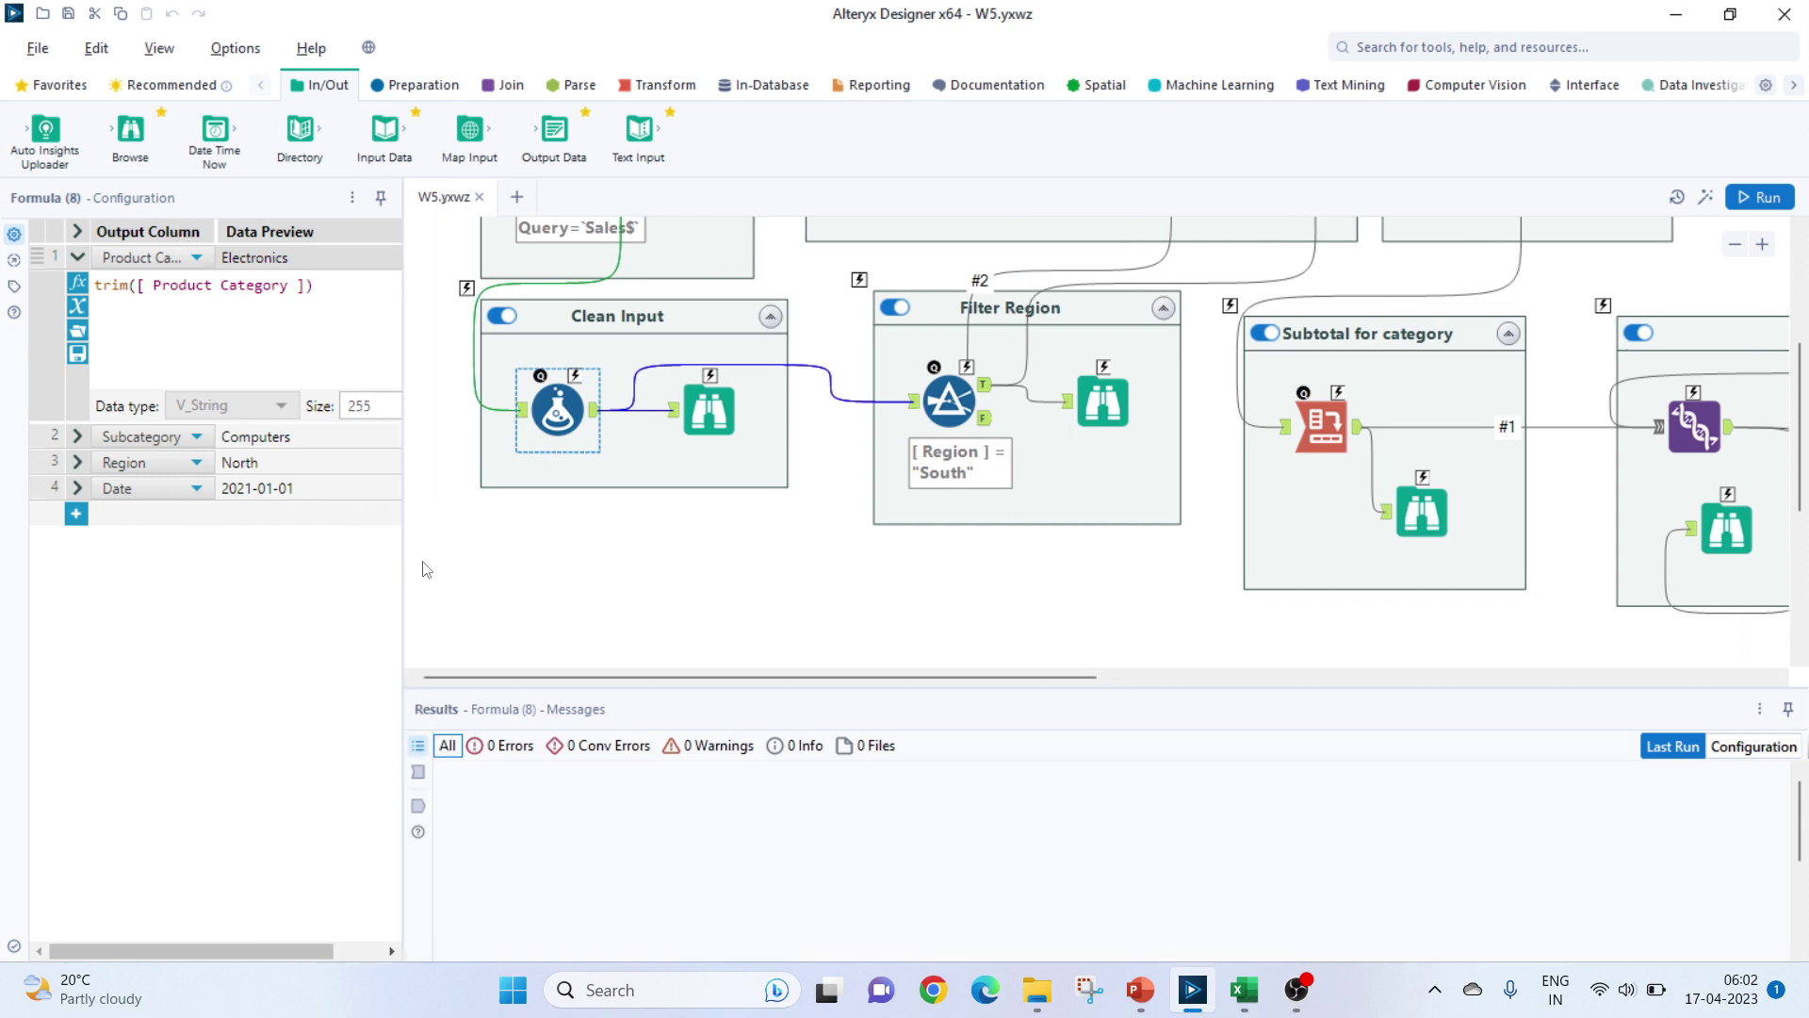
{"action": "left_click", "coordinate": [177, 256]}
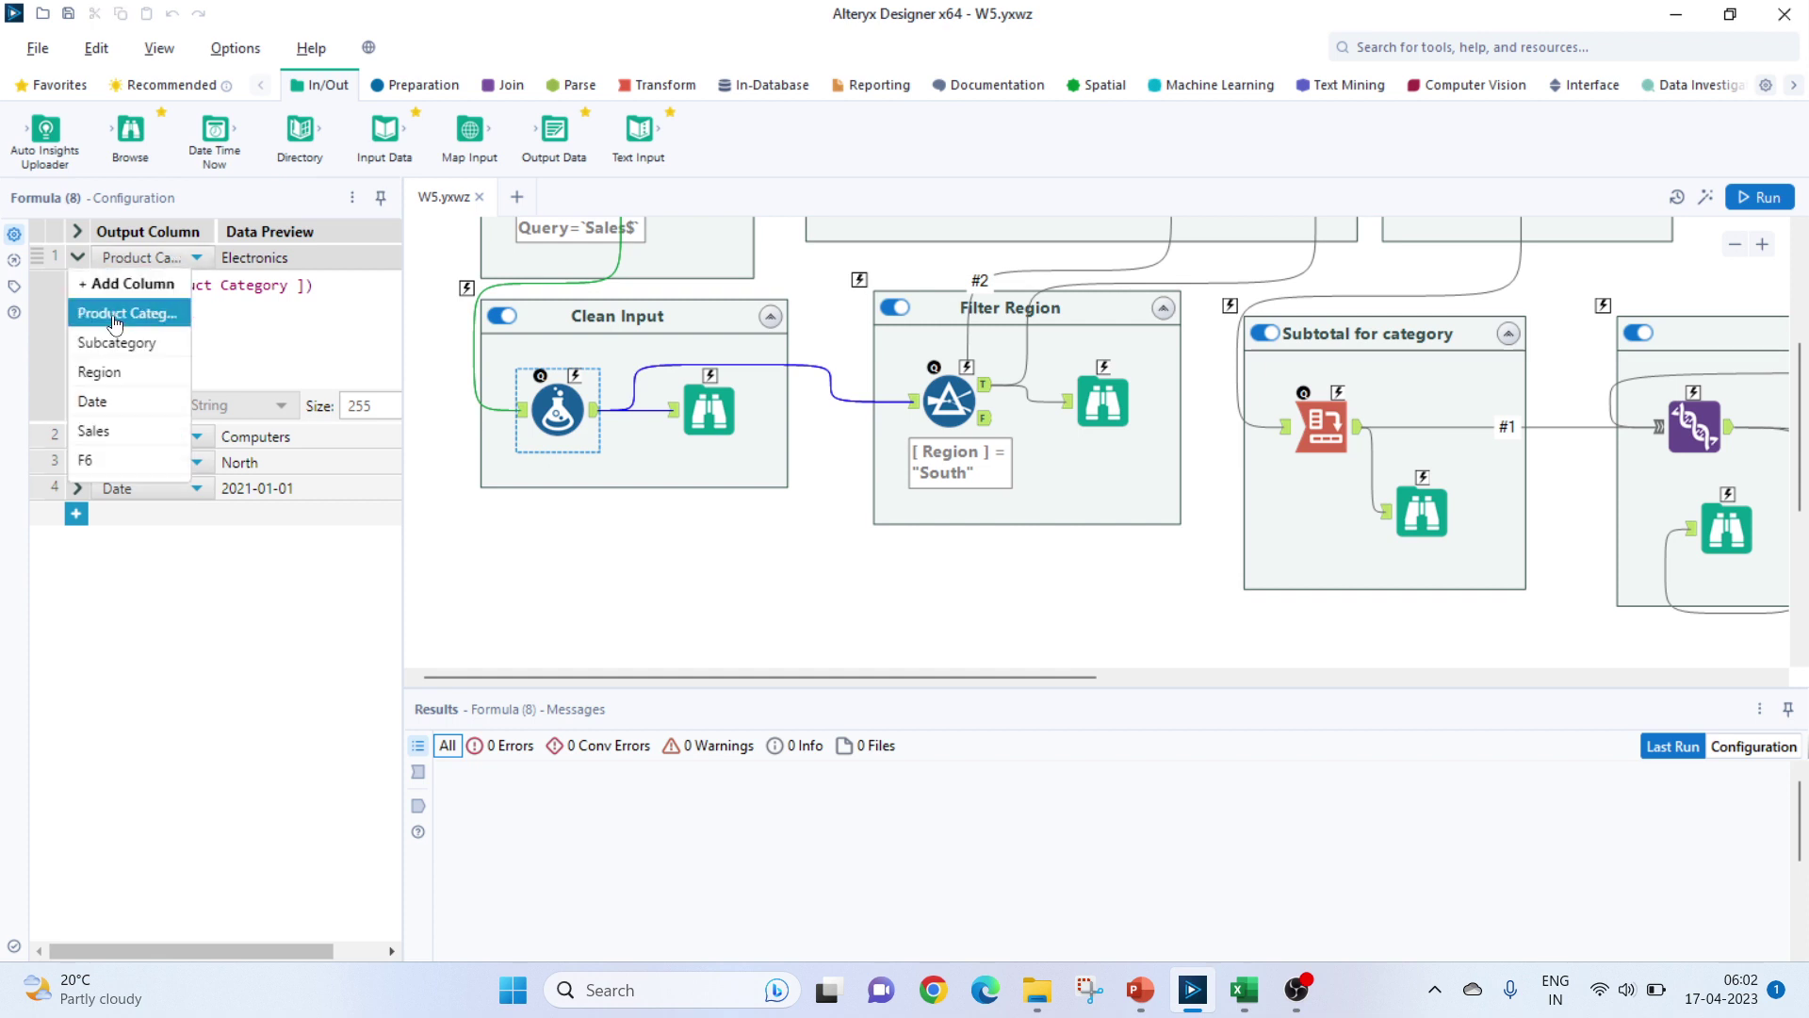
{"action": "left_click", "coordinate": [244, 311]}
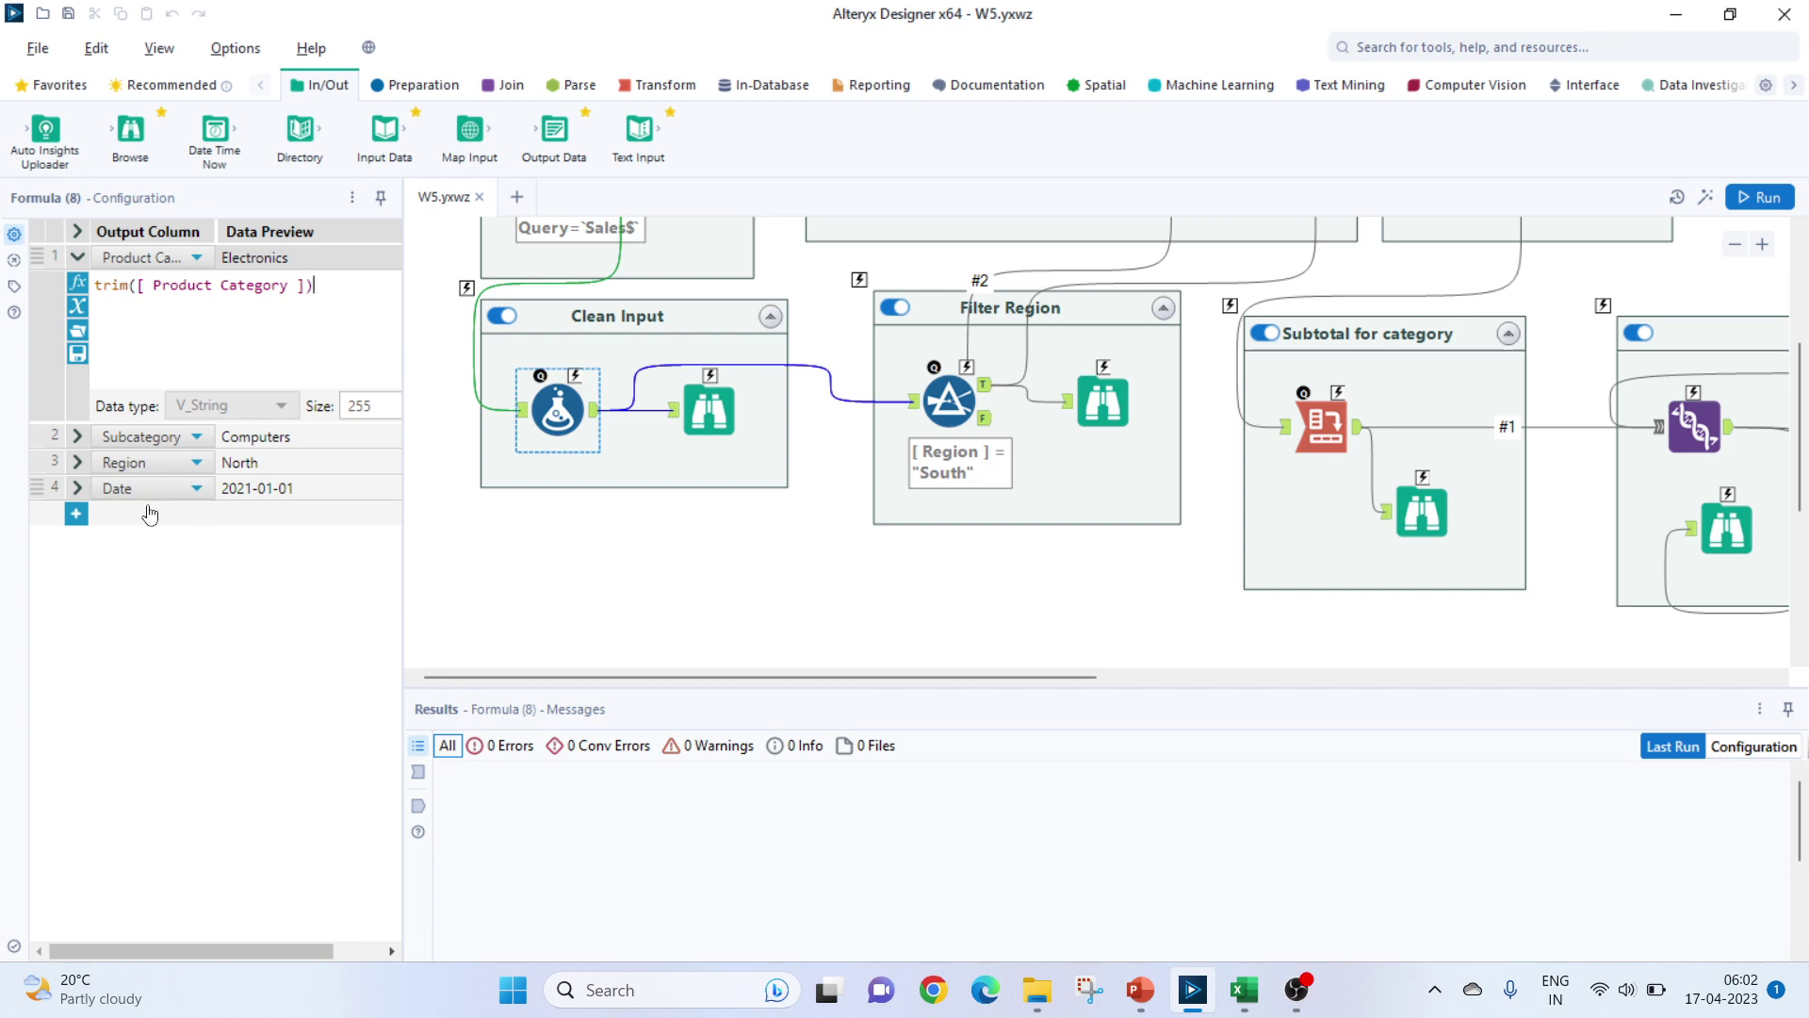
- Browse the cleaned data: 24 records, with Clothing, Electronics and Food 8 each
{"action": "scroll", "coordinate": [641, 556], "scroll_direction": "up", "scroll_amount": 2}
{"action": "left_click", "coordinate": [695, 525]}
{"action": "left_click", "coordinate": [694, 525]}
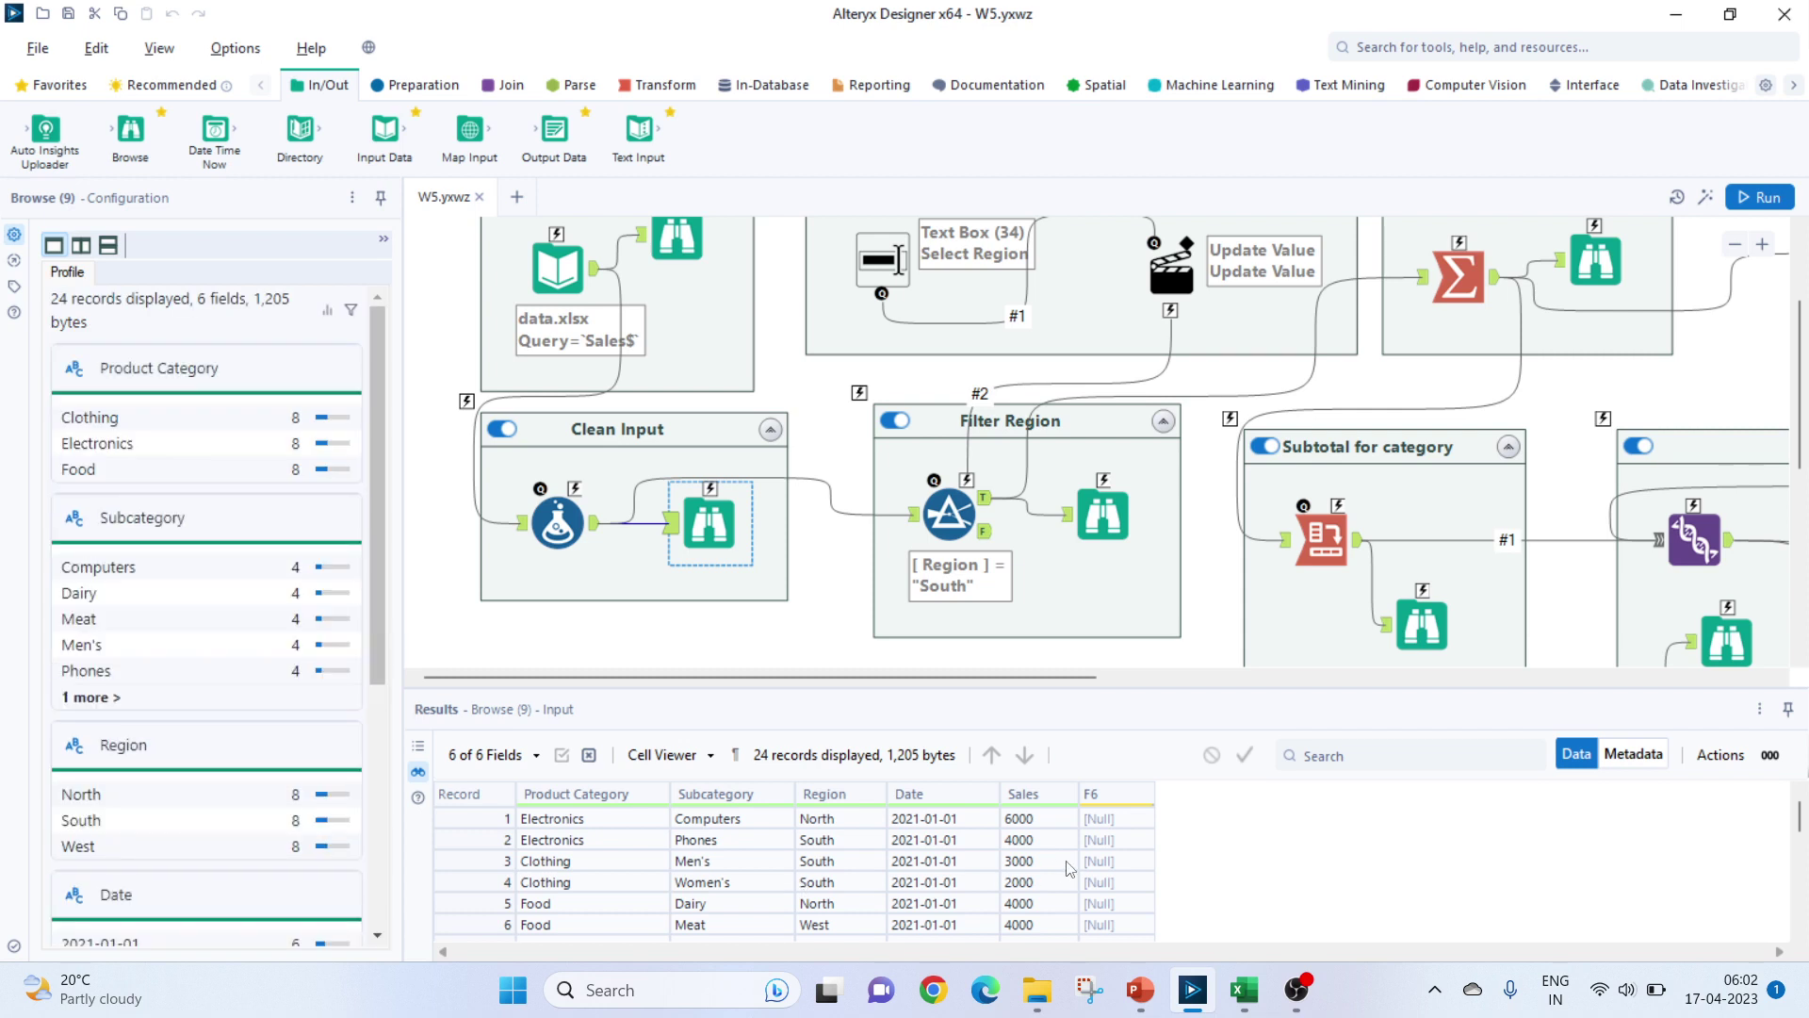
{"action": "scroll", "coordinate": [782, 641], "scroll_direction": "down", "scroll_amount": 2}
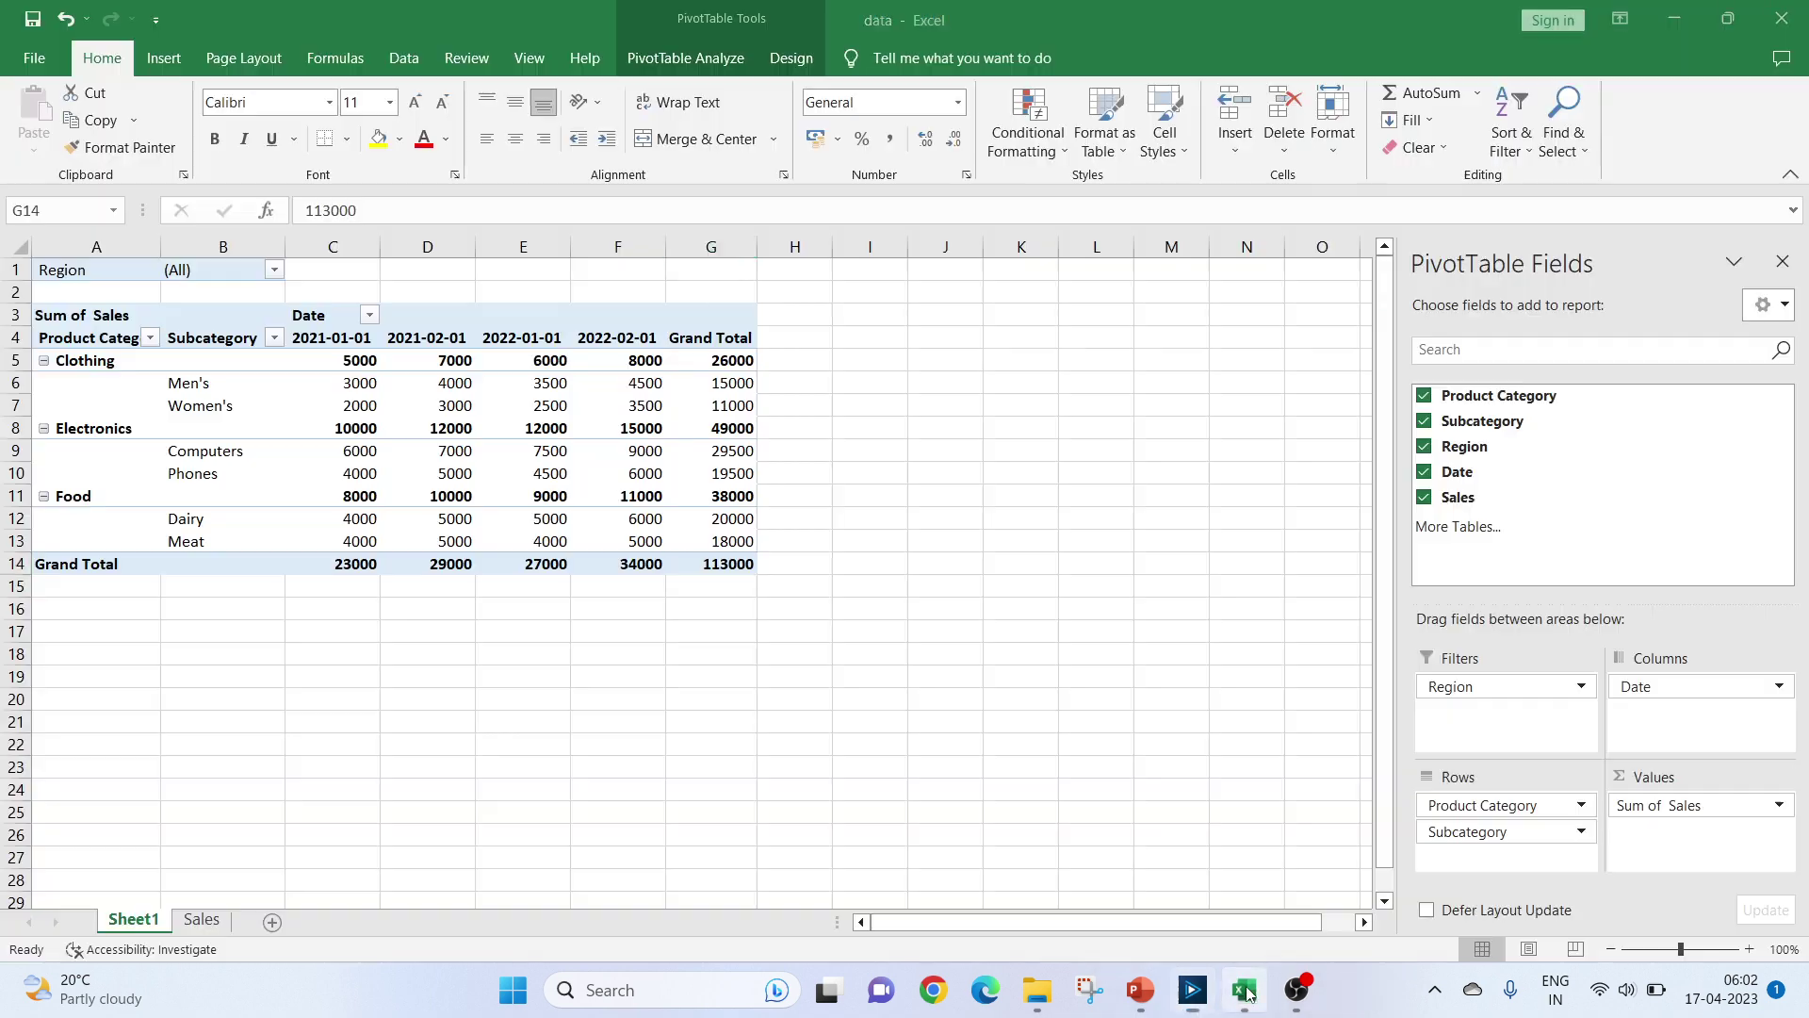
{"action": "left_click", "coordinate": [1244, 989]}
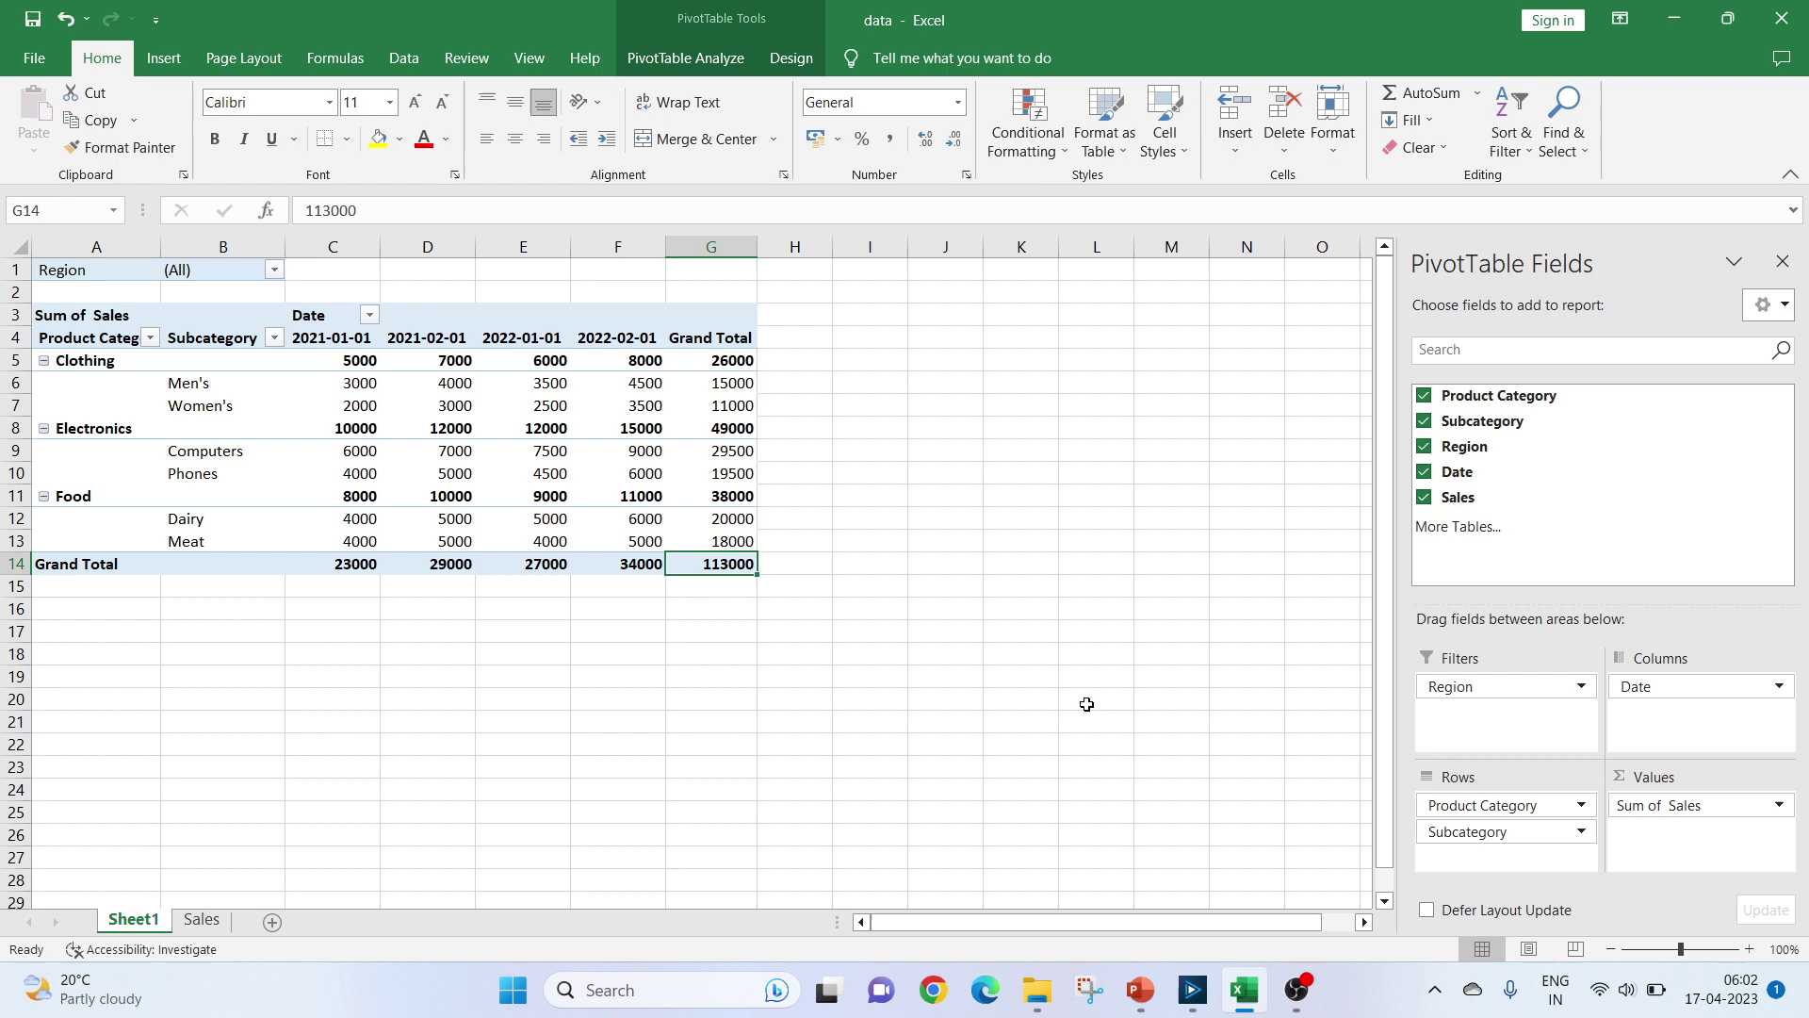
{"action": "left_click", "coordinate": [1245, 990]}
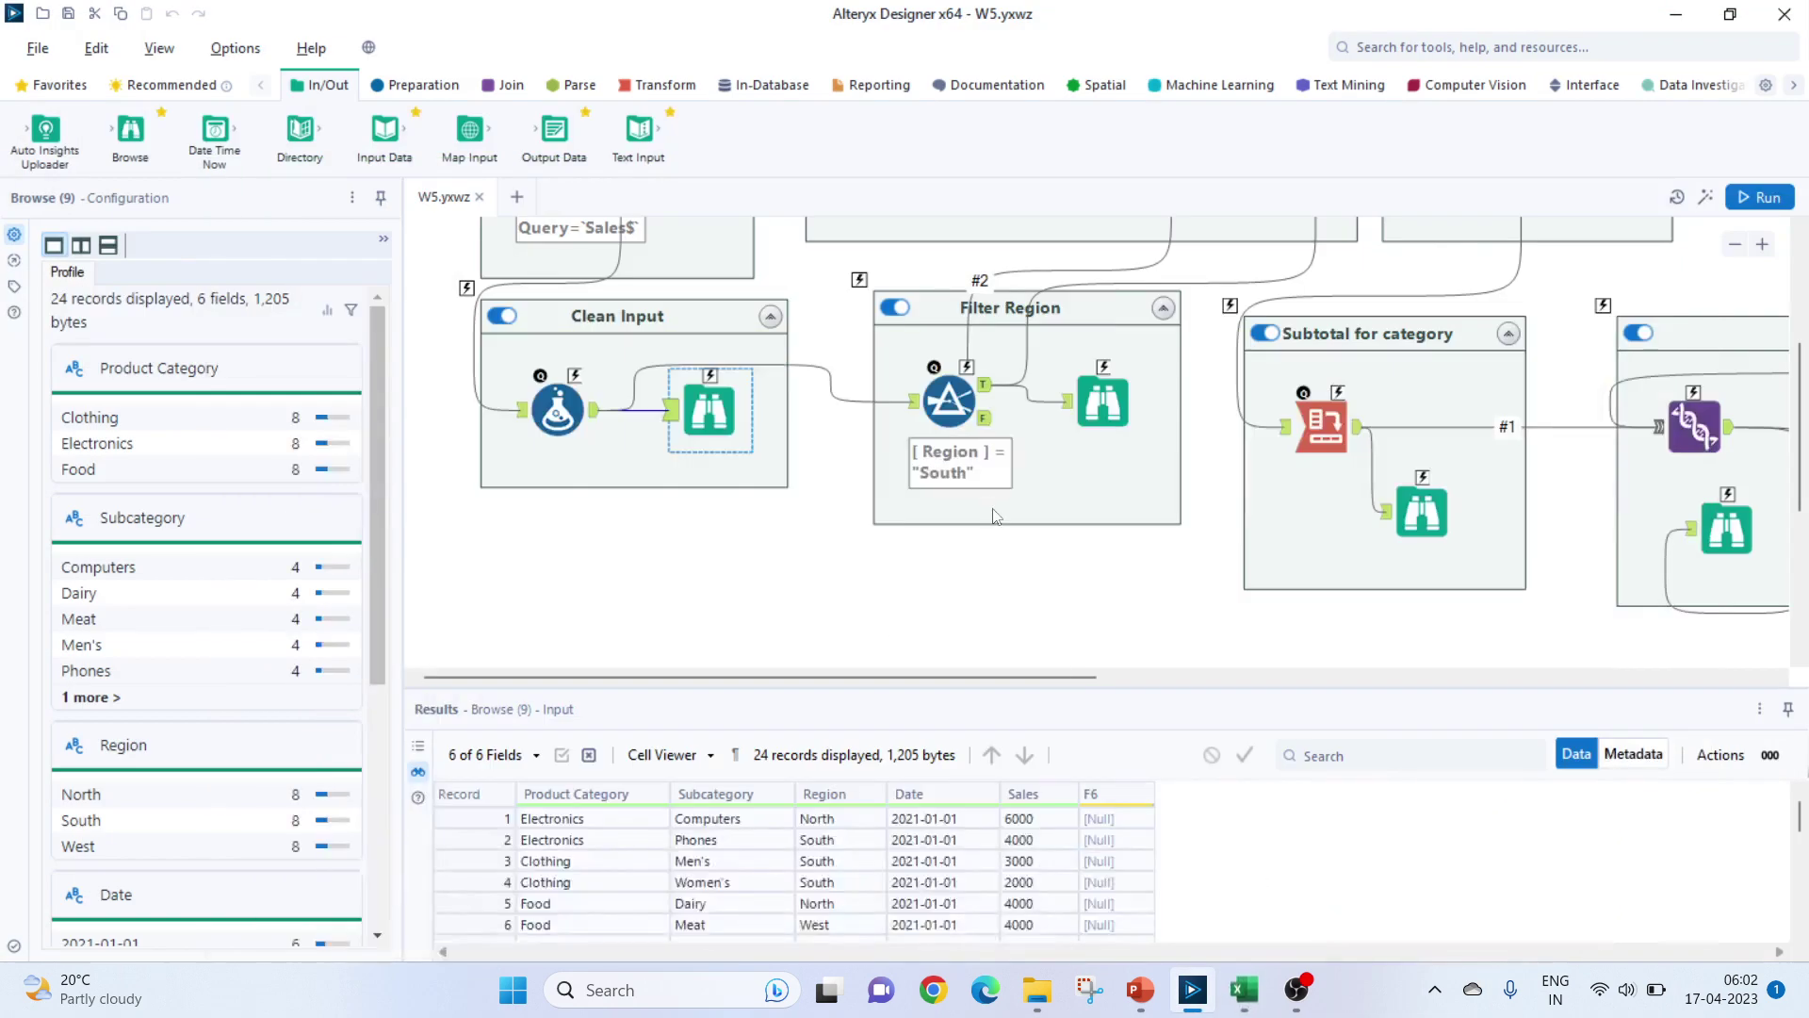
{"action": "left_click", "coordinate": [938, 467]}
{"action": "scroll", "coordinate": [843, 653], "scroll_direction": "up", "scroll_amount": 1}
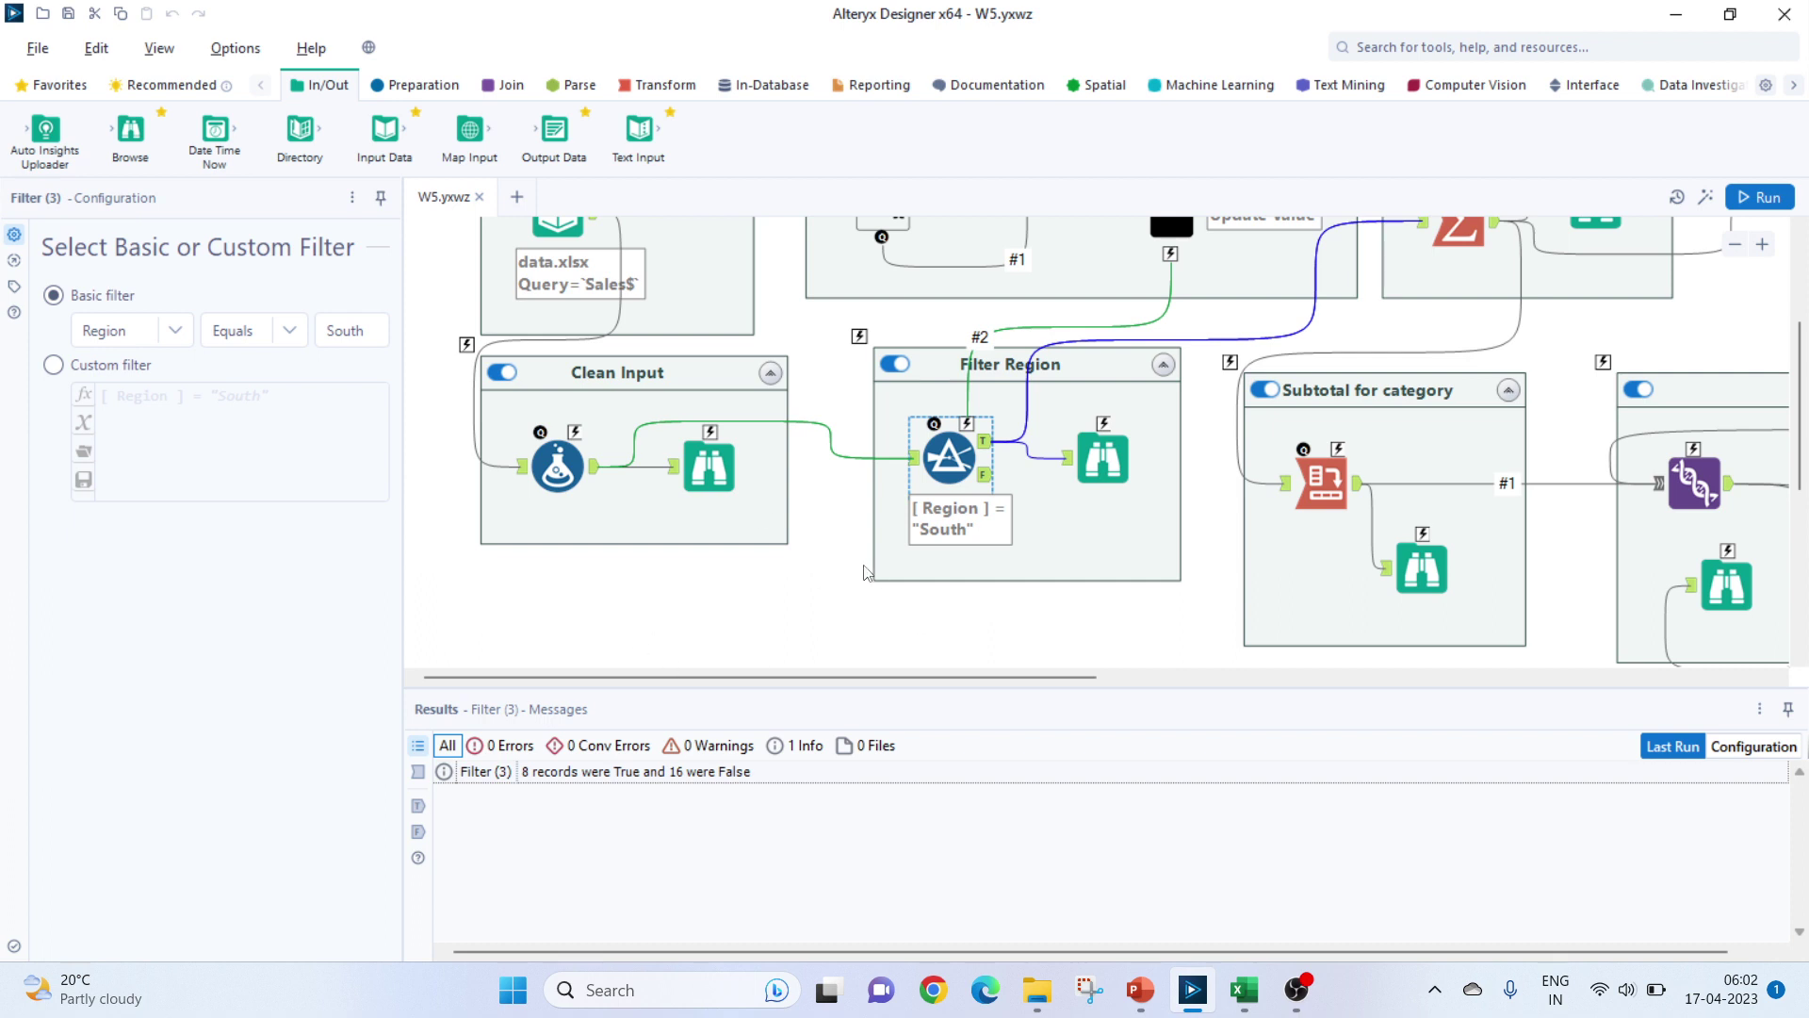
{"action": "left_click", "coordinate": [433, 88]}
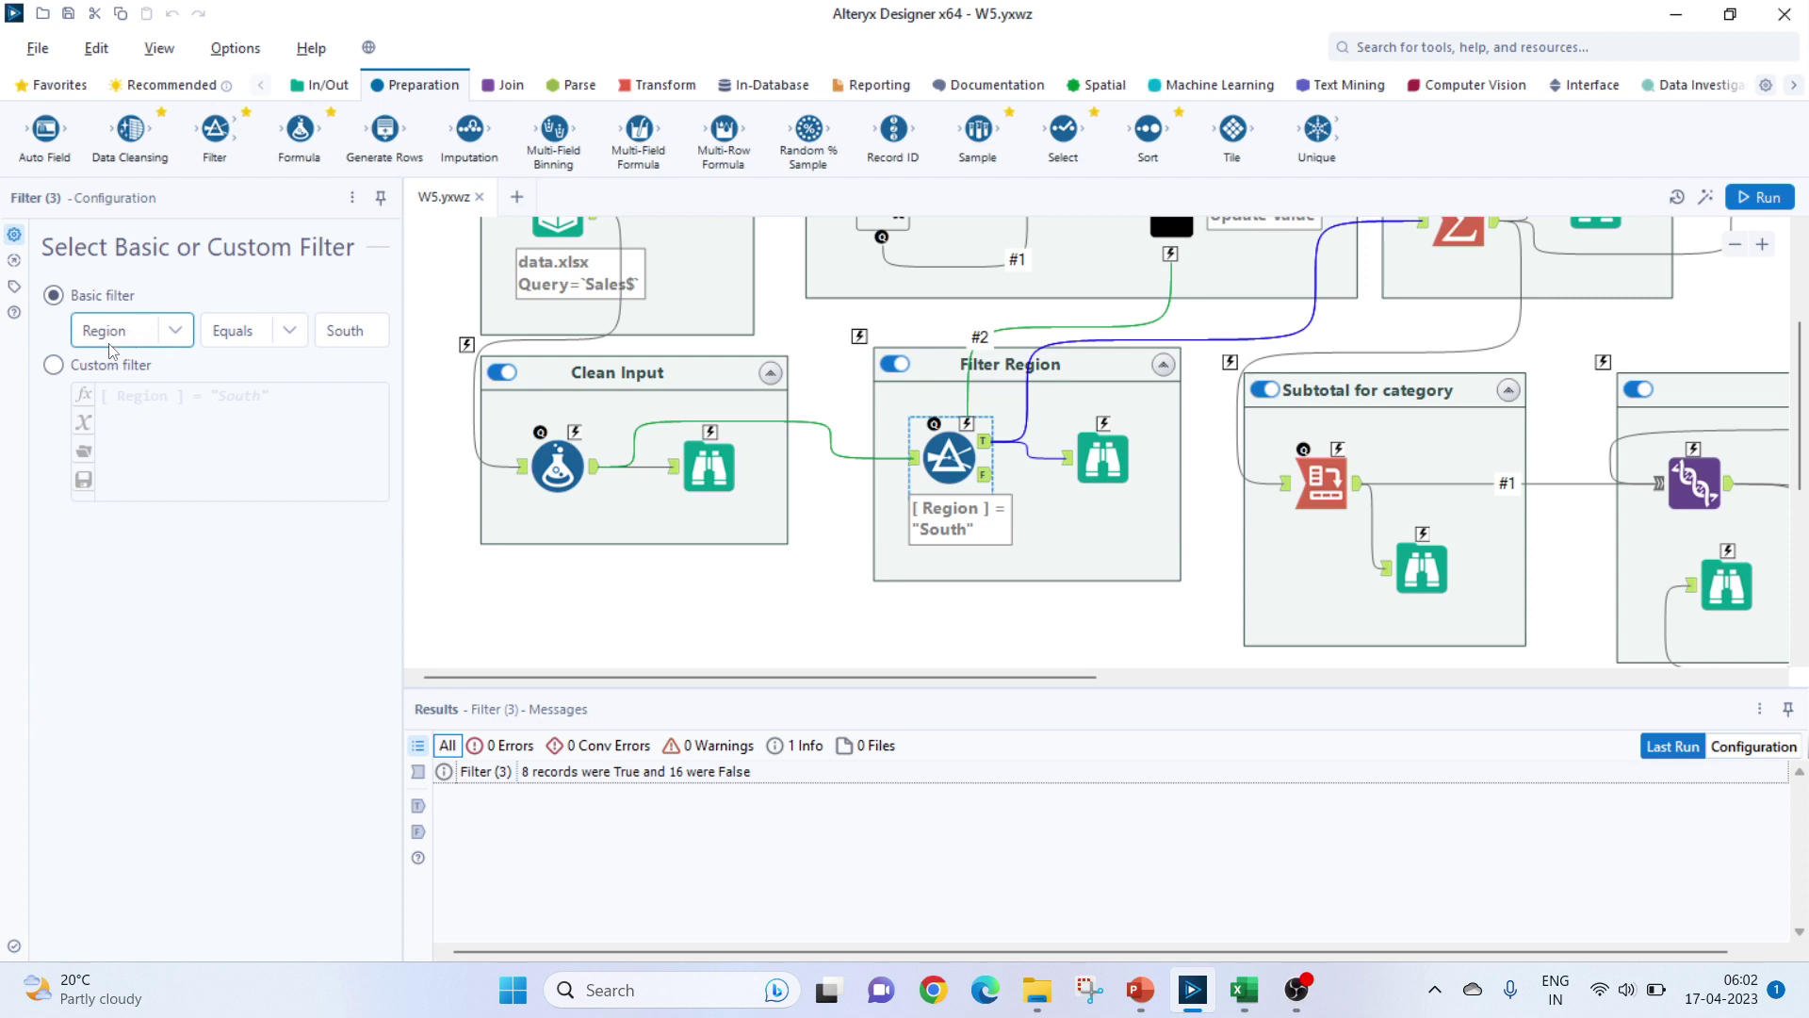
{"action": "left_click", "coordinate": [155, 334]}
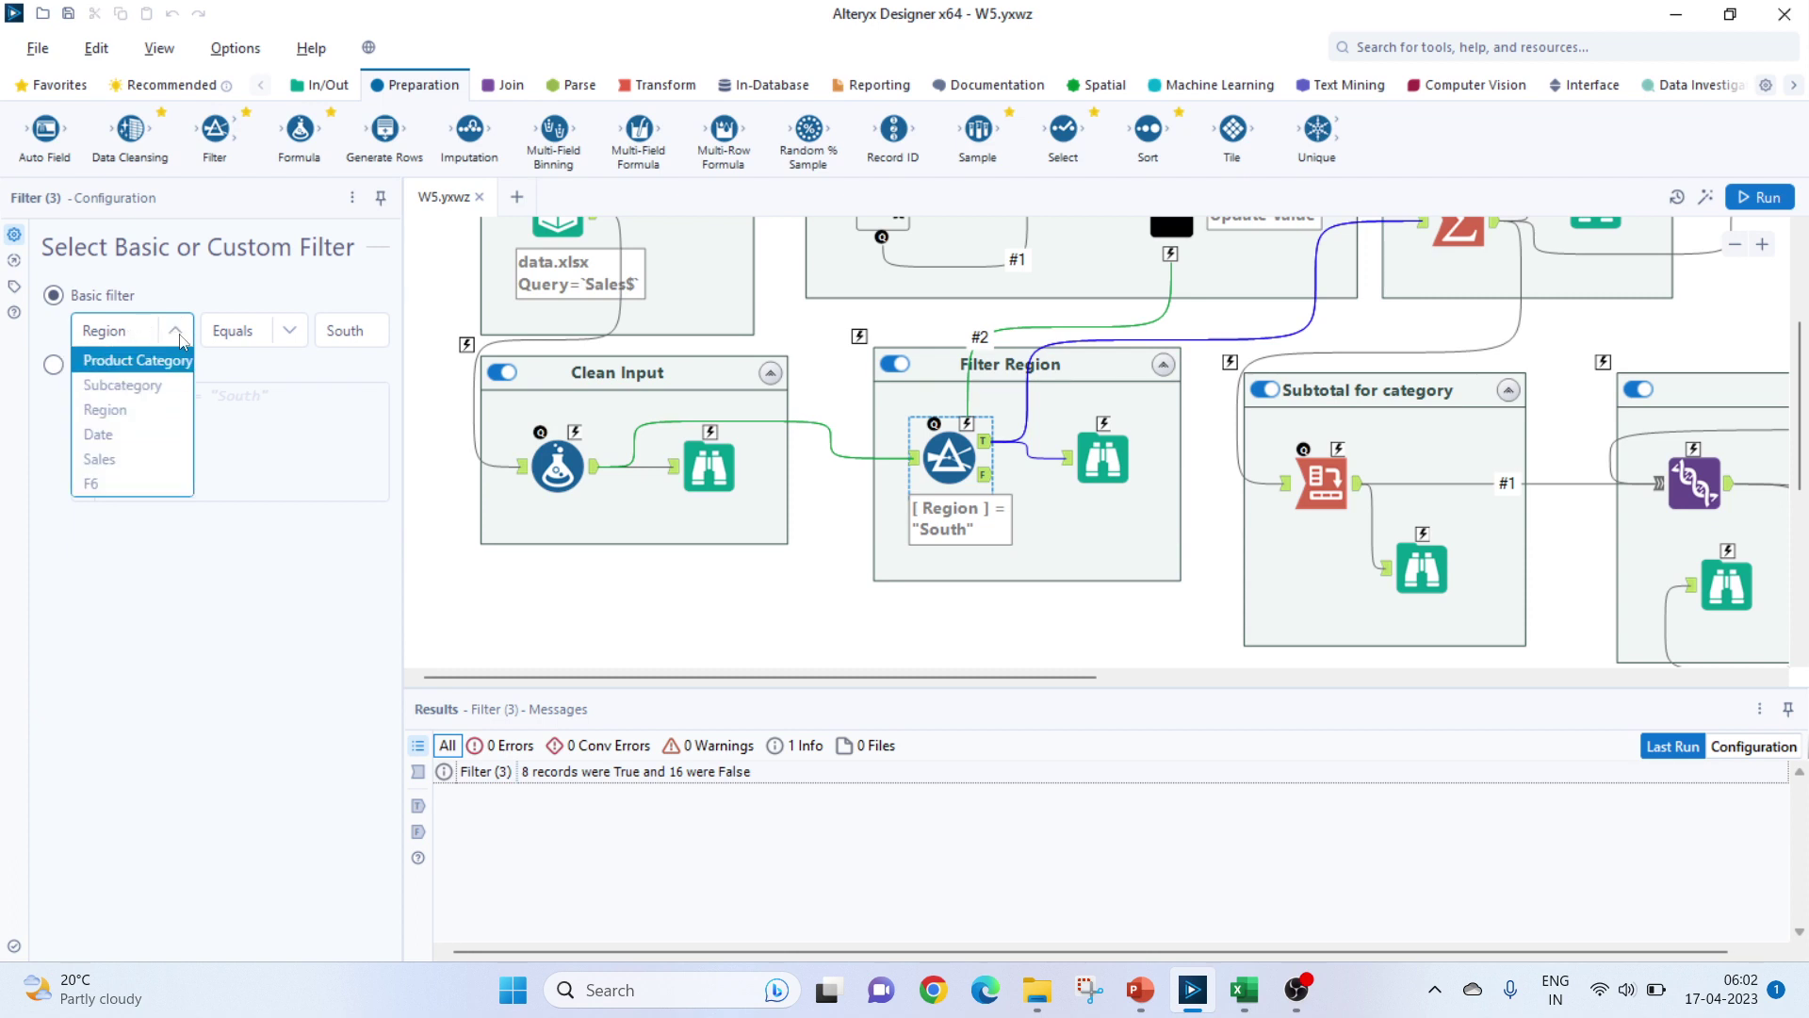
{"action": "left_click", "coordinate": [351, 331]}
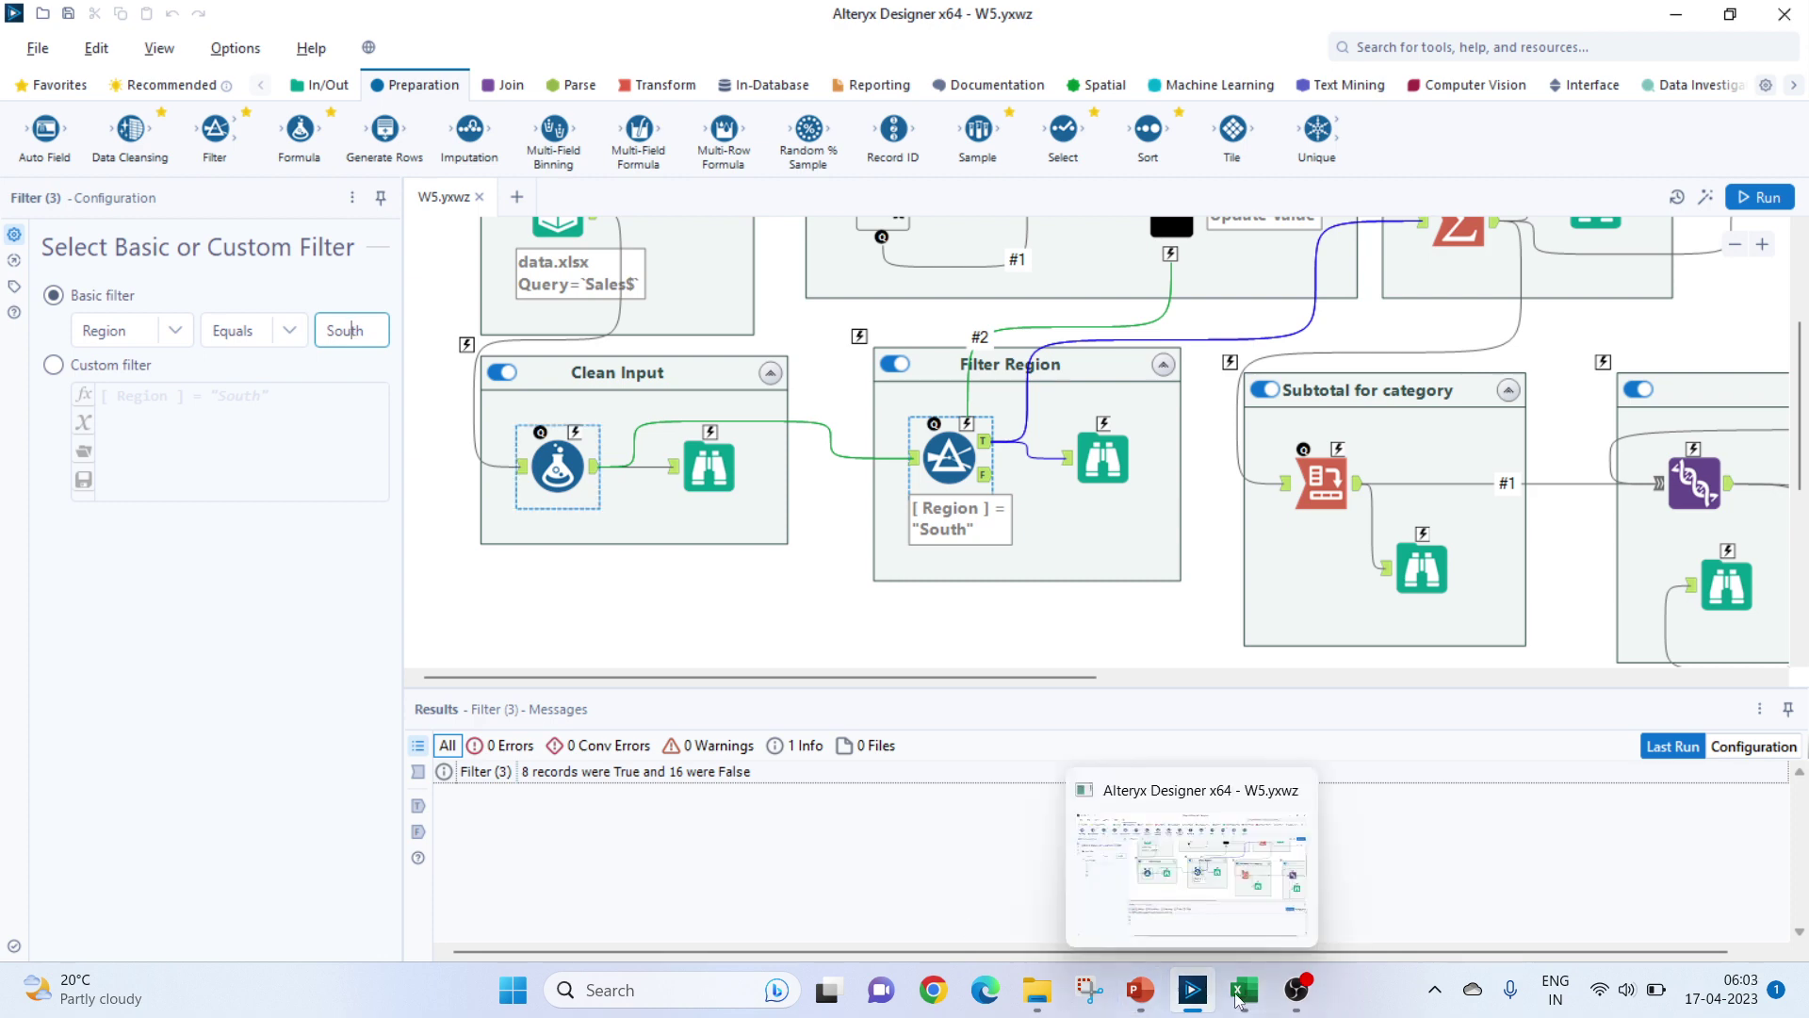
{"action": "left_click", "coordinate": [1183, 889]}
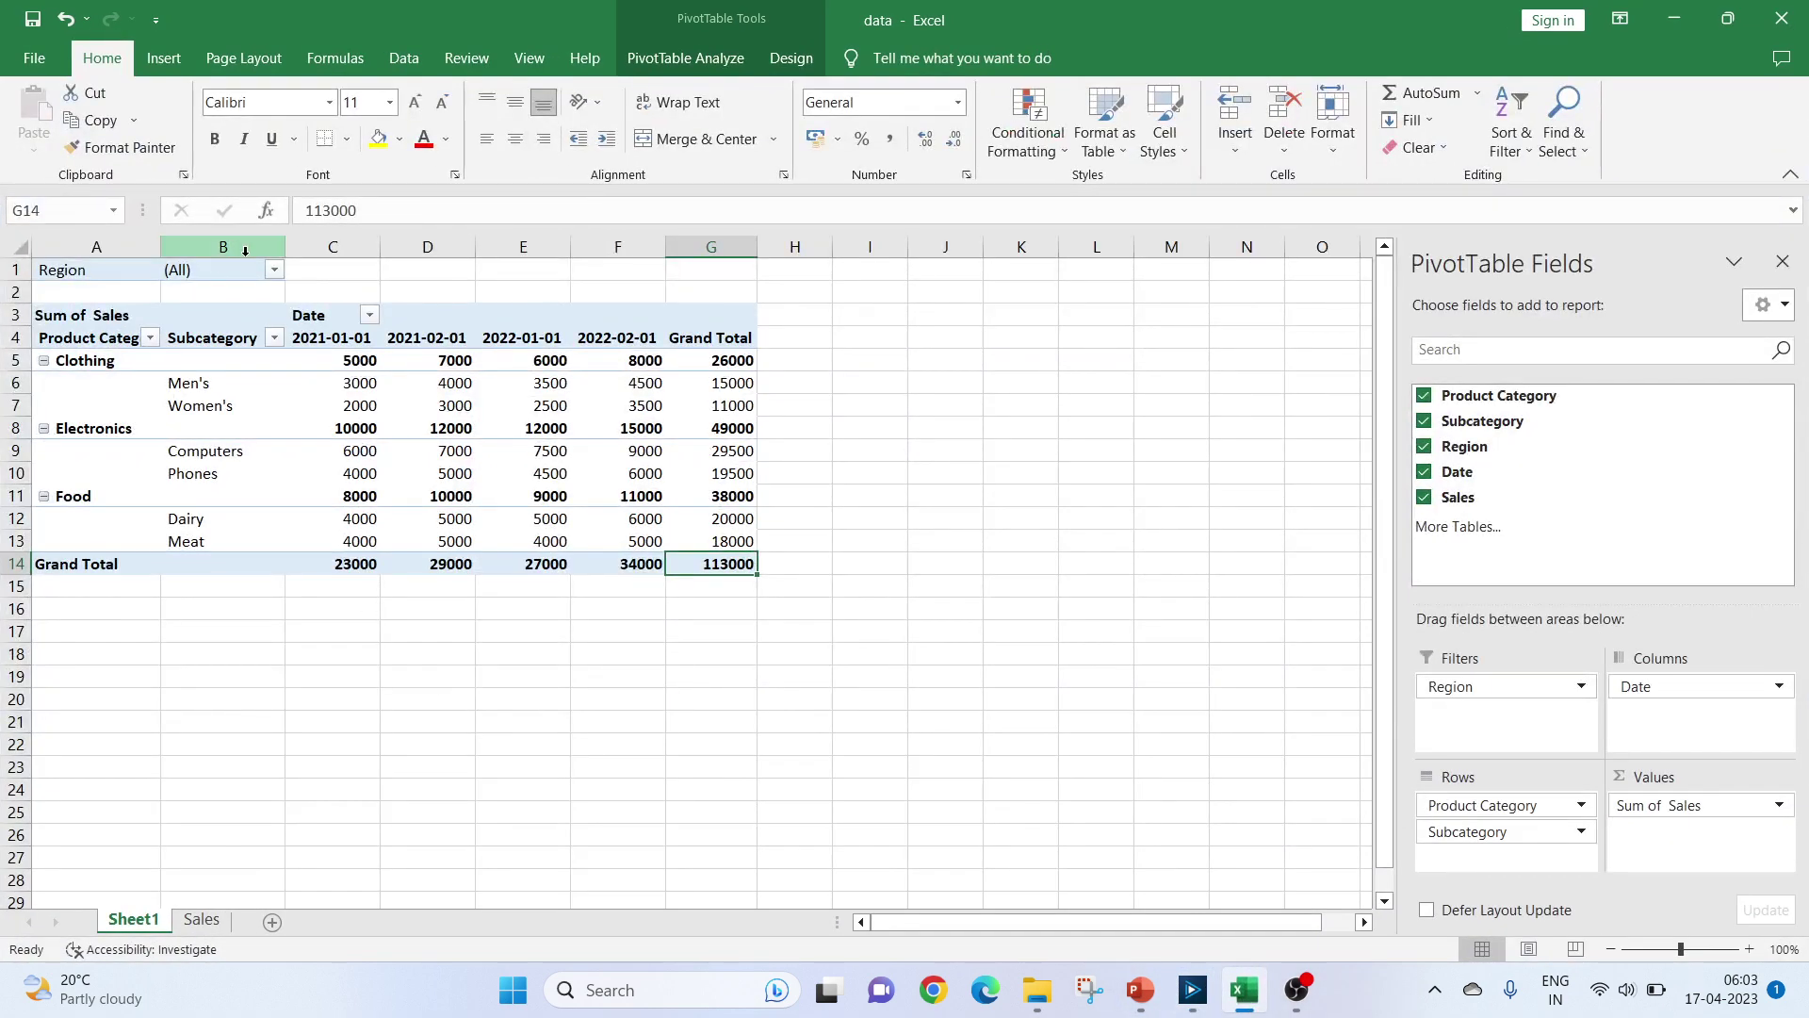
- Filter the pivot's Region field to South only, leaving a 28000 grand total
{"action": "left_click", "coordinate": [273, 272]}
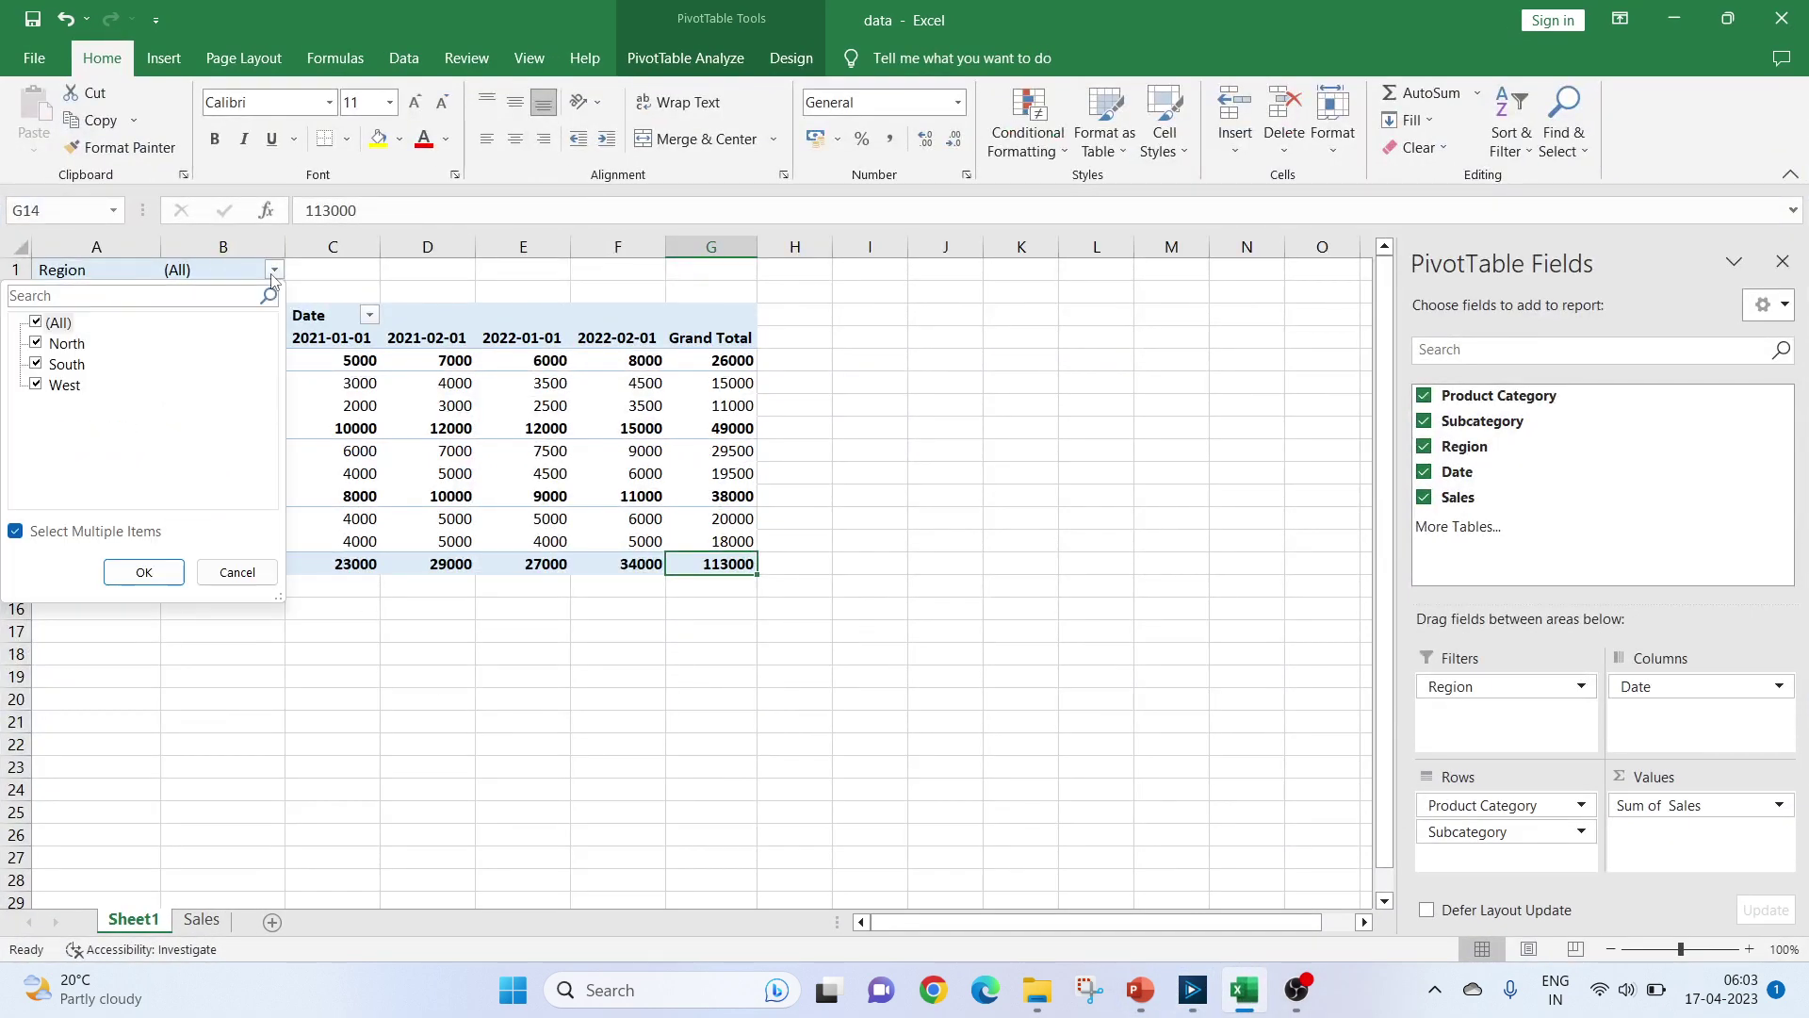
{"action": "left_click", "coordinate": [36, 323]}
{"action": "left_click", "coordinate": [36, 364]}
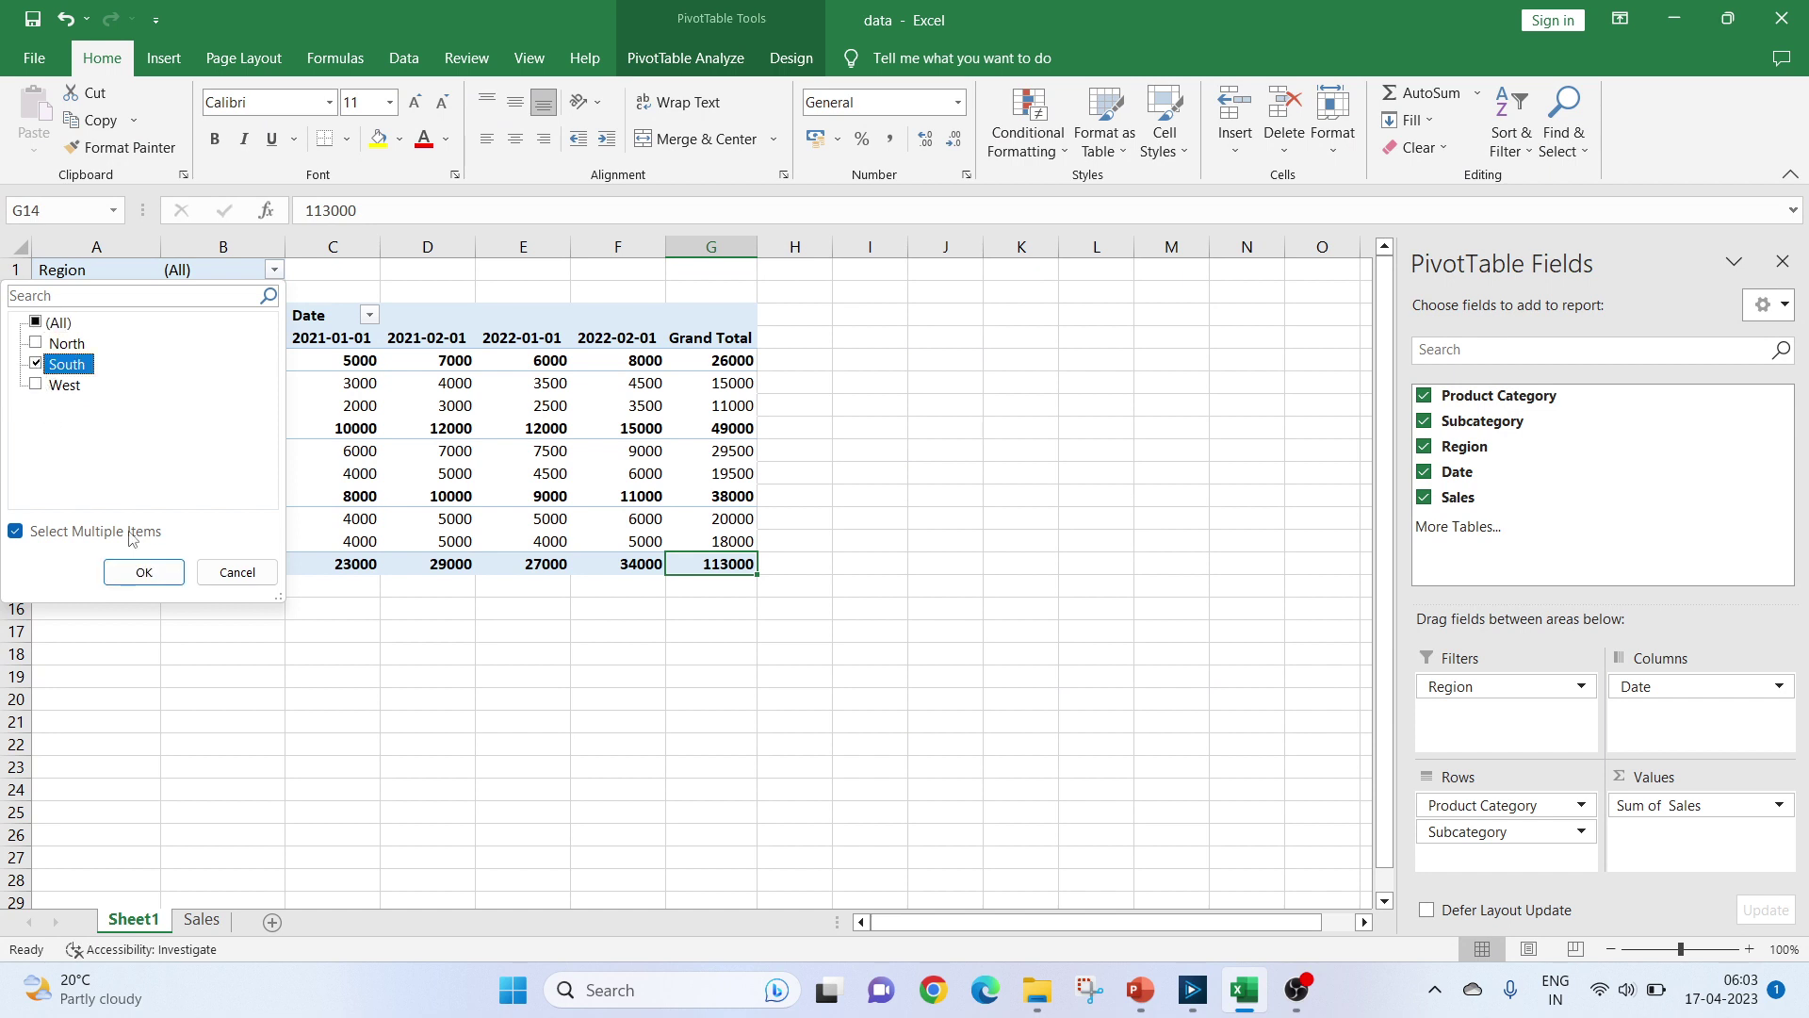
{"action": "left_click", "coordinate": [144, 572]}
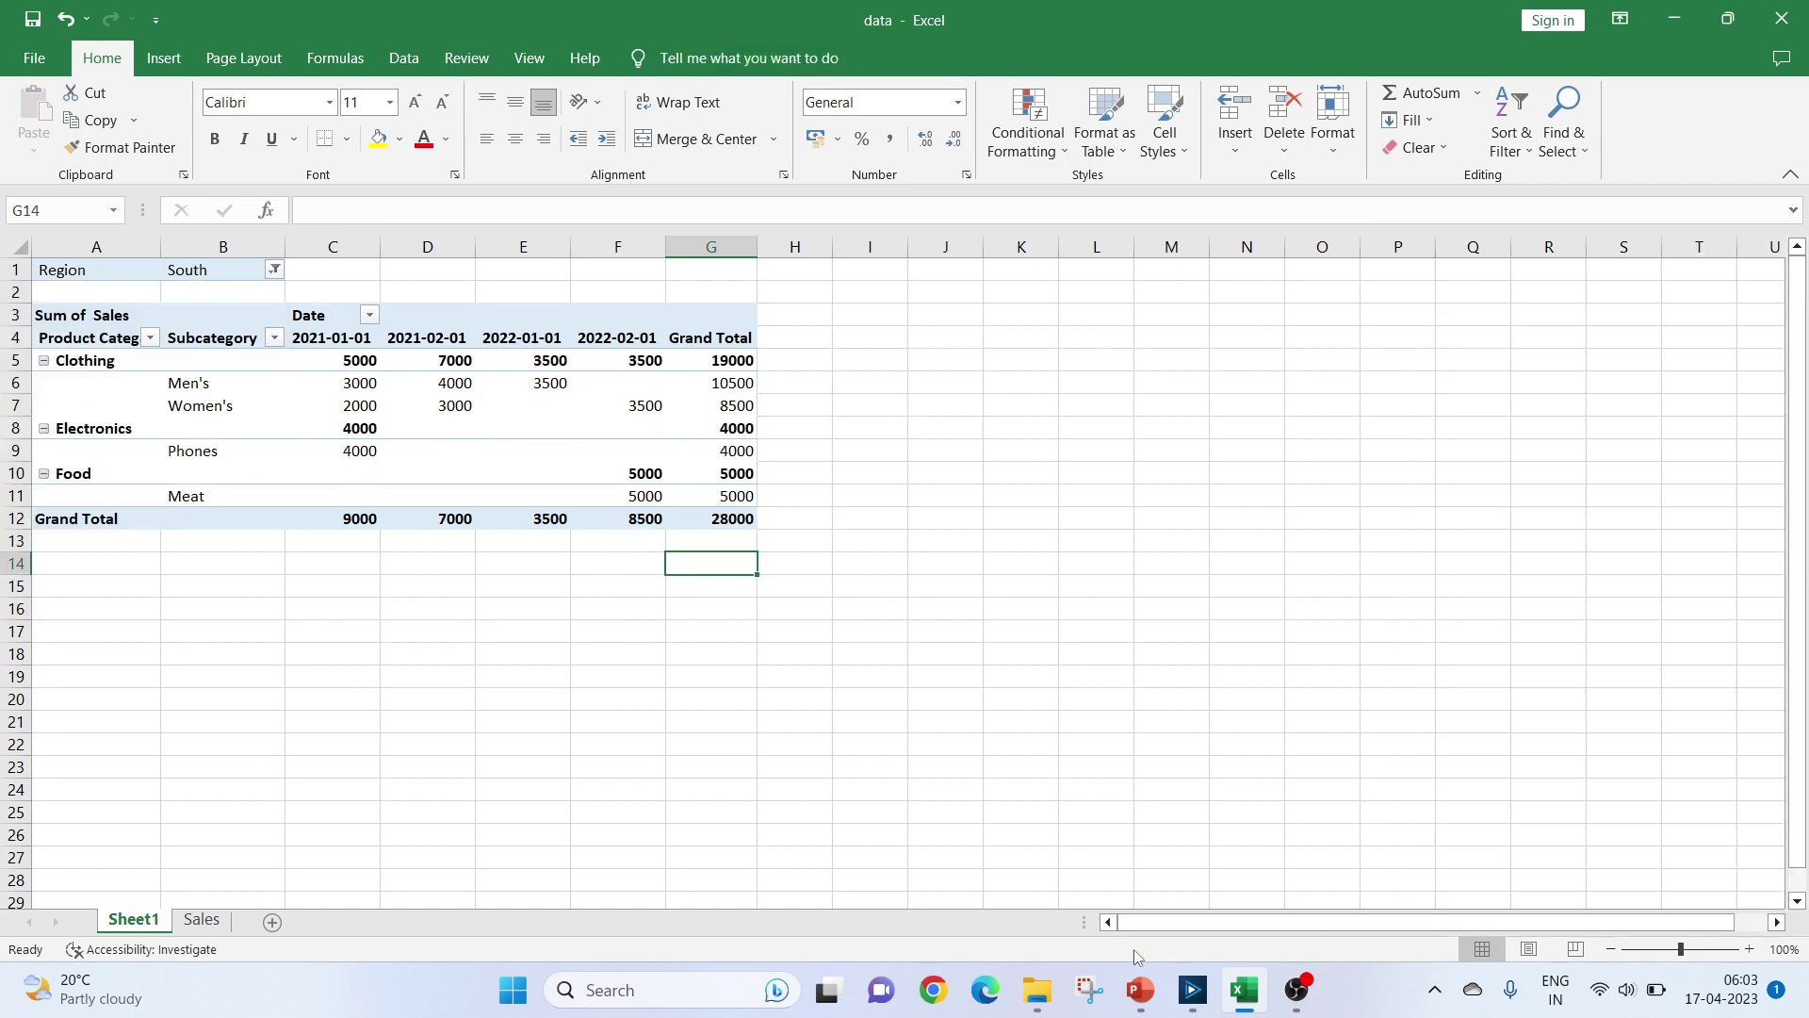
- Browse the Filter Region output: 8 South records (6 Clothing, 1 Electronics, 1 Food), 16 excluded
{"action": "left_click", "coordinate": [1192, 990]}
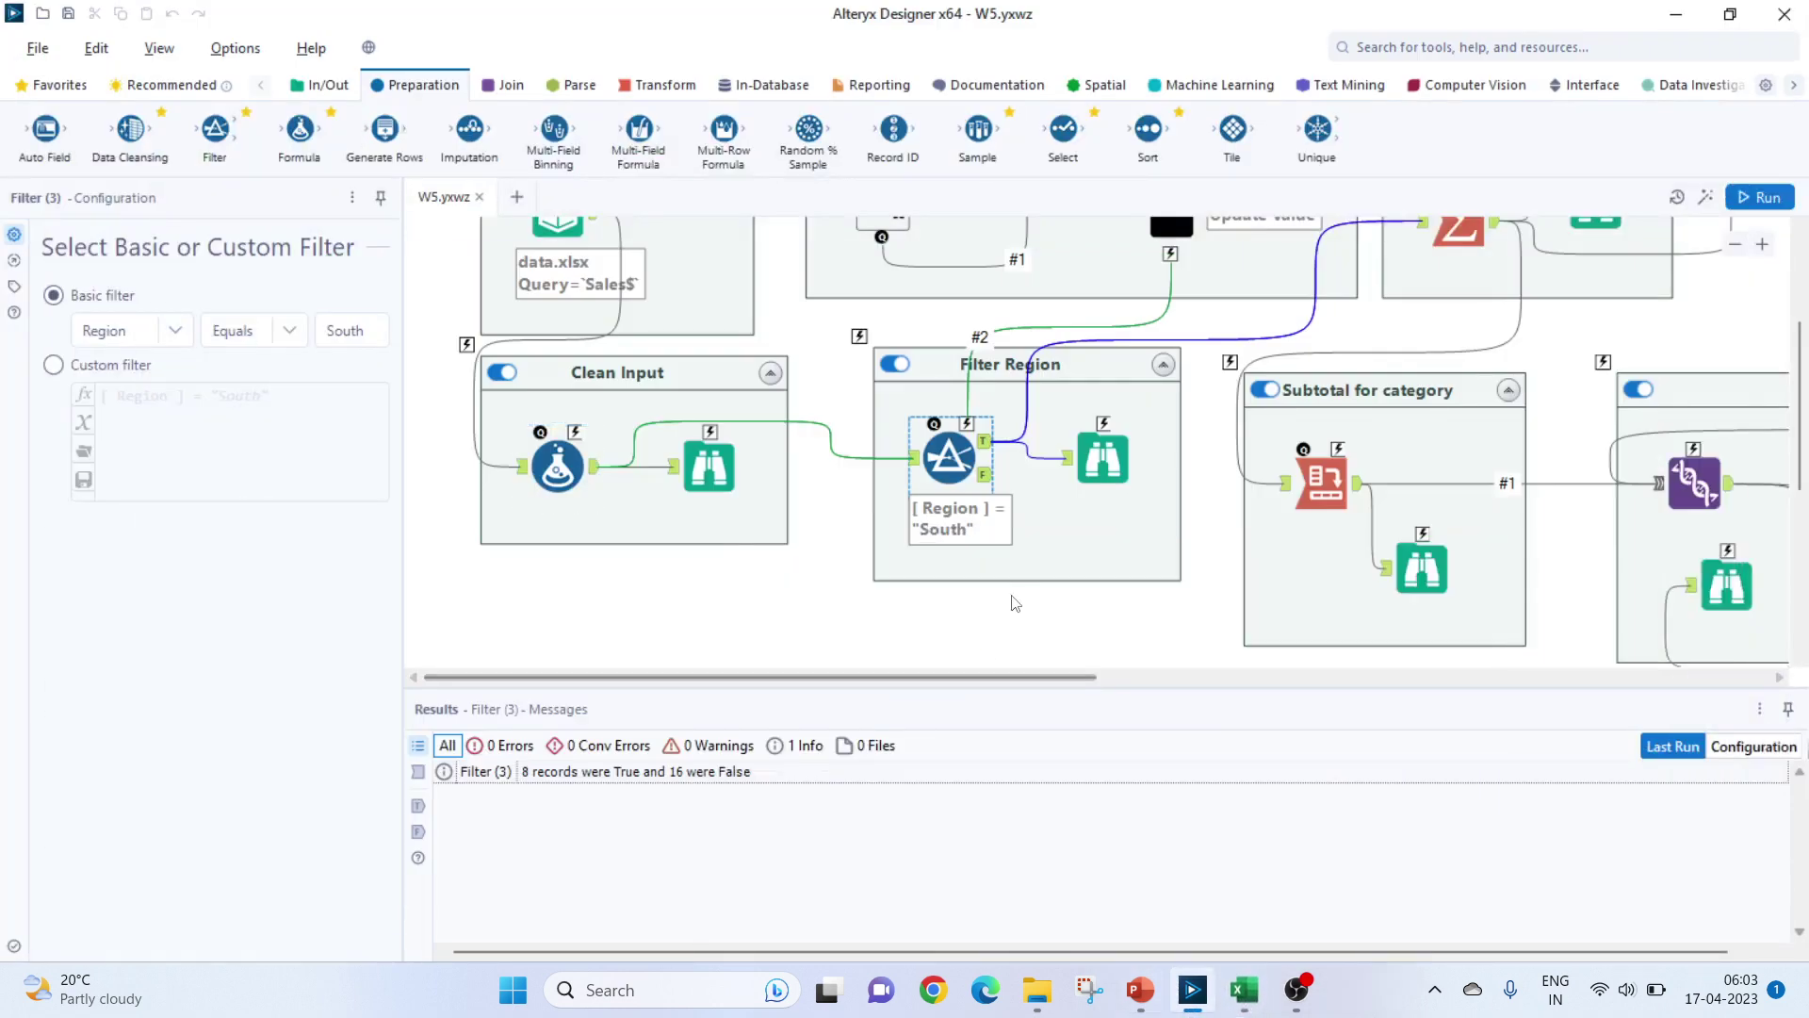
{"action": "scroll", "coordinate": [970, 657], "scroll_direction": "right", "scroll_amount": 3}
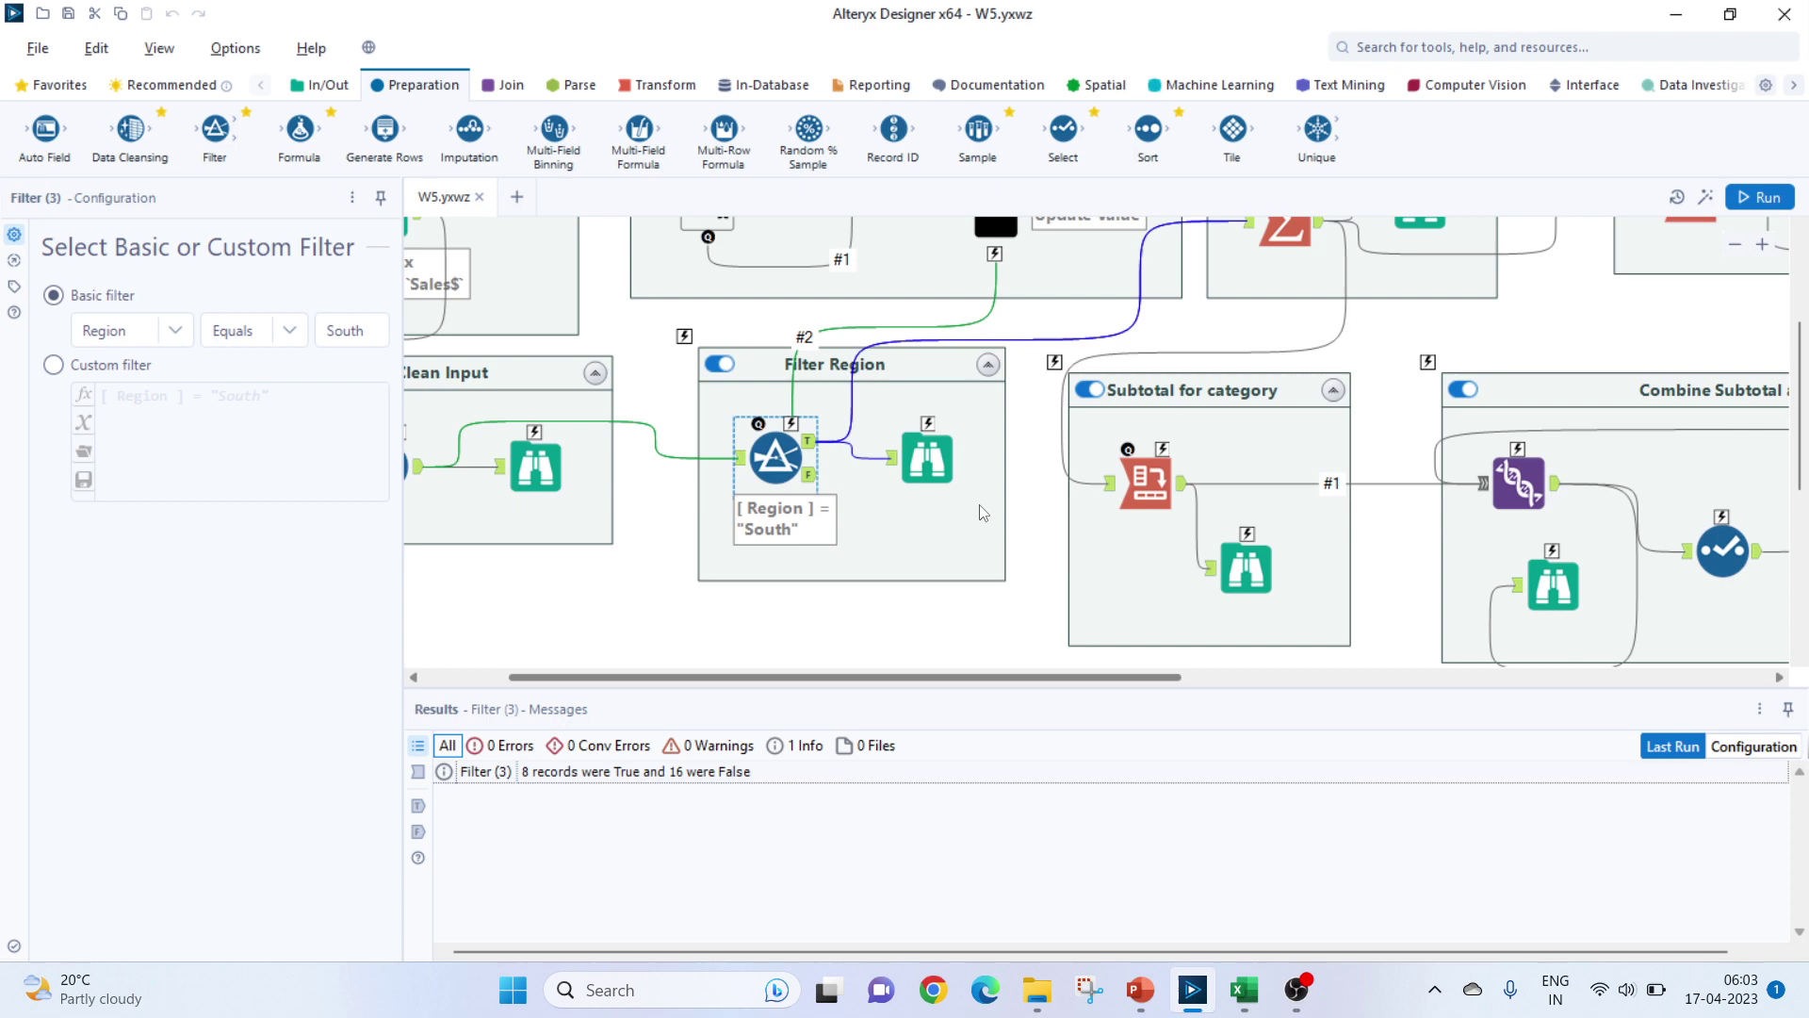
{"action": "left_click", "coordinate": [935, 455]}
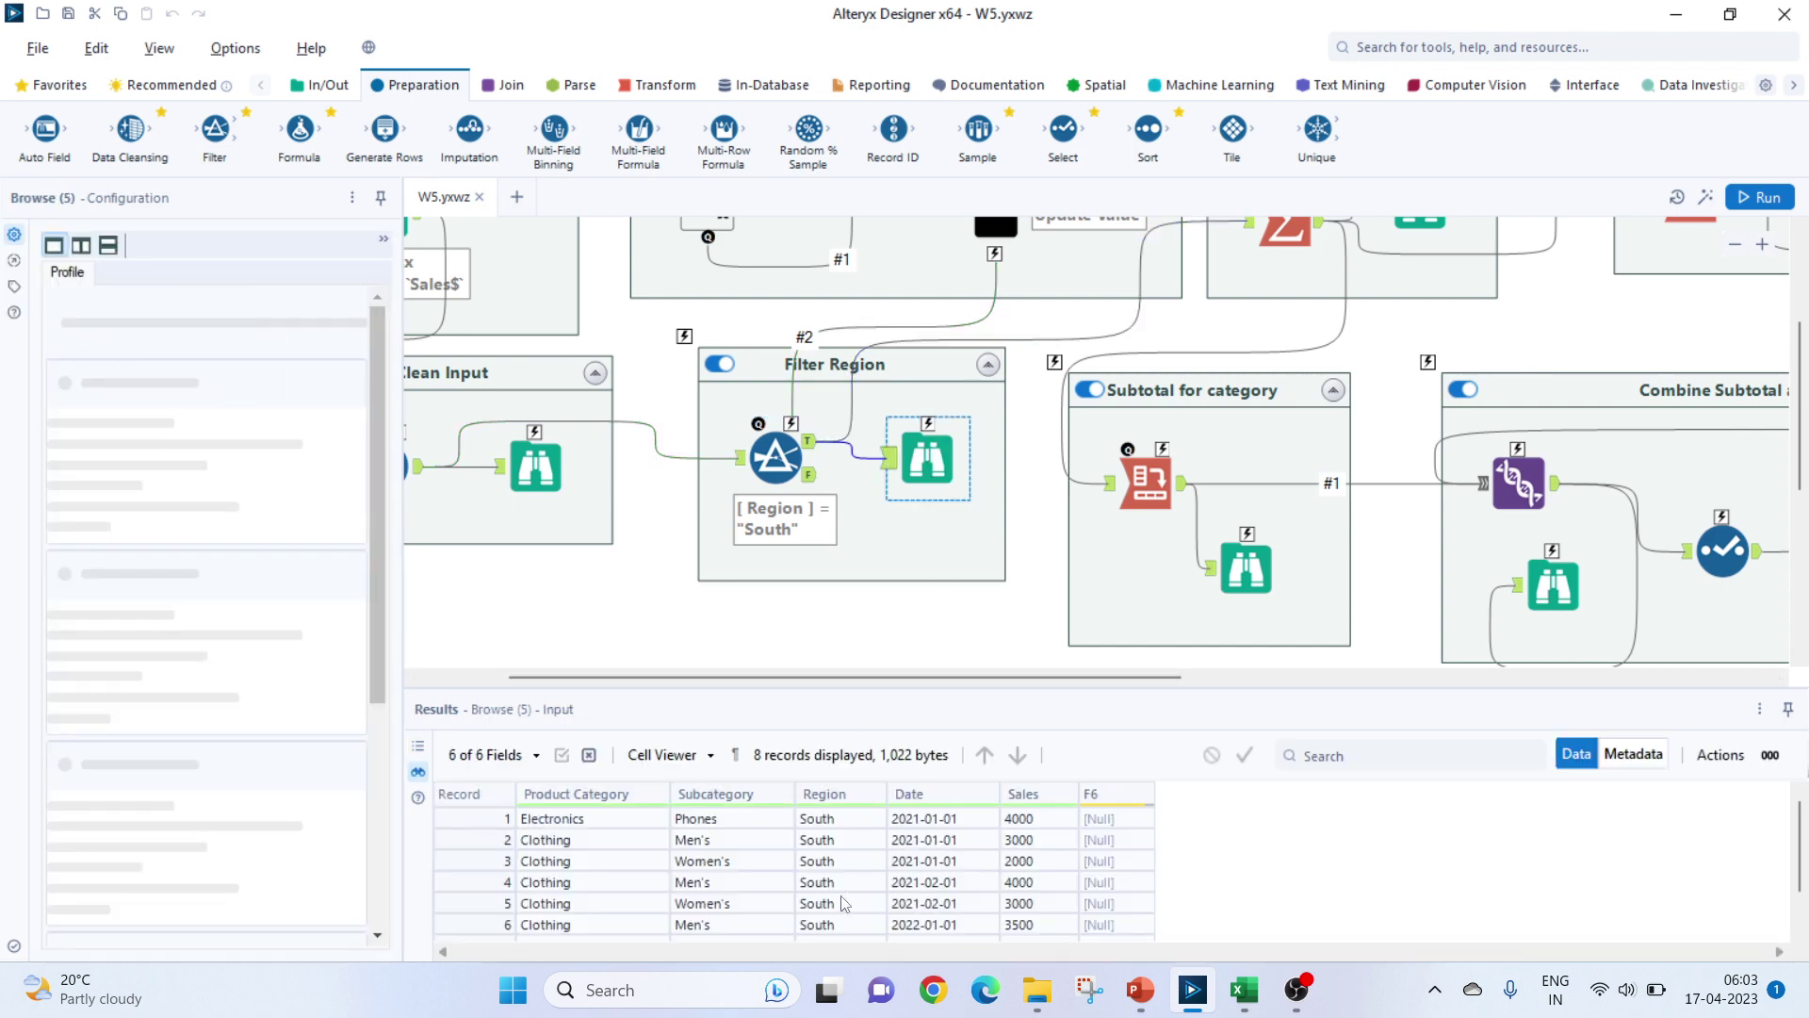
{"action": "scroll", "coordinate": [759, 862], "scroll_direction": "down", "scroll_amount": 1}
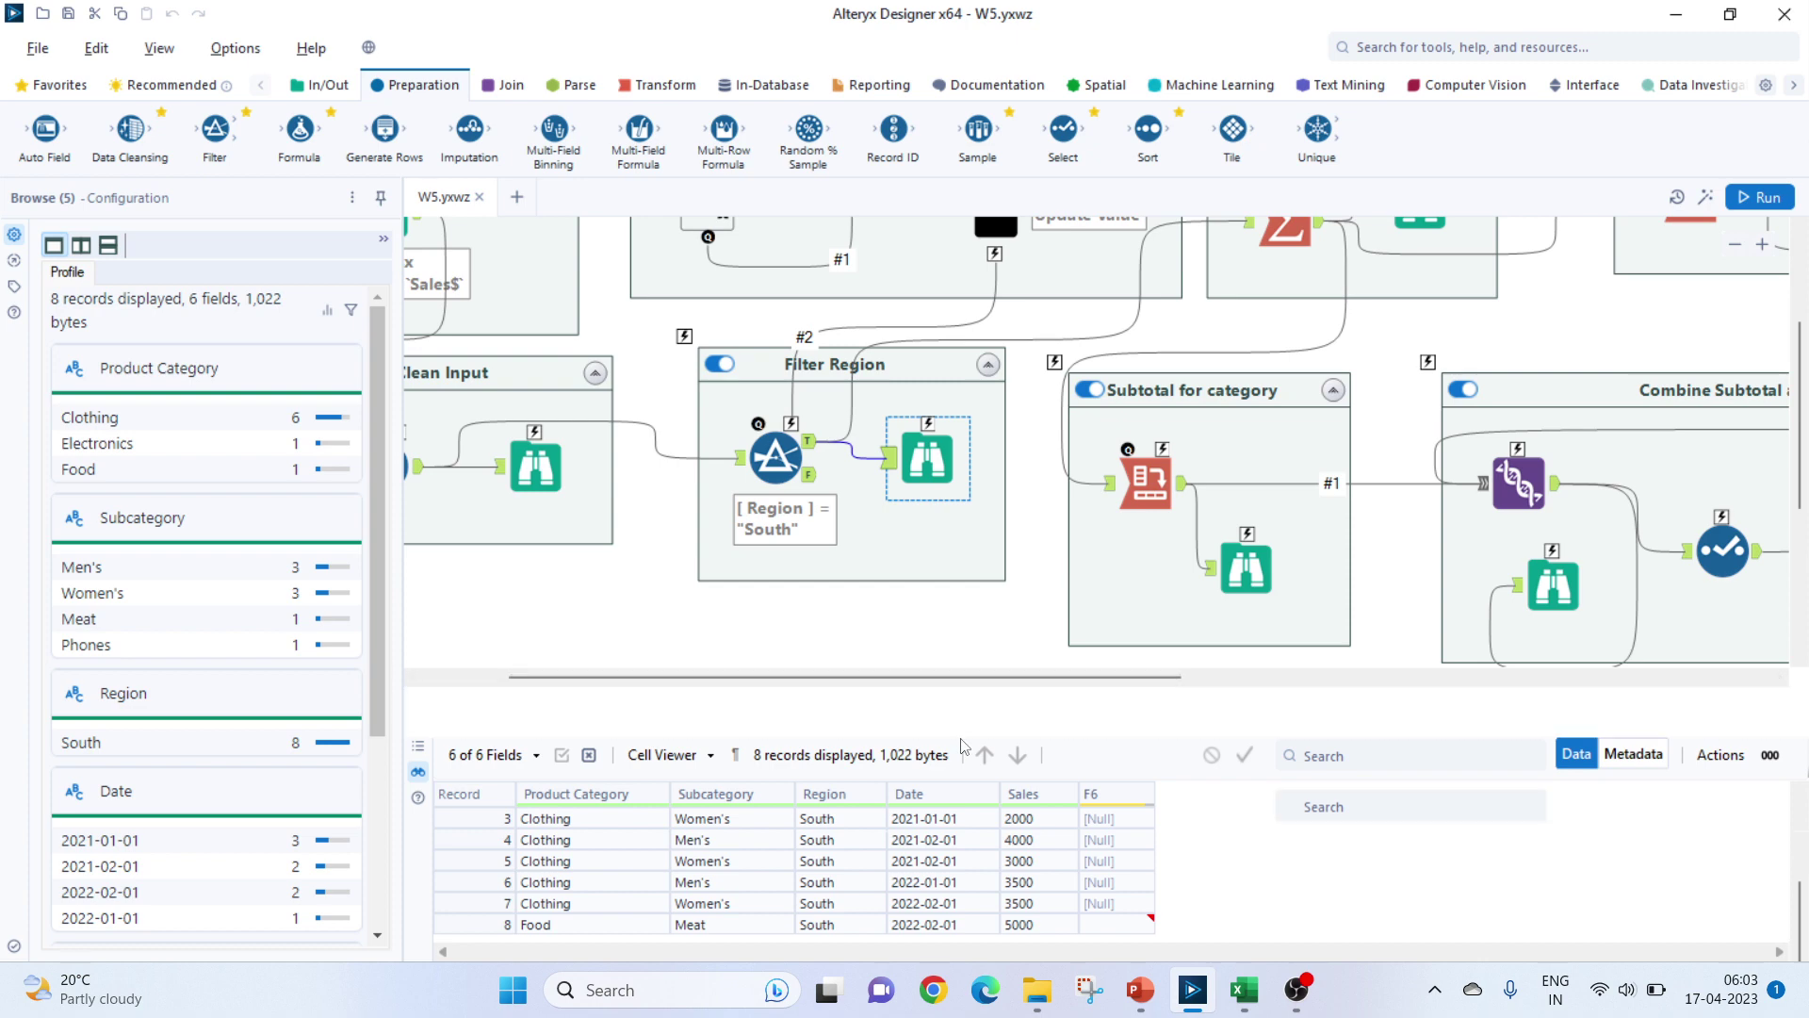
{"action": "scroll", "coordinate": [991, 404], "scroll_direction": "up", "scroll_amount": 4}
{"action": "scroll", "coordinate": [991, 404], "scroll_direction": "down", "scroll_amount": 2}
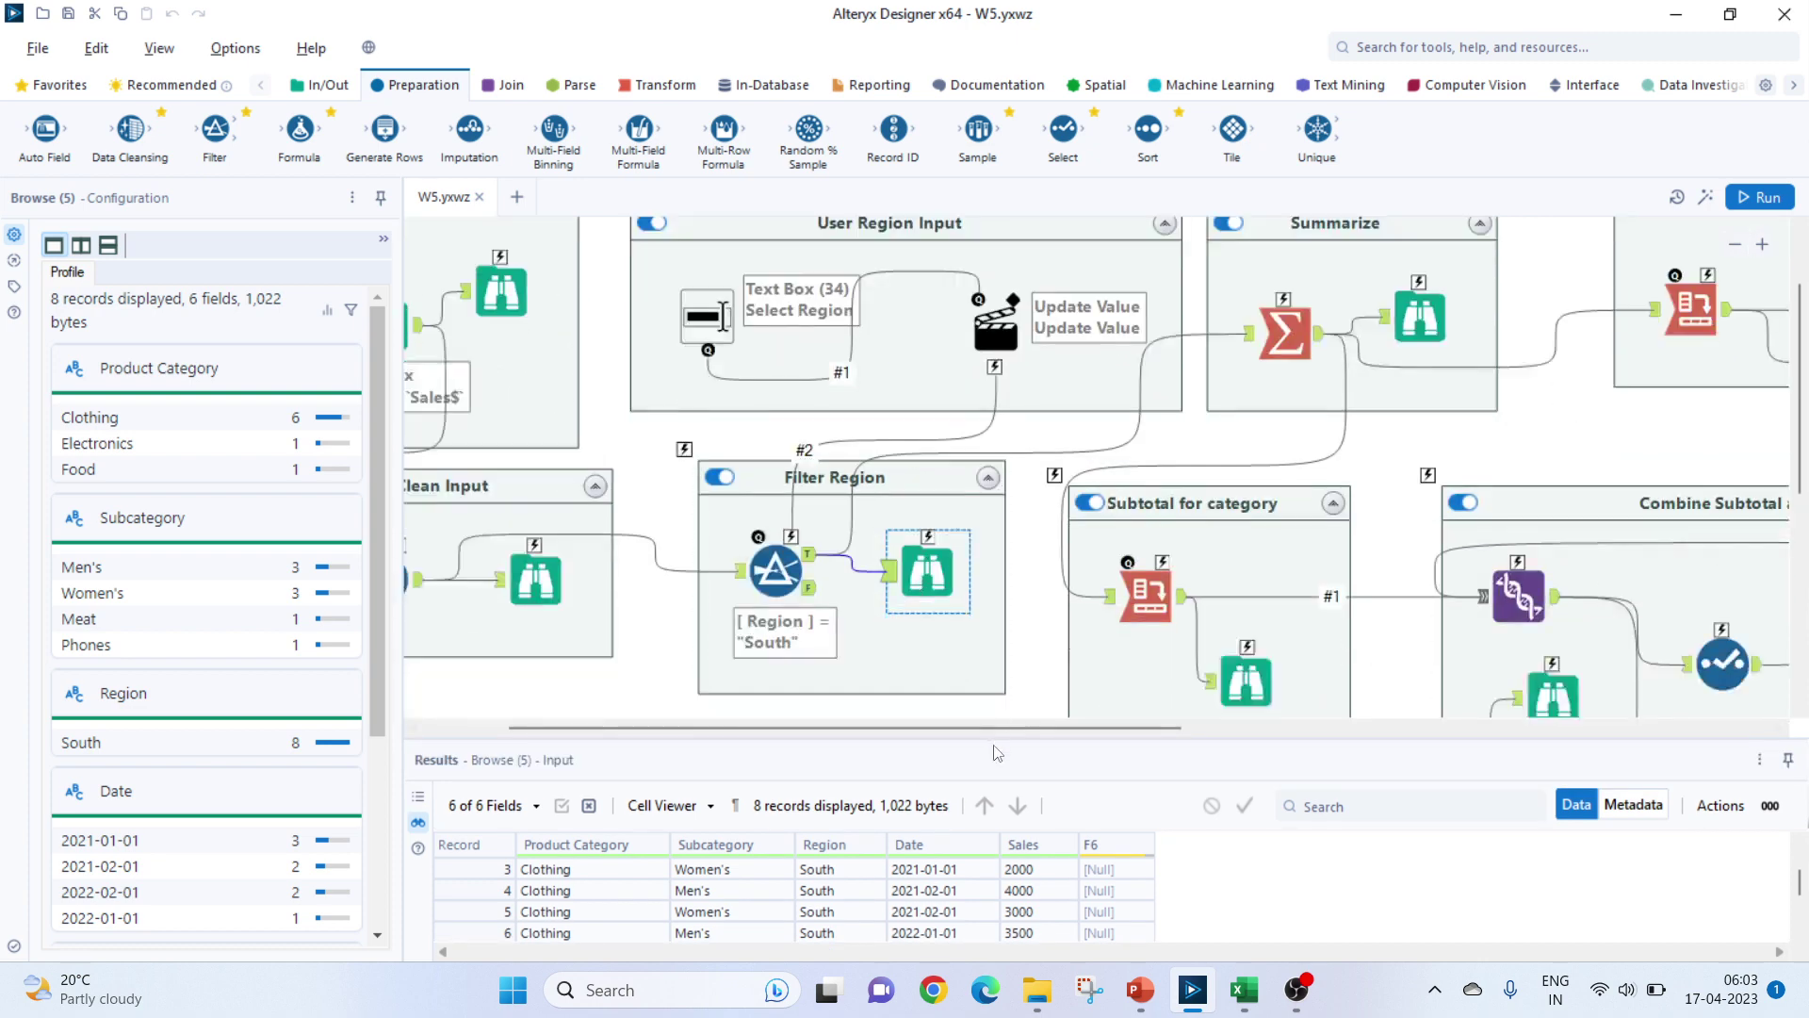
- Check the South pivot's fields from cell A5, then inspect Summarize's Sales sum by category, subcategory and date
{"action": "left_click_drag", "start_coordinate": [997, 728], "coordinate": [1125, 727]}
{"action": "scroll", "coordinate": [1033, 650], "scroll_direction": "up", "scroll_amount": 1}
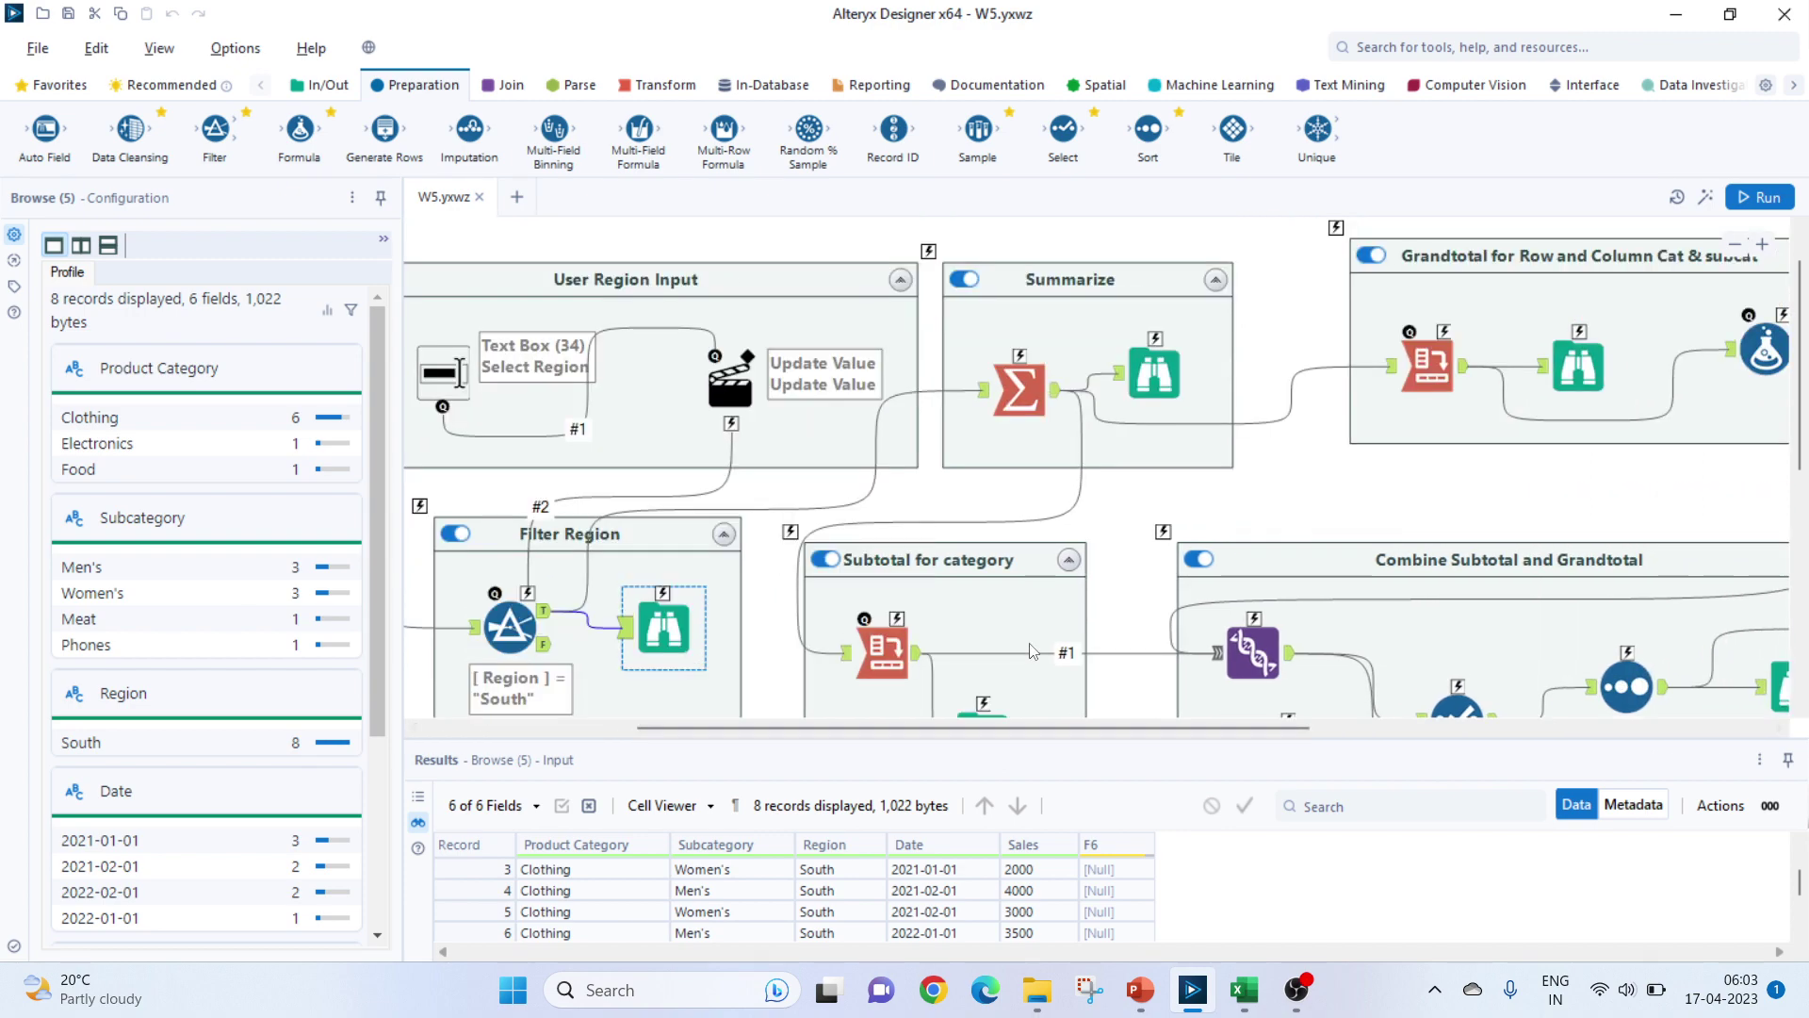
{"action": "key", "text": "alt+Tab"}
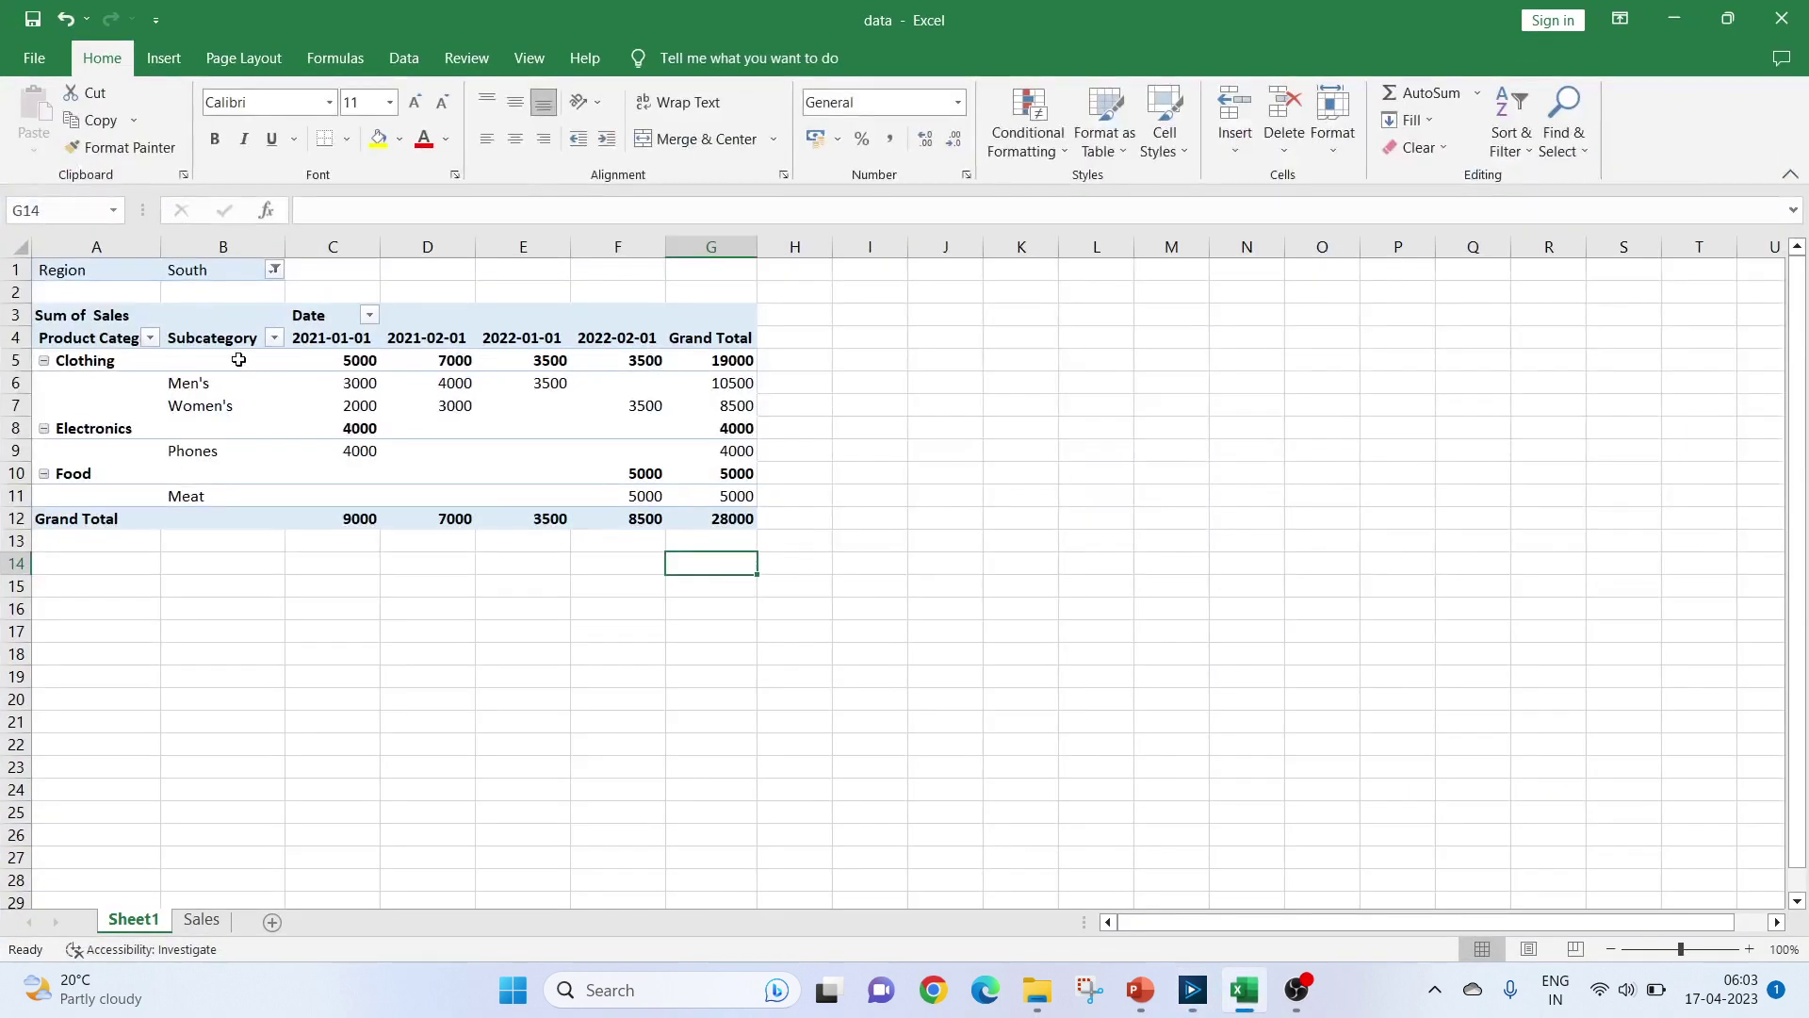
{"action": "left_click", "coordinate": [103, 366]}
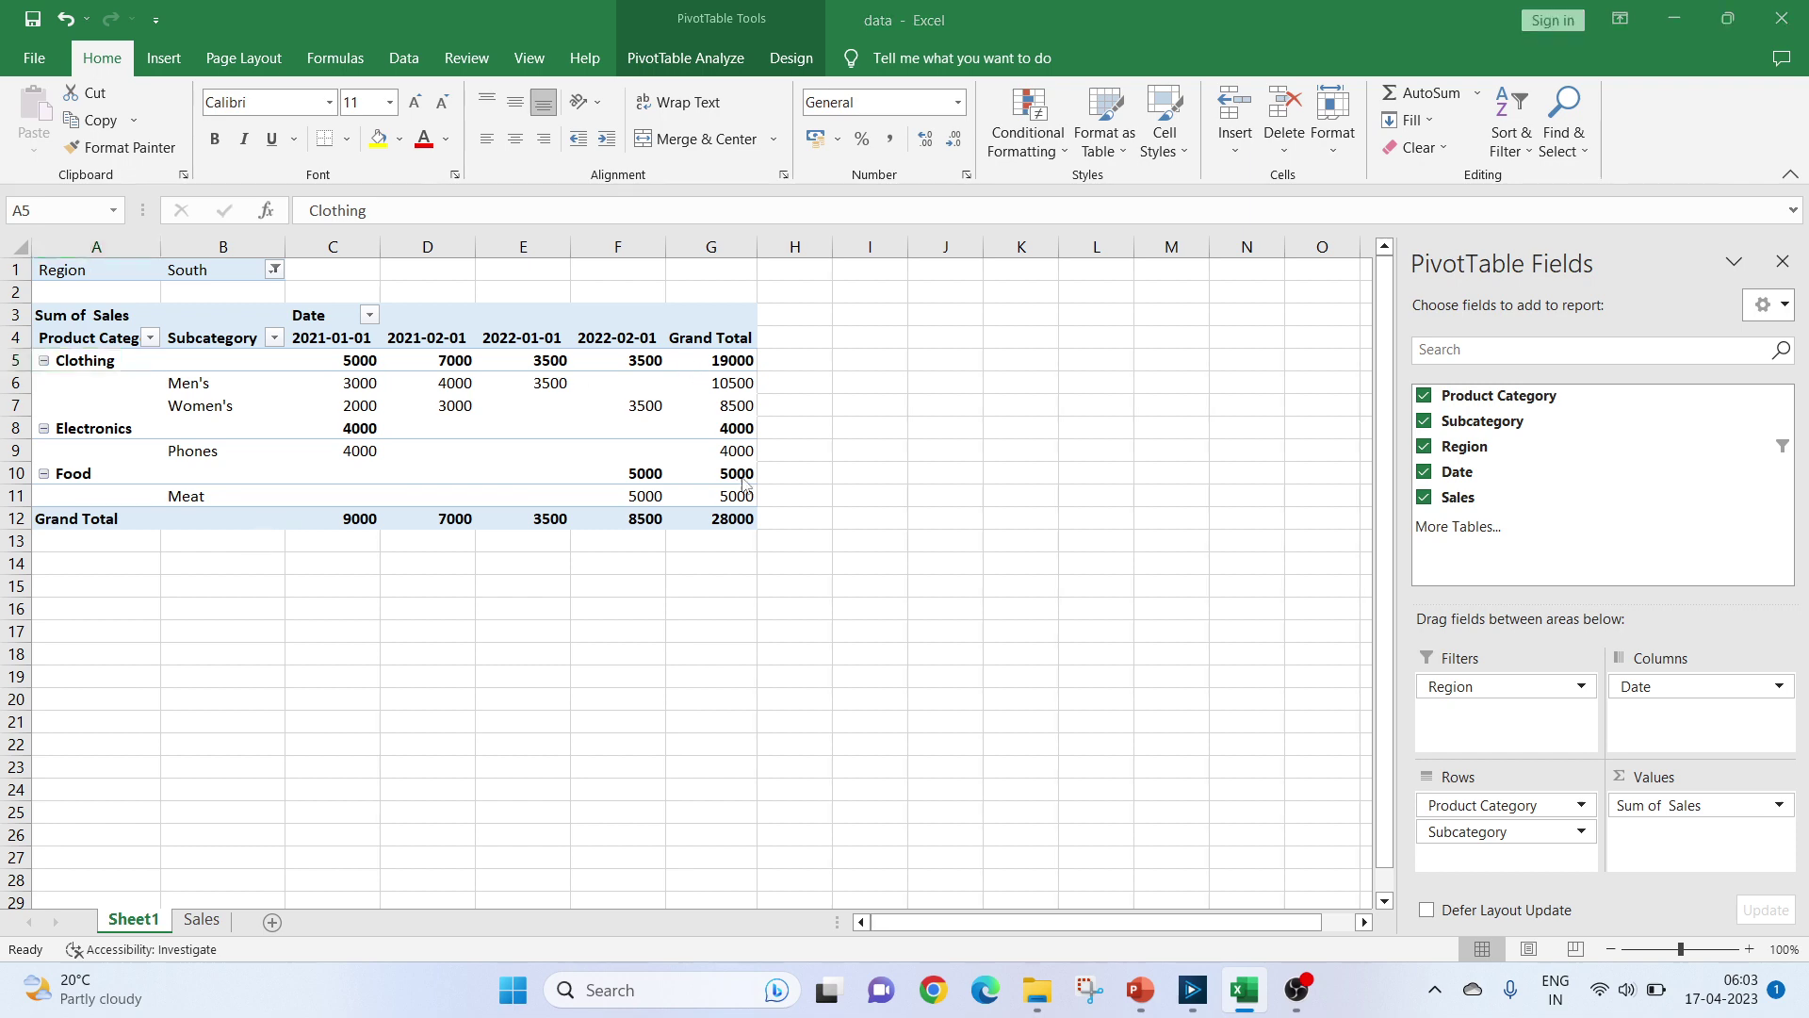
{"action": "key", "text": "alt+Tab"}
{"action": "left_click", "coordinate": [1019, 389]}
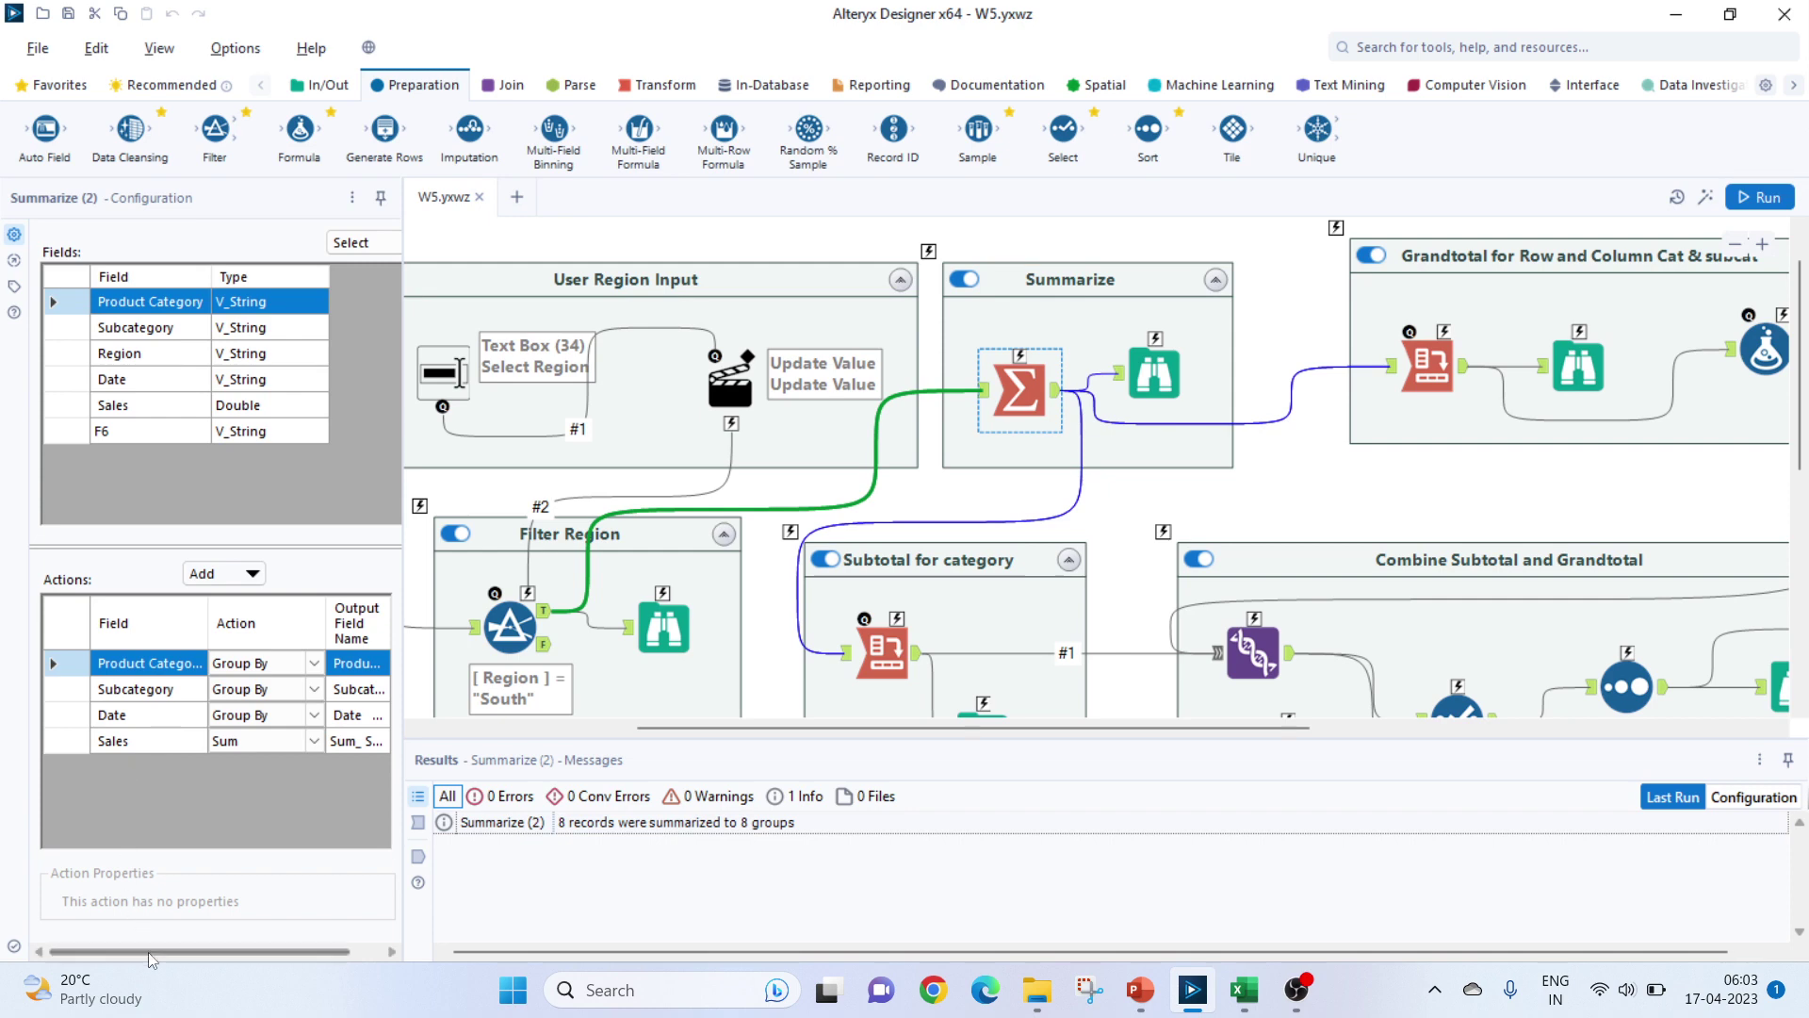
- Browse the 8 summarized South records with Sum_Sales and profile their Product Category field
{"action": "scroll", "coordinate": [179, 782], "scroll_direction": "right", "scroll_amount": 2}
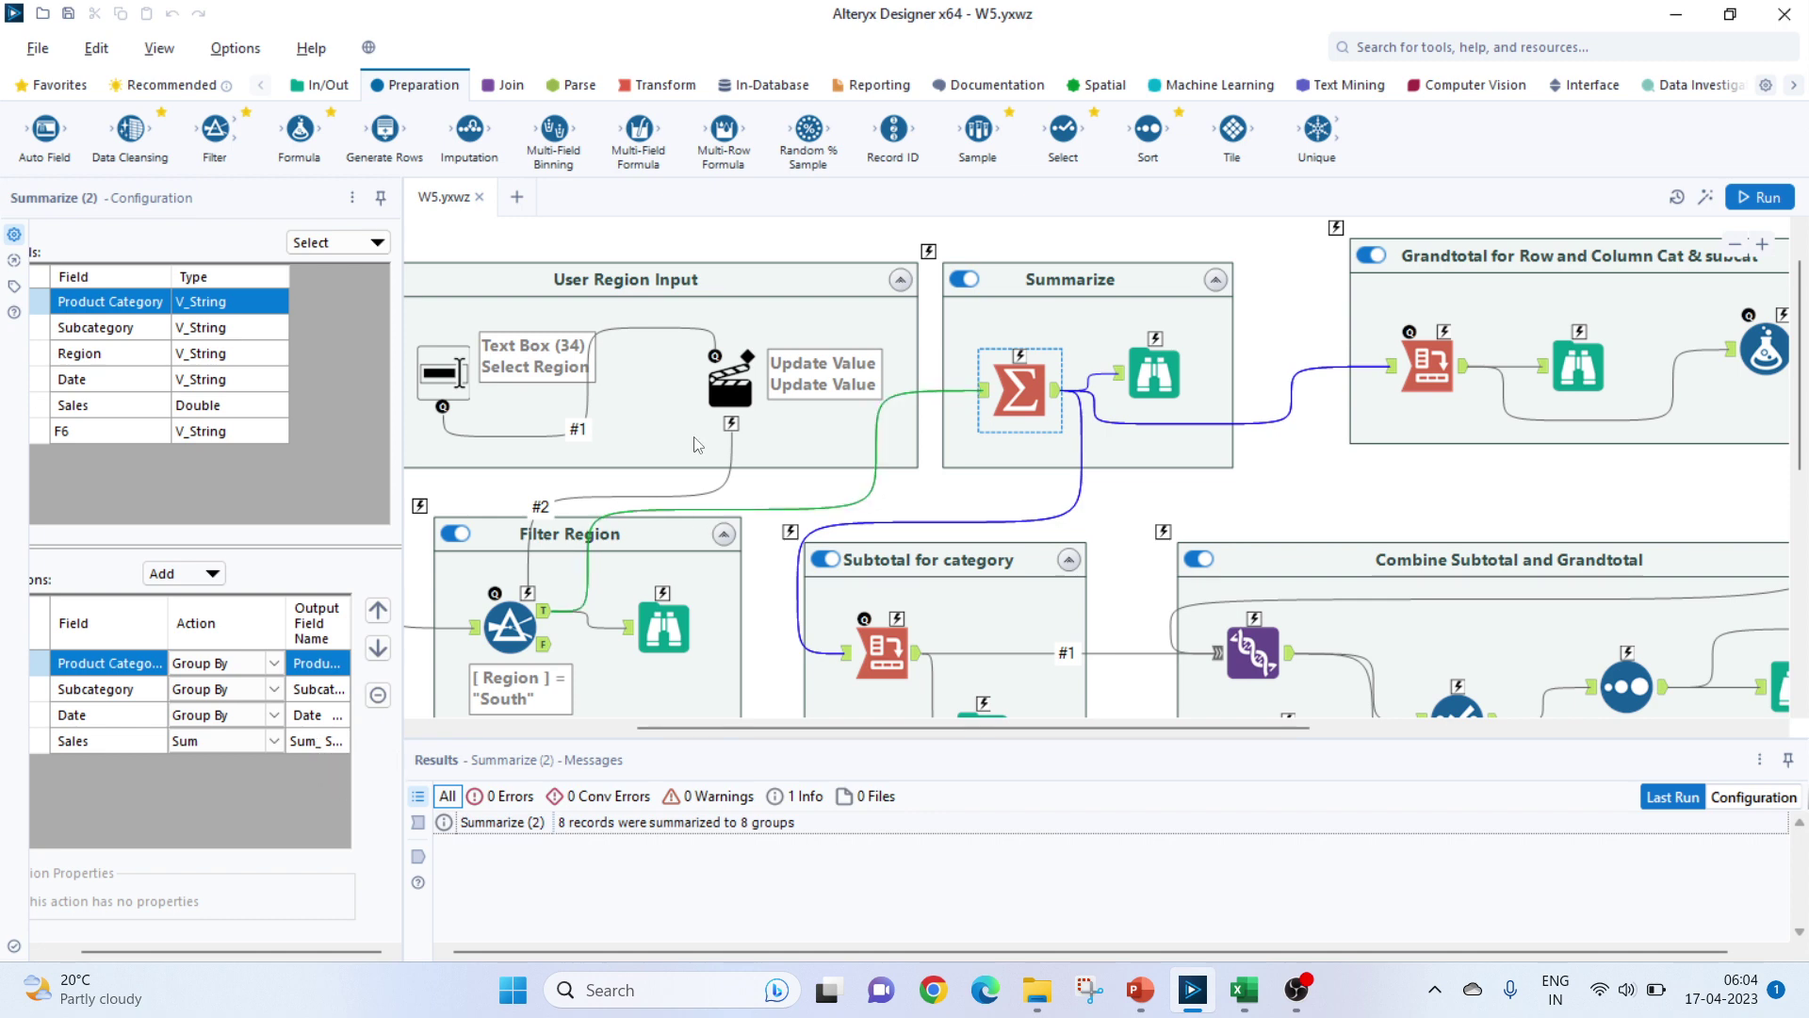
{"action": "left_click", "coordinate": [1157, 373]}
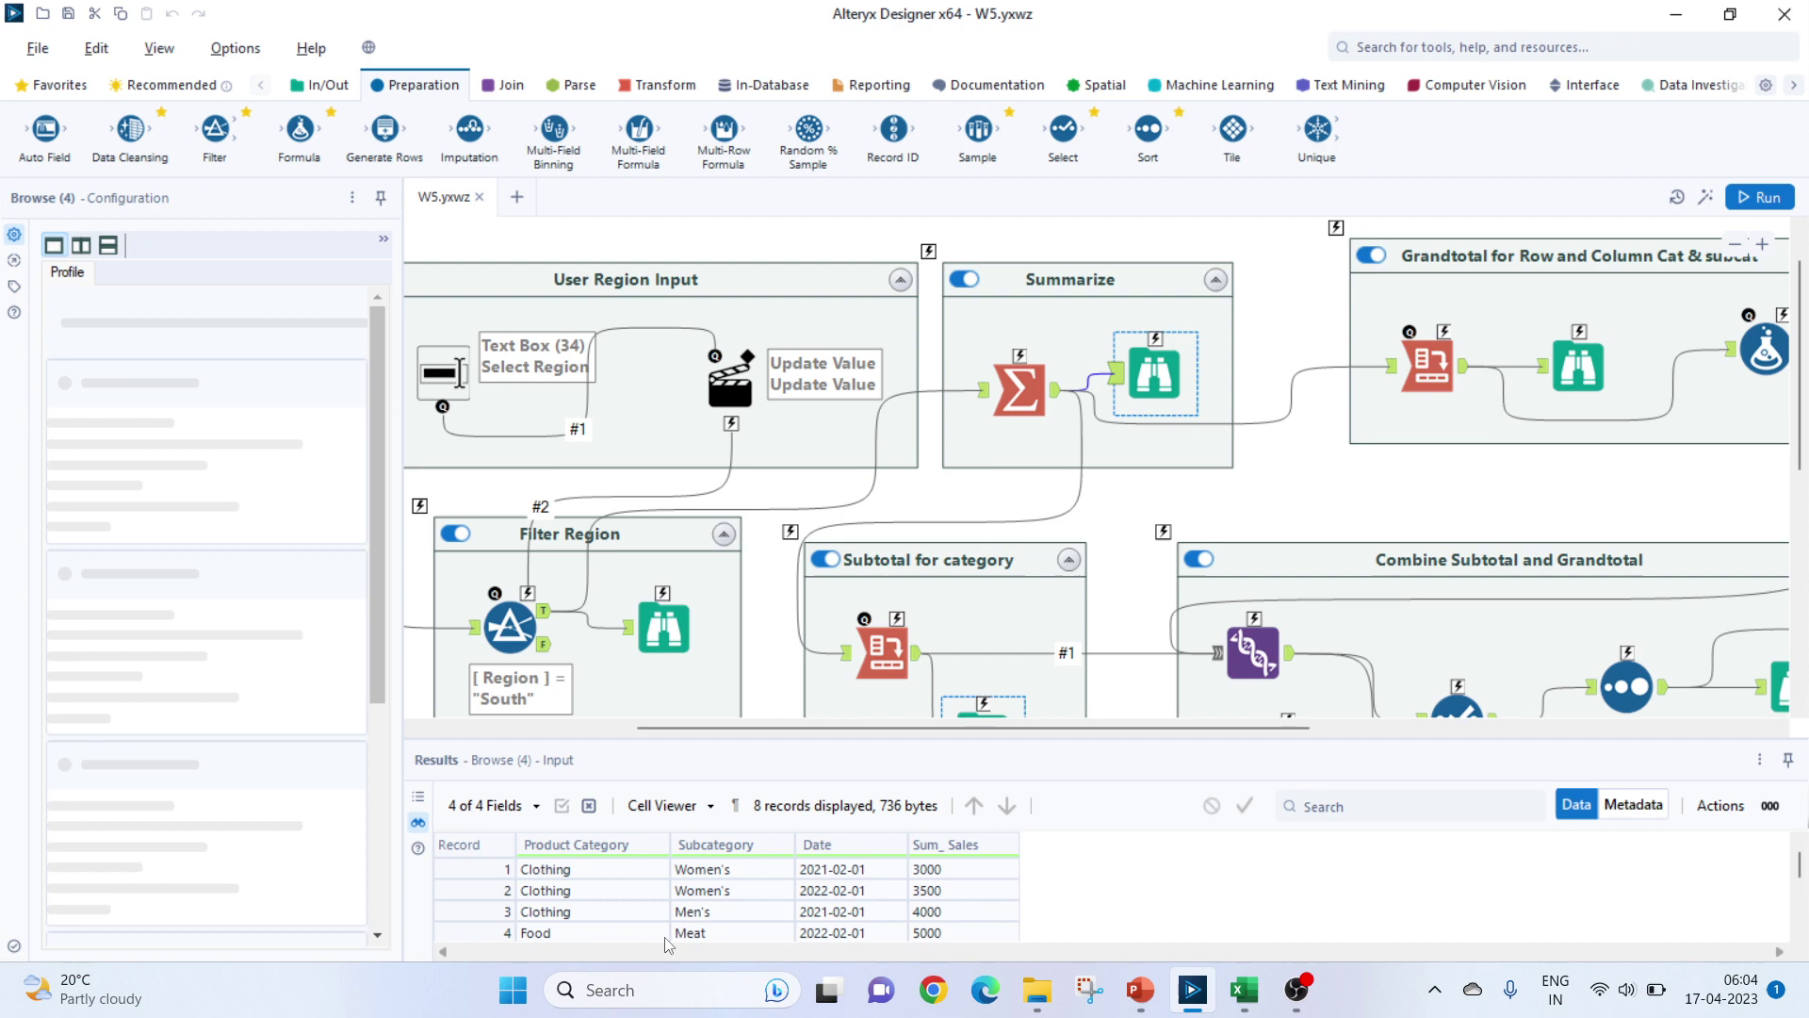
{"action": "scroll", "coordinate": [619, 919], "scroll_direction": "down", "scroll_amount": 2}
{"action": "left_click", "coordinate": [617, 898]}
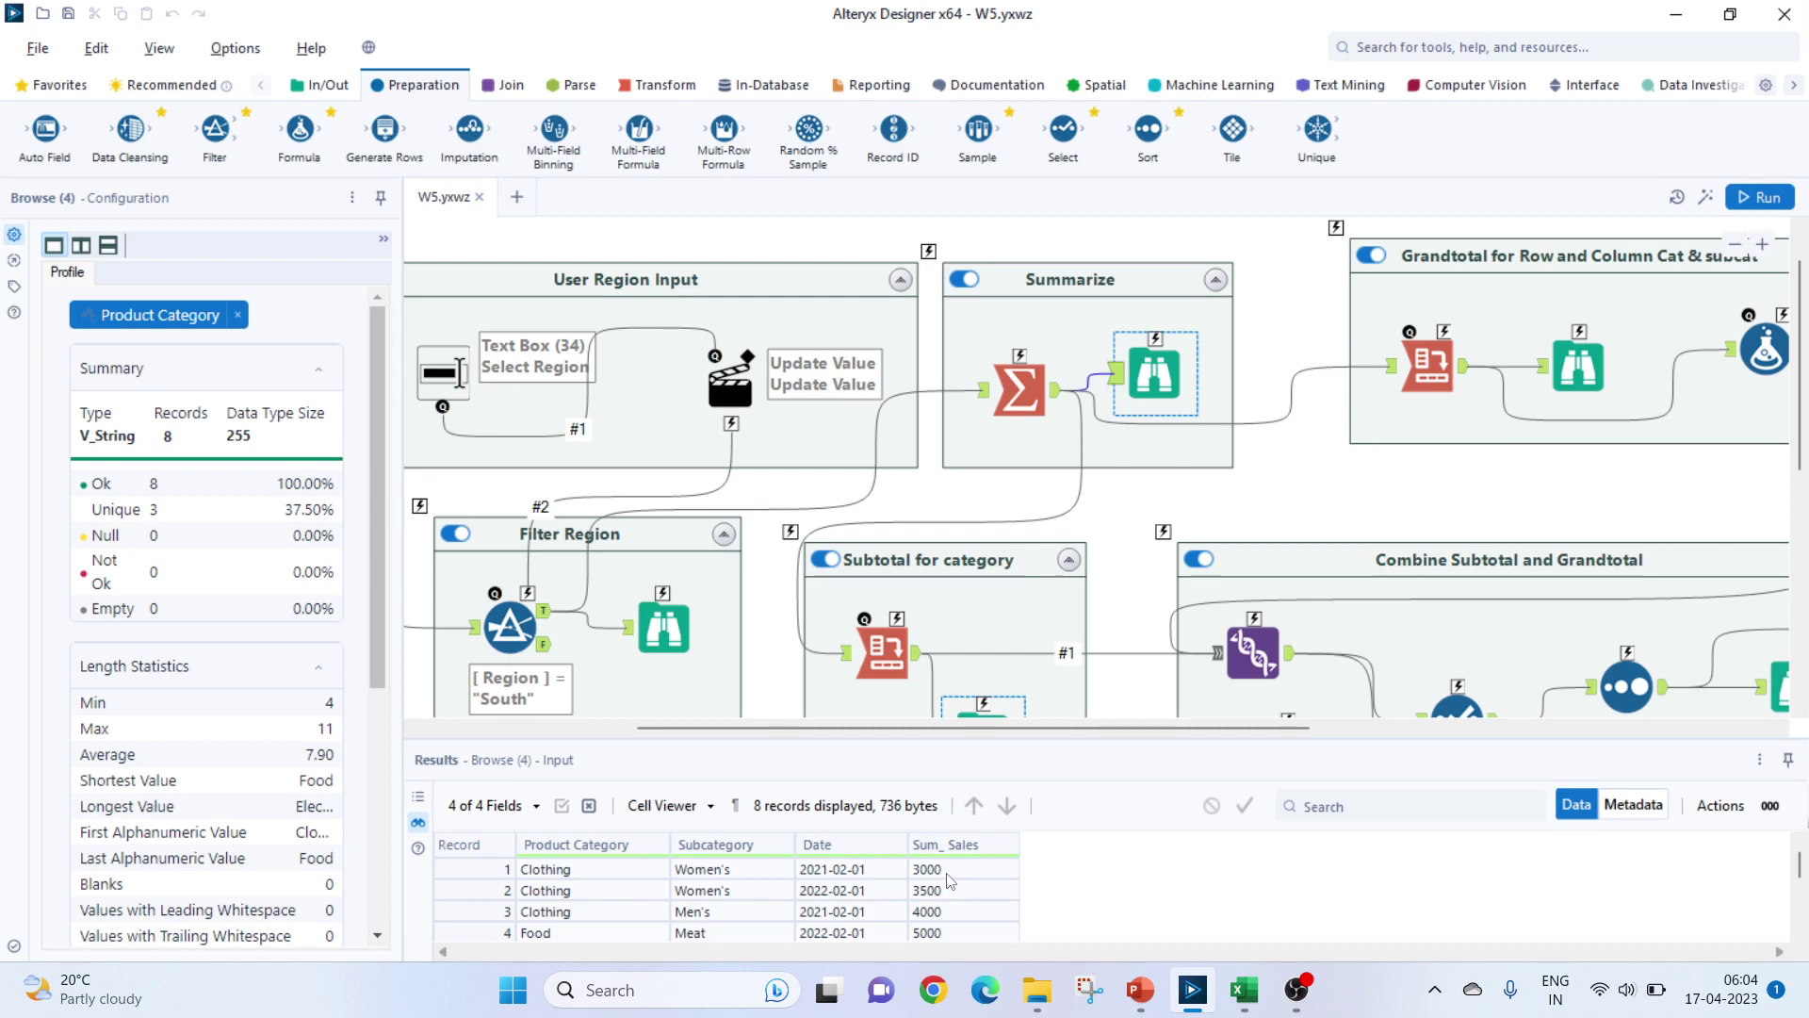
{"action": "left_click", "coordinate": [879, 652]}
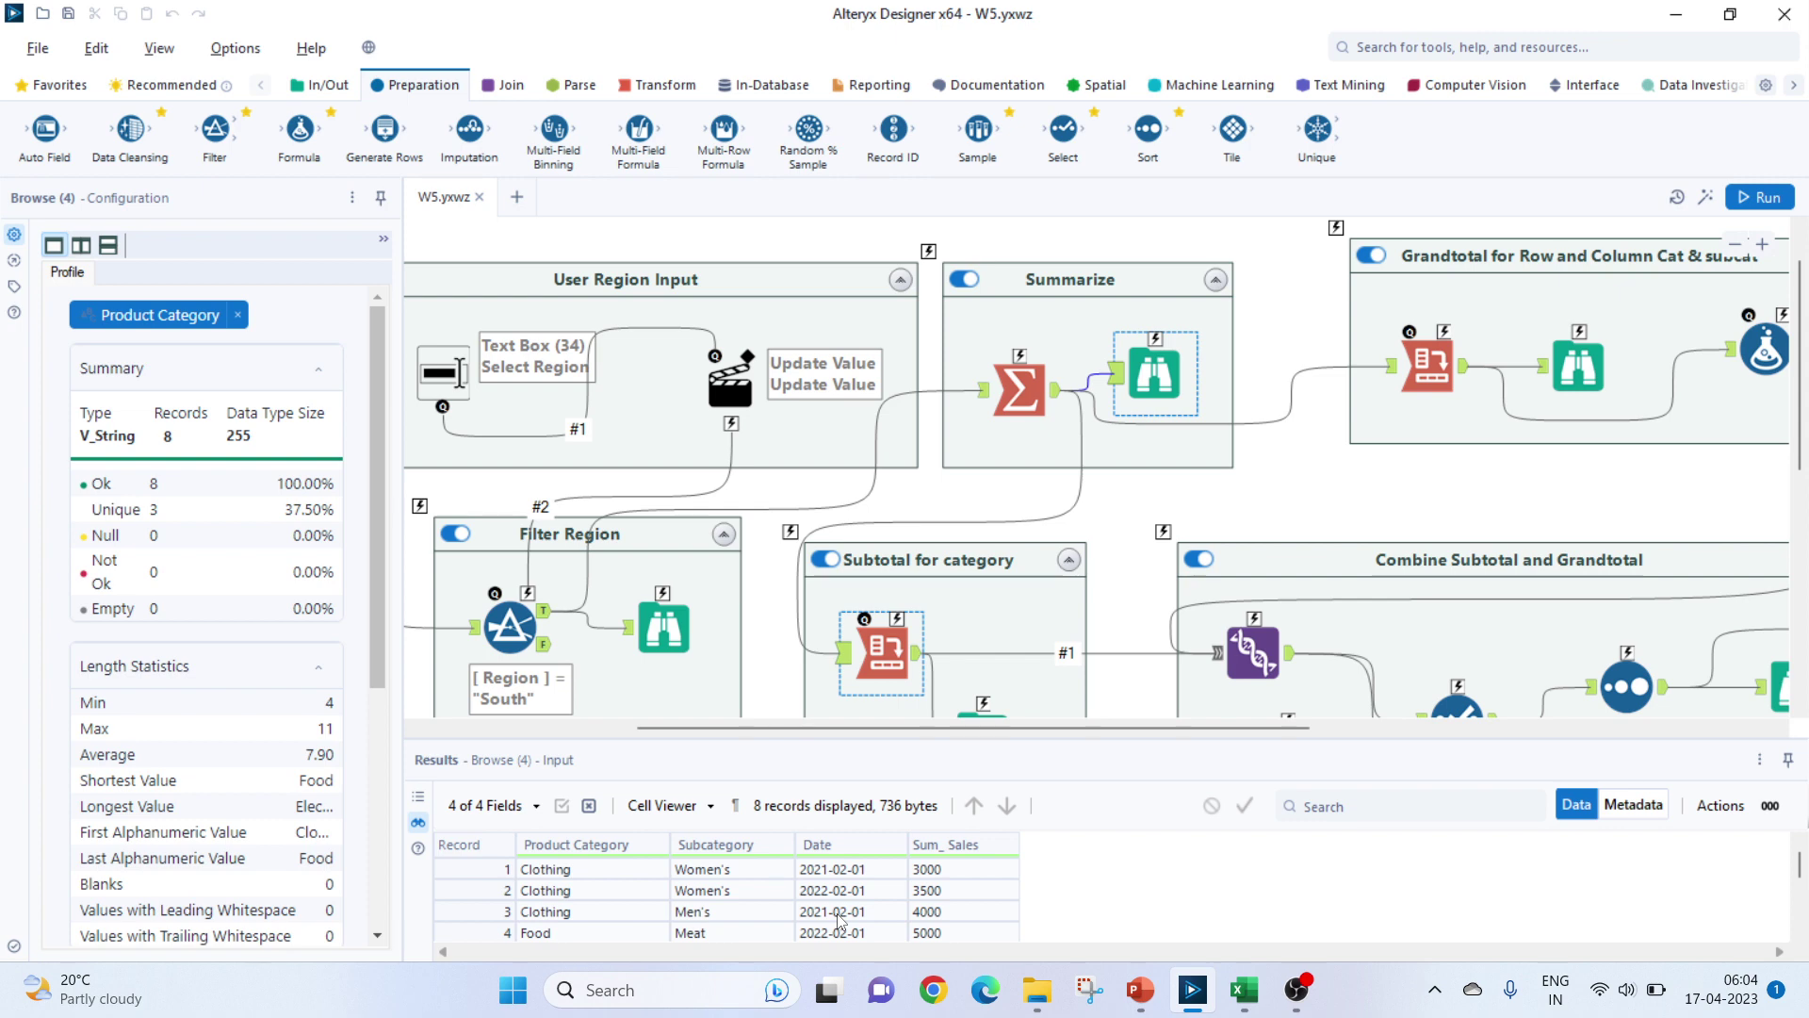
{"action": "scroll", "coordinate": [1112, 352], "scroll_direction": "down", "scroll_amount": 1}
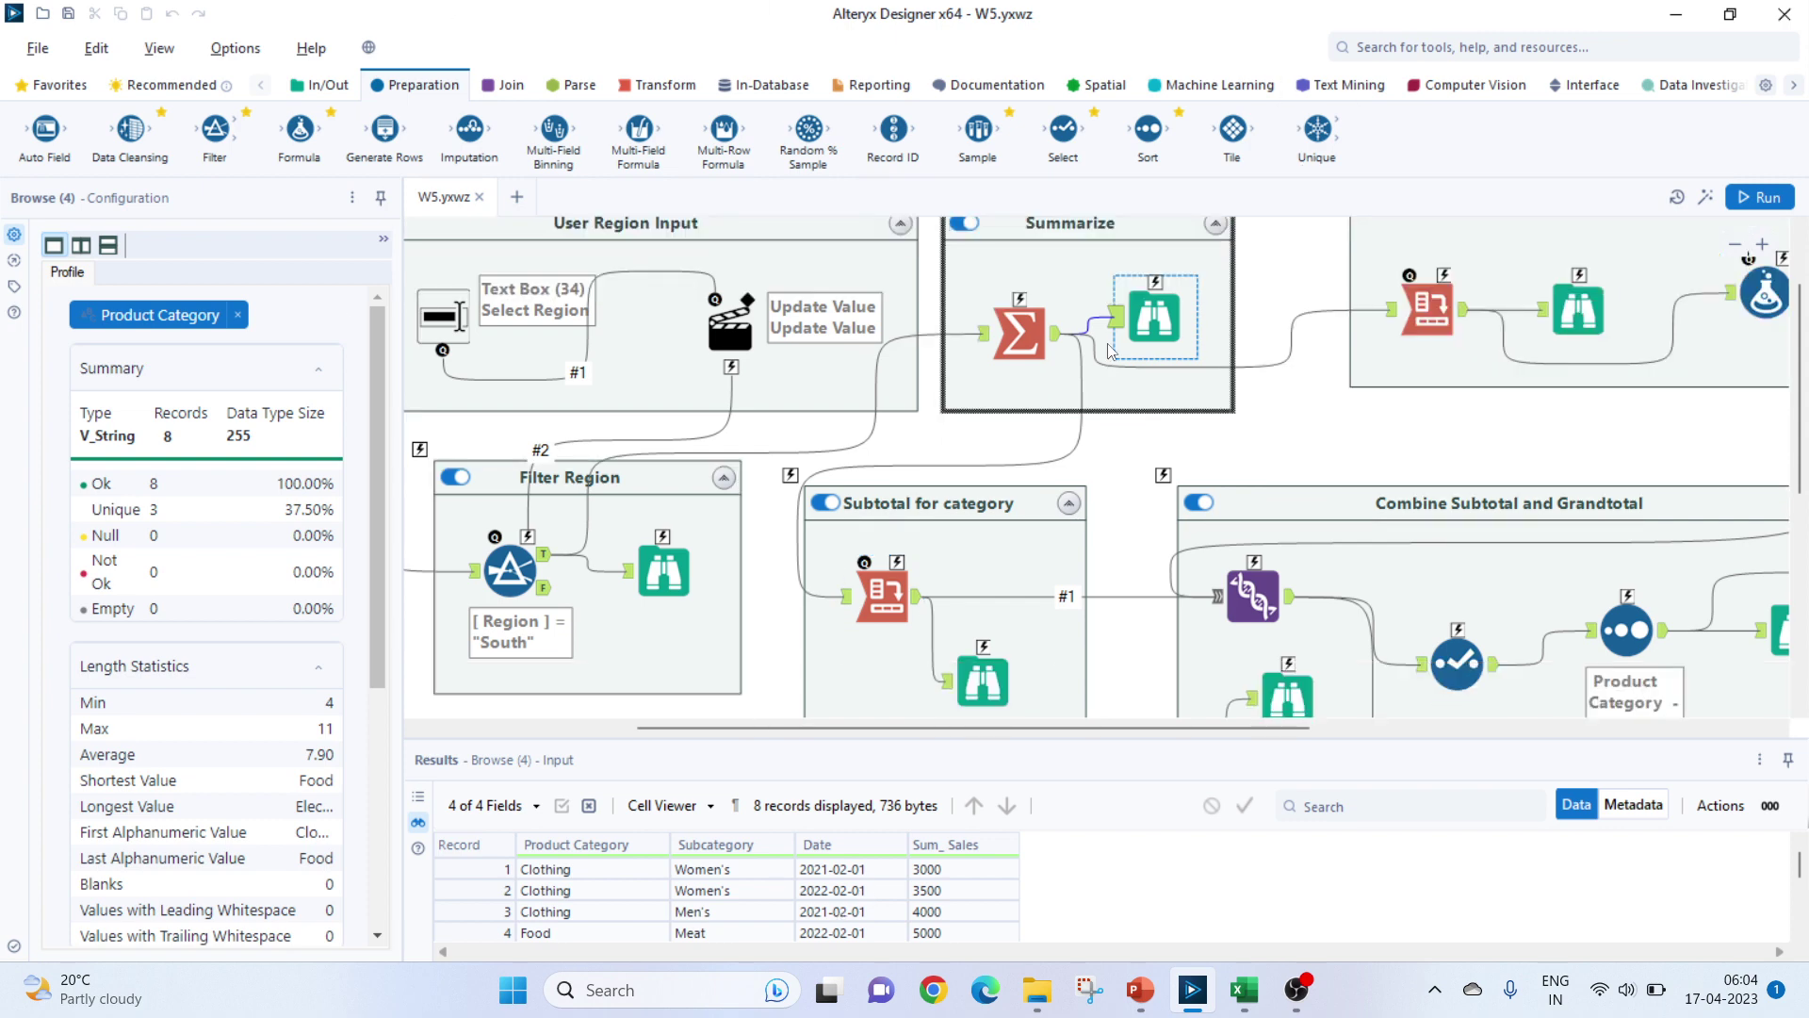
{"action": "key", "text": "alt+Tab"}
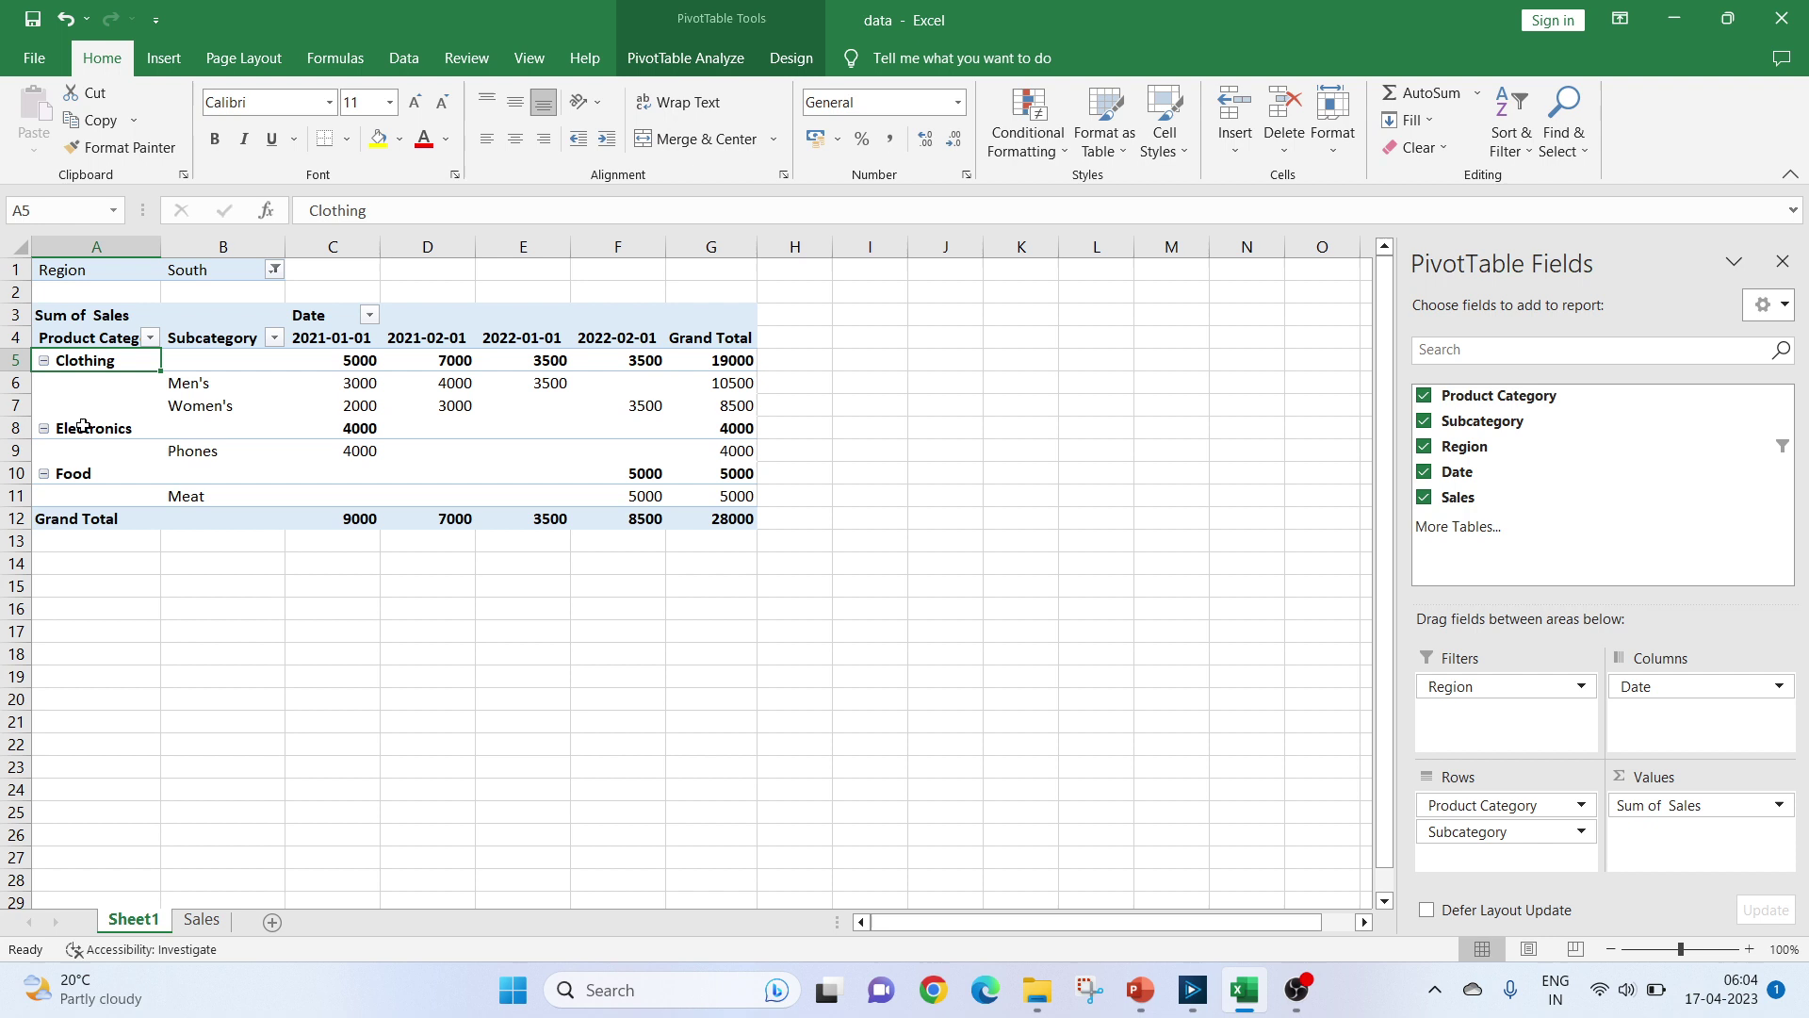
{"action": "left_click", "coordinate": [79, 473]}
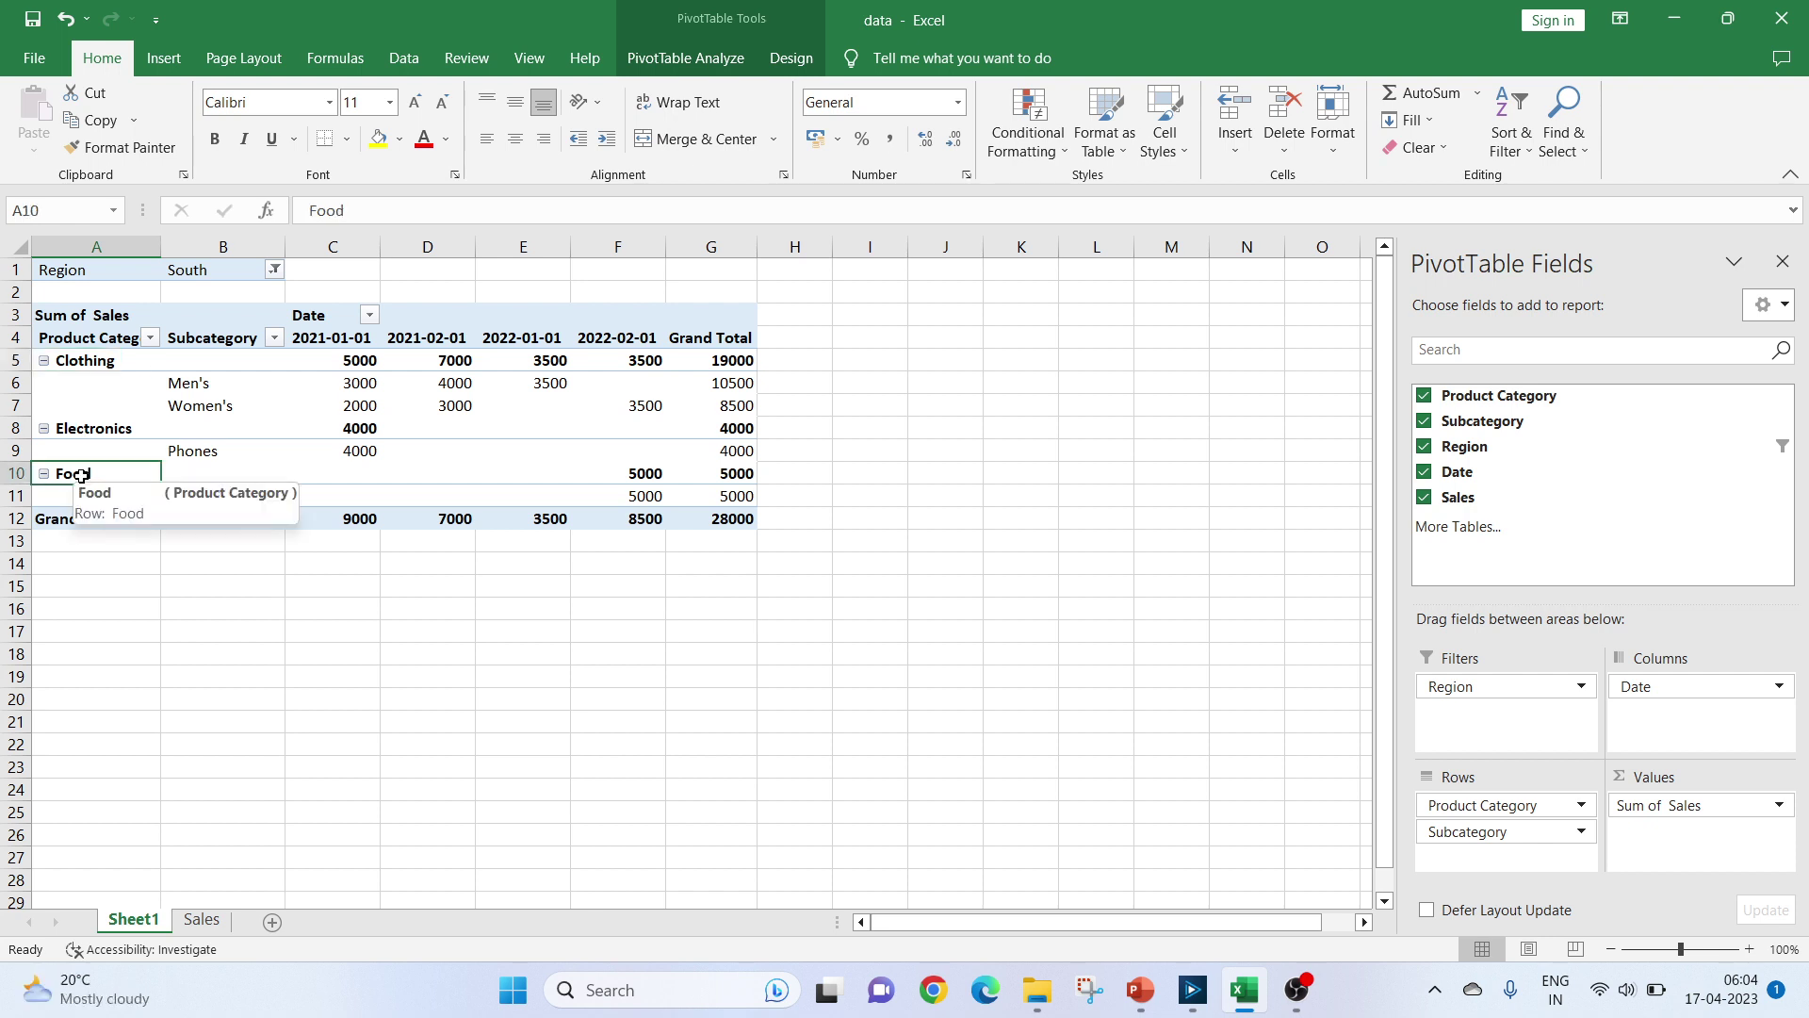
{"action": "left_click", "coordinate": [646, 471]}
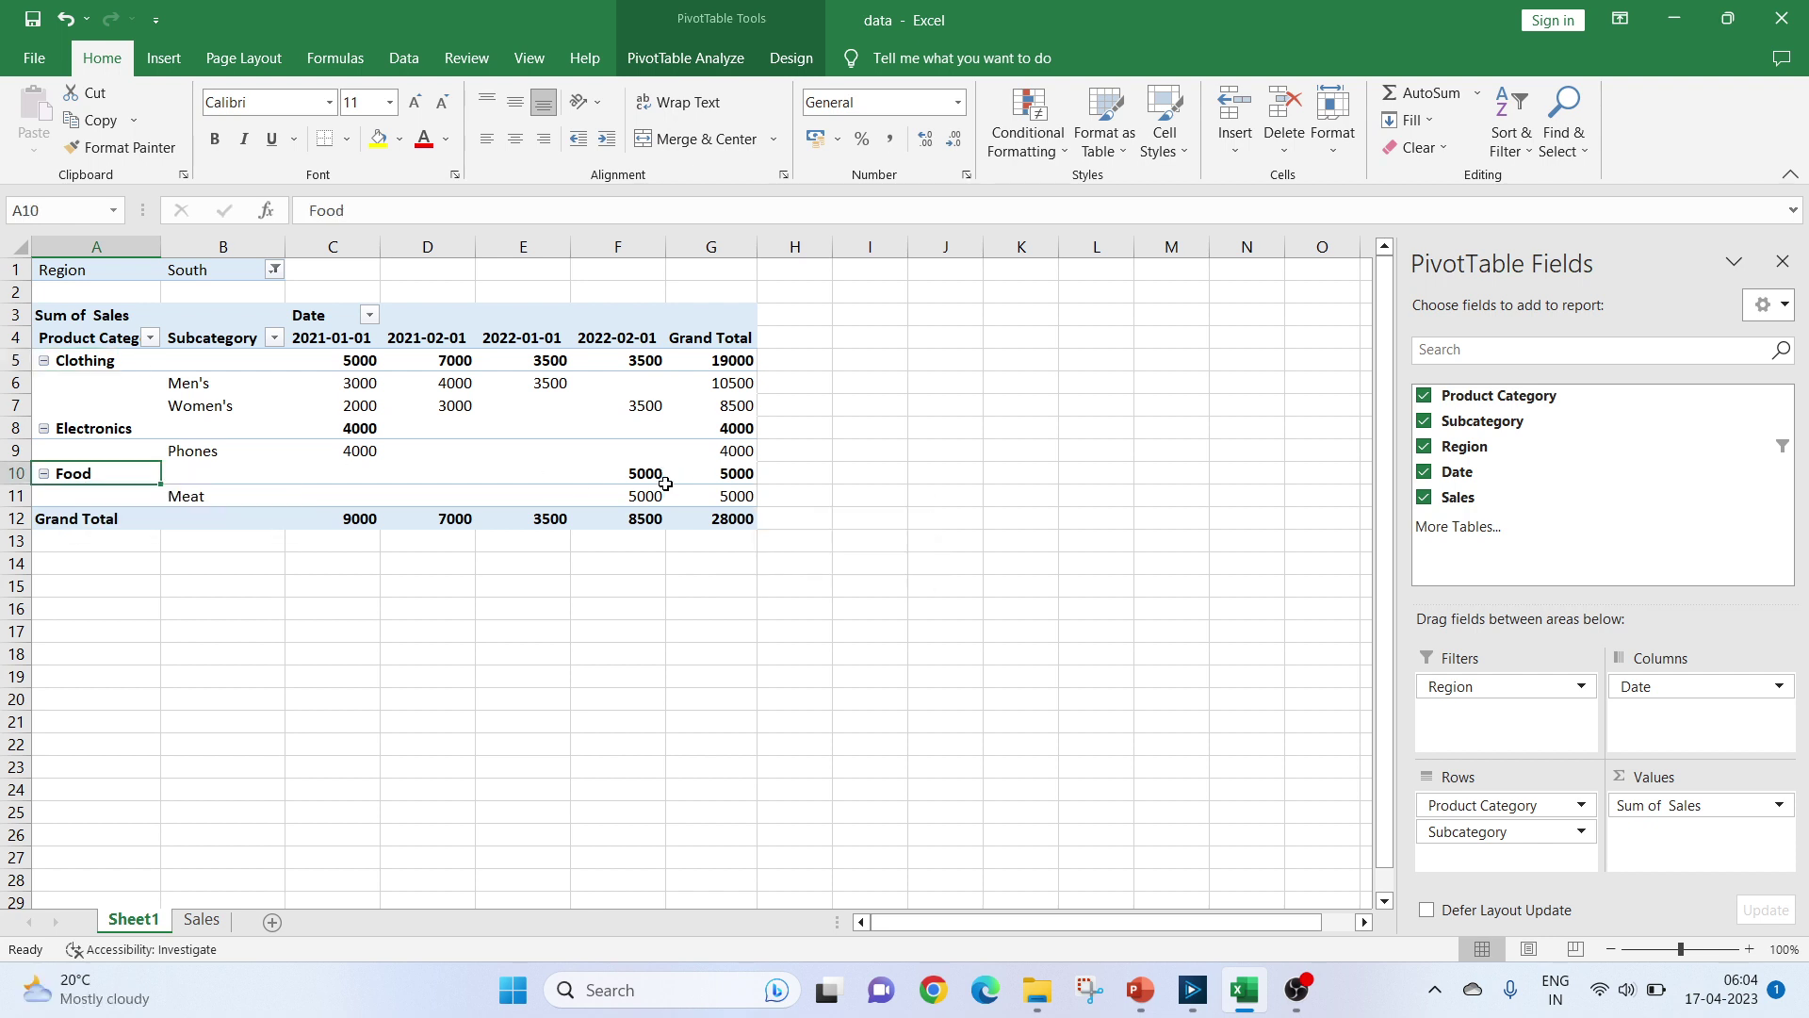
{"action": "left_click", "coordinate": [743, 360]}
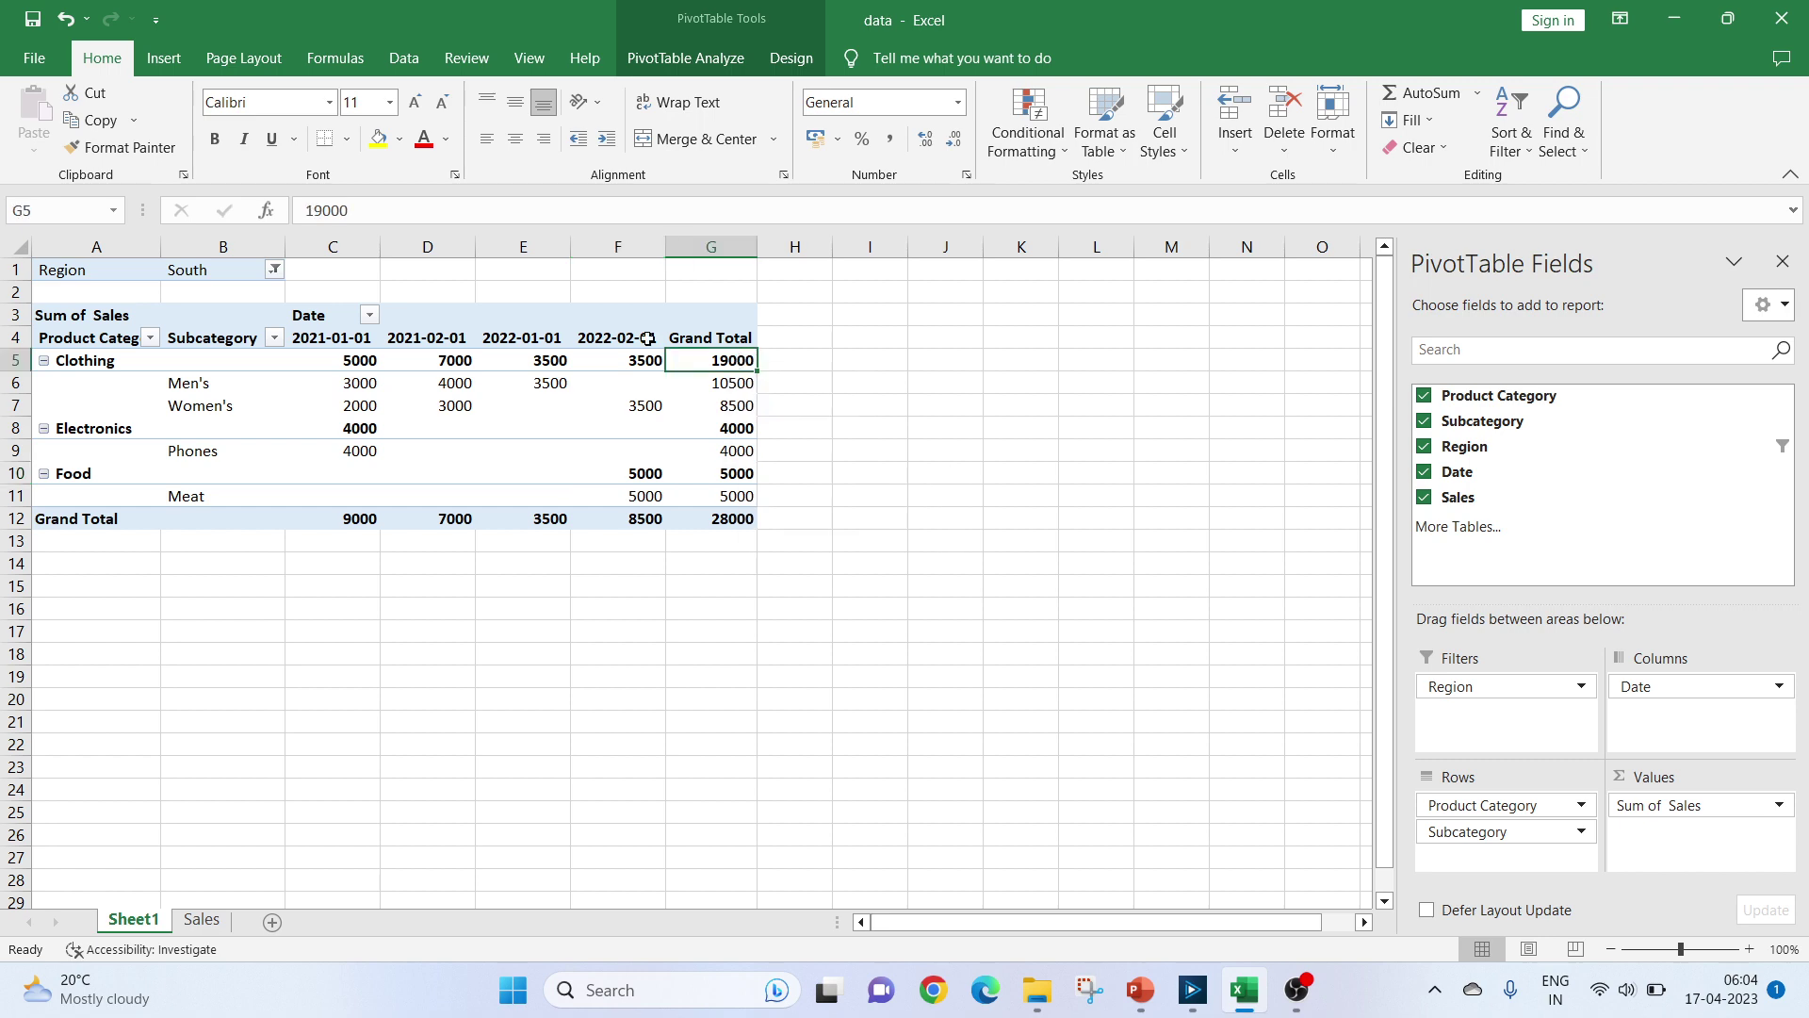
{"action": "mouse_move", "coordinate": [676, 403]}
{"action": "key", "text": "alt+Tab"}
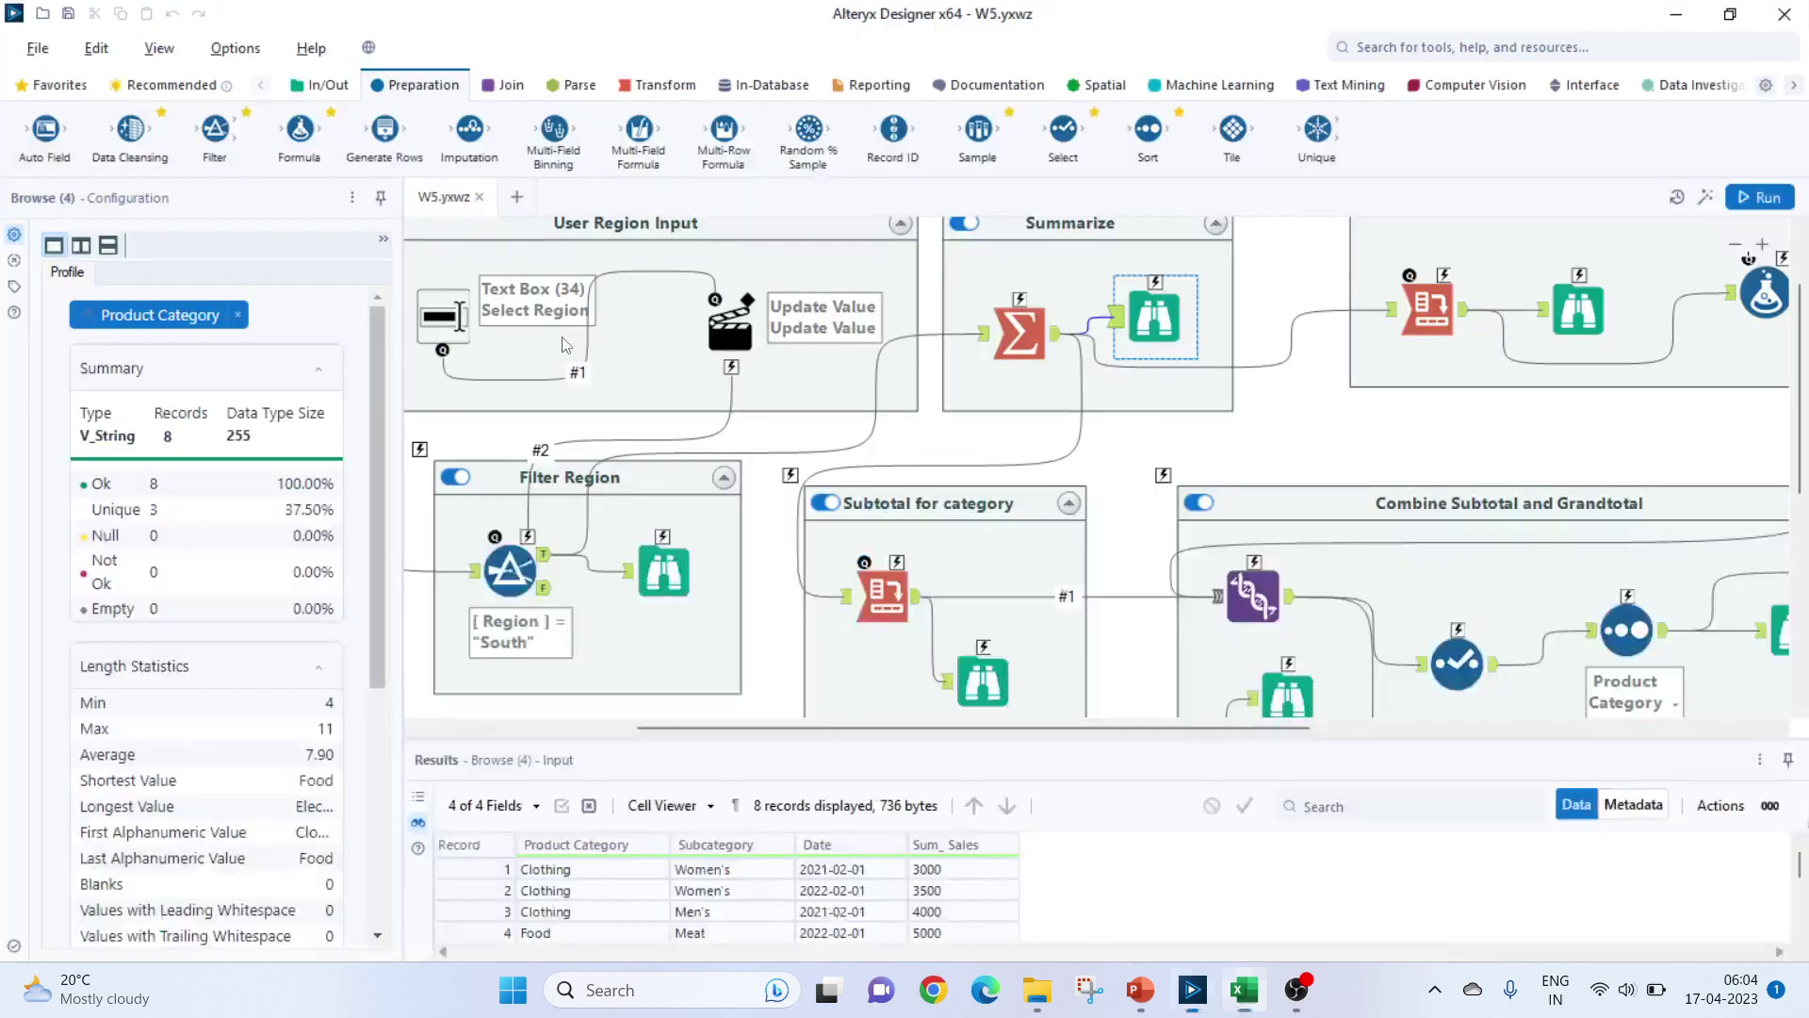
- Review the Summarize and category Cross Tab settings, then view the category subtotal output
{"action": "left_click", "coordinate": [1029, 328]}
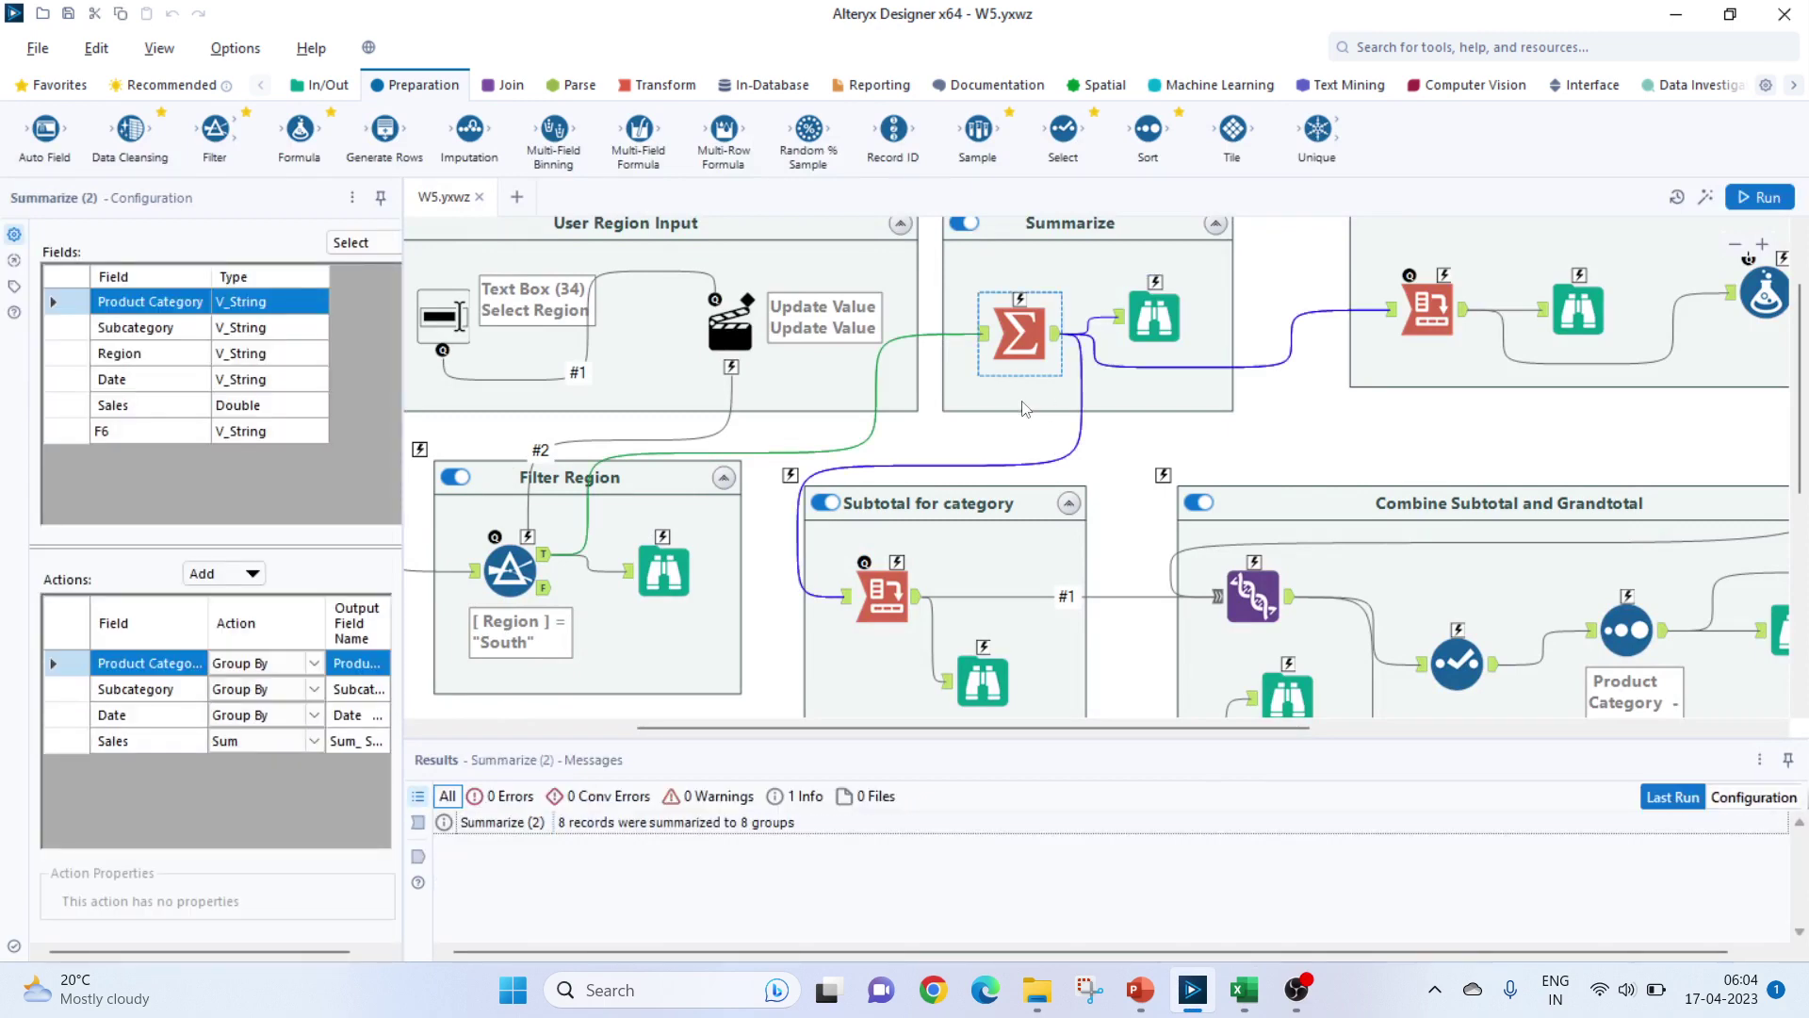
{"action": "left_click", "coordinate": [885, 595]}
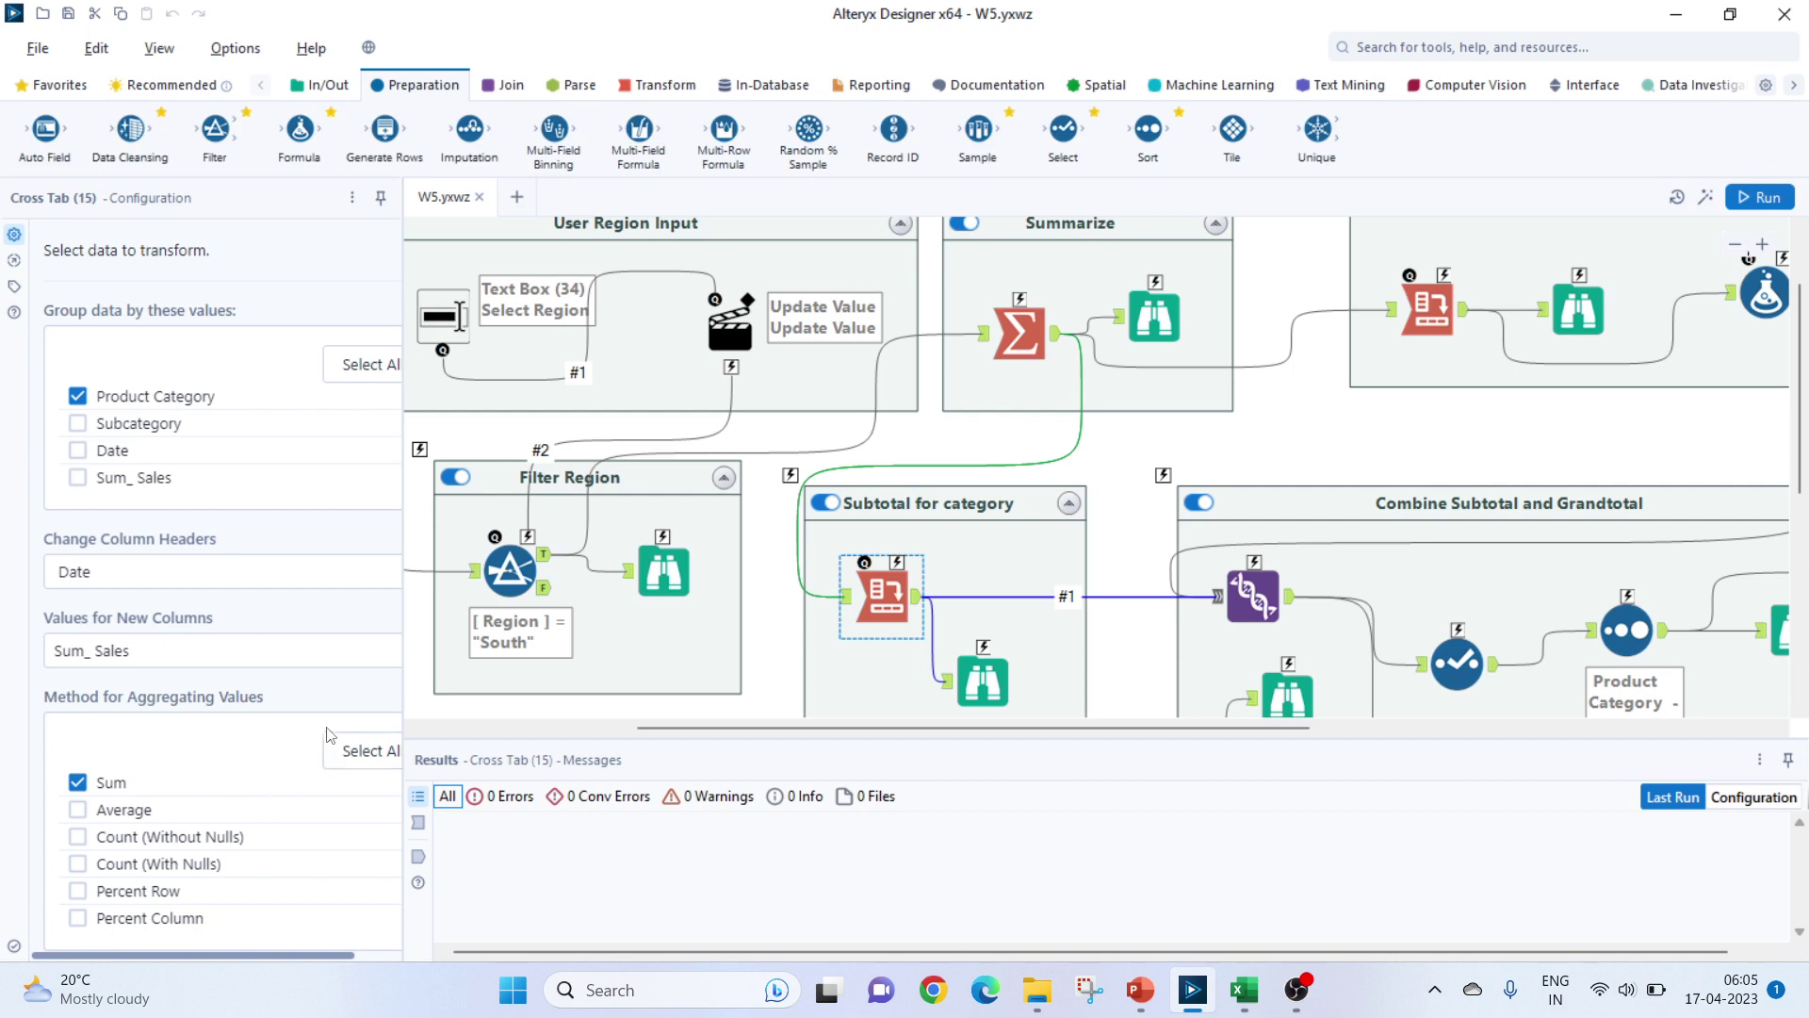
{"action": "scroll", "coordinate": [120, 801], "scroll_direction": "down", "scroll_amount": 2}
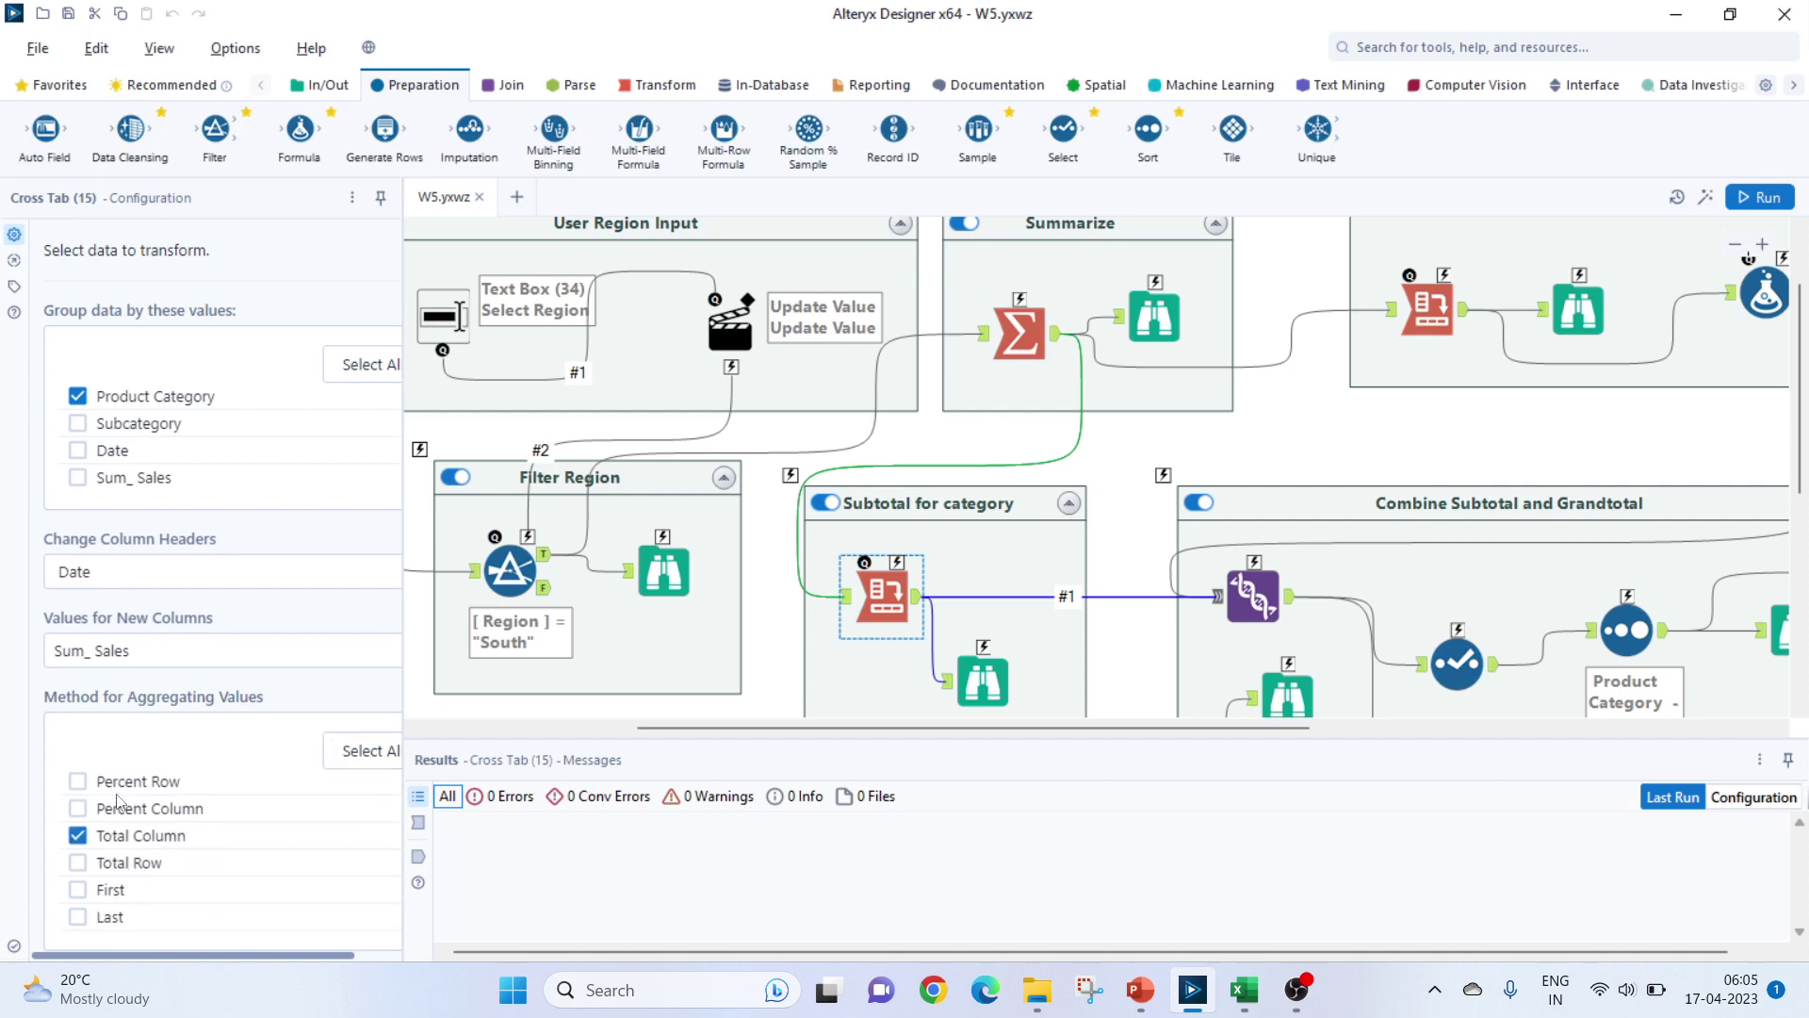
{"action": "scroll", "coordinate": [109, 829], "scroll_direction": "up", "scroll_amount": 2}
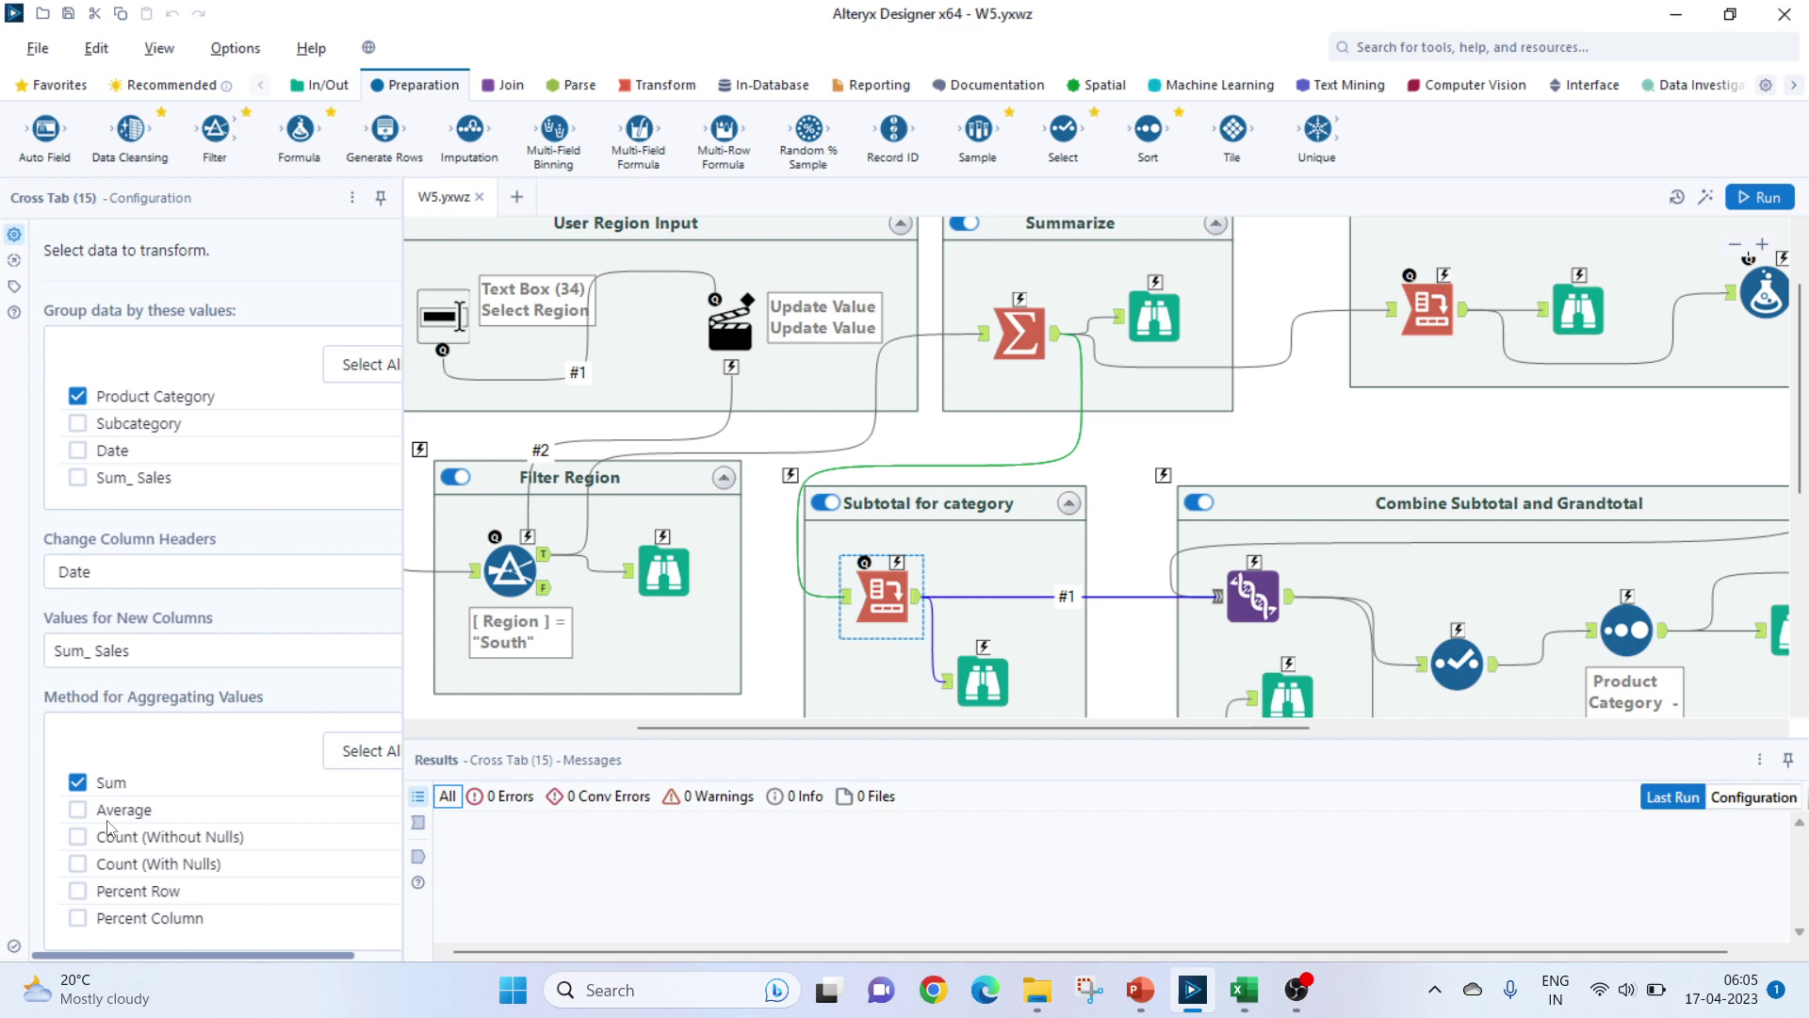
{"action": "left_click", "coordinate": [983, 681]}
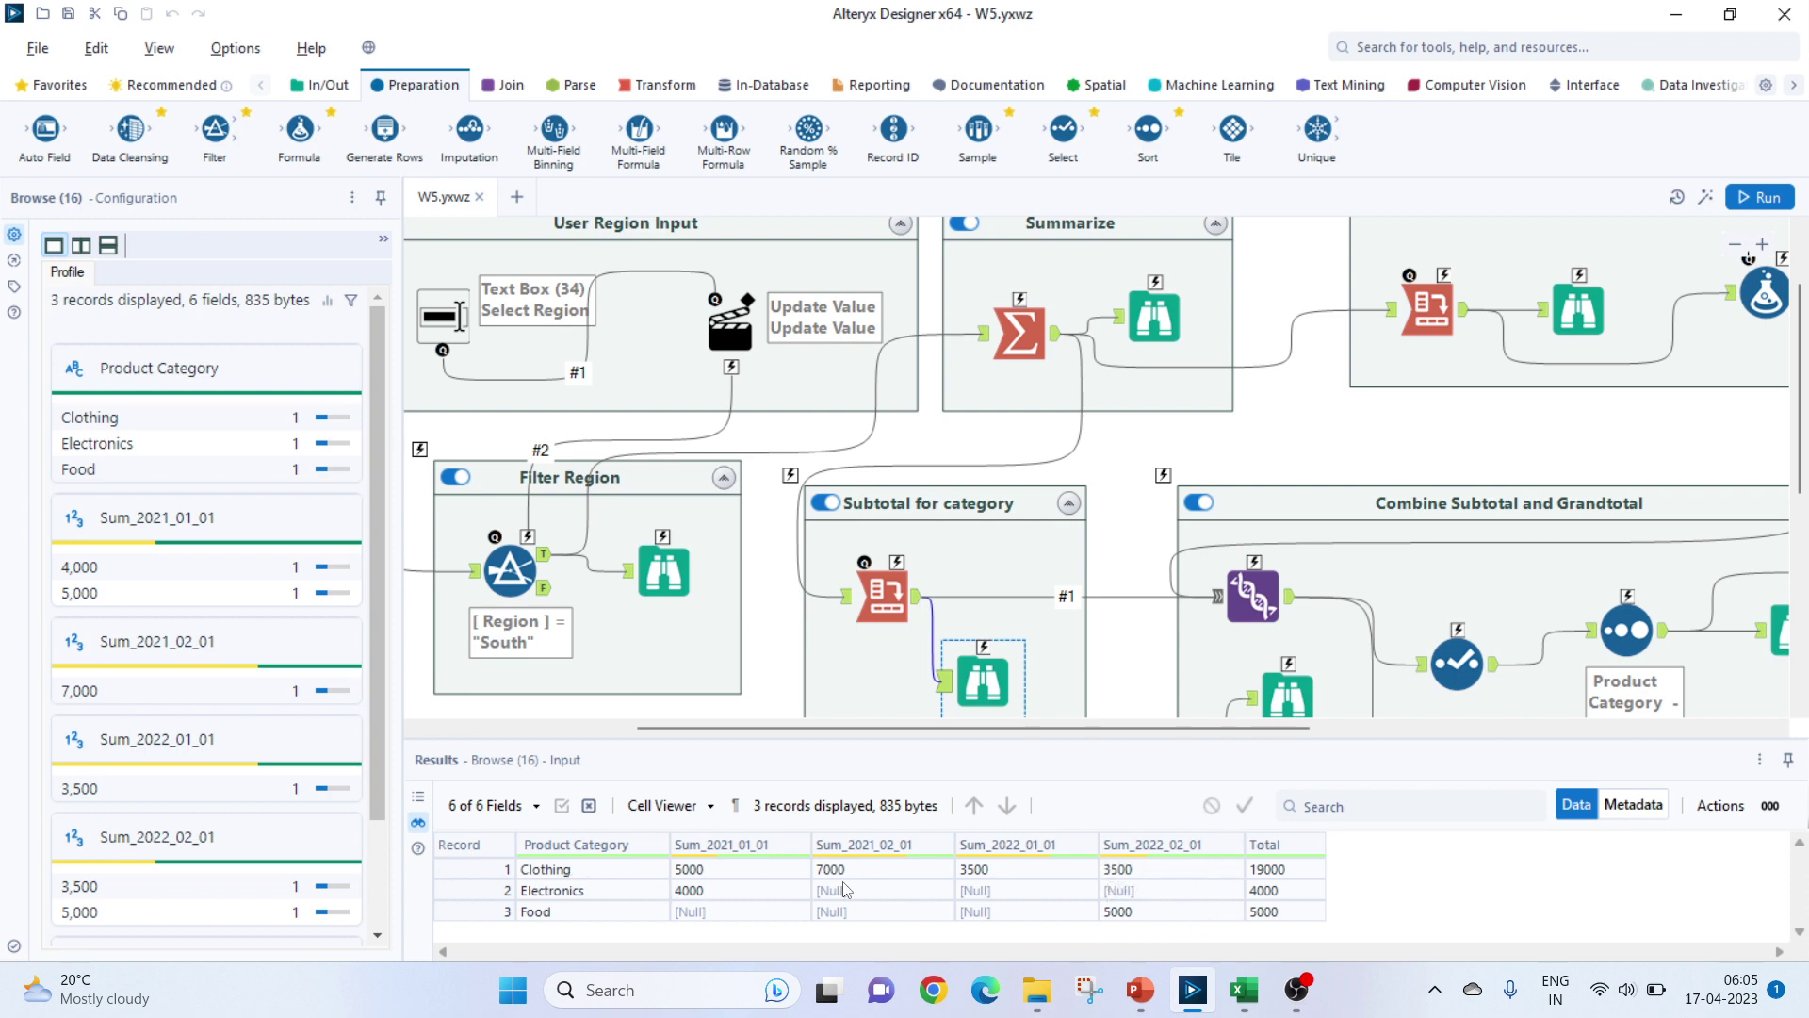
- Compare subtotals Clothing 19000, Electronics 4000, Food 5000 against the Excel pivot's category rows
{"action": "key", "text": "alt+Tab"}
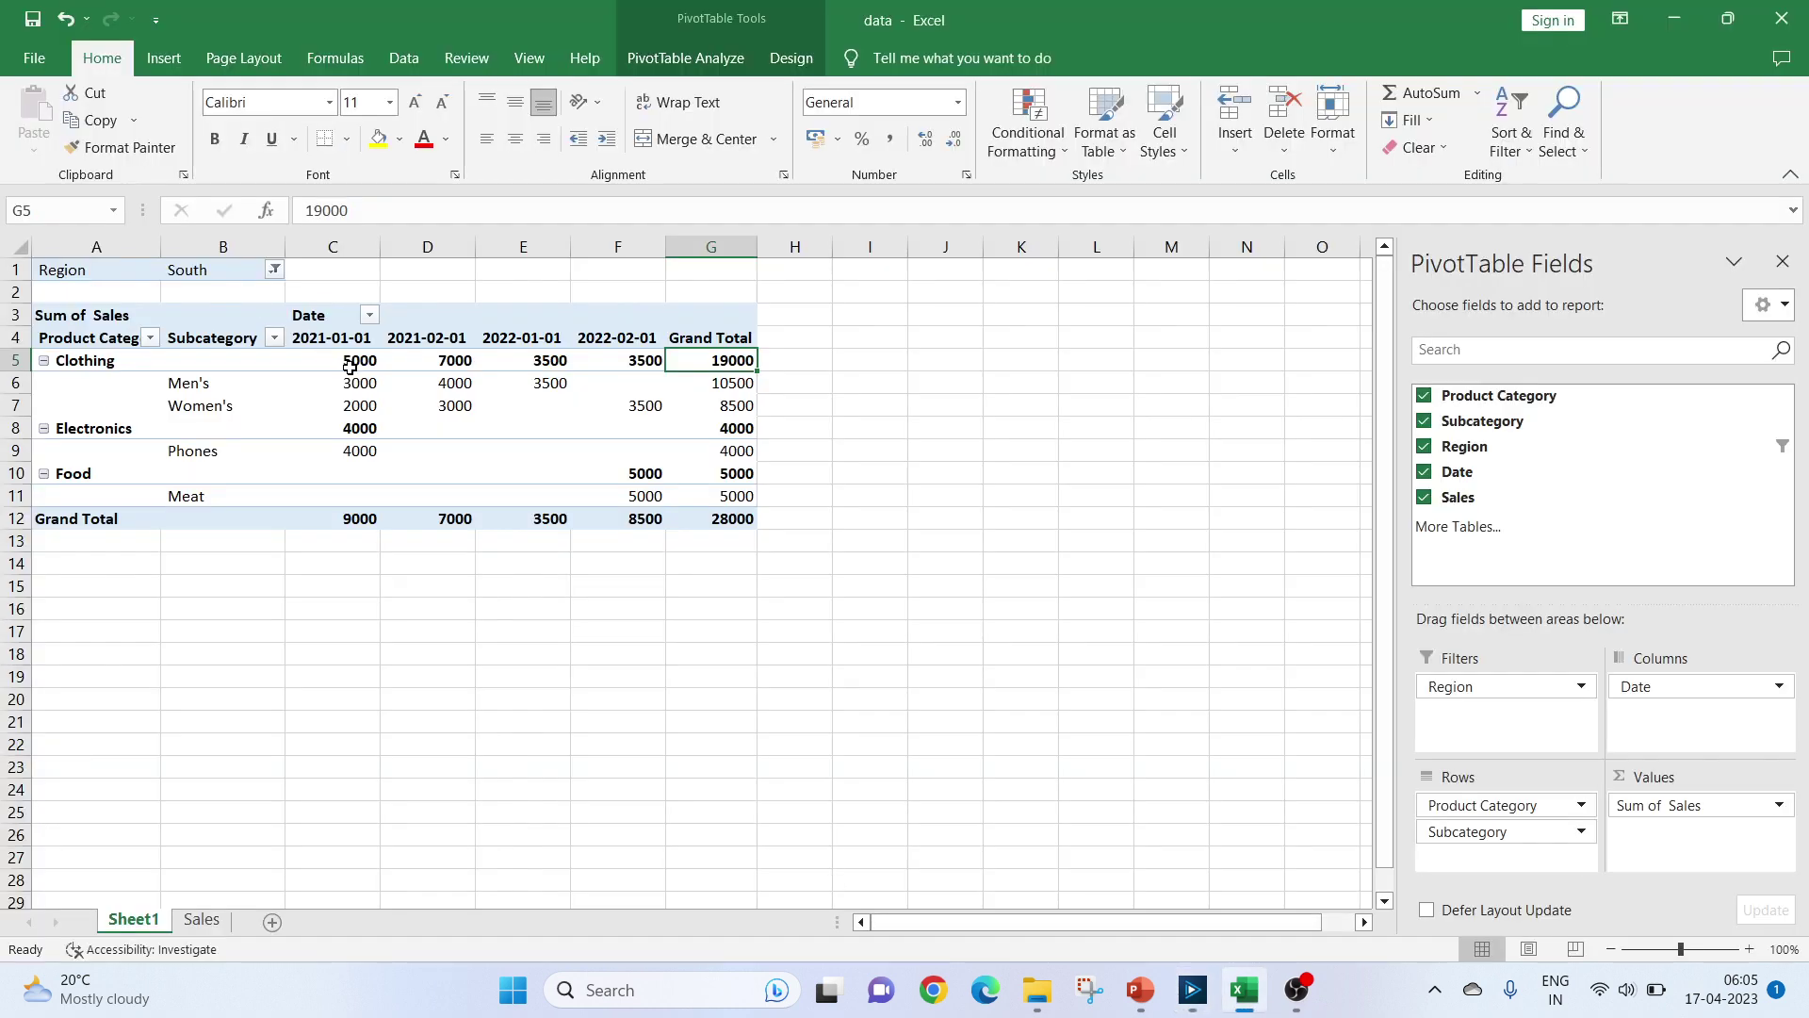
{"action": "key", "text": "alt+Tab"}
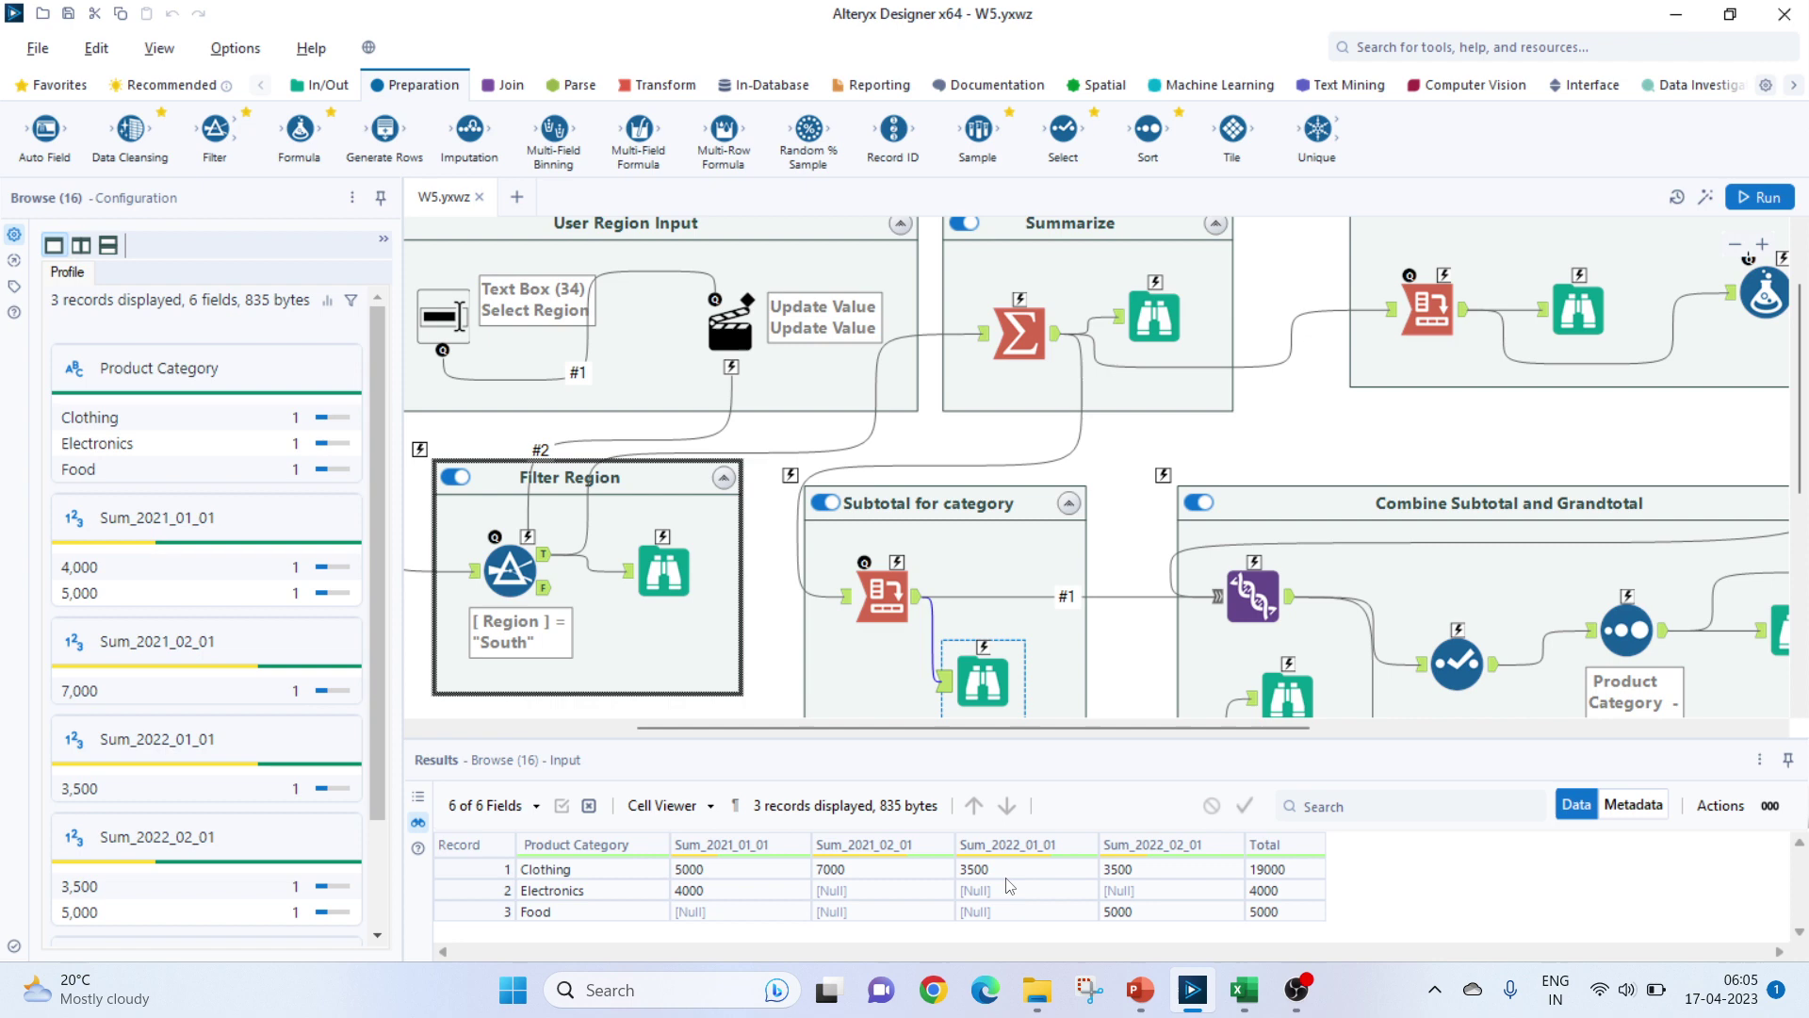
{"action": "key", "text": "alt+Tab"}
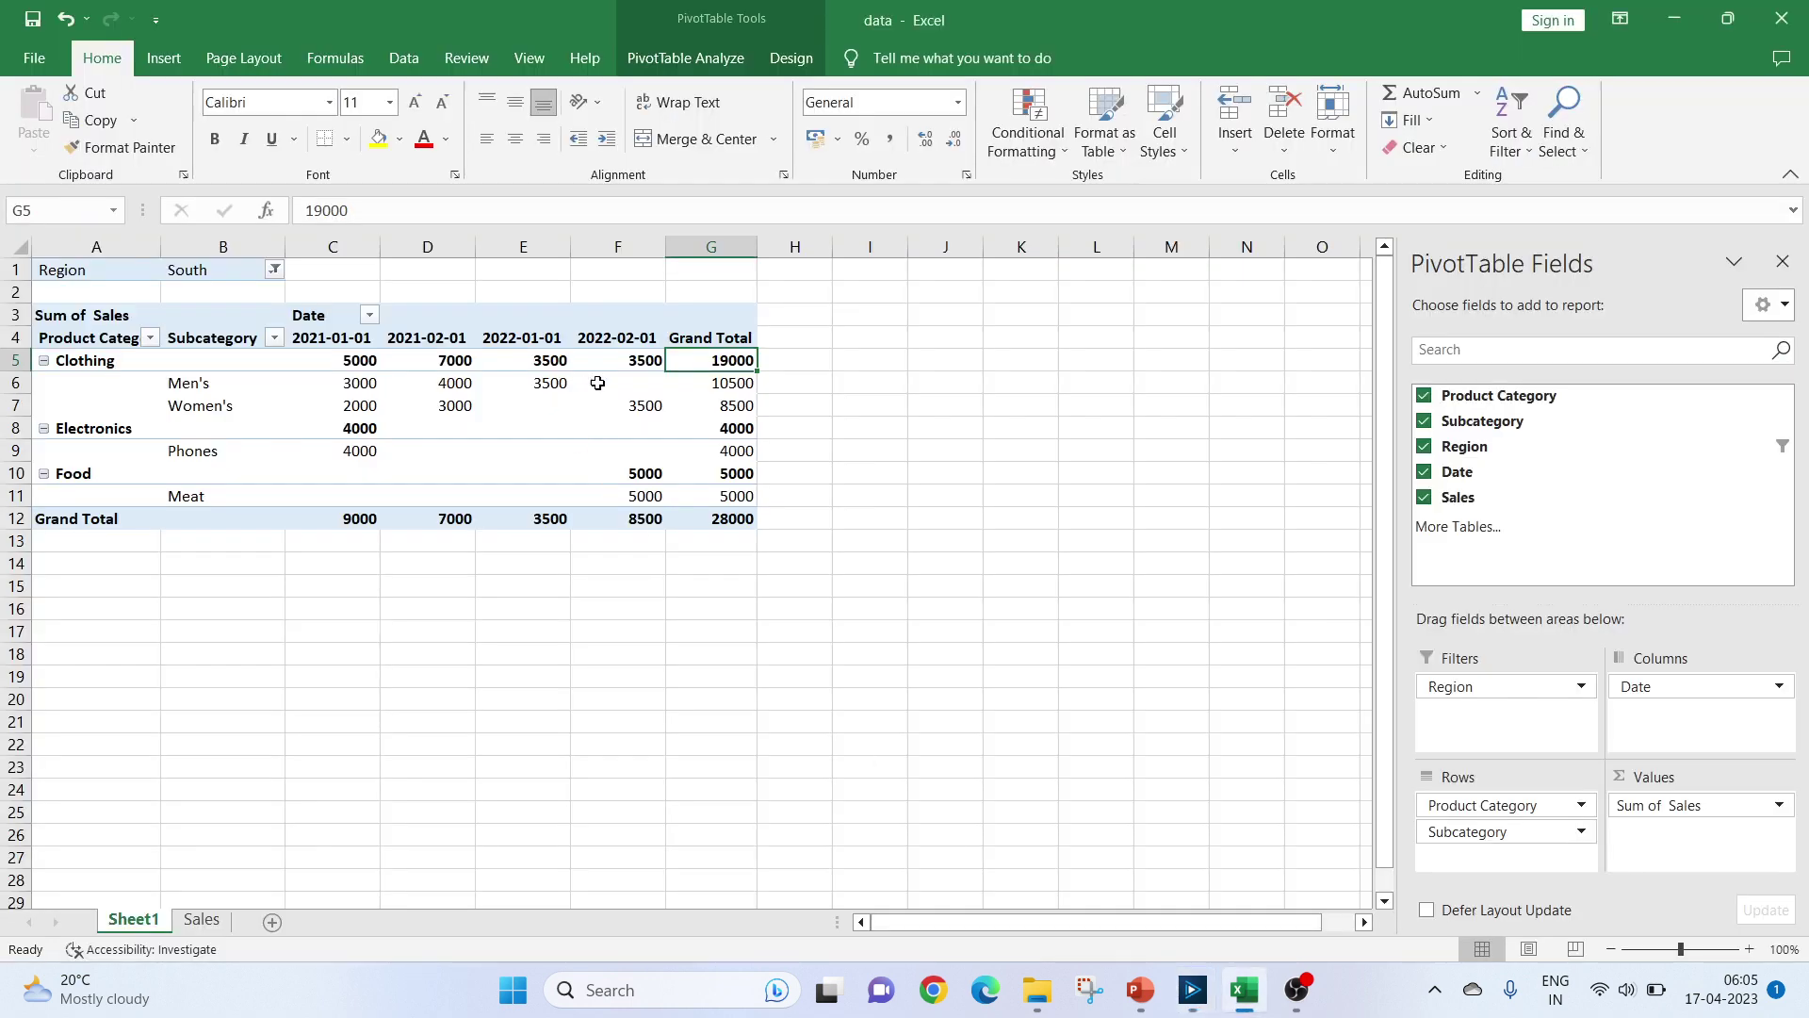
{"action": "key", "text": "alt+Tab"}
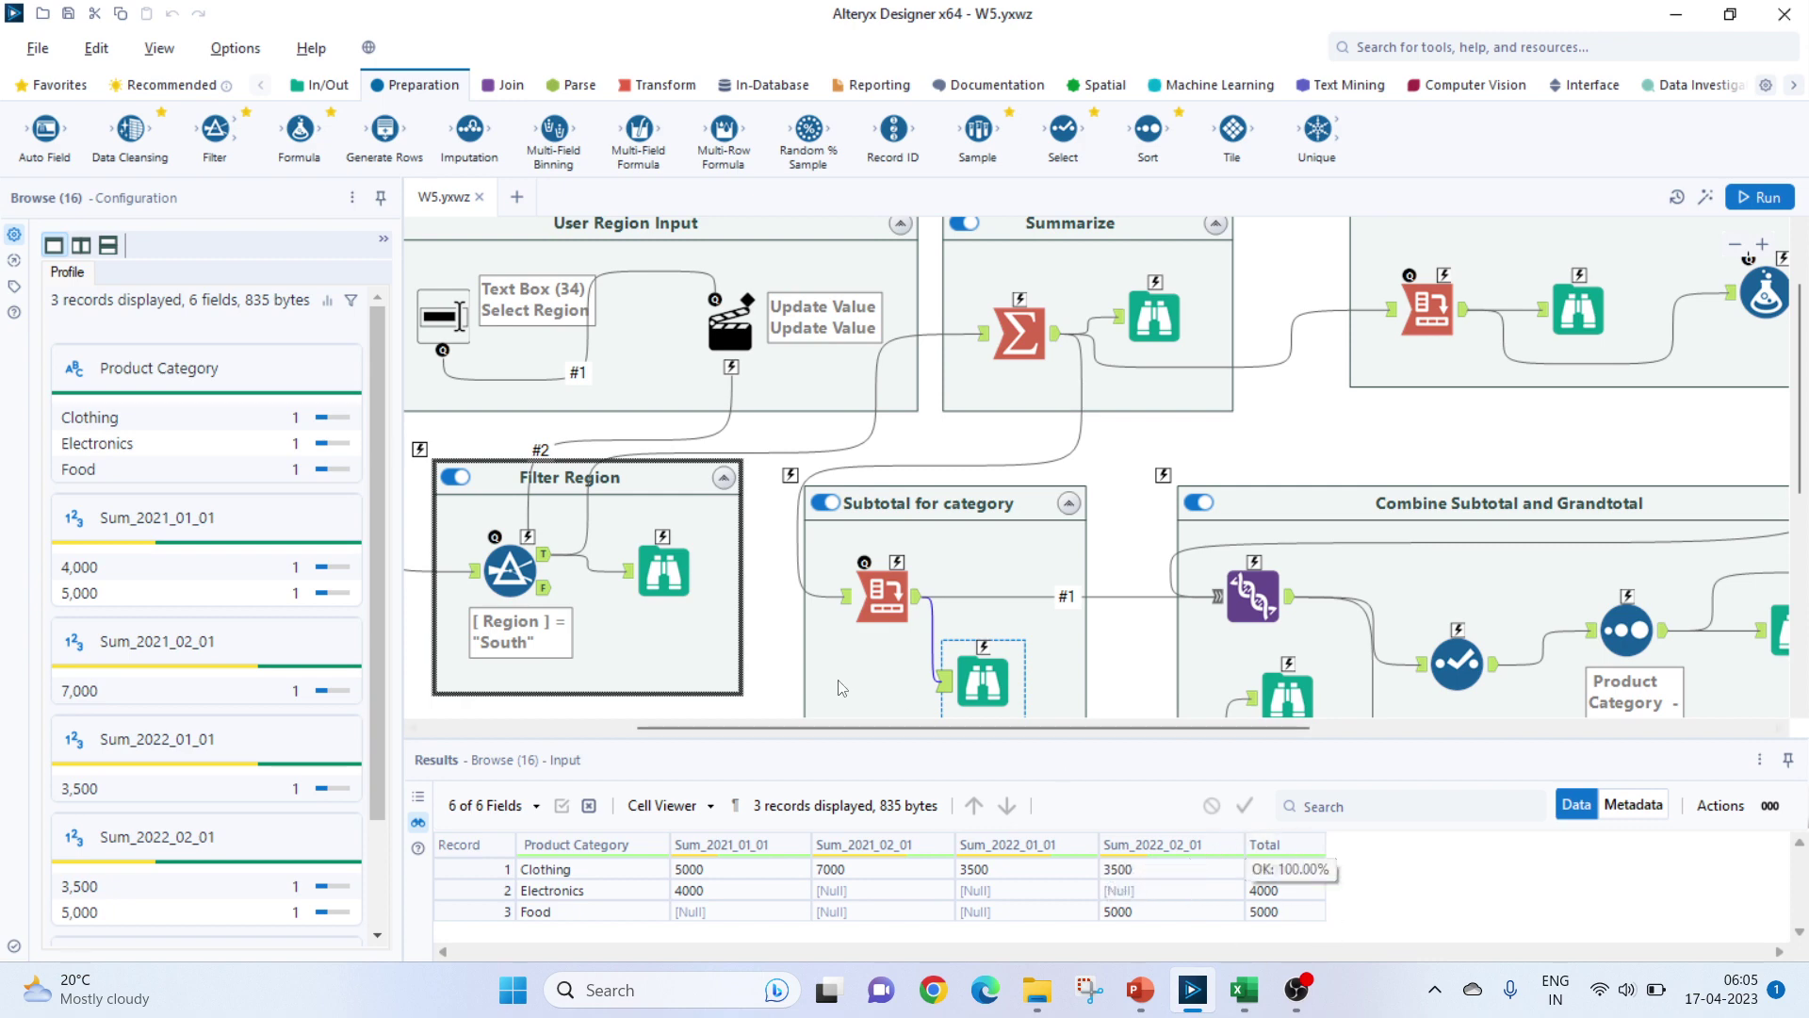
- Recheck the category Cross Tab settings and its 3-row output across four date columns
{"action": "left_click", "coordinate": [878, 599]}
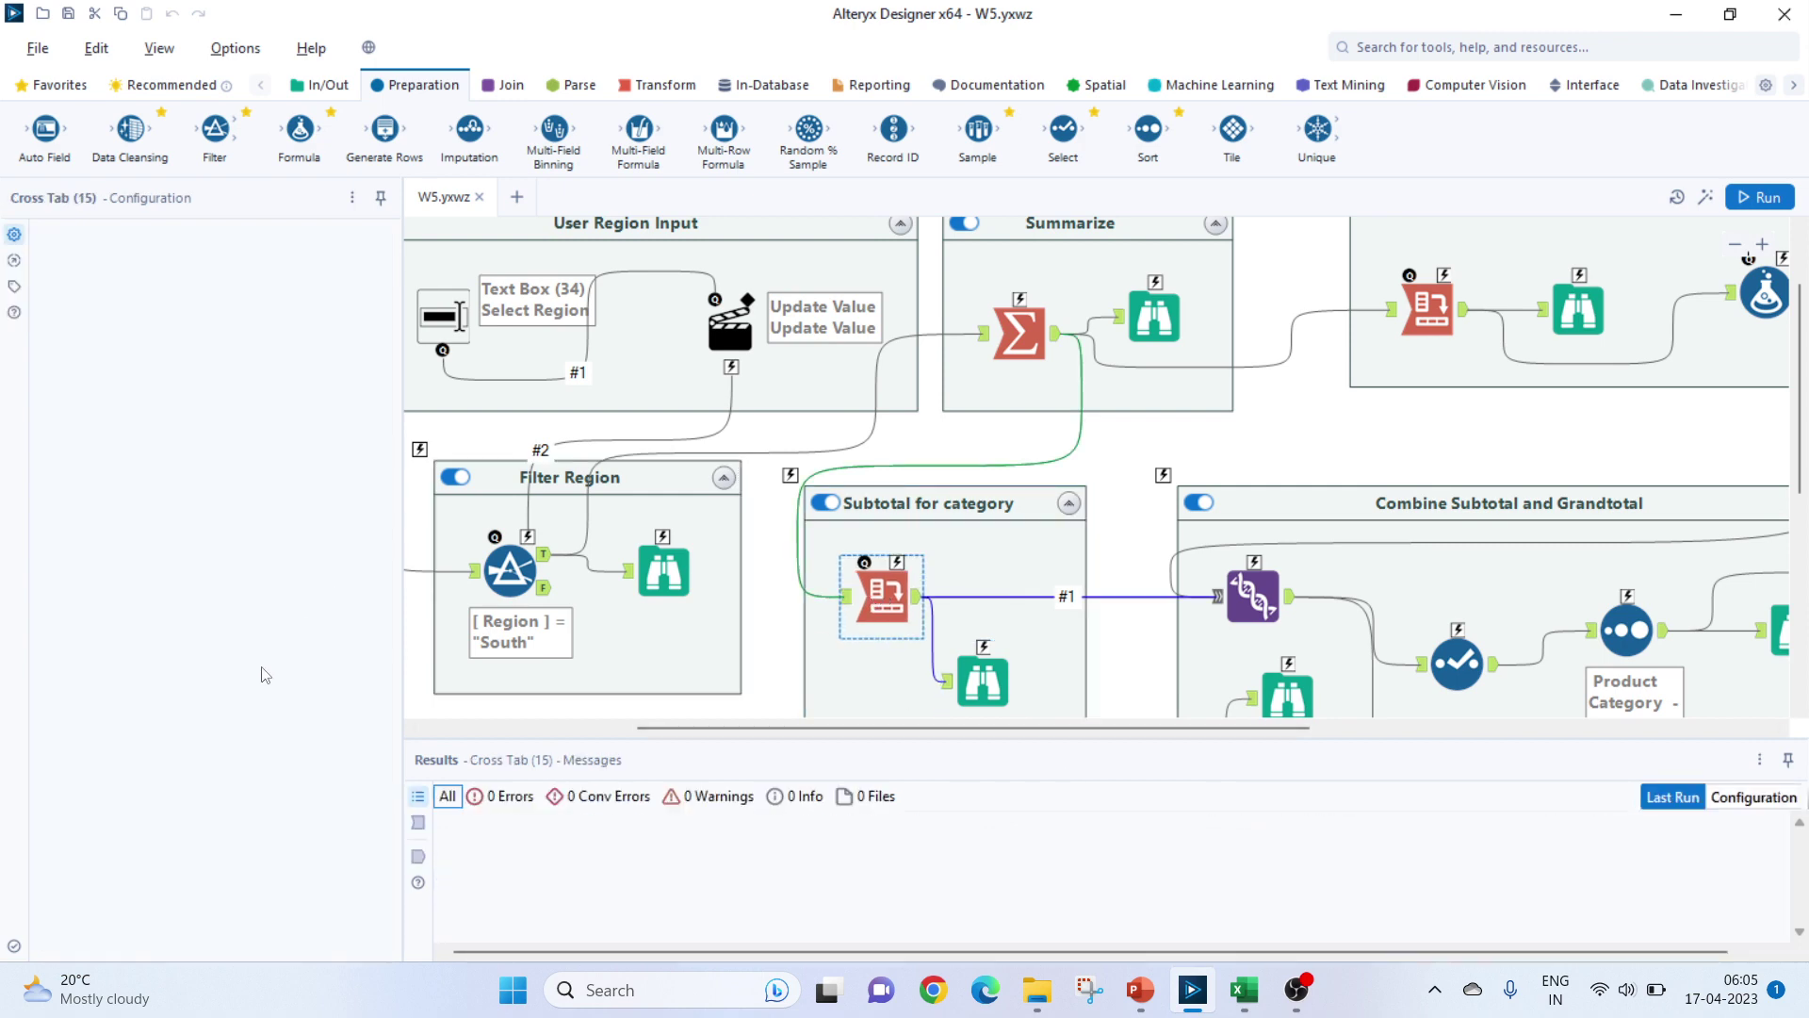
{"action": "scroll", "coordinate": [78, 843], "scroll_direction": "down", "scroll_amount": 1}
{"action": "scroll", "coordinate": [79, 843], "scroll_direction": "down", "scroll_amount": 1}
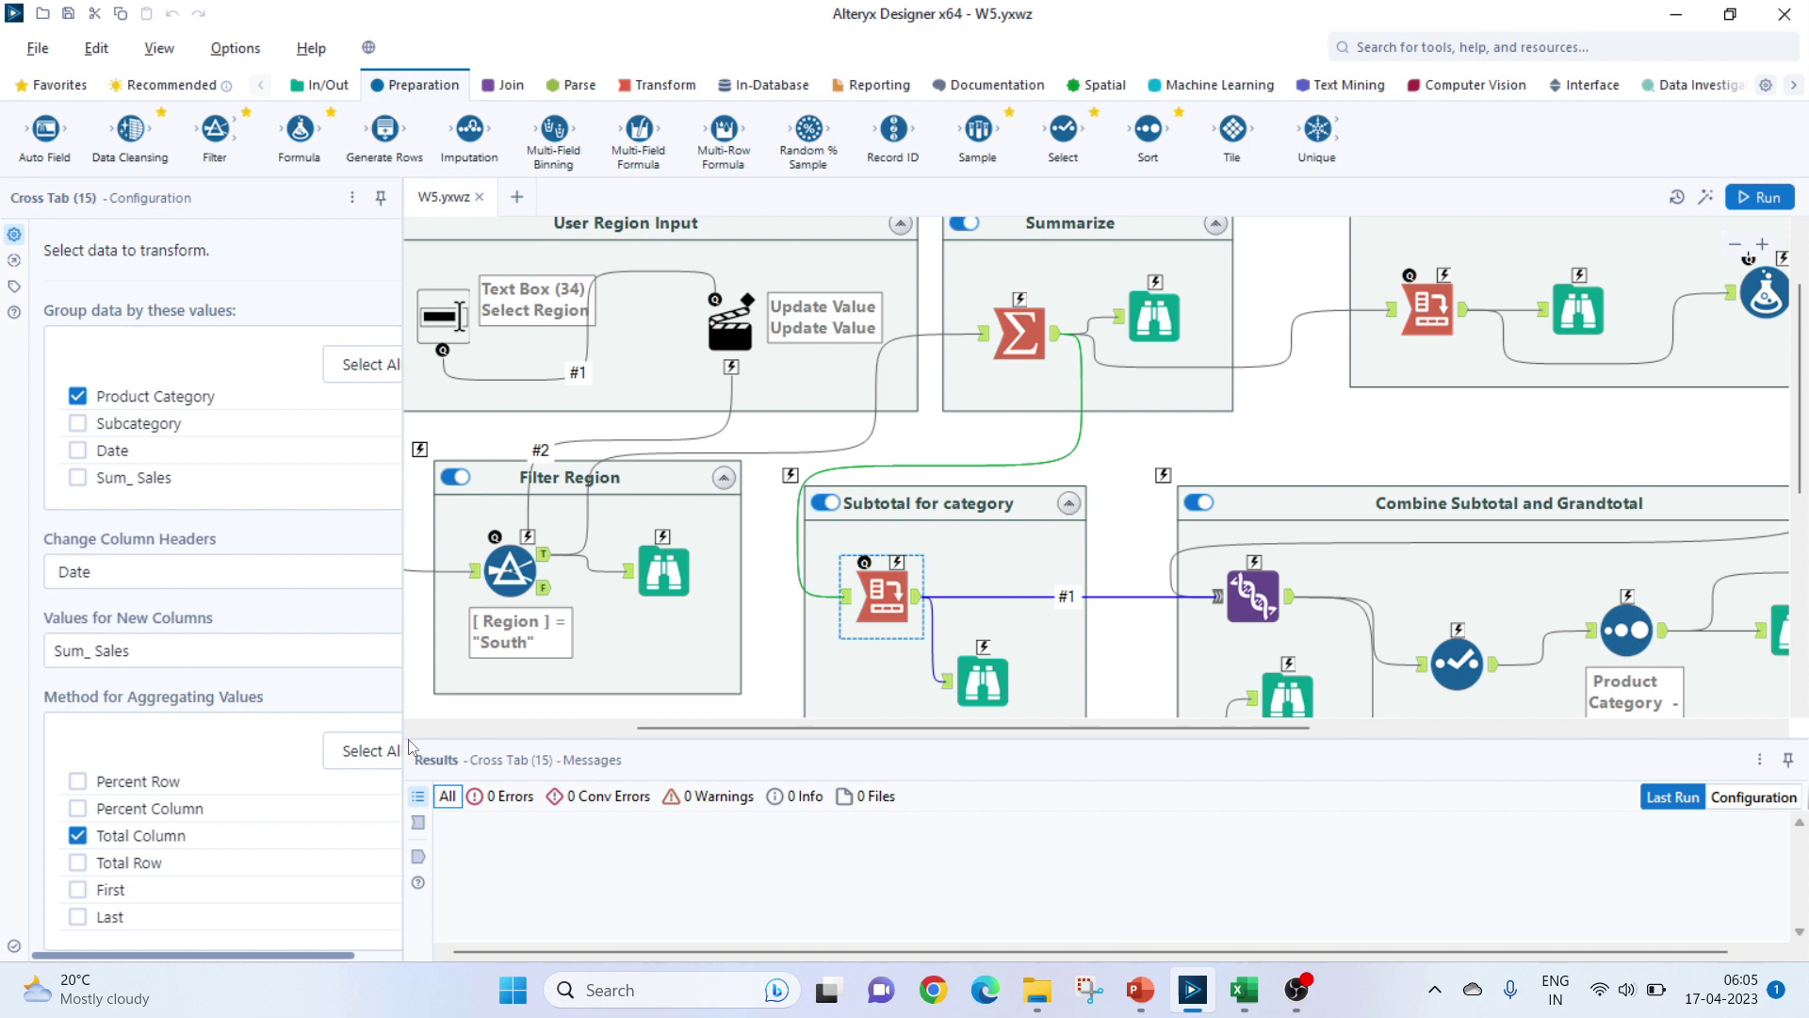
{"action": "left_click", "coordinate": [983, 681]}
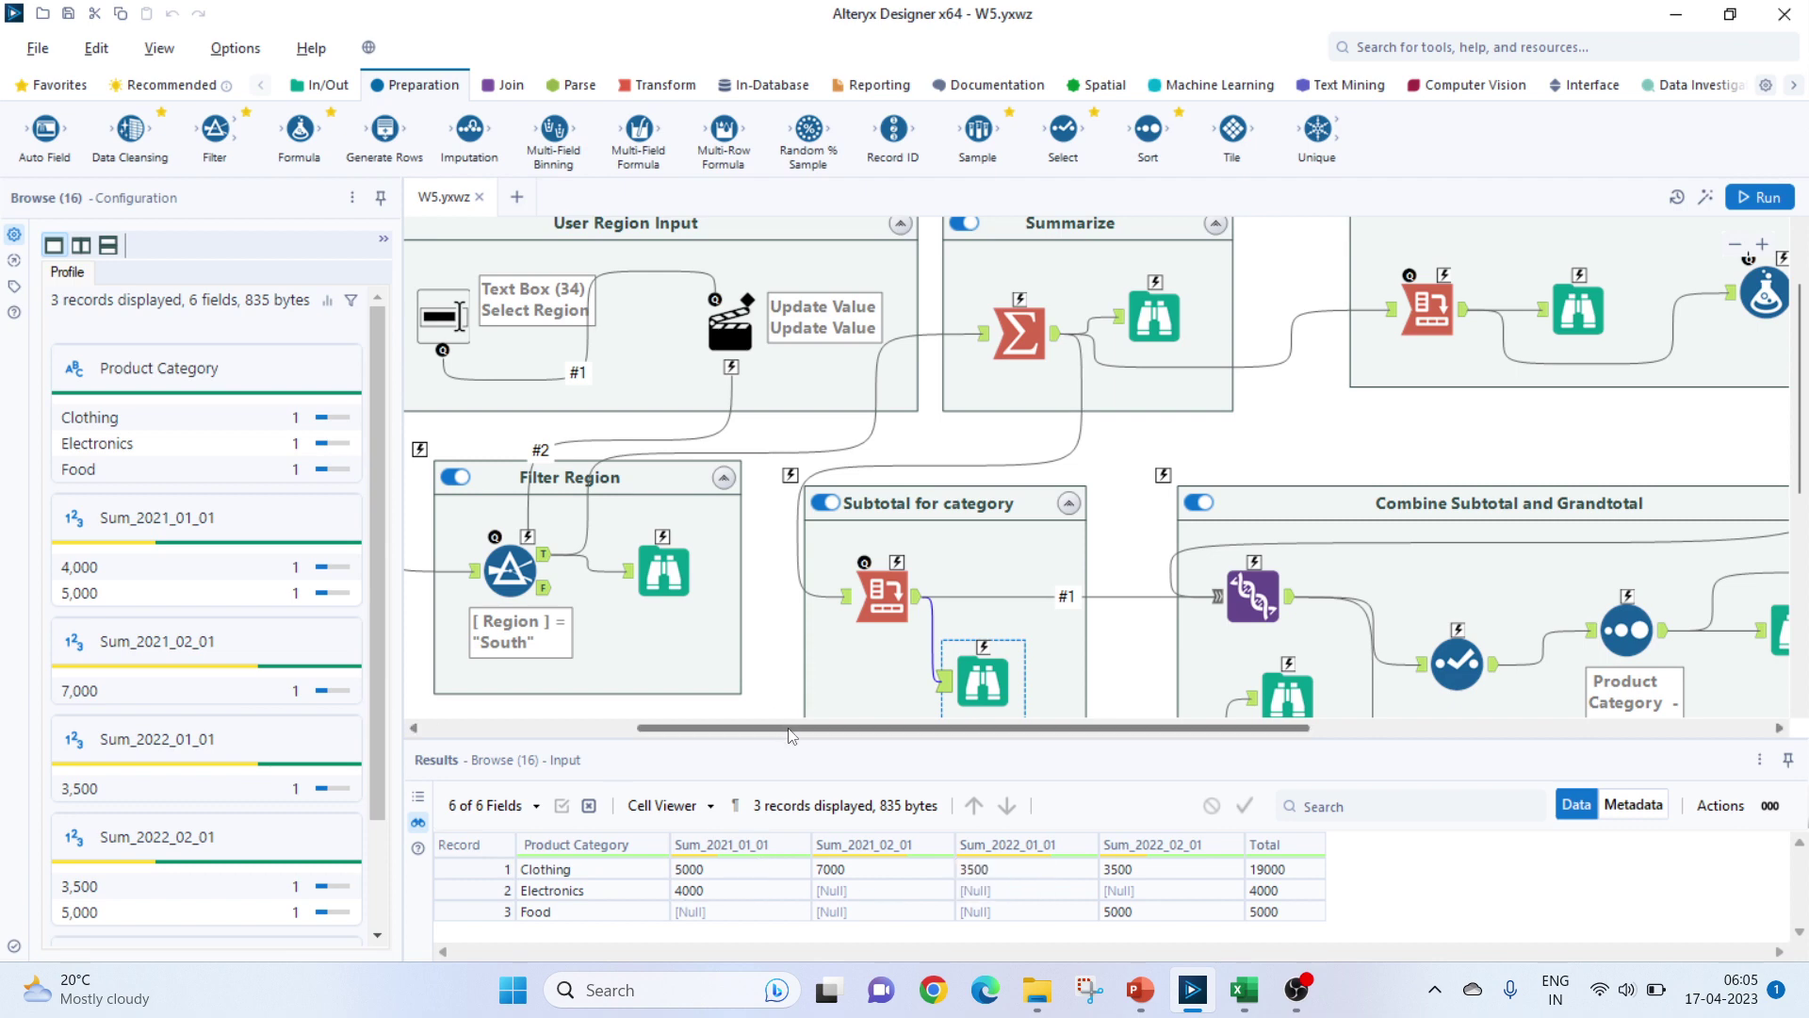
- Inspect the Grandtotal container's Summarize grouping and Cross Tab (12) settings
{"action": "scroll", "coordinate": [797, 728], "scroll_direction": "right", "scroll_amount": 5}
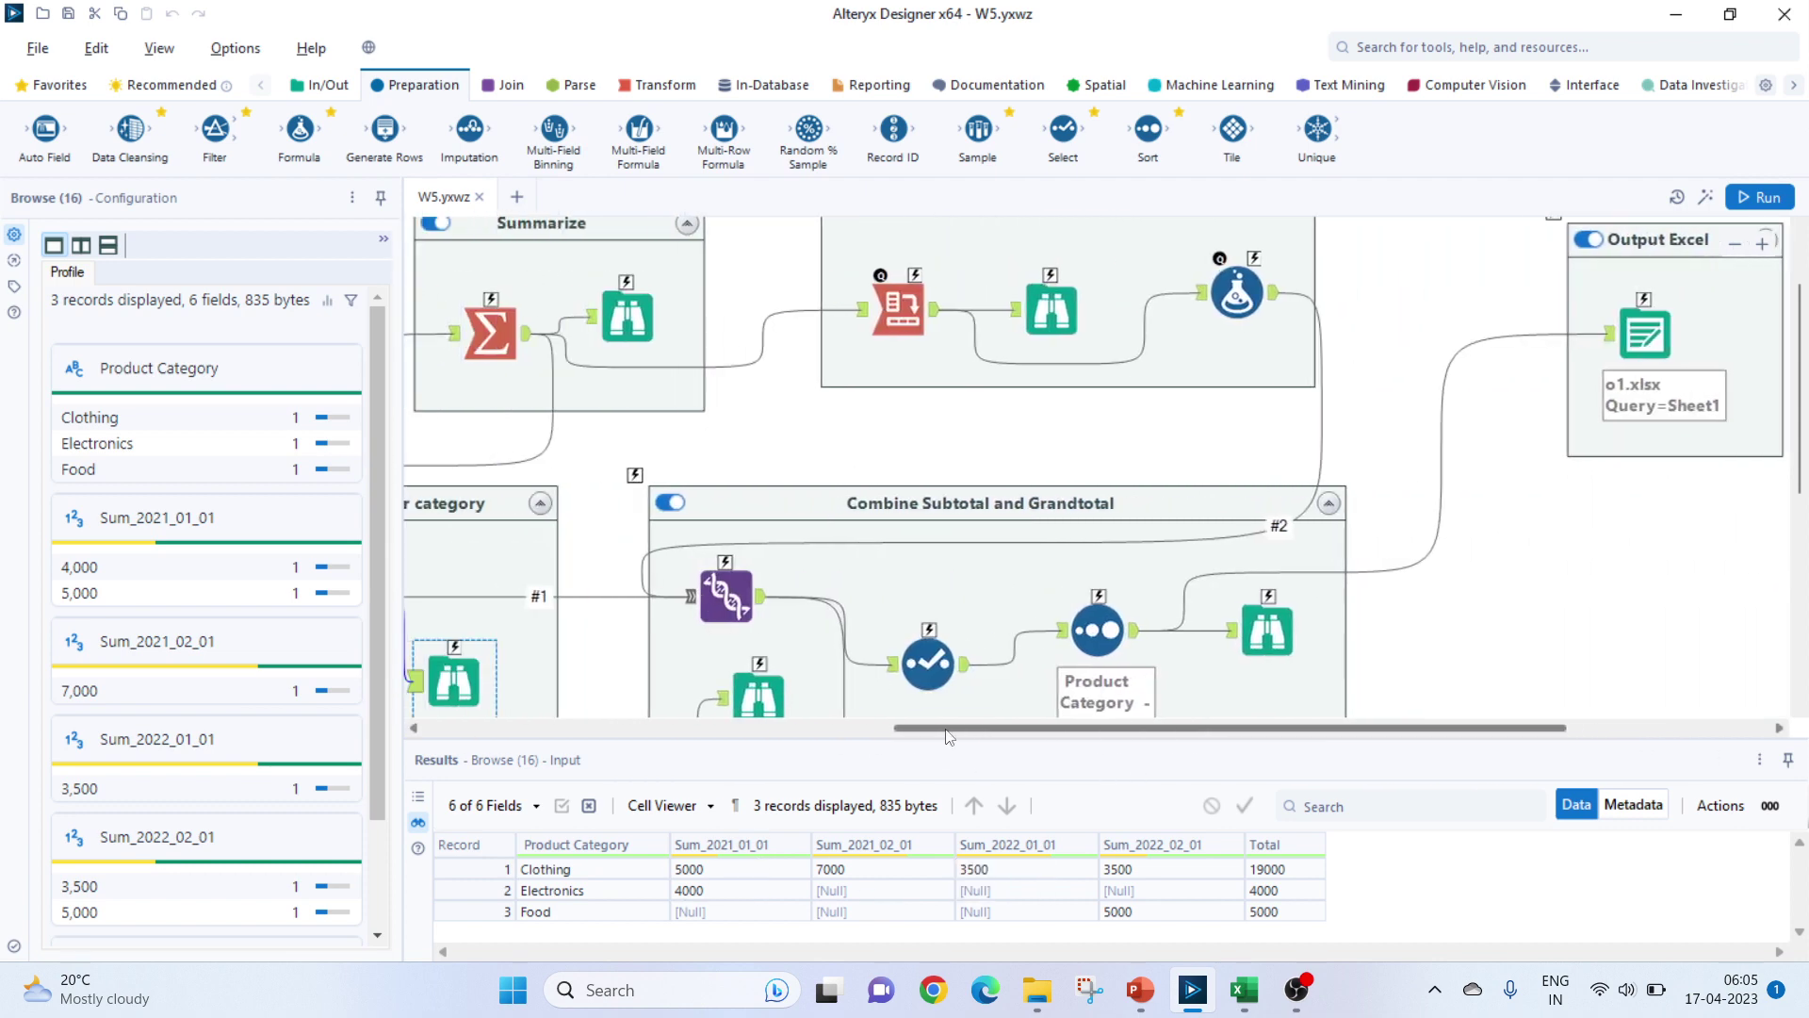
{"action": "scroll", "coordinate": [1037, 731], "scroll_direction": "left", "scroll_amount": 2}
{"action": "scroll", "coordinate": [1016, 615], "scroll_direction": "up", "scroll_amount": 1}
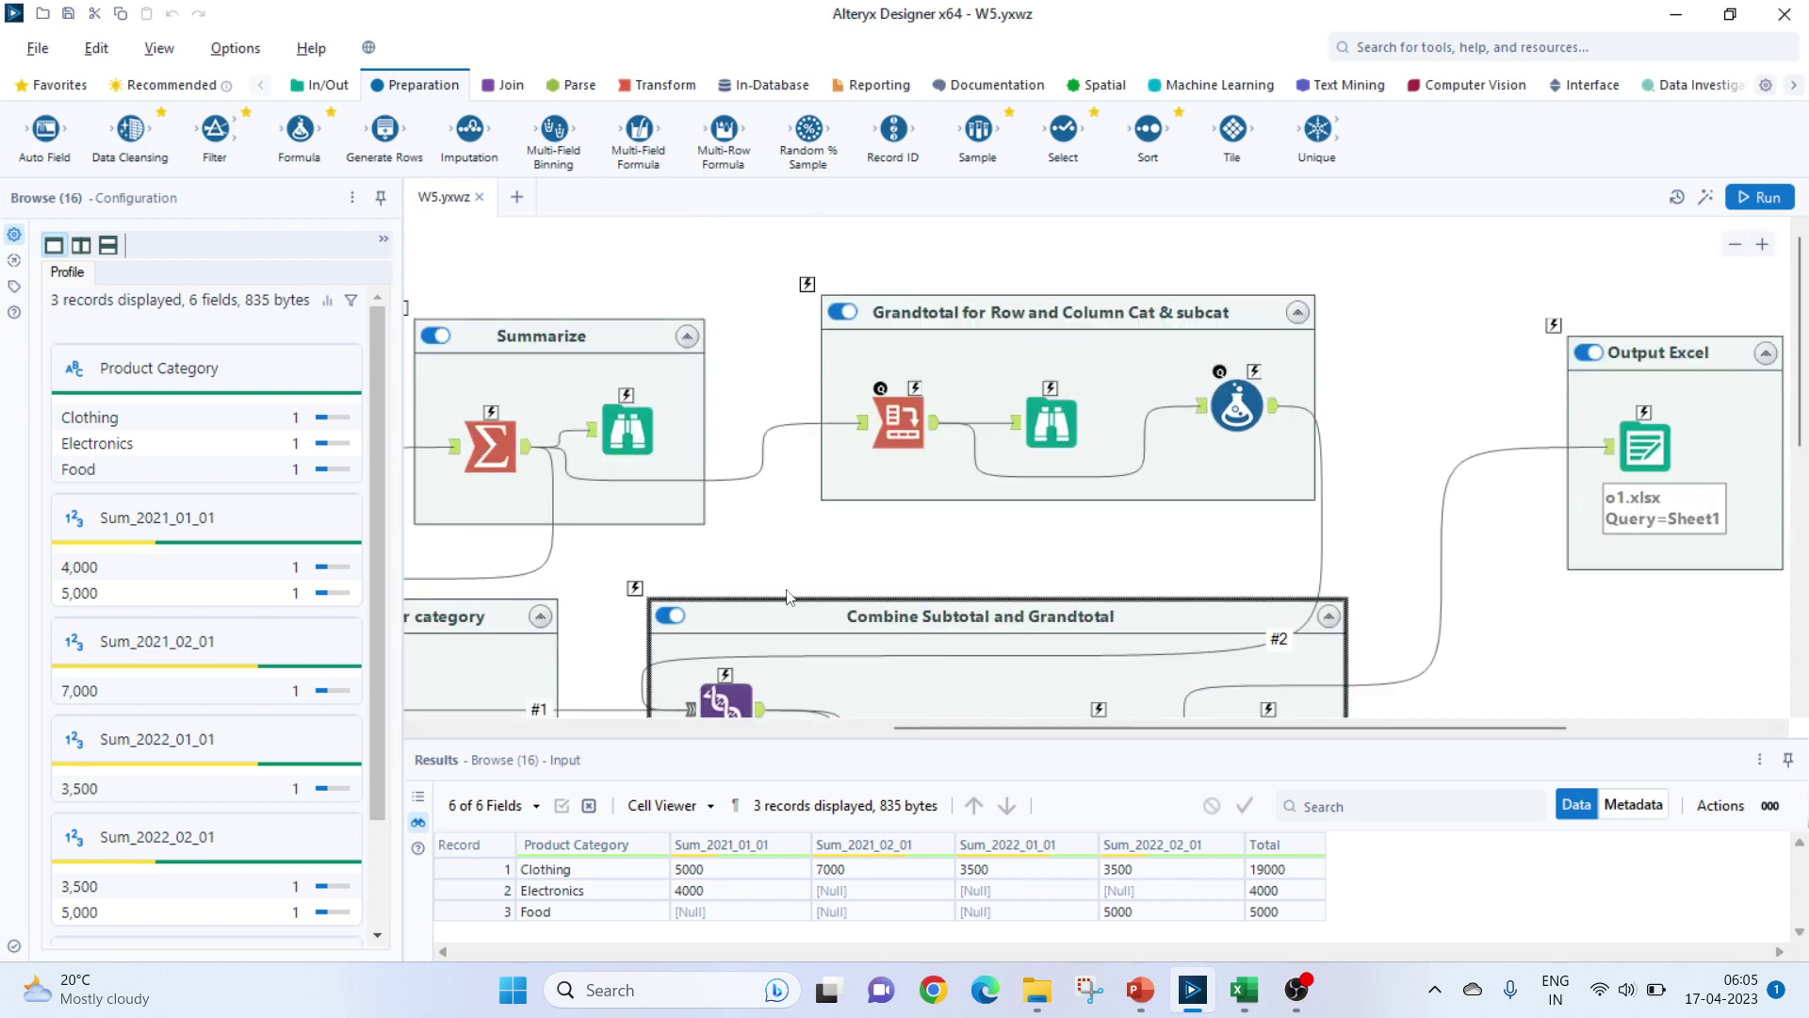
{"action": "left_click", "coordinate": [505, 448]}
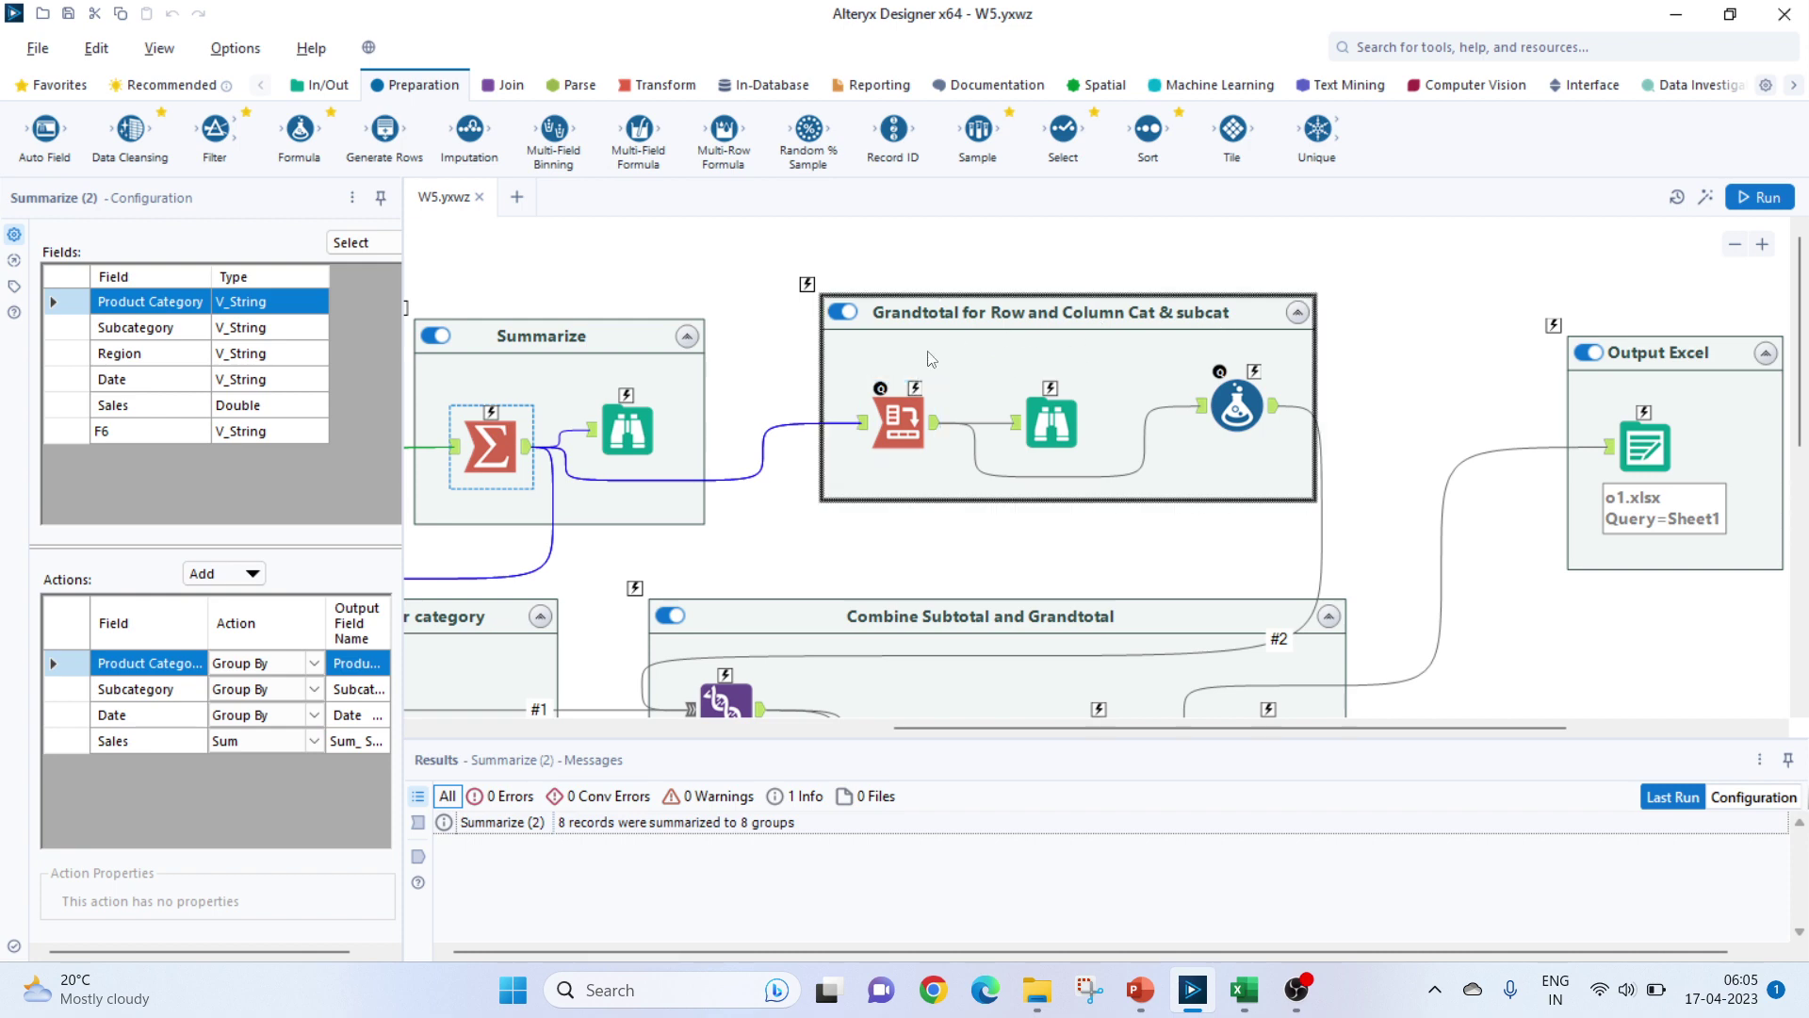
{"action": "left_click", "coordinate": [902, 419]}
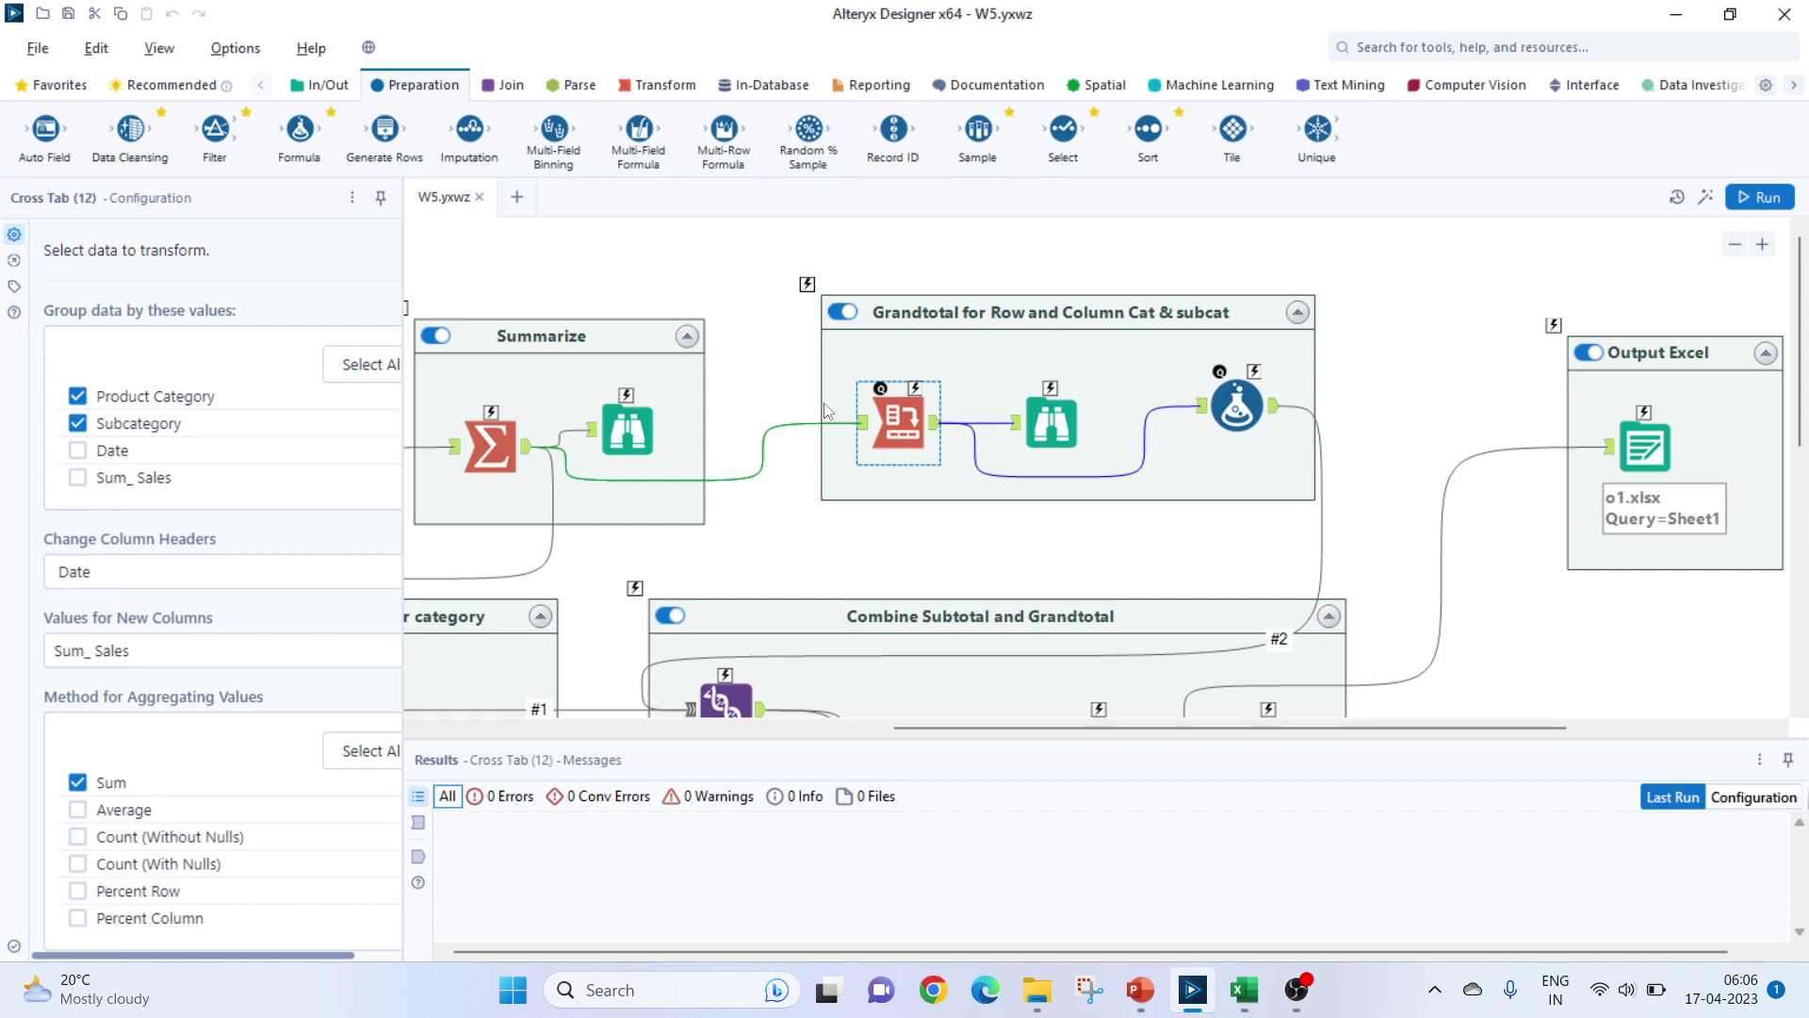
- Compare with the Excel pivot, then view Browse (11) output showing Clothing Men's 10500
{"action": "key", "text": "alt+Tab"}
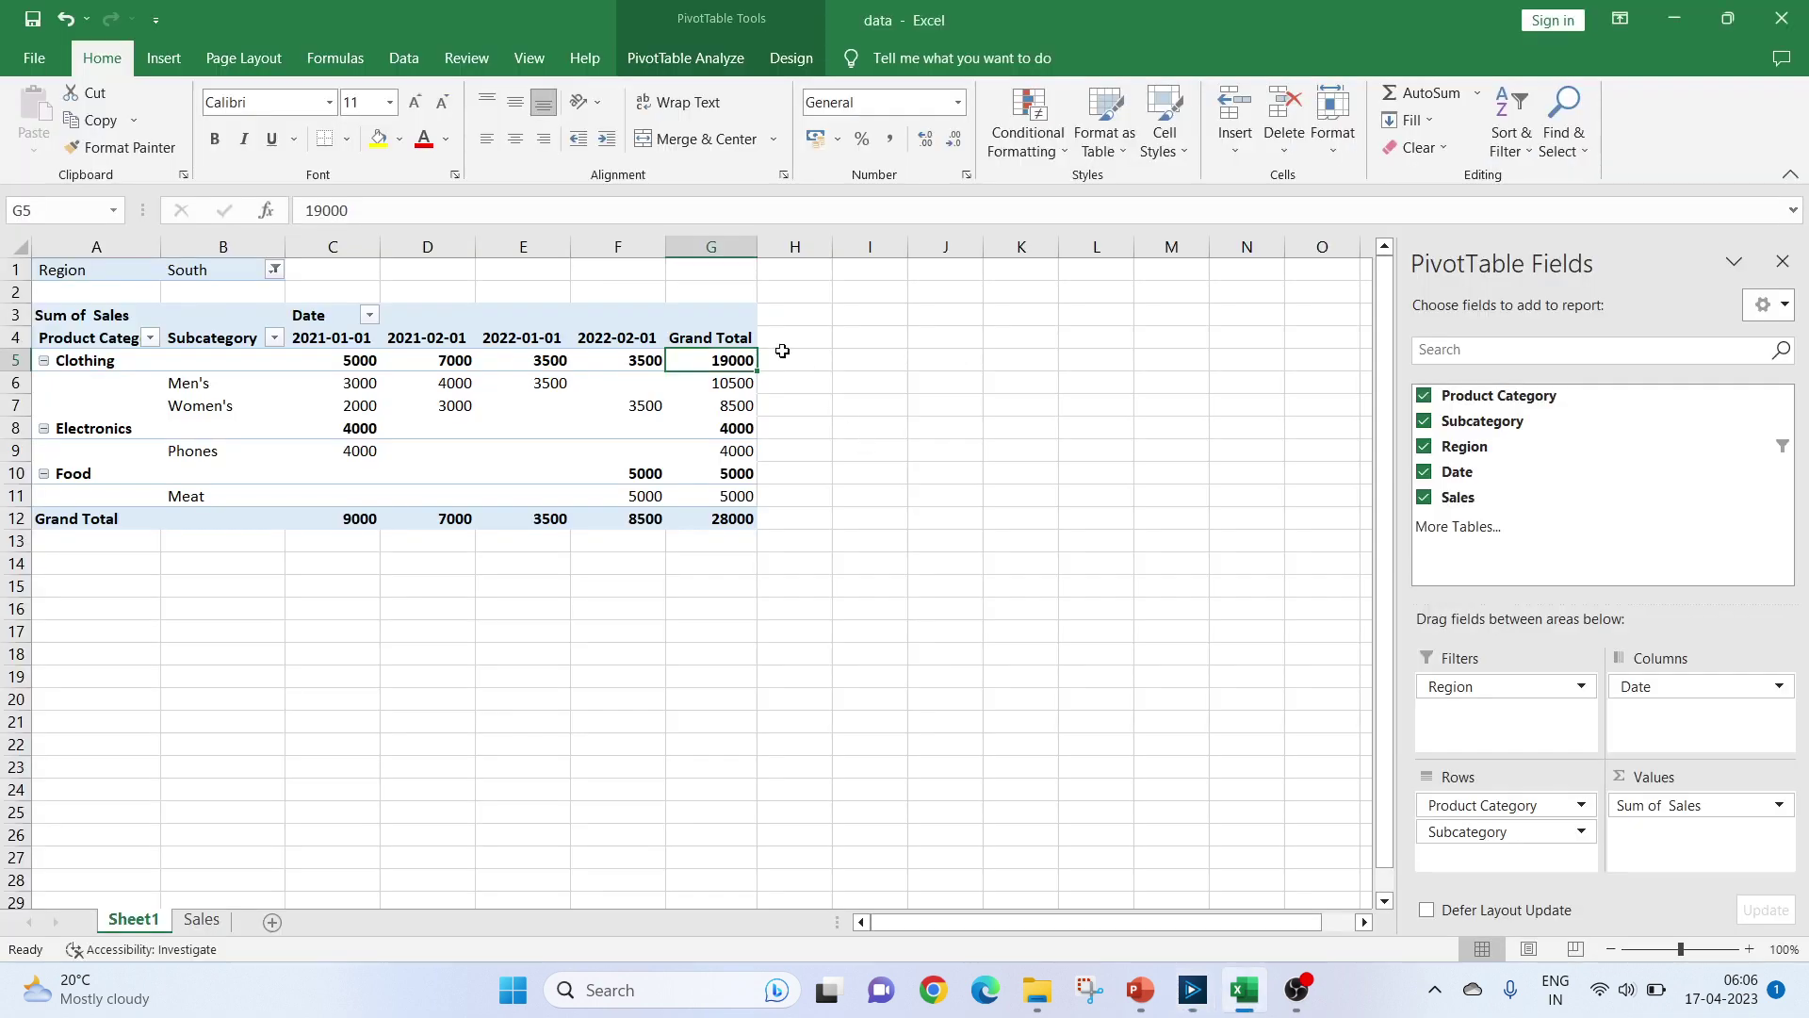
{"action": "key", "text": "alt"}
{"action": "key", "text": "alt+Tab"}
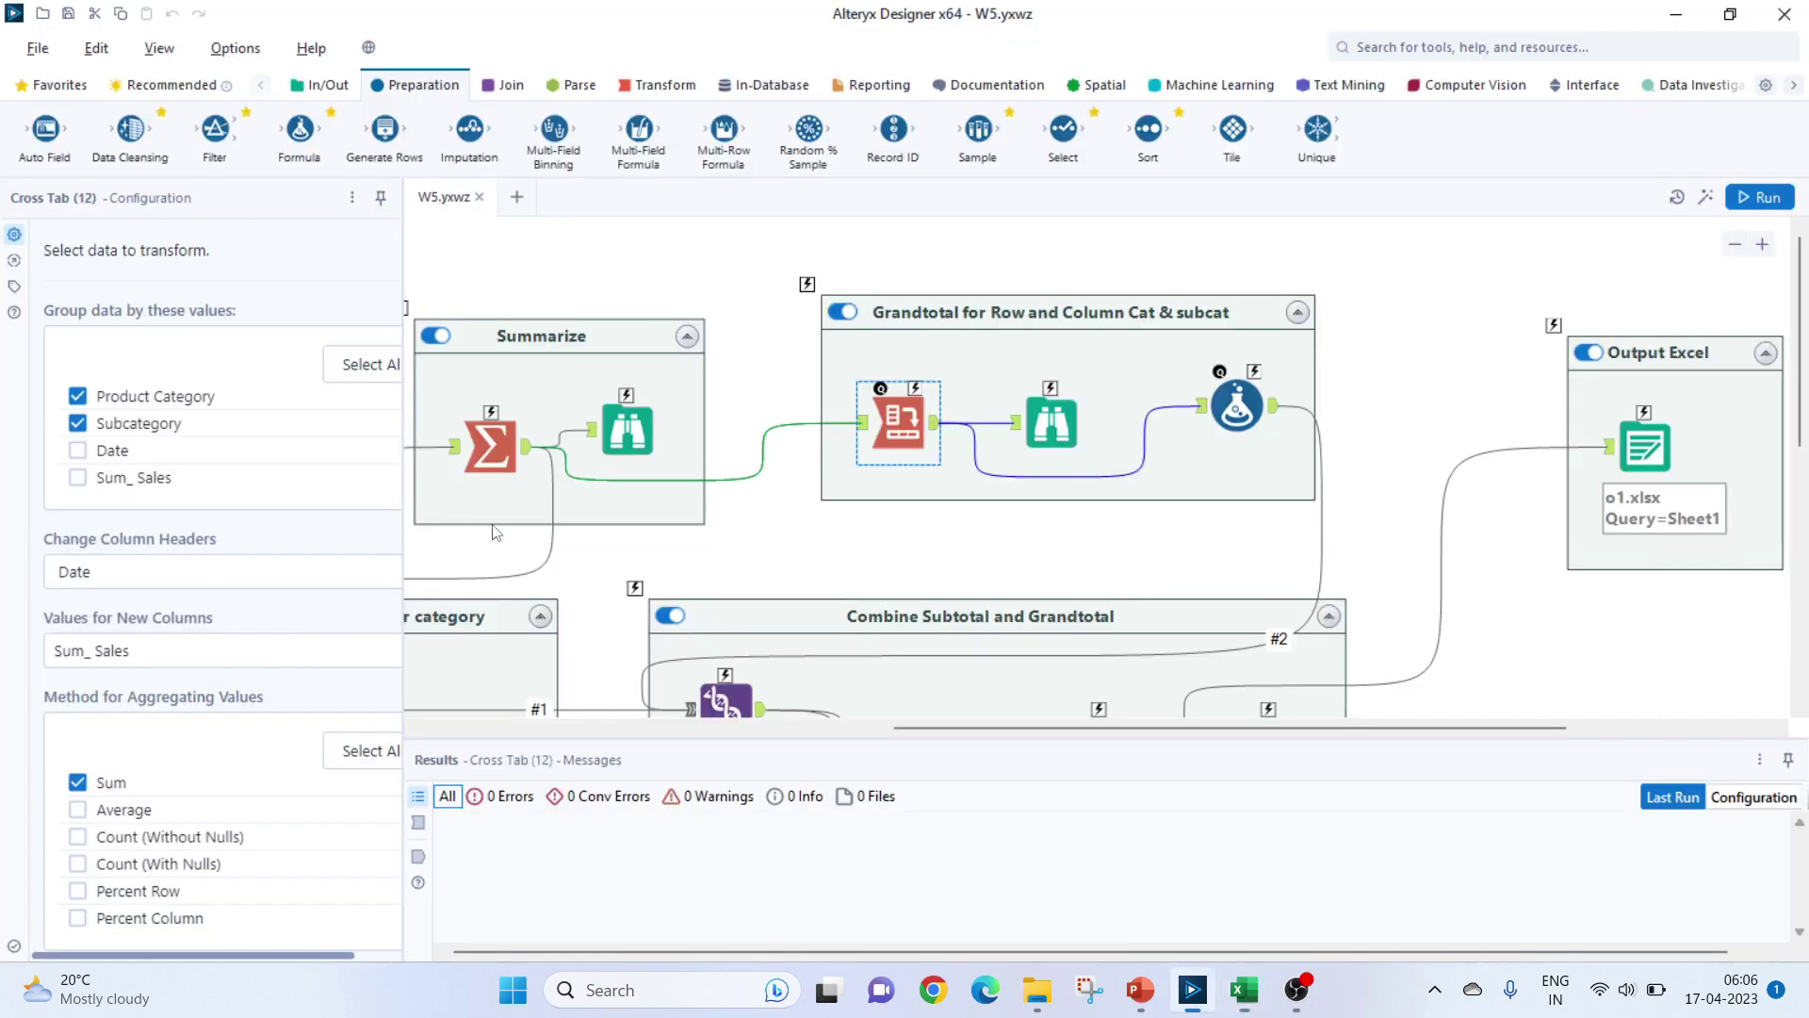
{"action": "scroll", "coordinate": [108, 811], "scroll_direction": "down", "scroll_amount": 2}
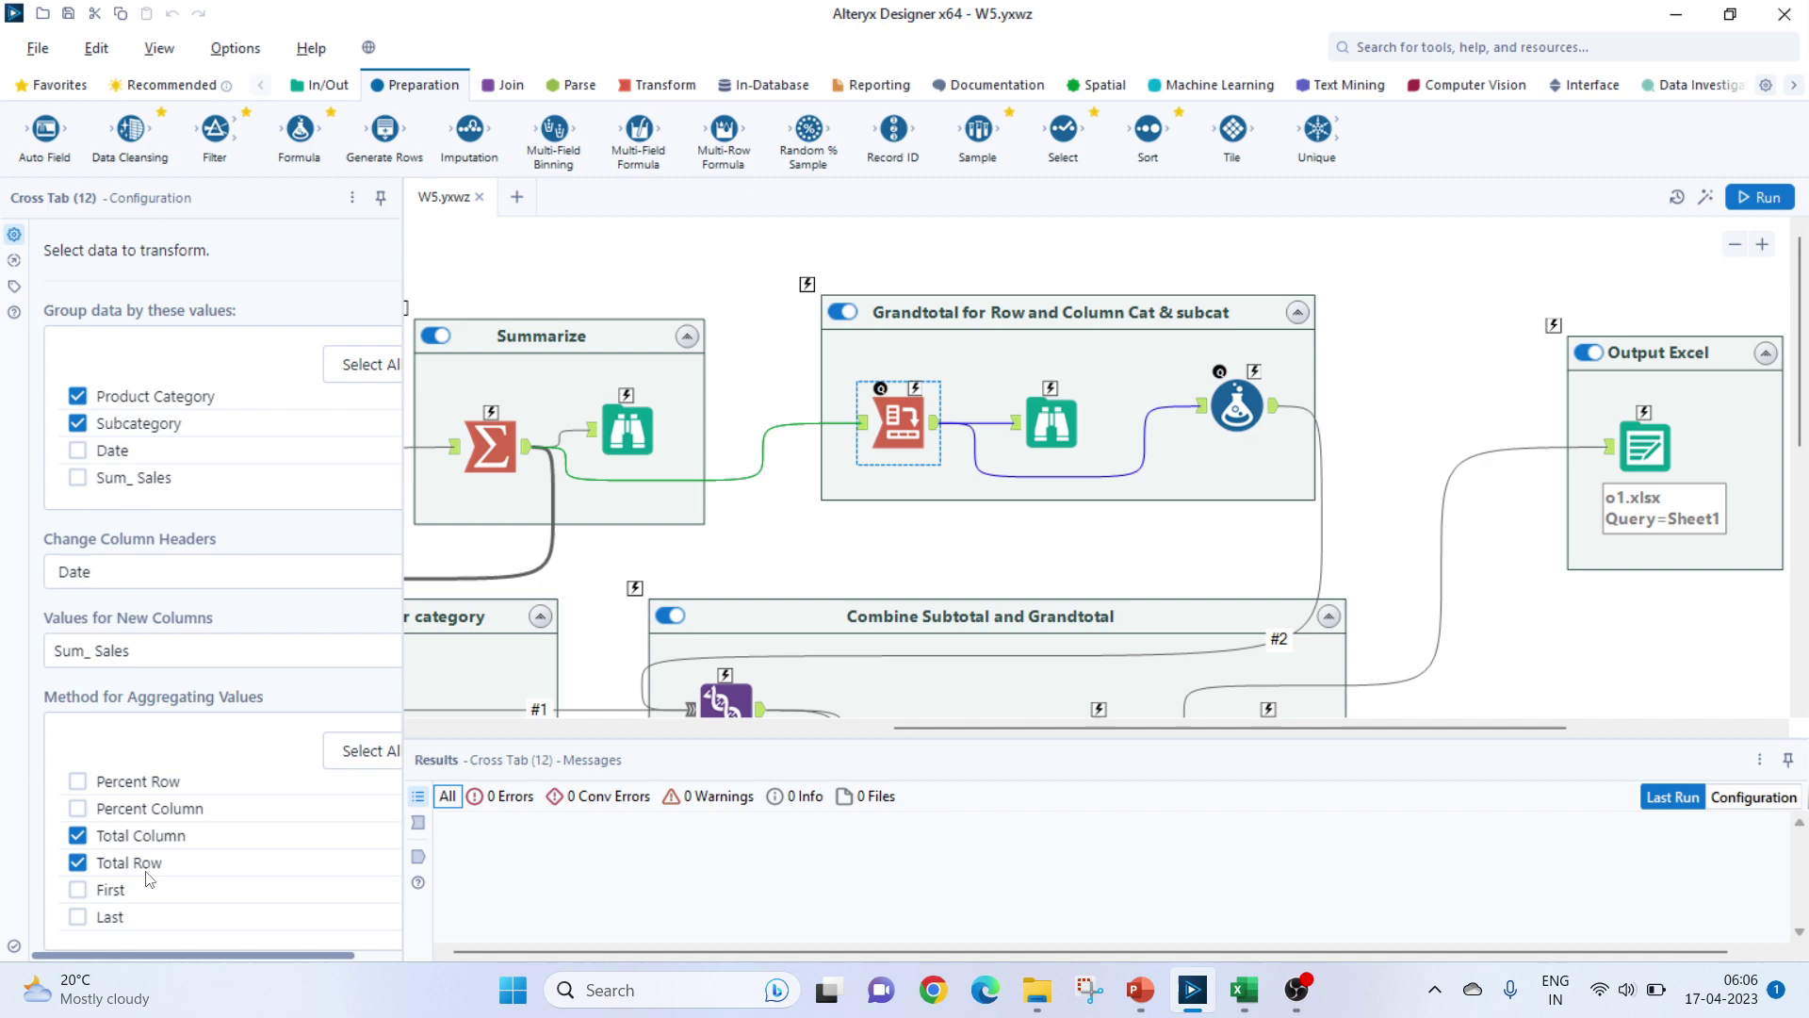
{"action": "left_click", "coordinate": [1052, 430]}
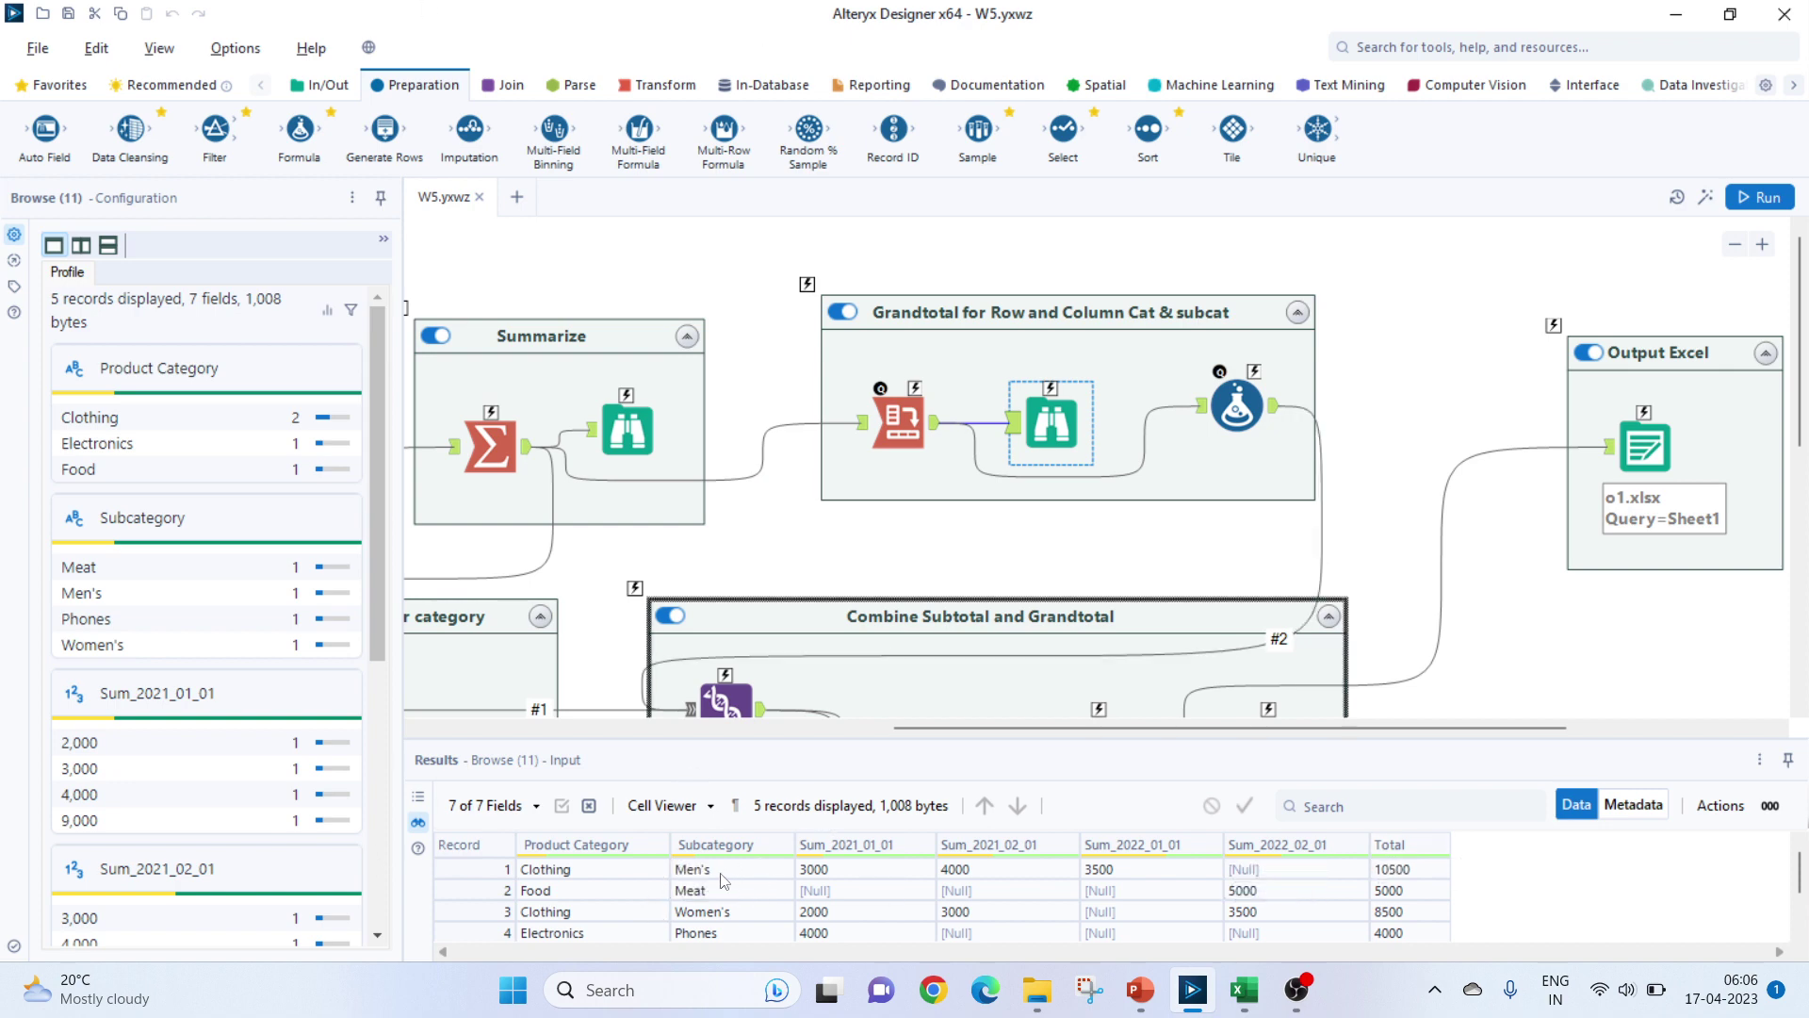
- Check Browse (11) record 5 against Excel and inspect the Formula (28) labelling the 28000 row 'Total'
{"action": "key", "text": "alt+Tab"}
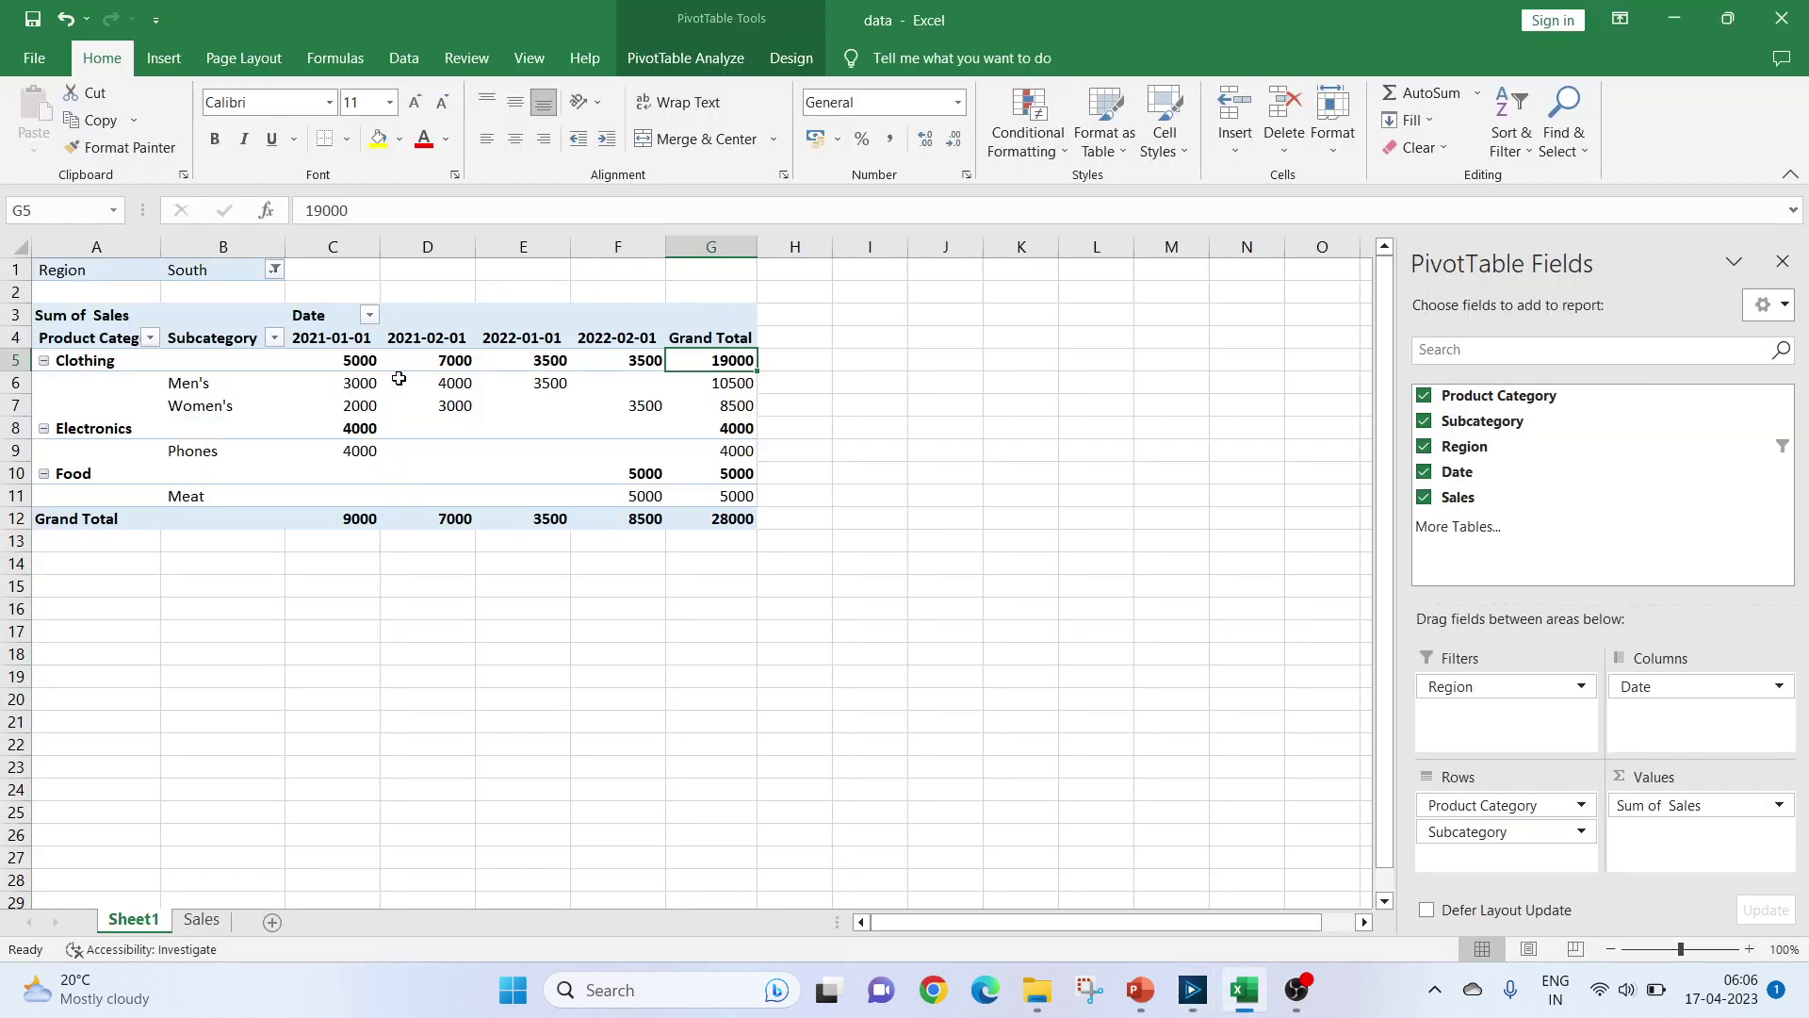
{"action": "key", "text": "alt+Tab"}
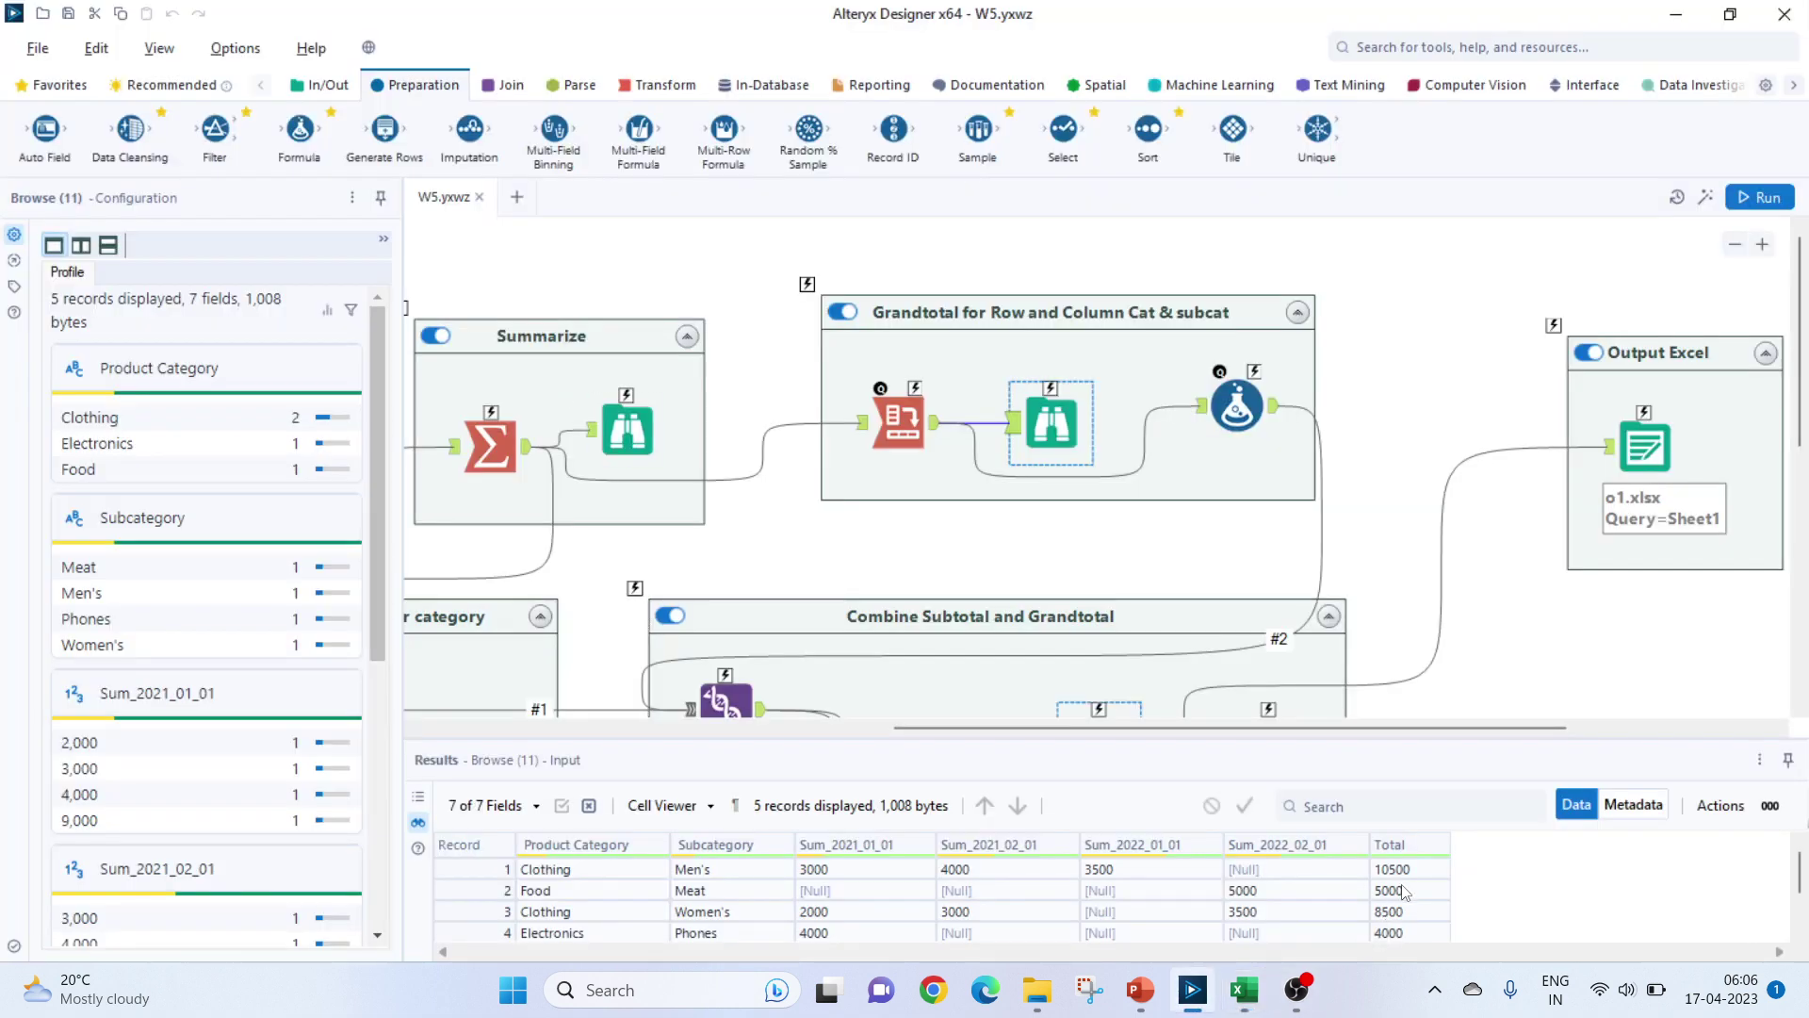
{"action": "scroll", "coordinate": [677, 932], "scroll_direction": "down", "scroll_amount": 1}
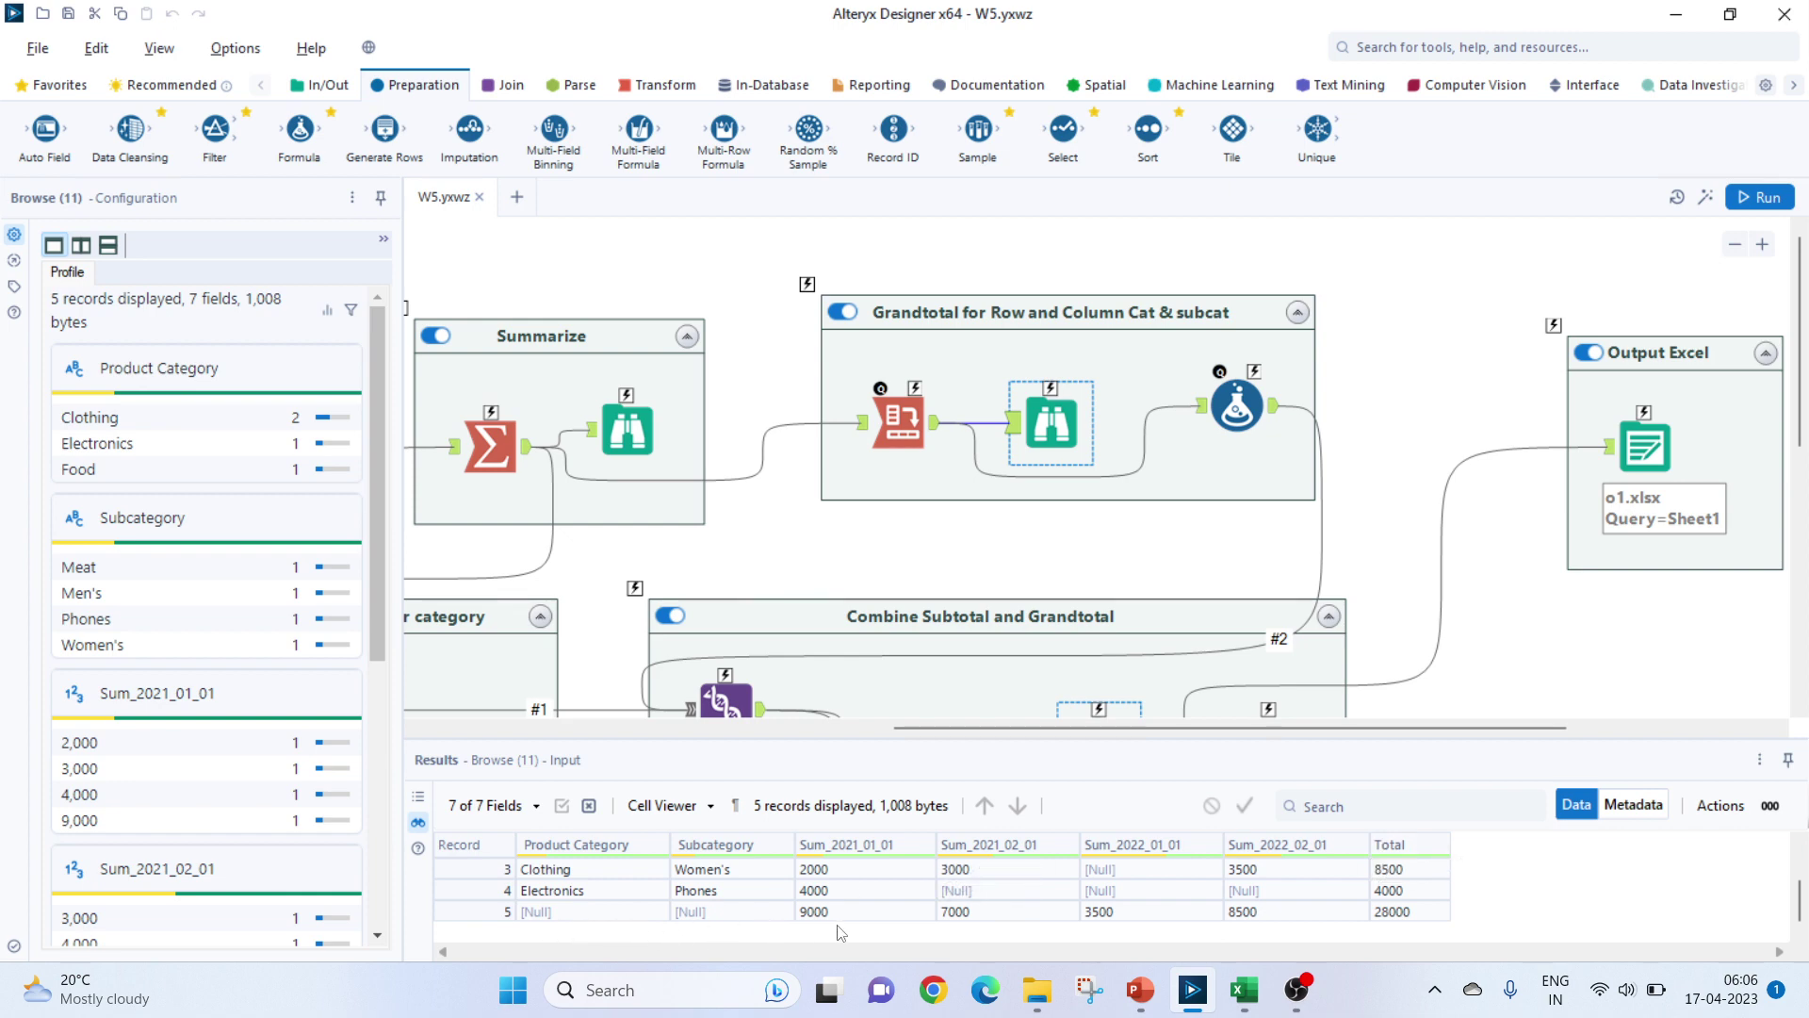
{"action": "key", "text": "alt+Tab"}
{"action": "key", "text": "alt+Tab"}
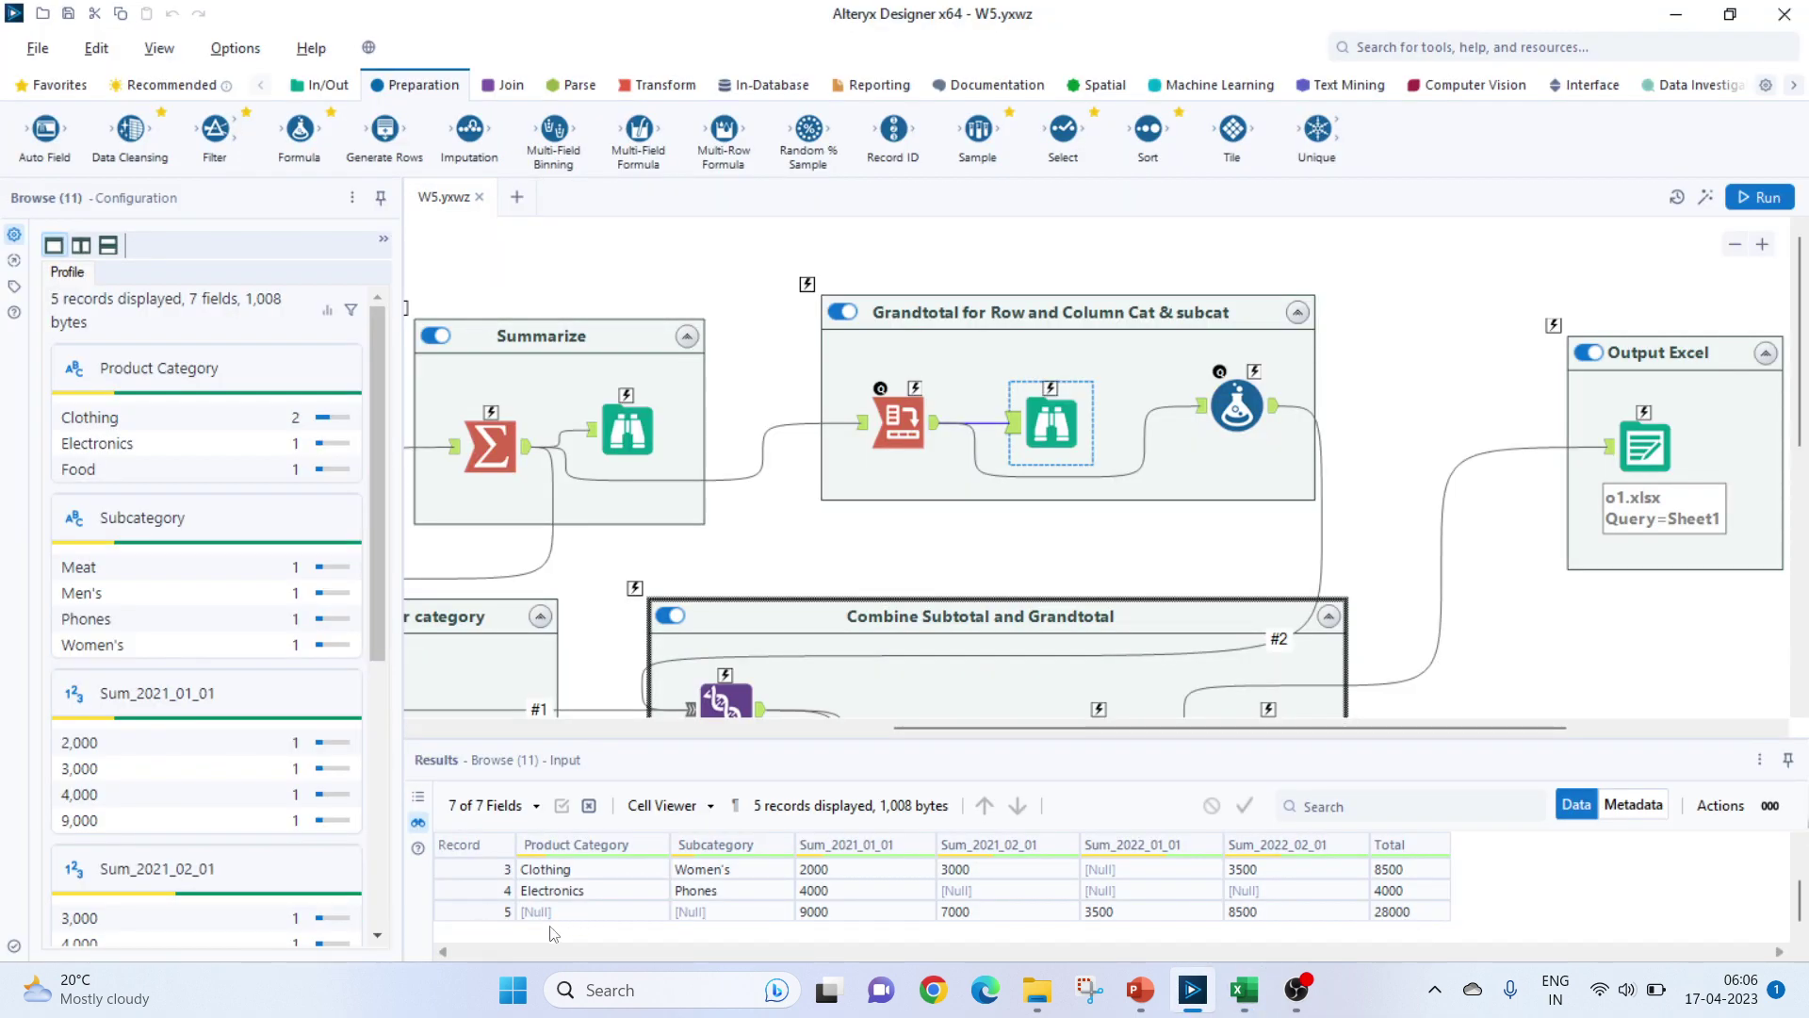
{"action": "left_click", "coordinate": [1243, 408]}
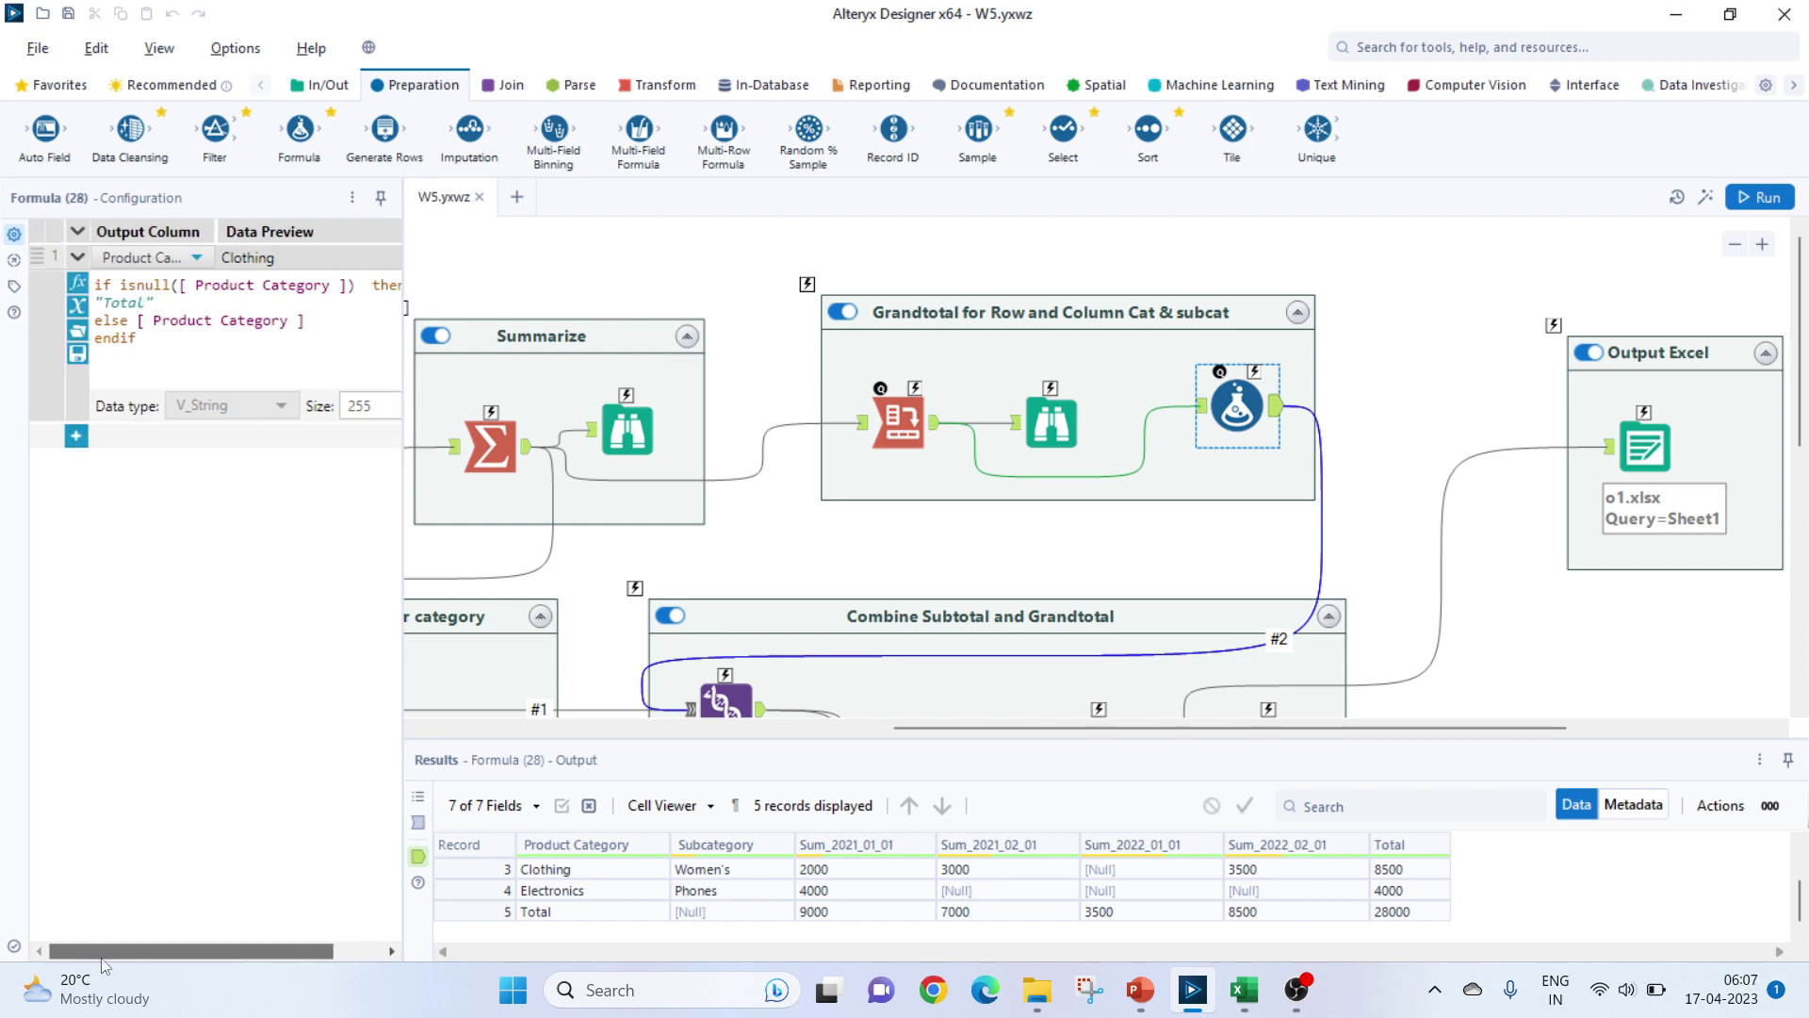
{"action": "left_click_drag", "start_coordinate": [169, 308], "coordinate": [89, 311]}
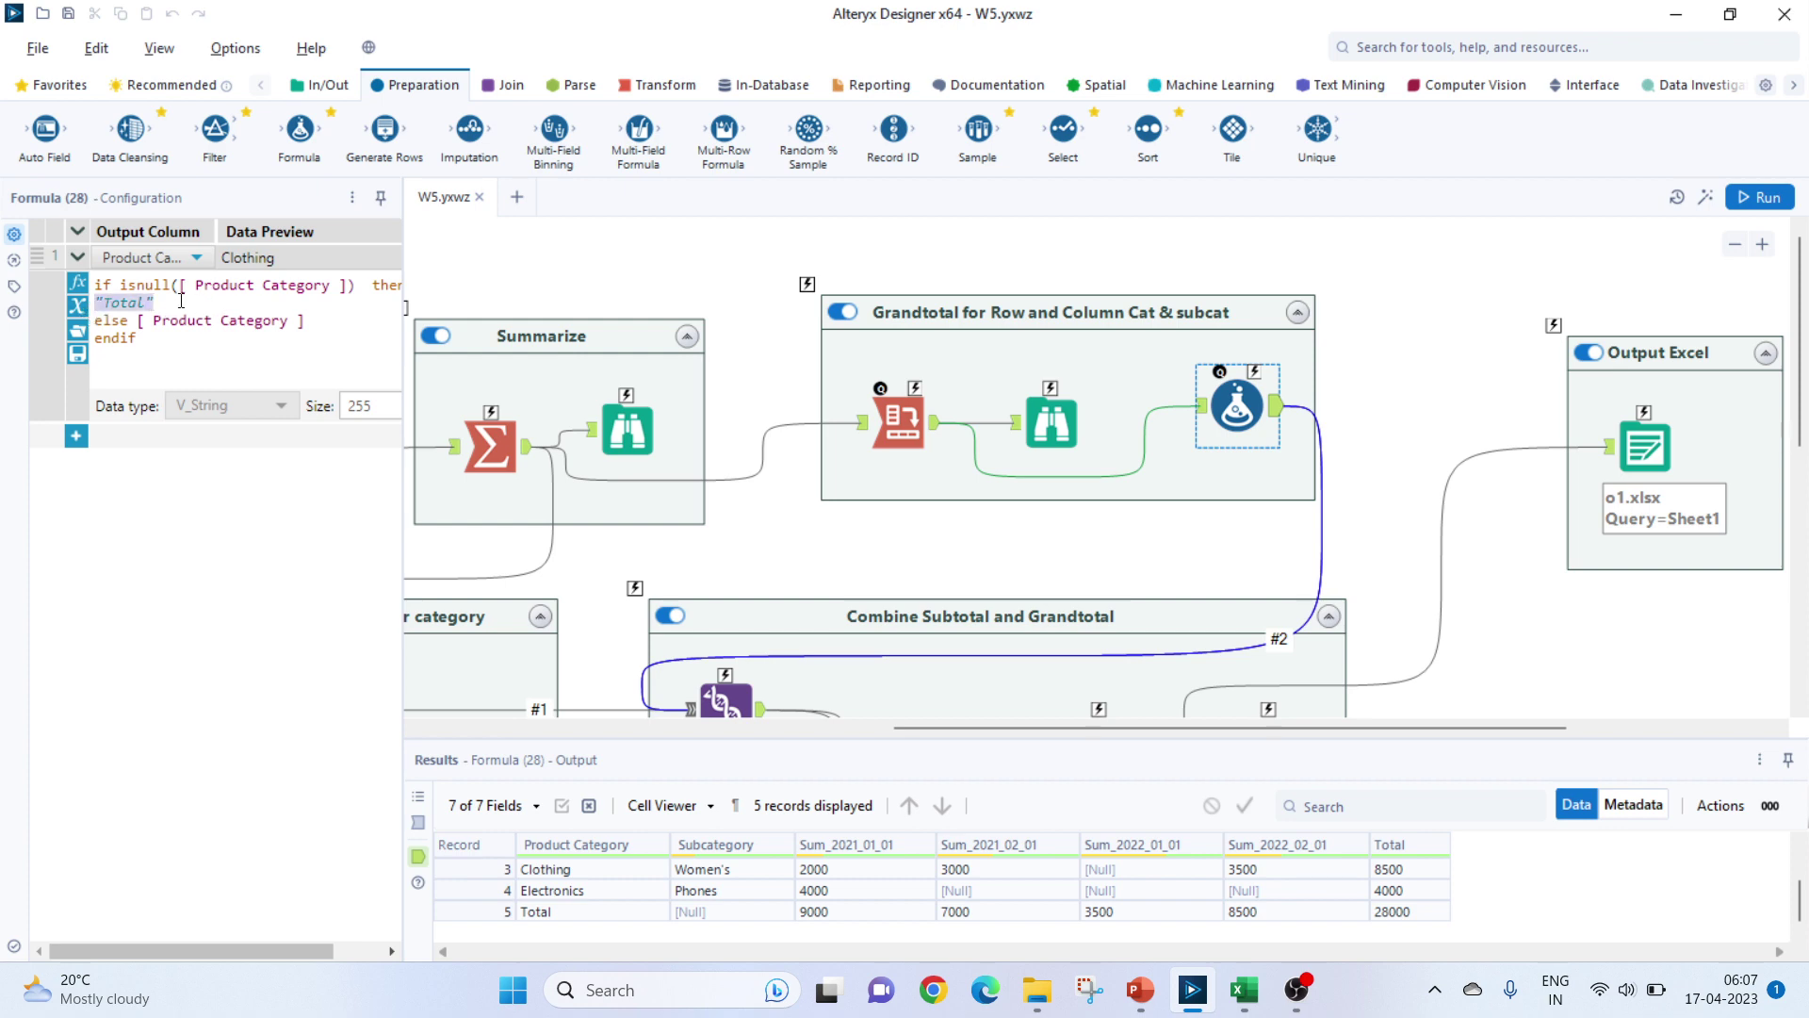
{"action": "left_click", "coordinate": [196, 258]}
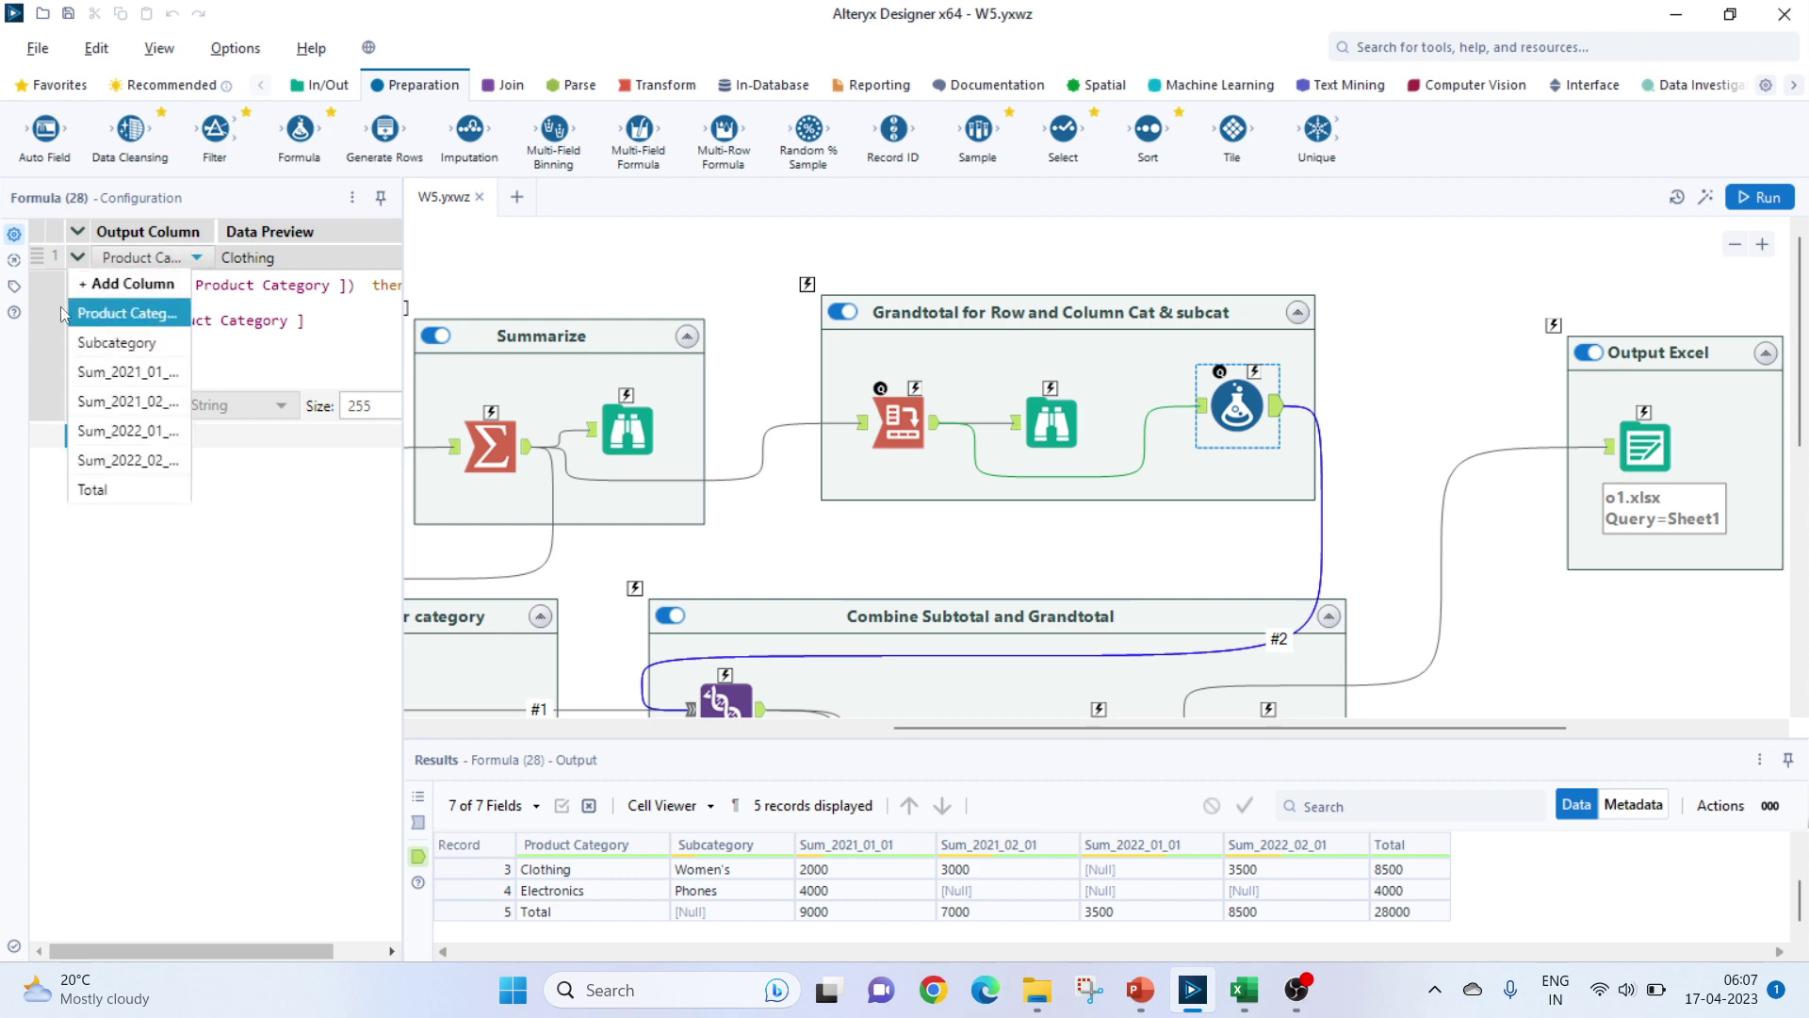
{"action": "left_click", "coordinate": [242, 309]}
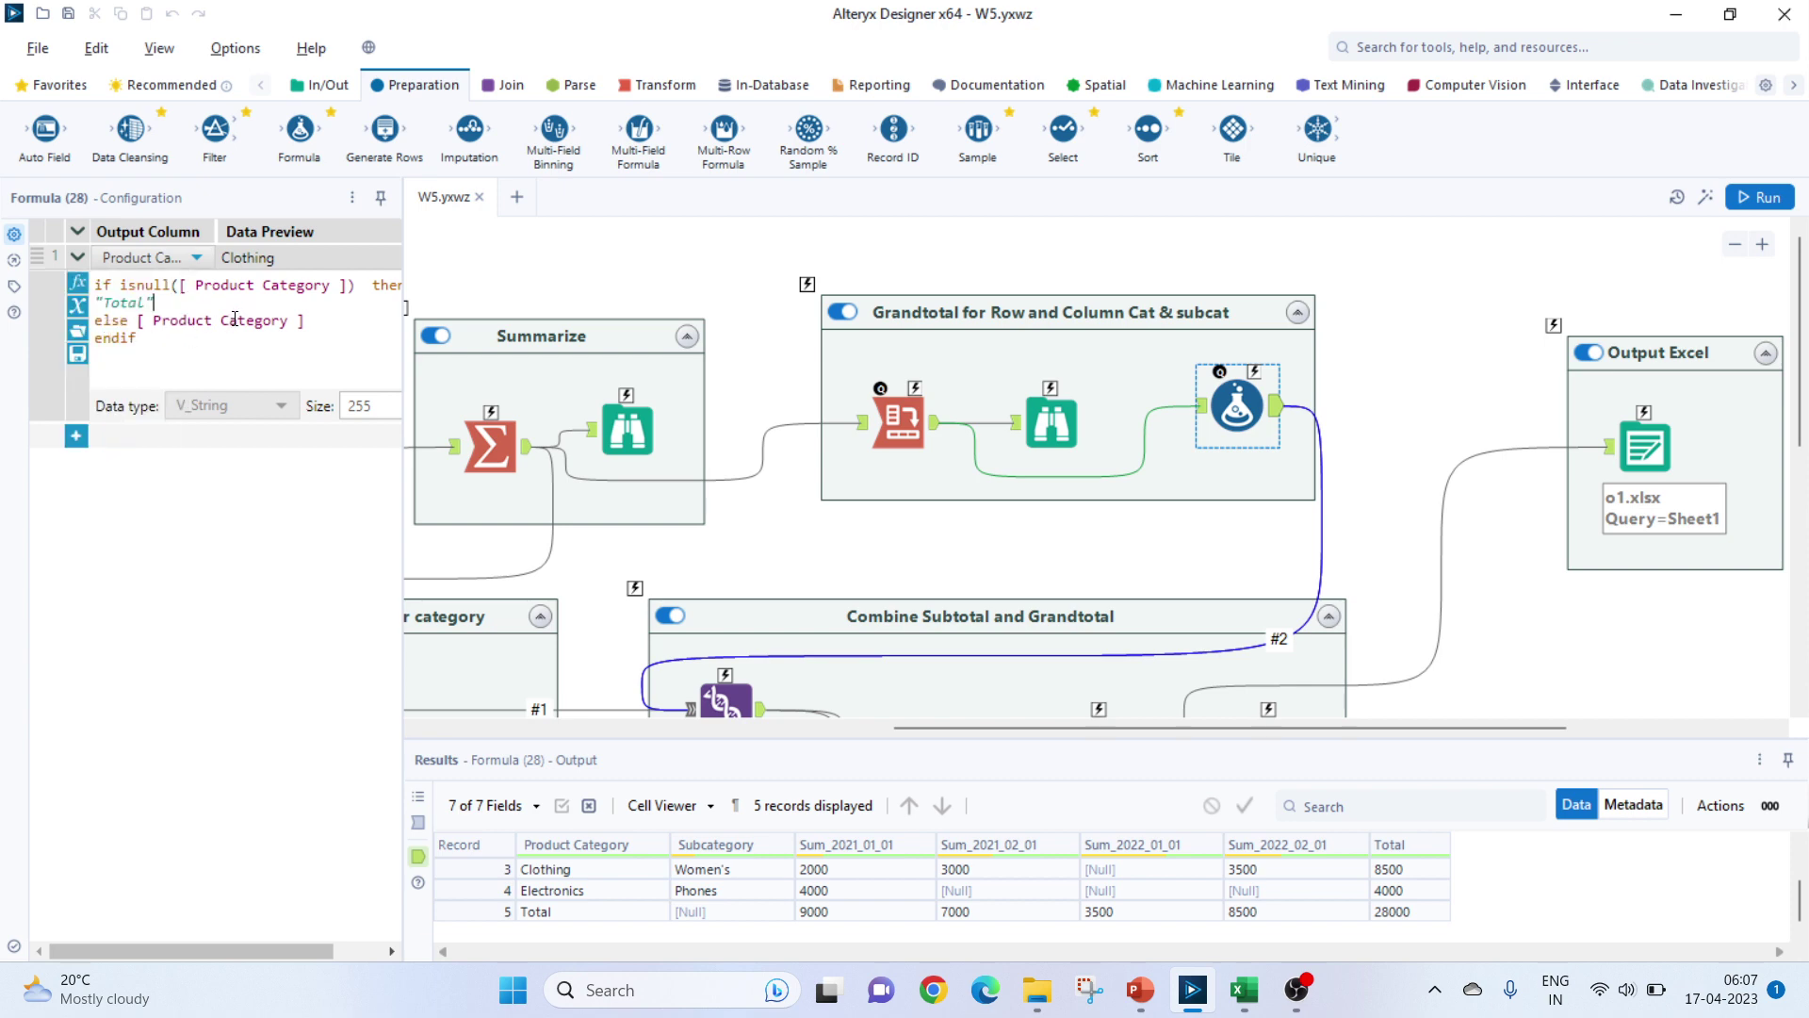
{"action": "left_click_drag", "start_coordinate": [160, 340], "coordinate": [94, 338]}
{"action": "left_click", "coordinate": [1010, 419]}
{"action": "scroll", "coordinate": [1010, 418], "scroll_direction": "down", "scroll_amount": 1}
{"action": "scroll", "coordinate": [1009, 419], "scroll_direction": "down", "scroll_amount": 3}
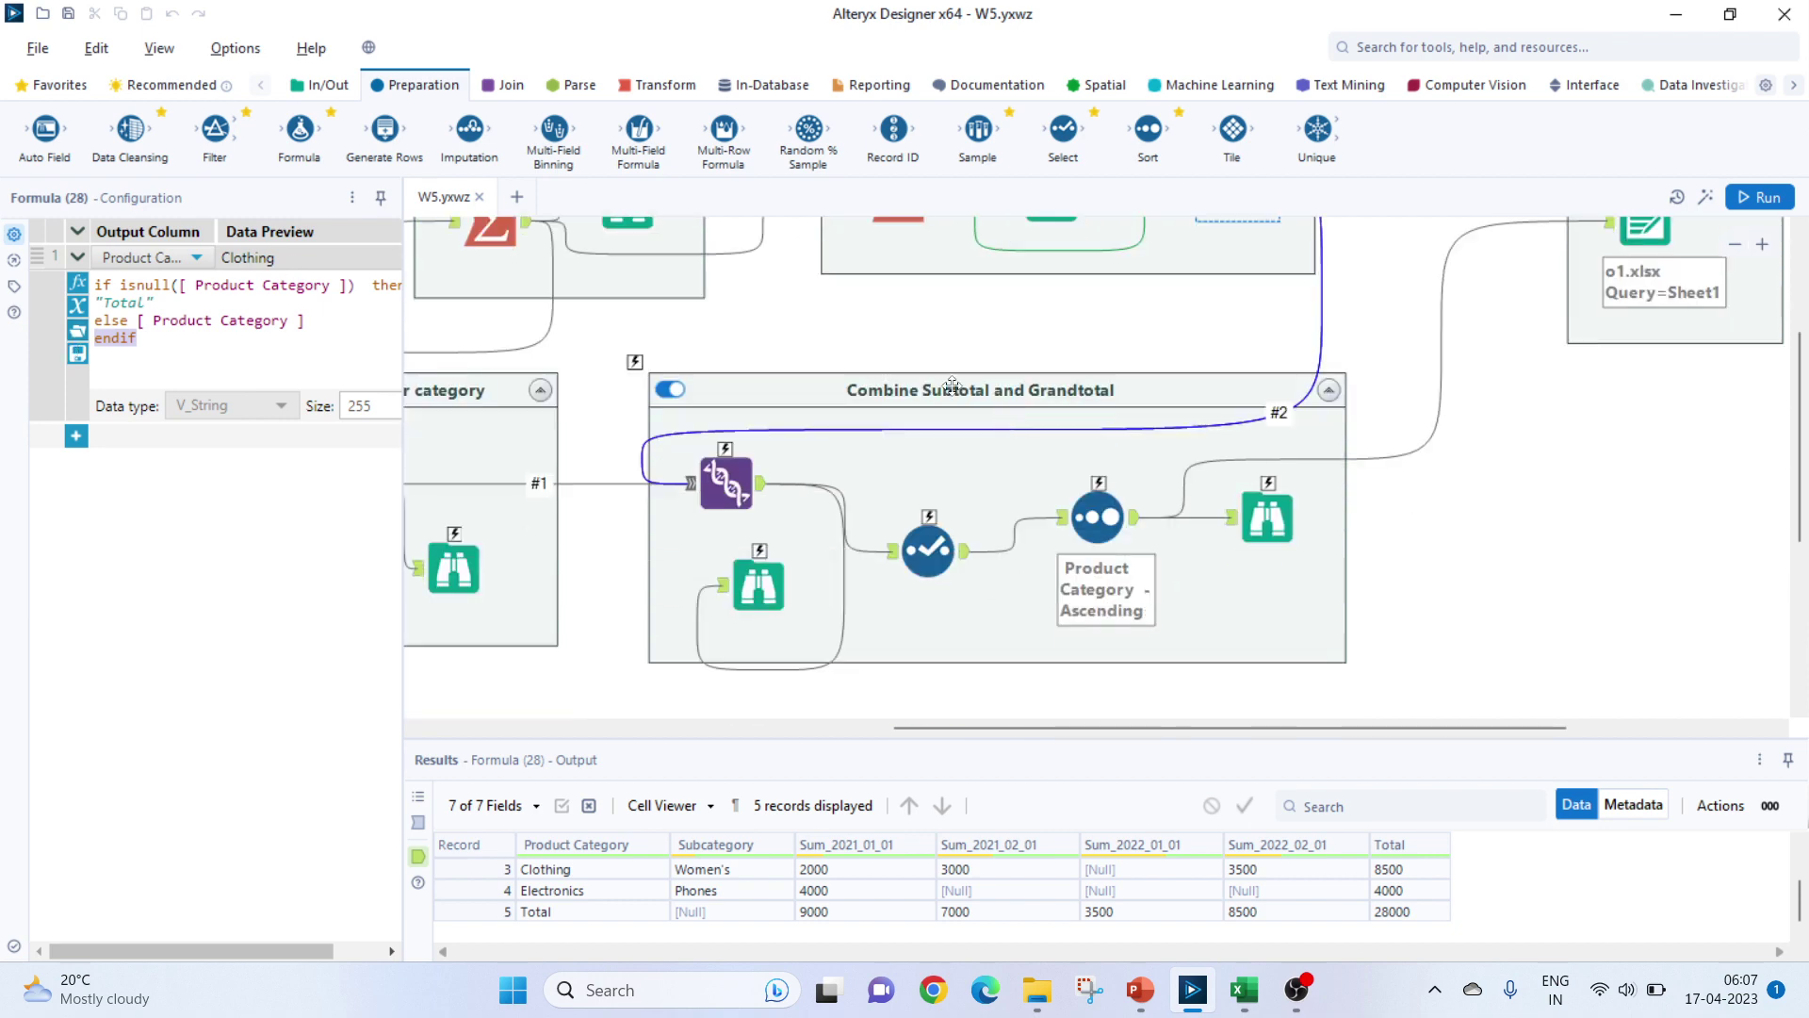
{"action": "scroll", "coordinate": [1316, 361], "scroll_direction": "up", "scroll_amount": 1}
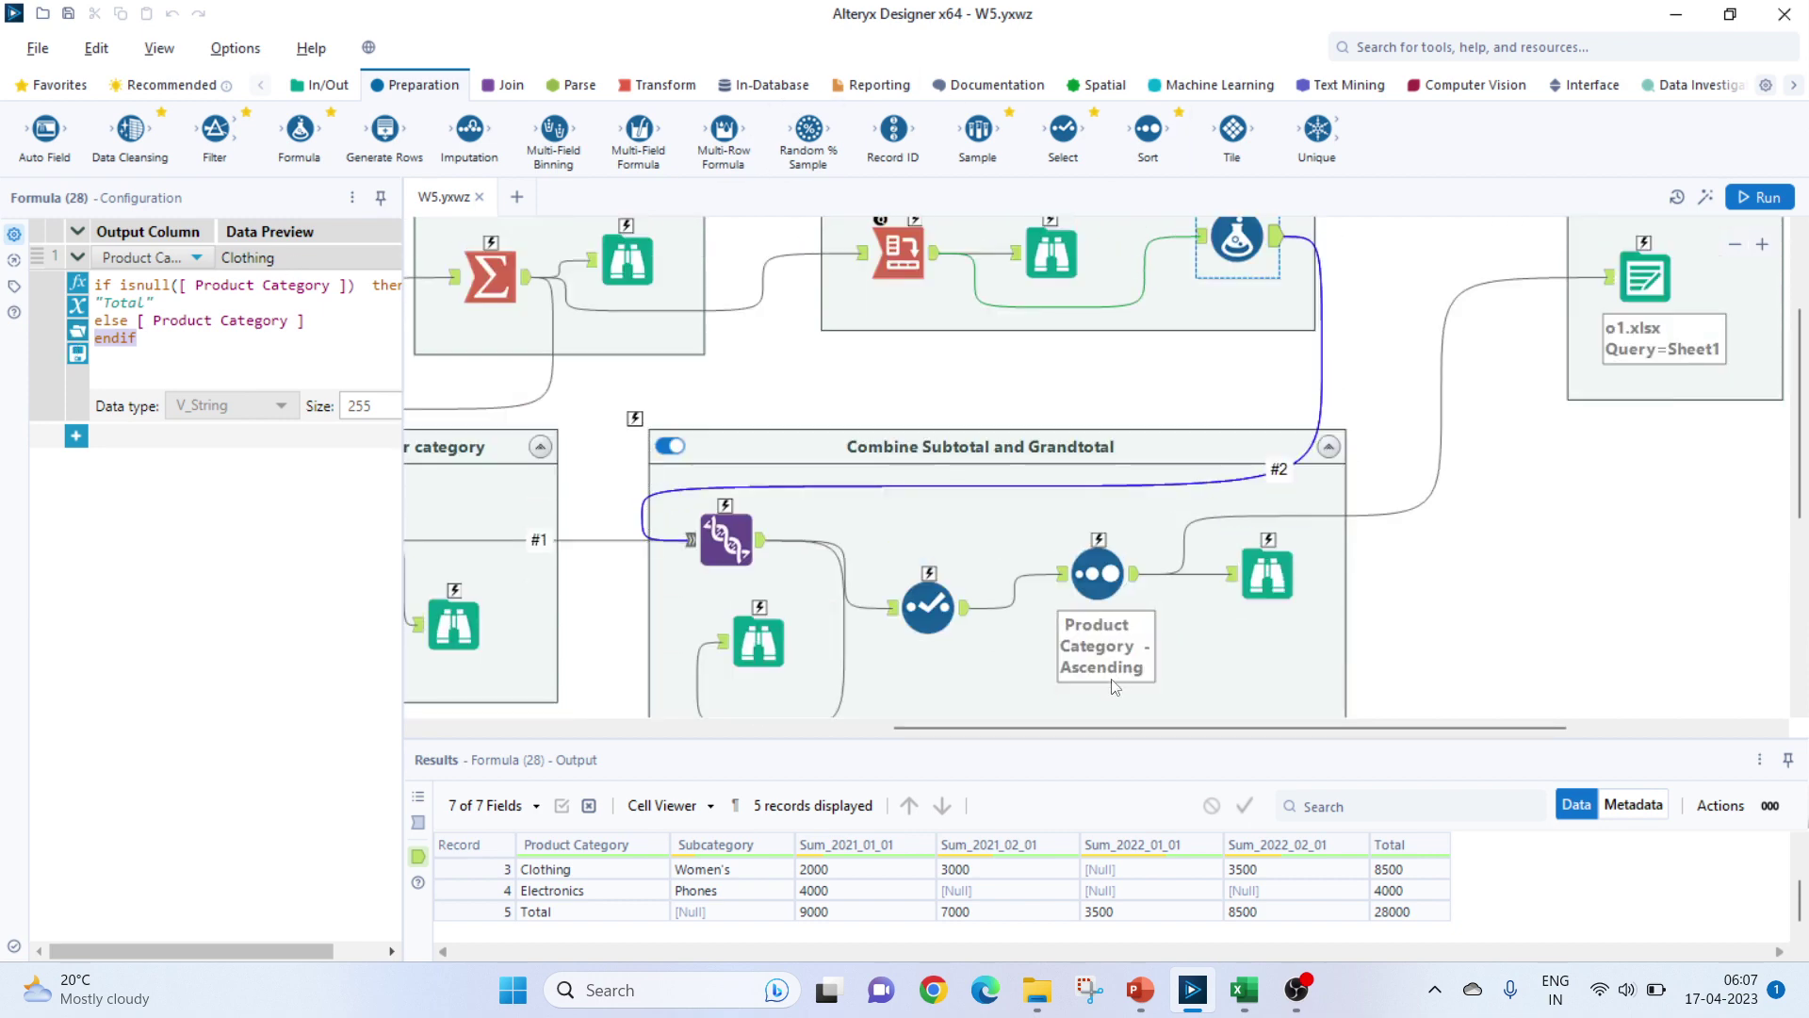
{"action": "left_click_drag", "start_coordinate": [1060, 729], "coordinate": [969, 738]}
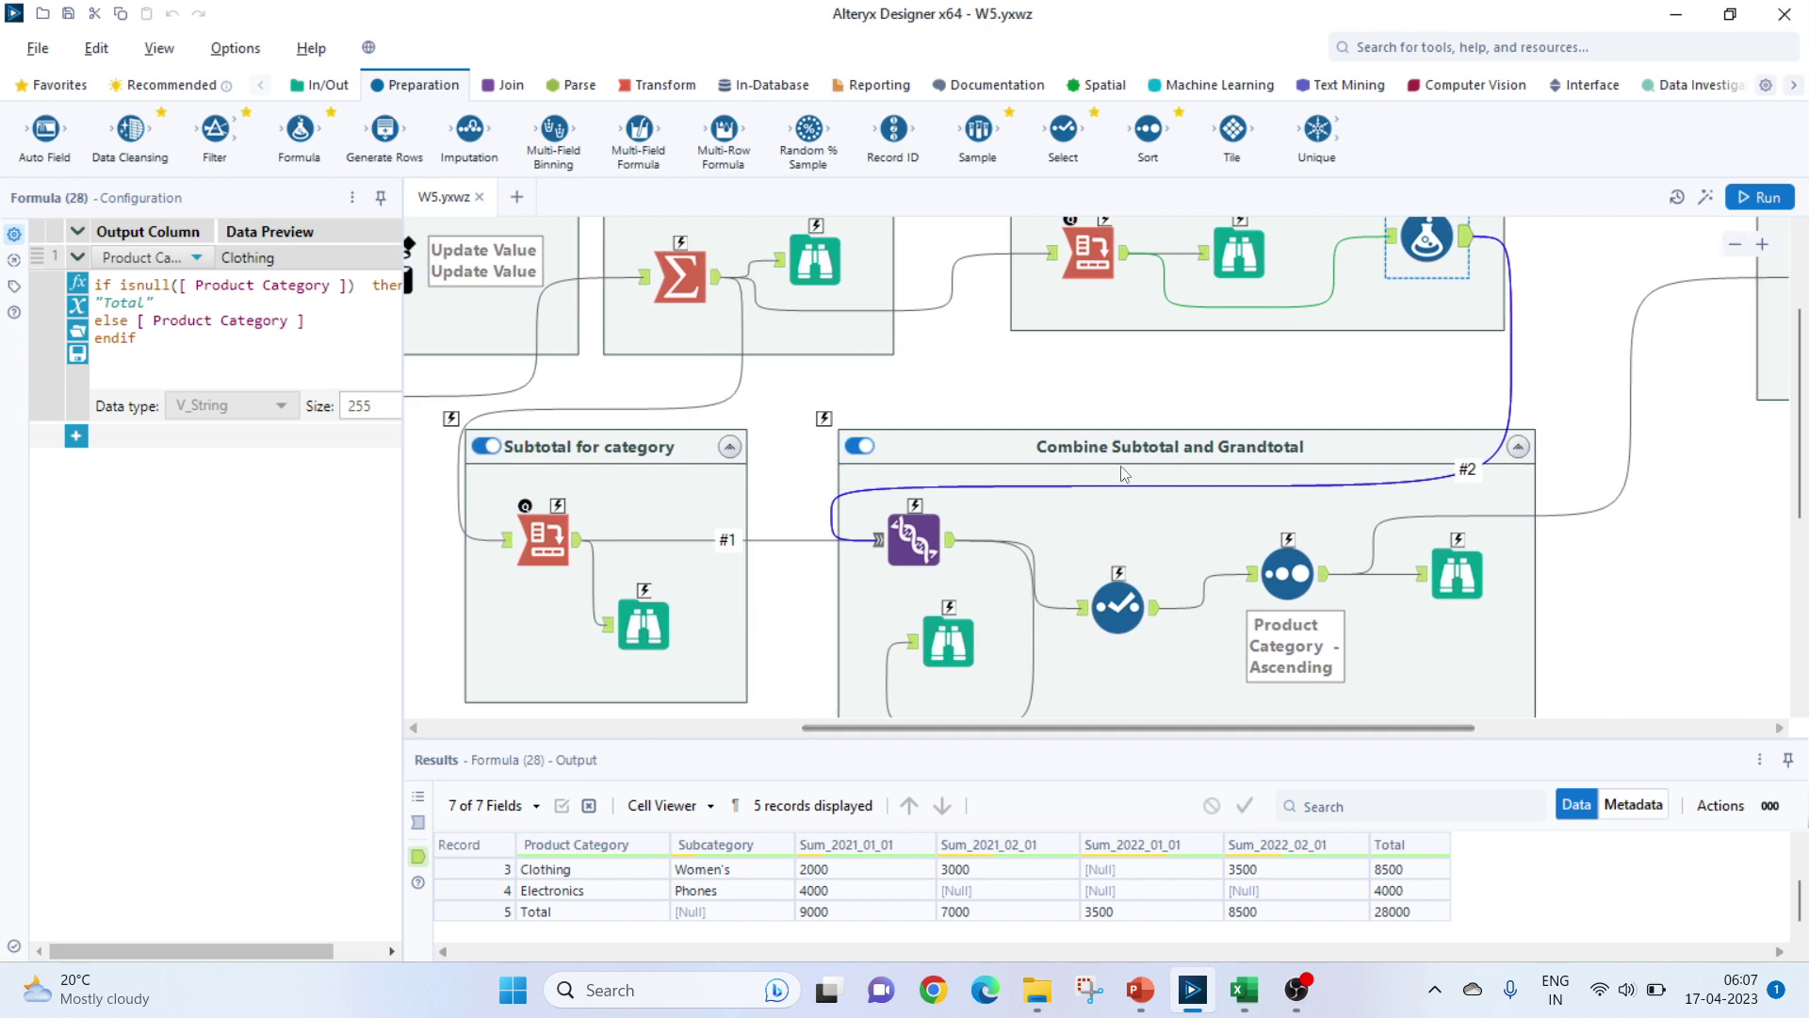
{"action": "scroll", "coordinate": [1036, 604], "scroll_direction": "up", "scroll_amount": 1}
{"action": "left_click", "coordinate": [1107, 544]}
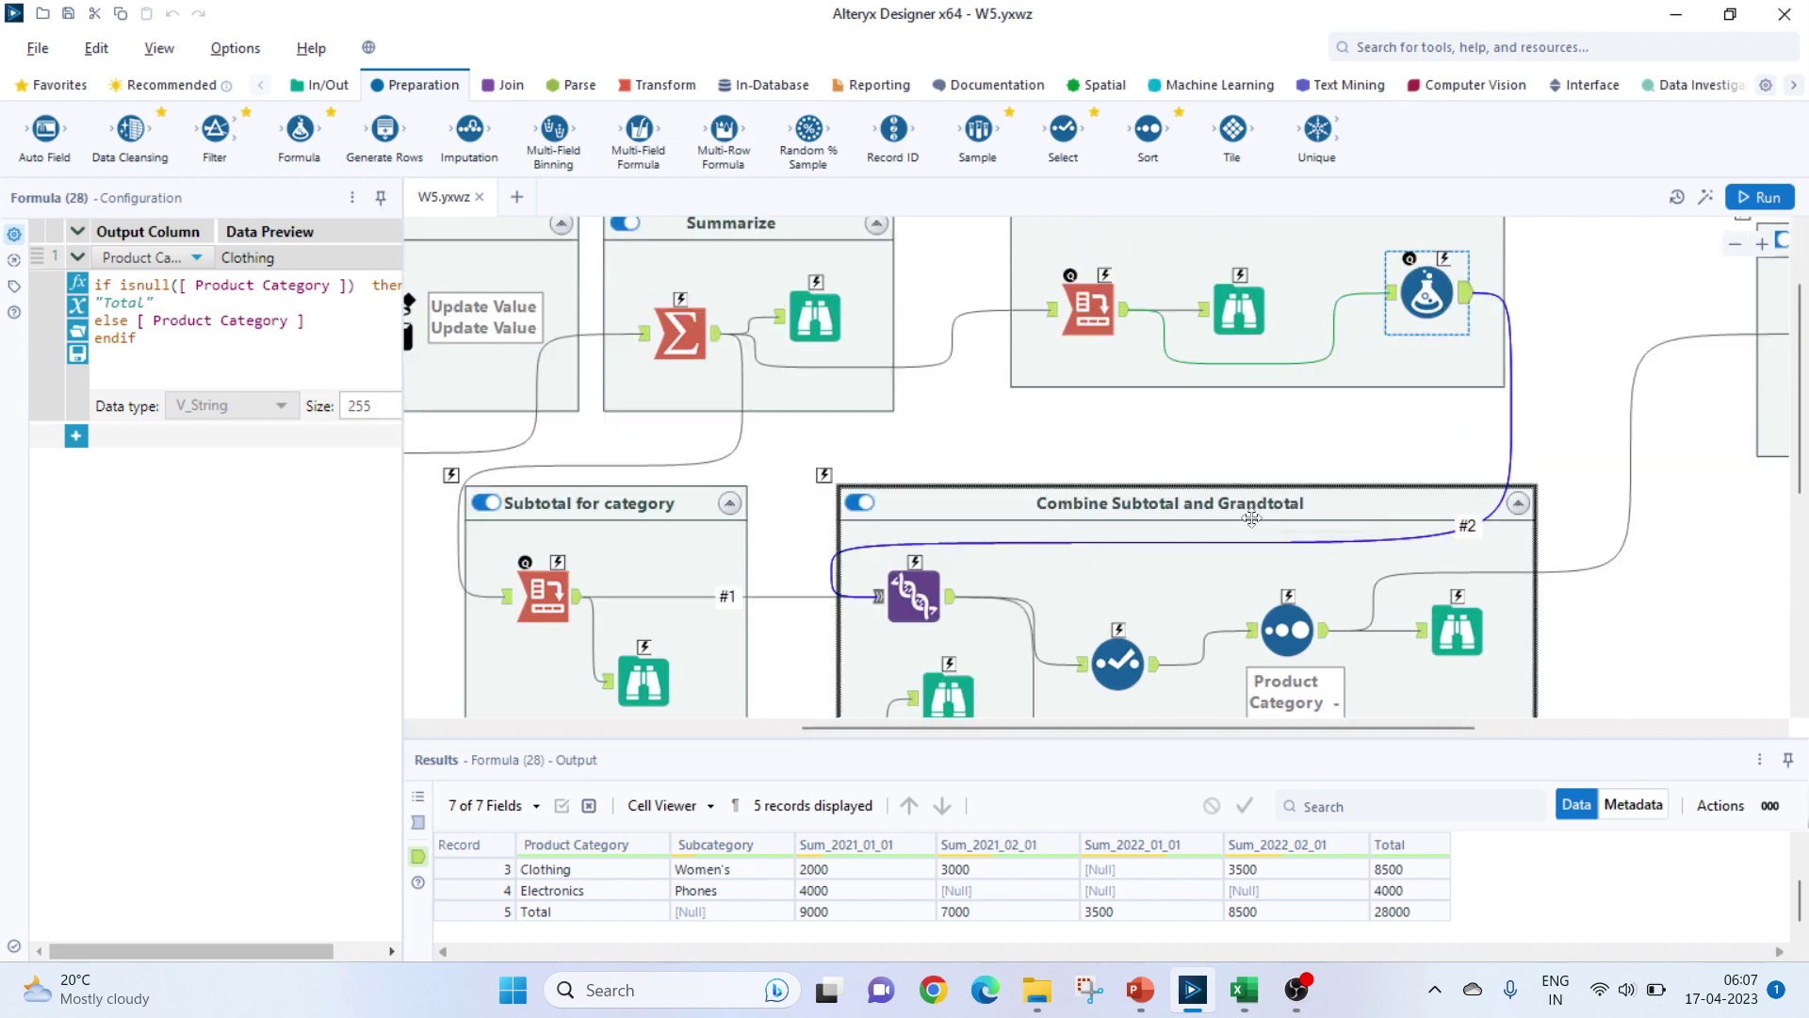
- Review the Union of subtotals and grand total: 8 records (Clothing 3, Electronics 2, Food 2, Total 1)
{"action": "left_click", "coordinate": [908, 589]}
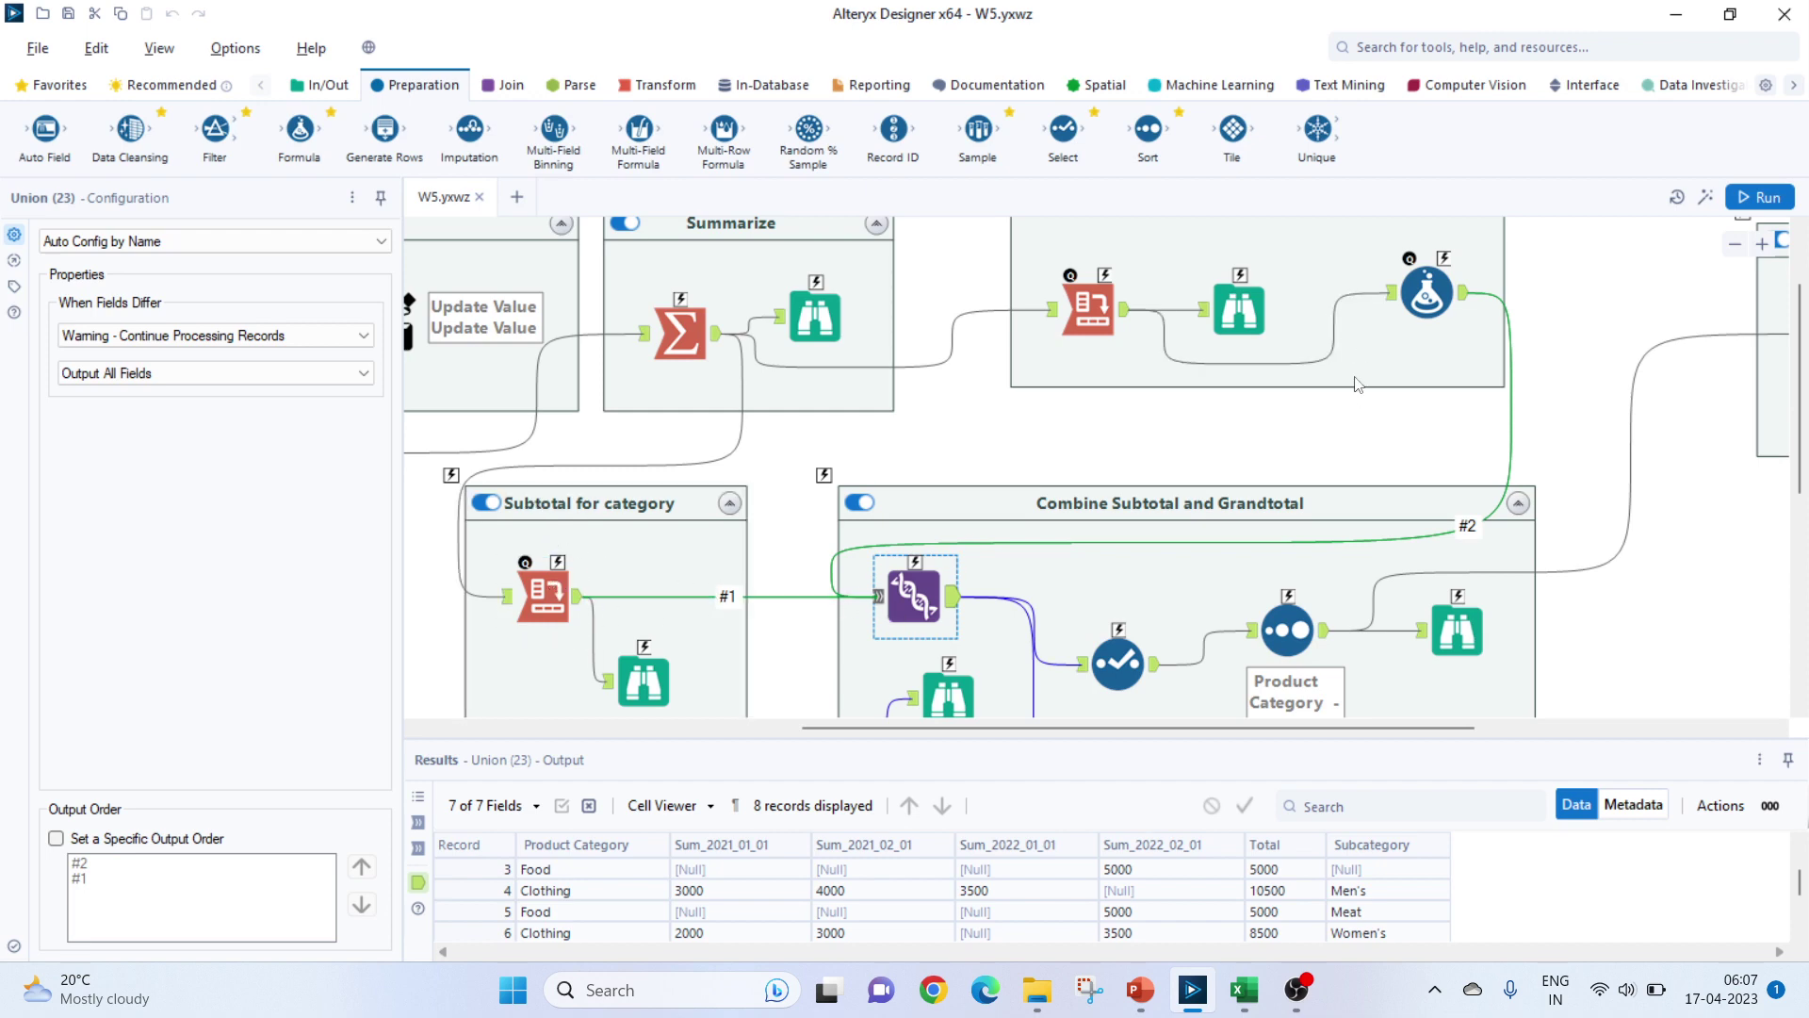
{"action": "scroll", "coordinate": [1357, 387], "scroll_direction": "up", "scroll_amount": 2}
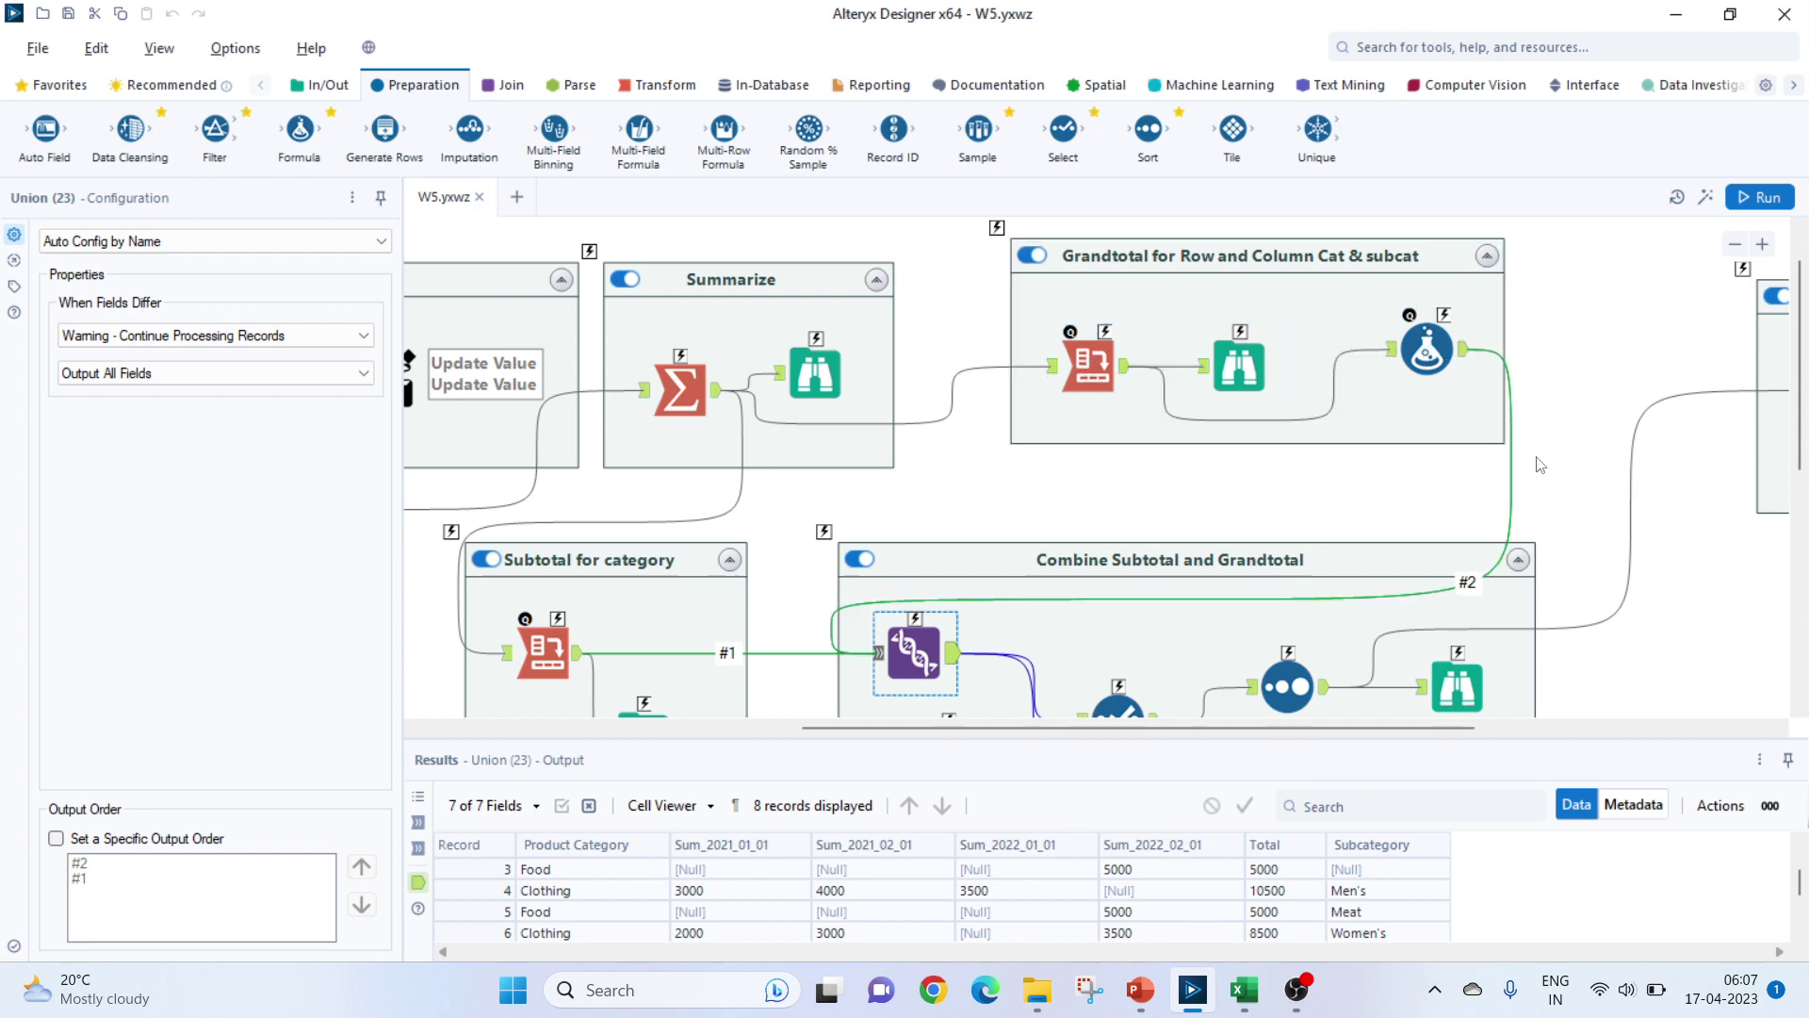
{"action": "scroll", "coordinate": [1213, 496], "scroll_direction": "down", "scroll_amount": 1}
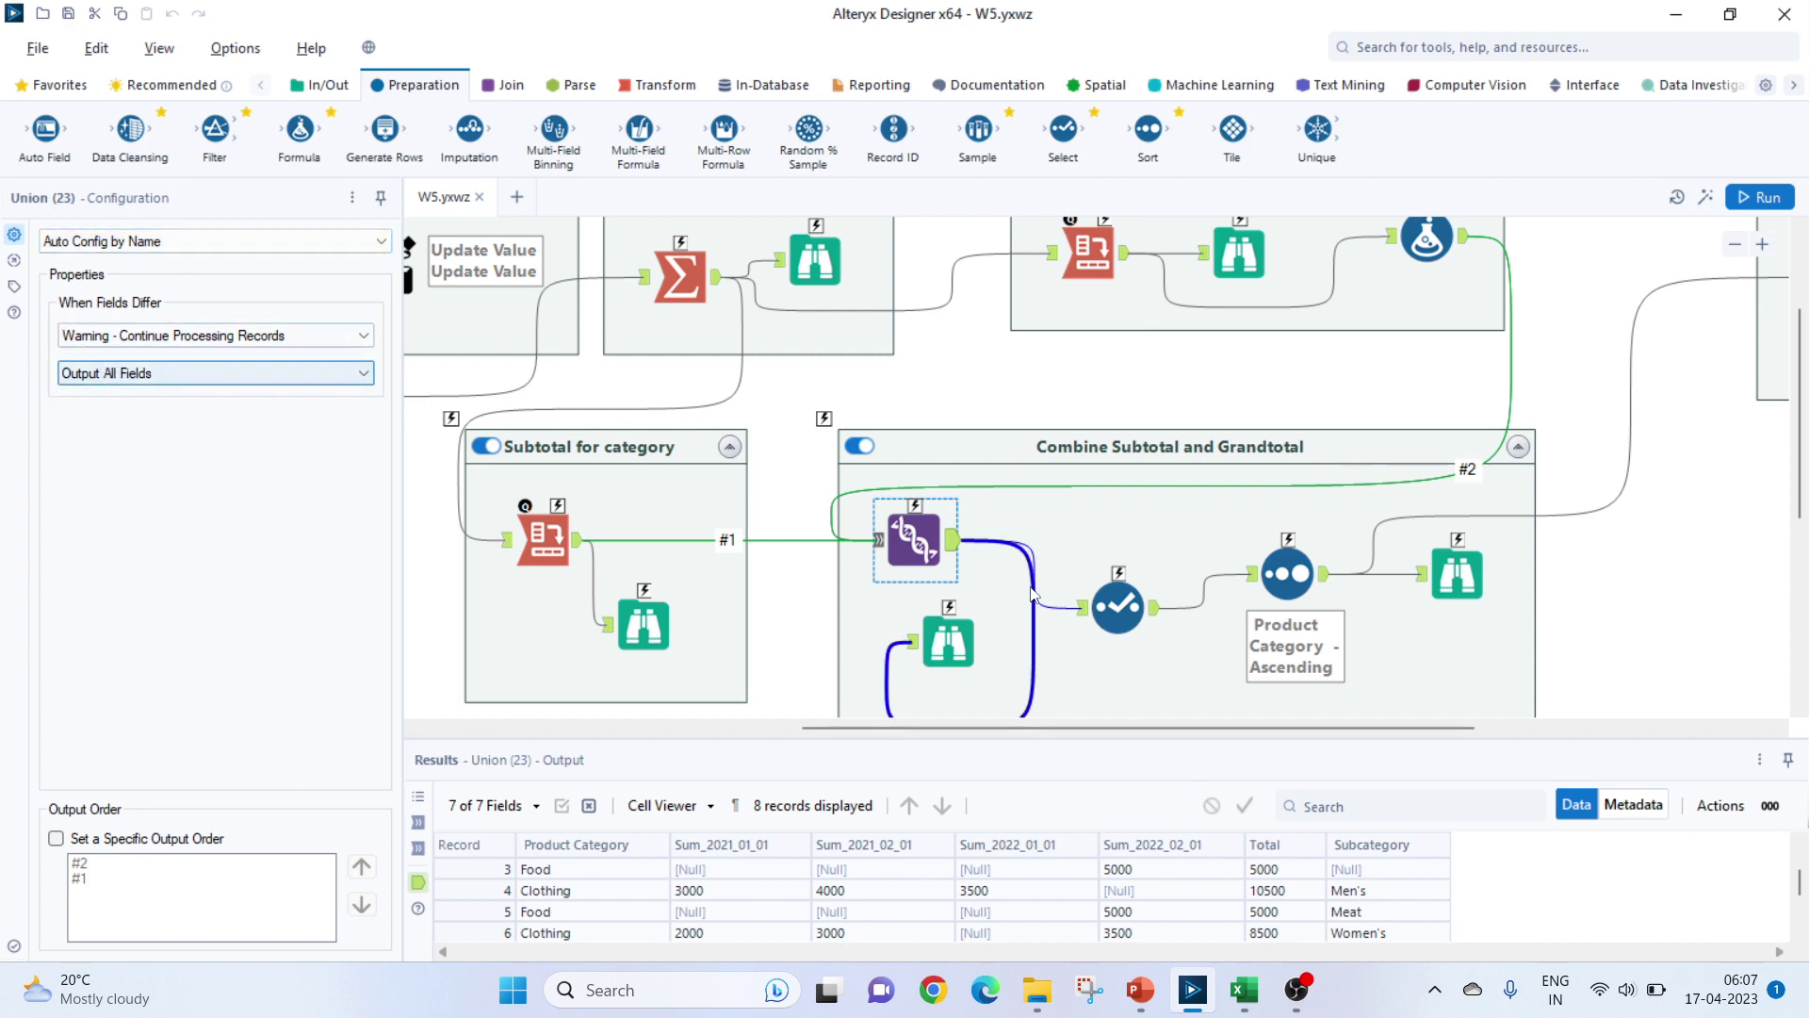
{"action": "scroll", "coordinate": [942, 603], "scroll_direction": "down", "scroll_amount": 1}
- Review the 8-record field profile from the Browse tool after the Union
{"action": "left_click", "coordinate": [944, 592]}
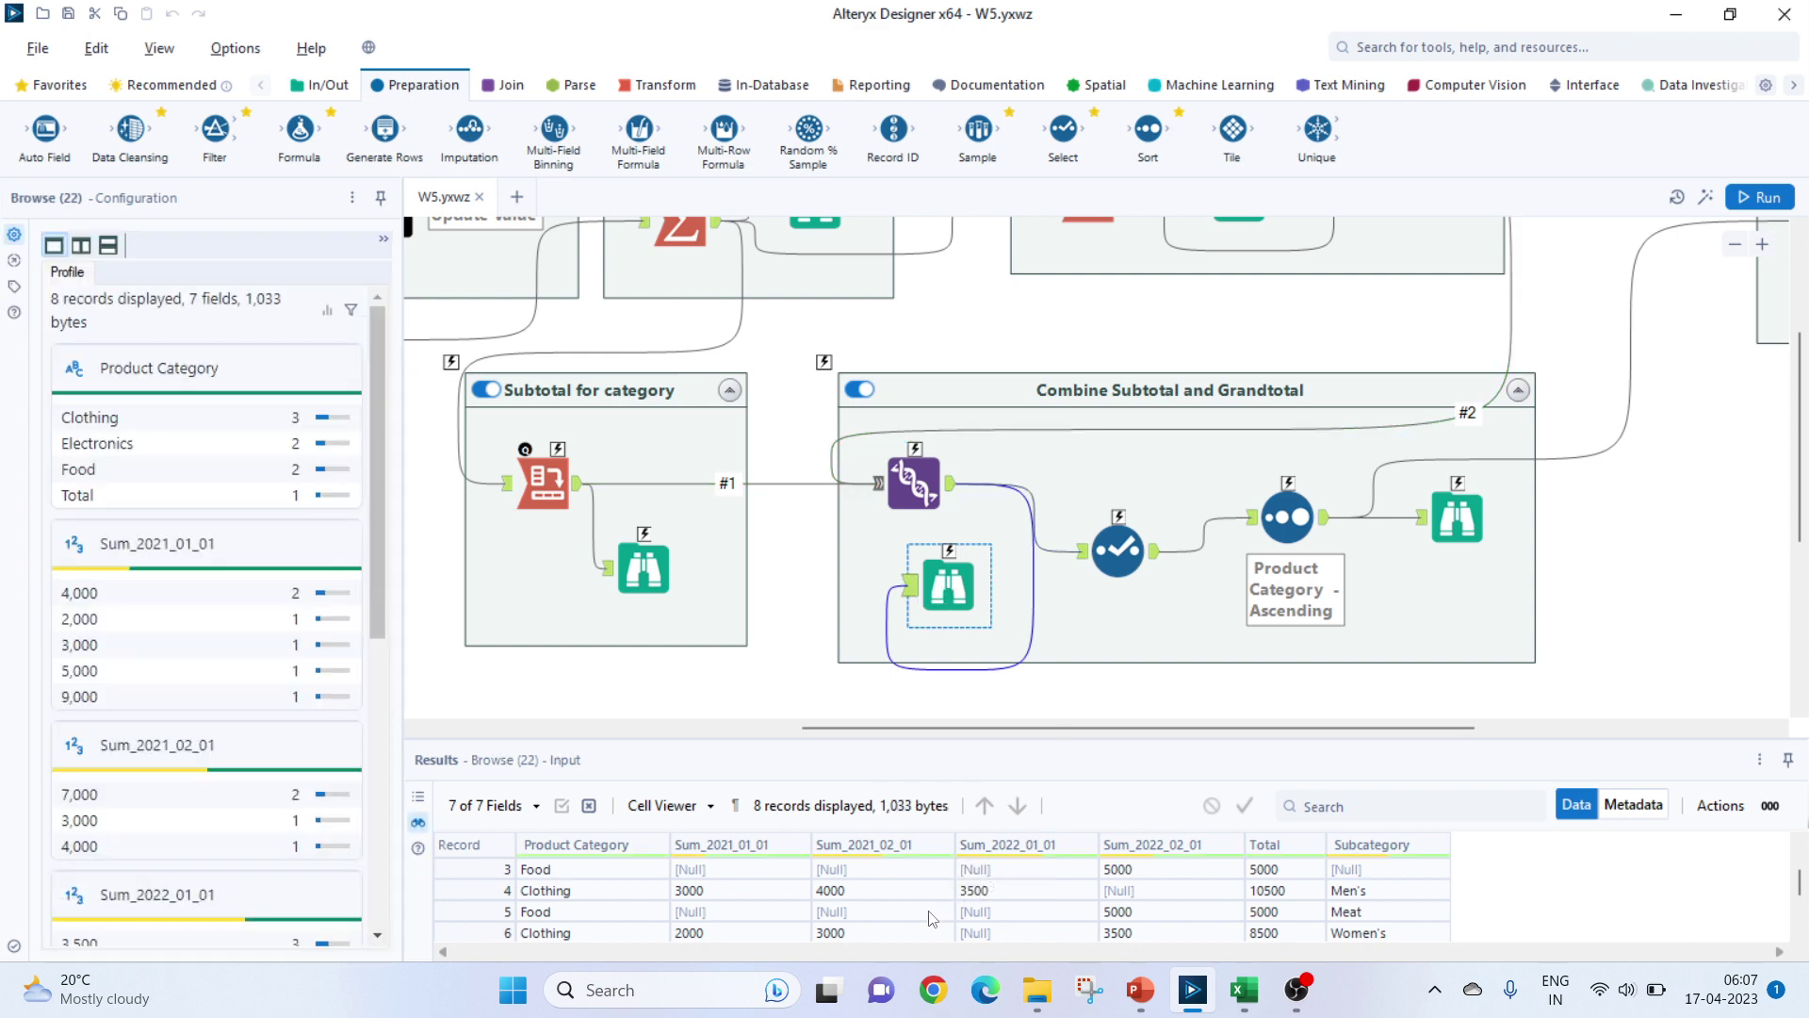
{"action": "scroll", "coordinate": [931, 919], "scroll_direction": "down", "scroll_amount": 1}
{"action": "scroll", "coordinate": [931, 919], "scroll_direction": "up", "scroll_amount": 2}
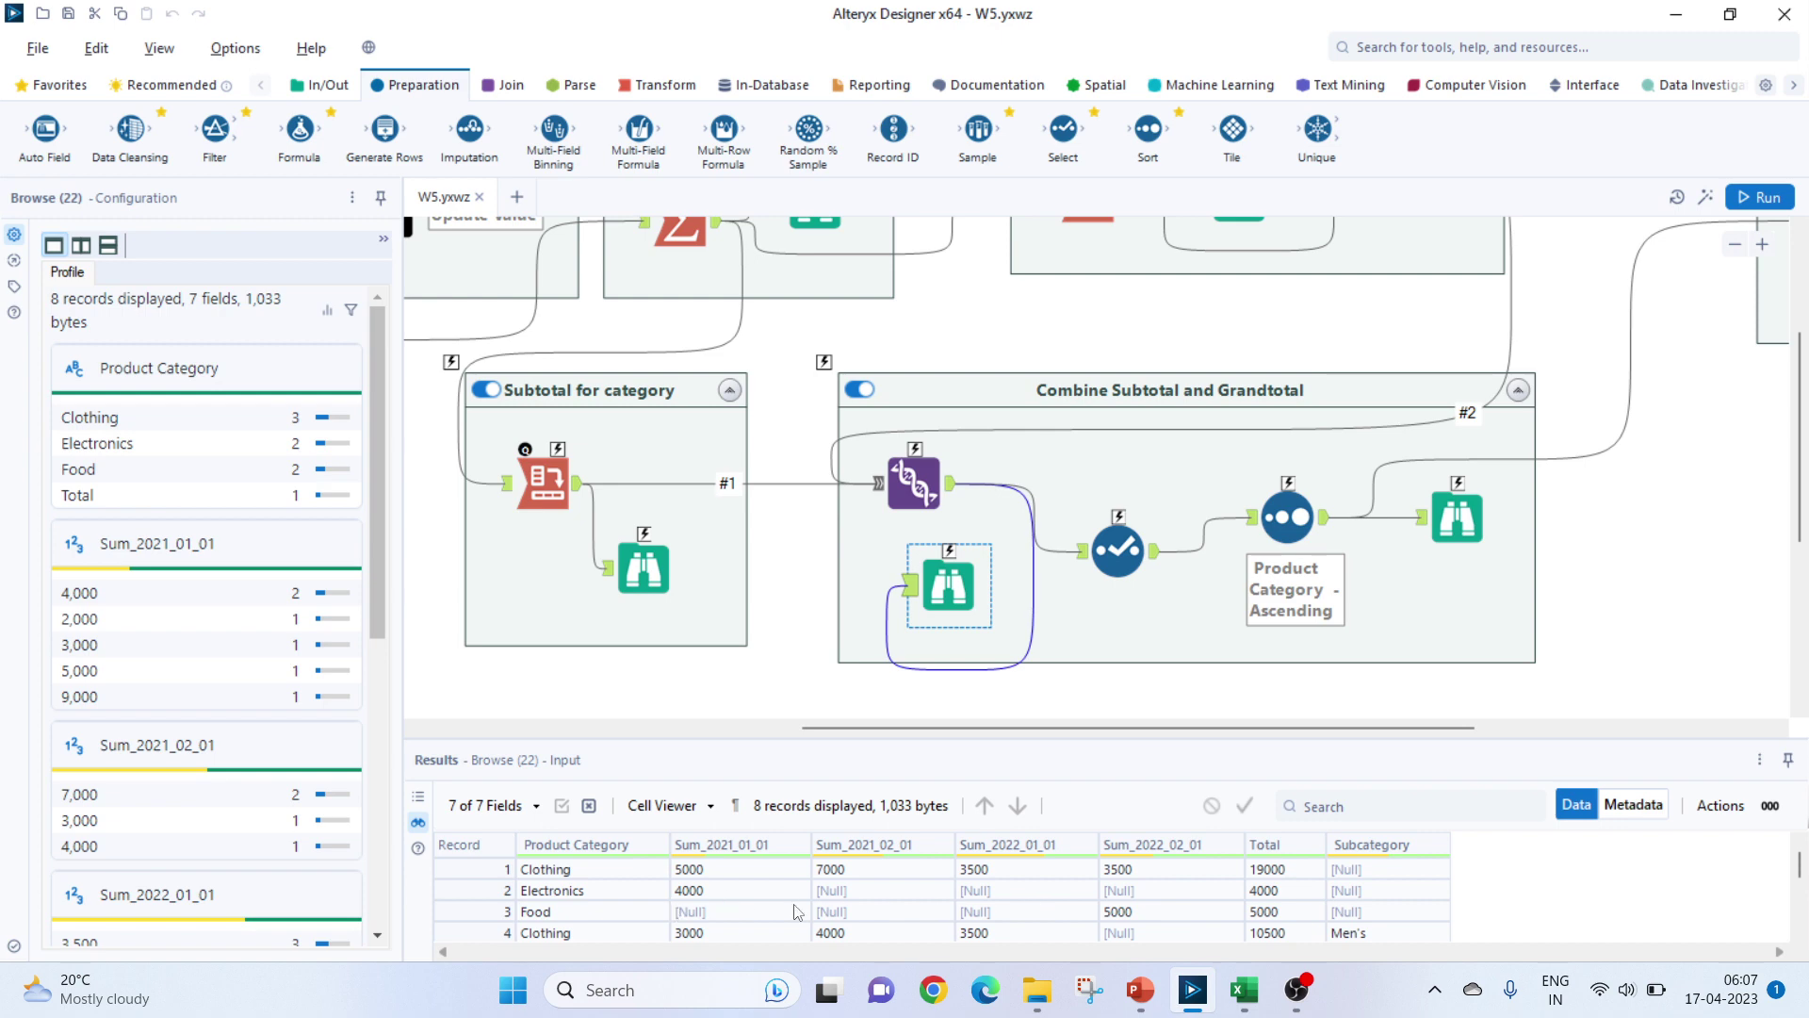
{"action": "scroll", "coordinate": [1378, 904], "scroll_direction": "down", "scroll_amount": 1}
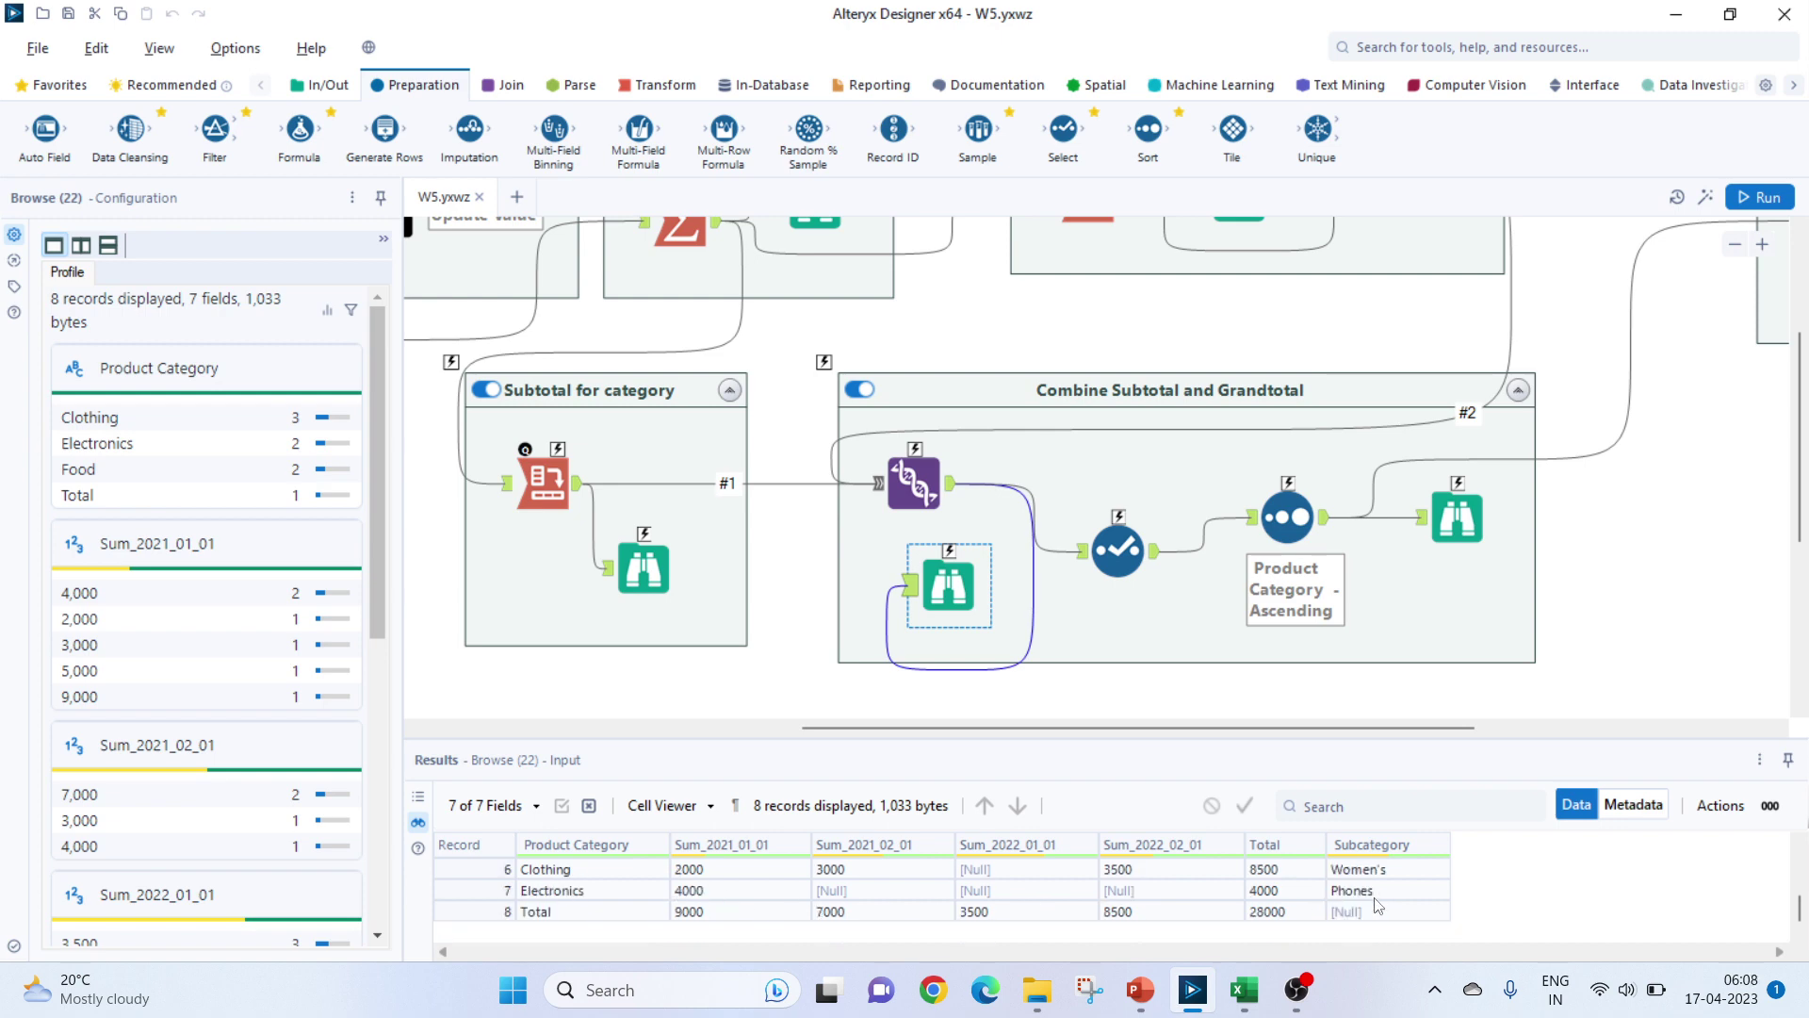
{"action": "scroll", "coordinate": [1376, 900], "scroll_direction": "up", "scroll_amount": 1}
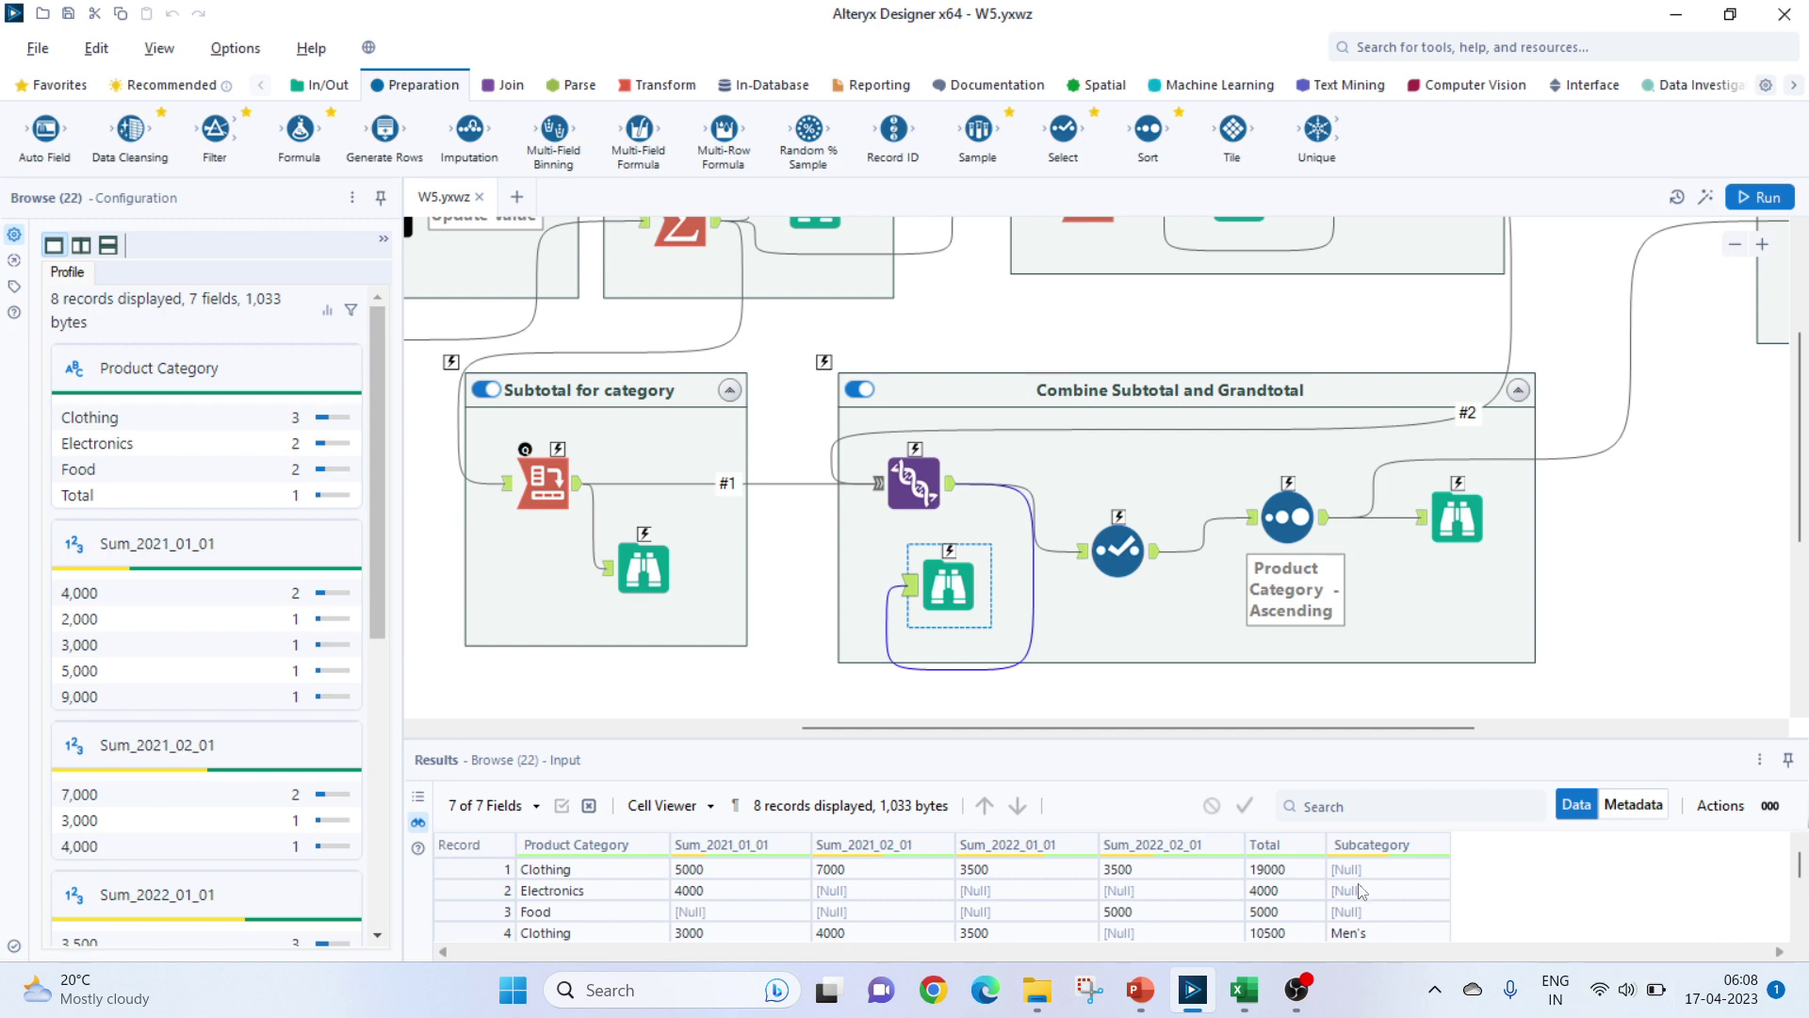
{"action": "scroll", "coordinate": [1375, 905], "scroll_direction": "down", "scroll_amount": 2}
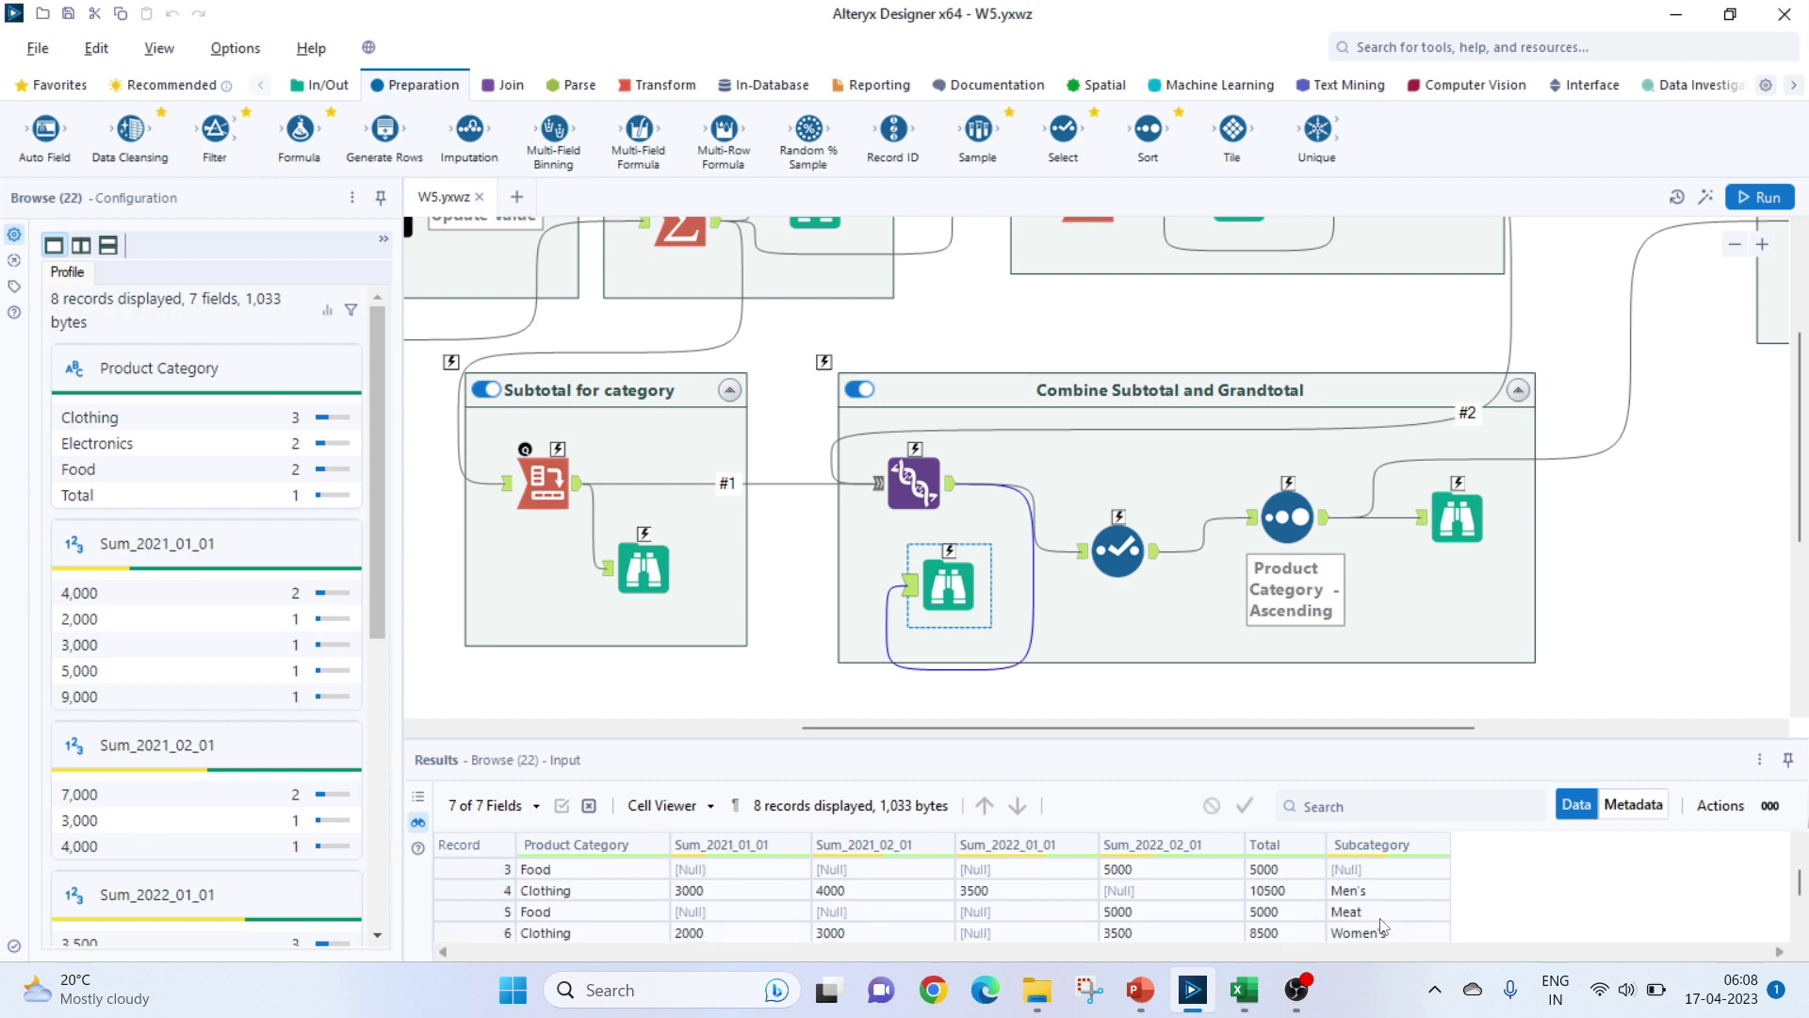
- Confirm the 28000 Total row matches the Excel South pivot's Grand Total
{"action": "left_click", "coordinate": [1245, 989]}
{"action": "left_click", "coordinate": [220, 520]}
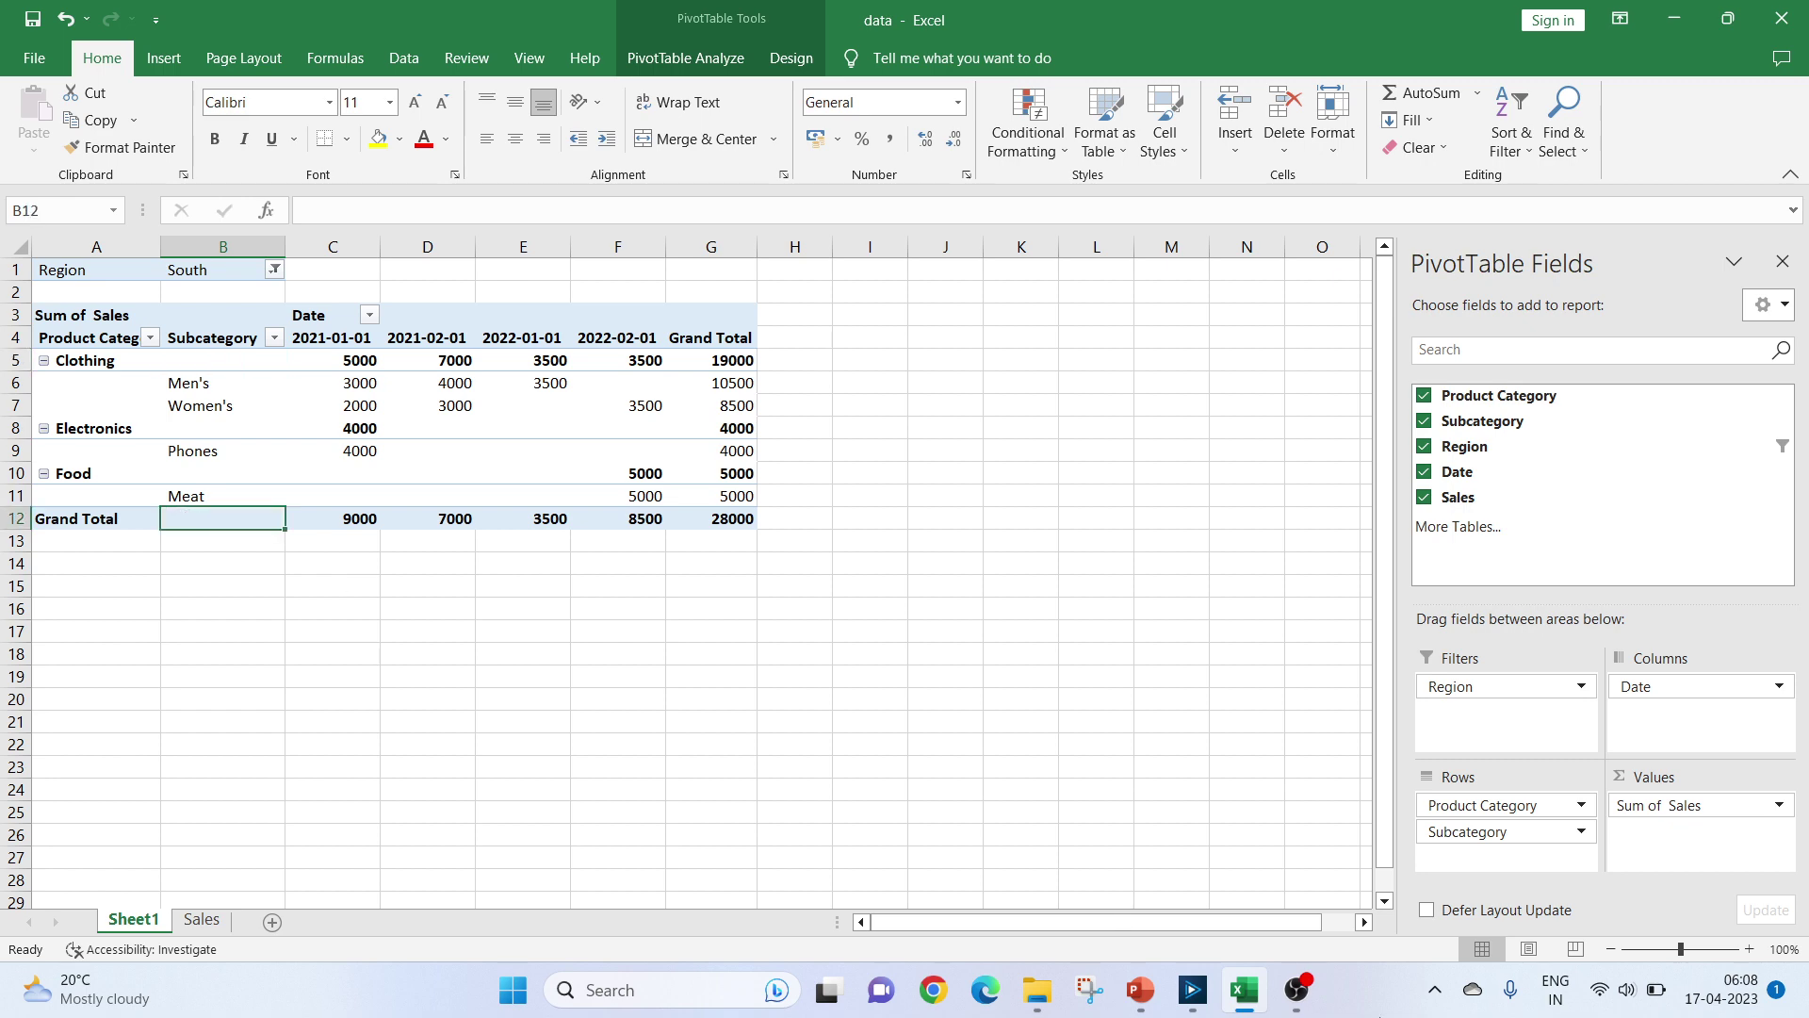
{"action": "left_click", "coordinate": [1195, 991]}
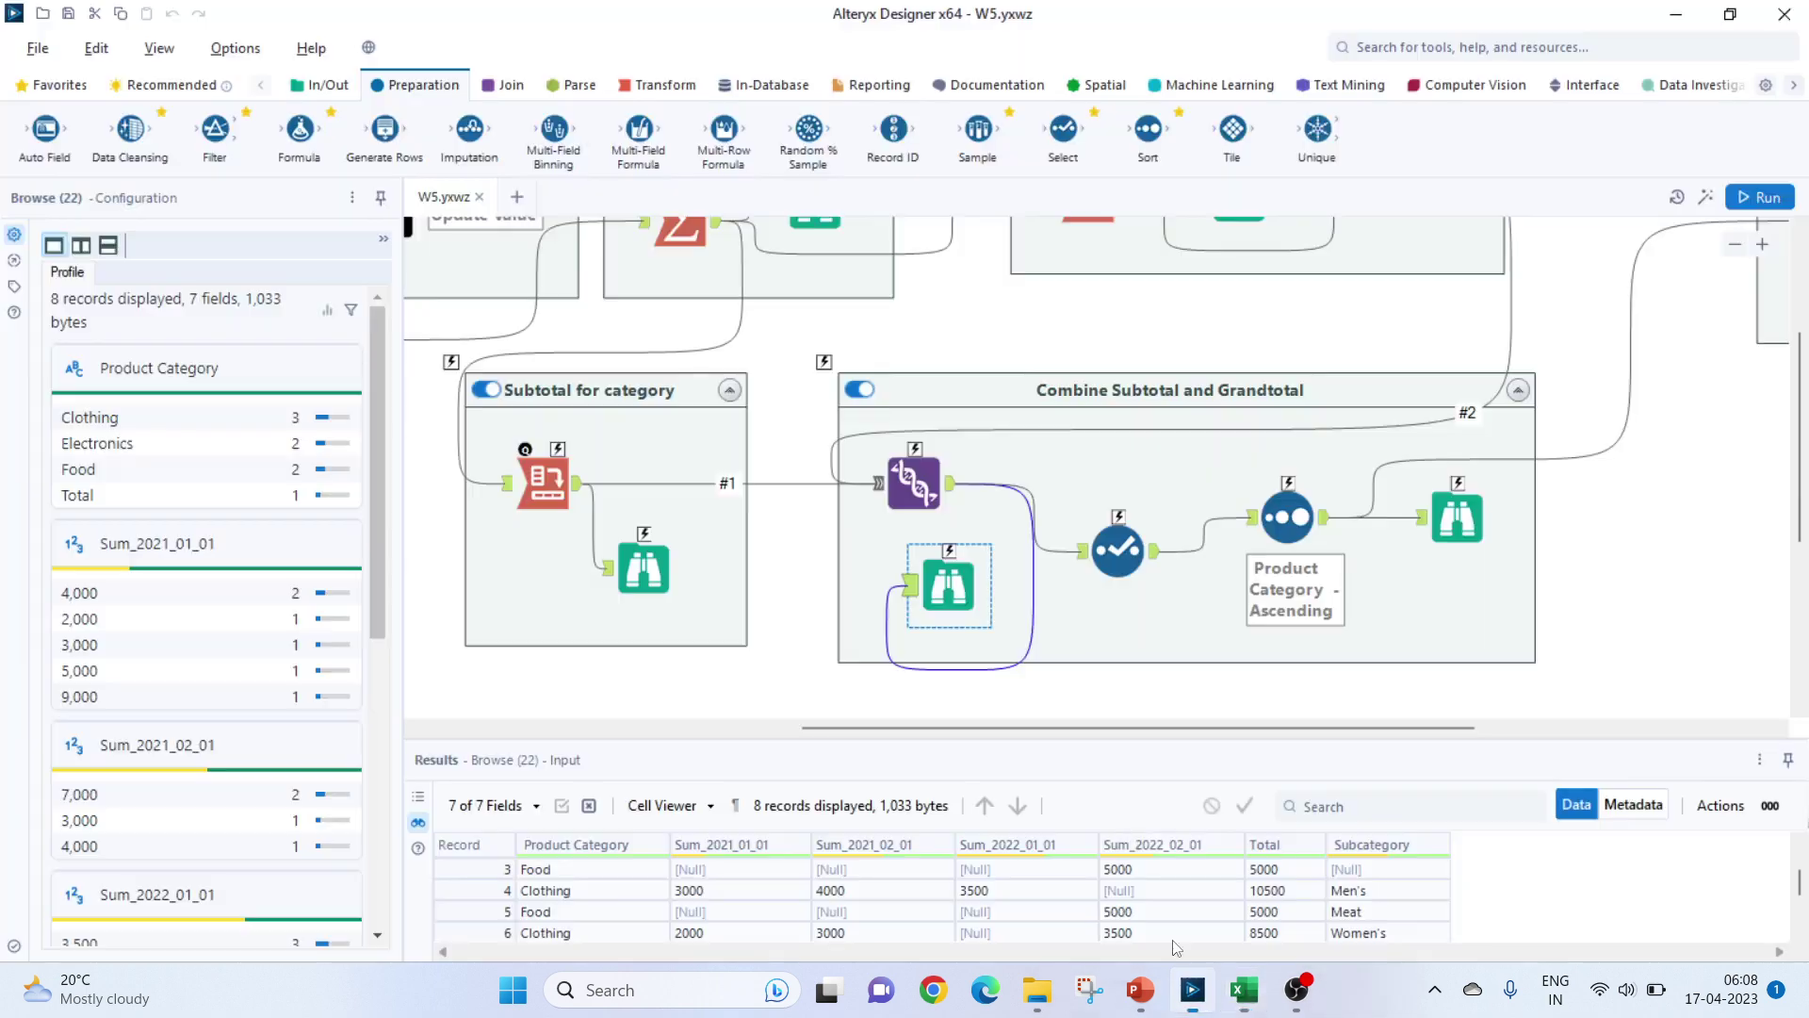
- In the Select tool, move Subcategory to sit right after Product Category
{"action": "left_click", "coordinate": [1119, 551]}
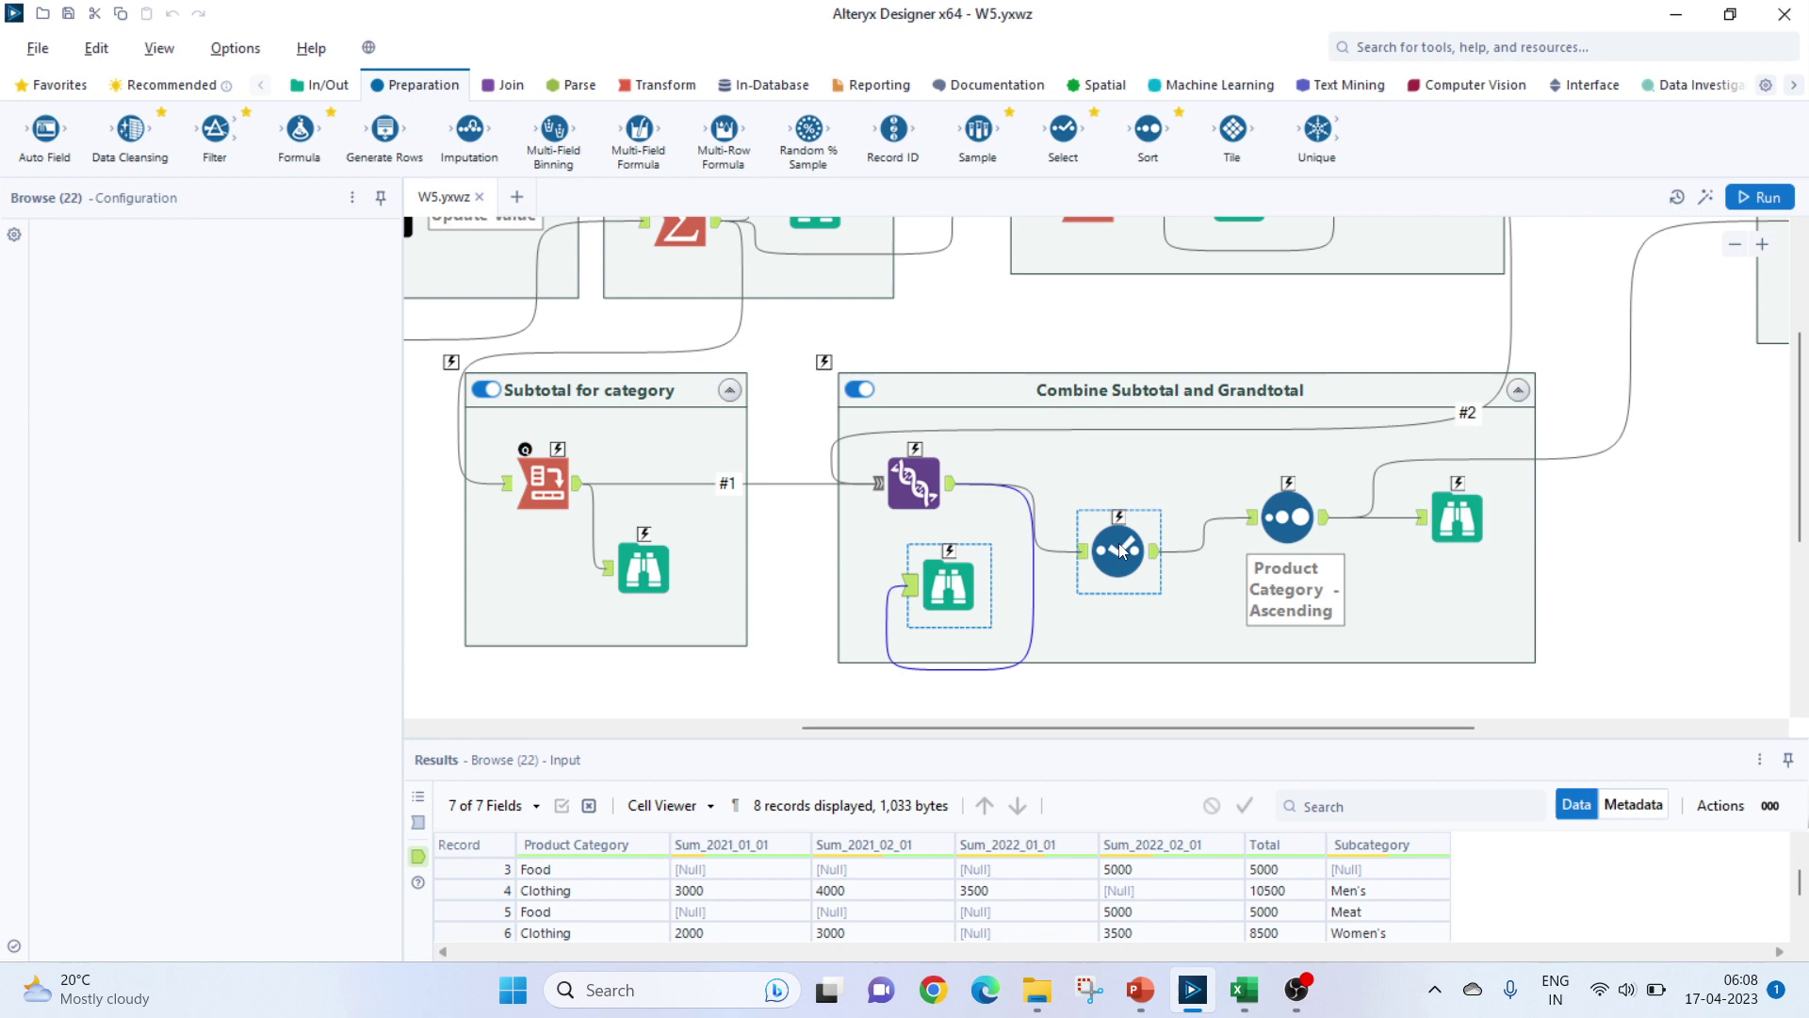
{"action": "left_click", "coordinate": [970, 579]}
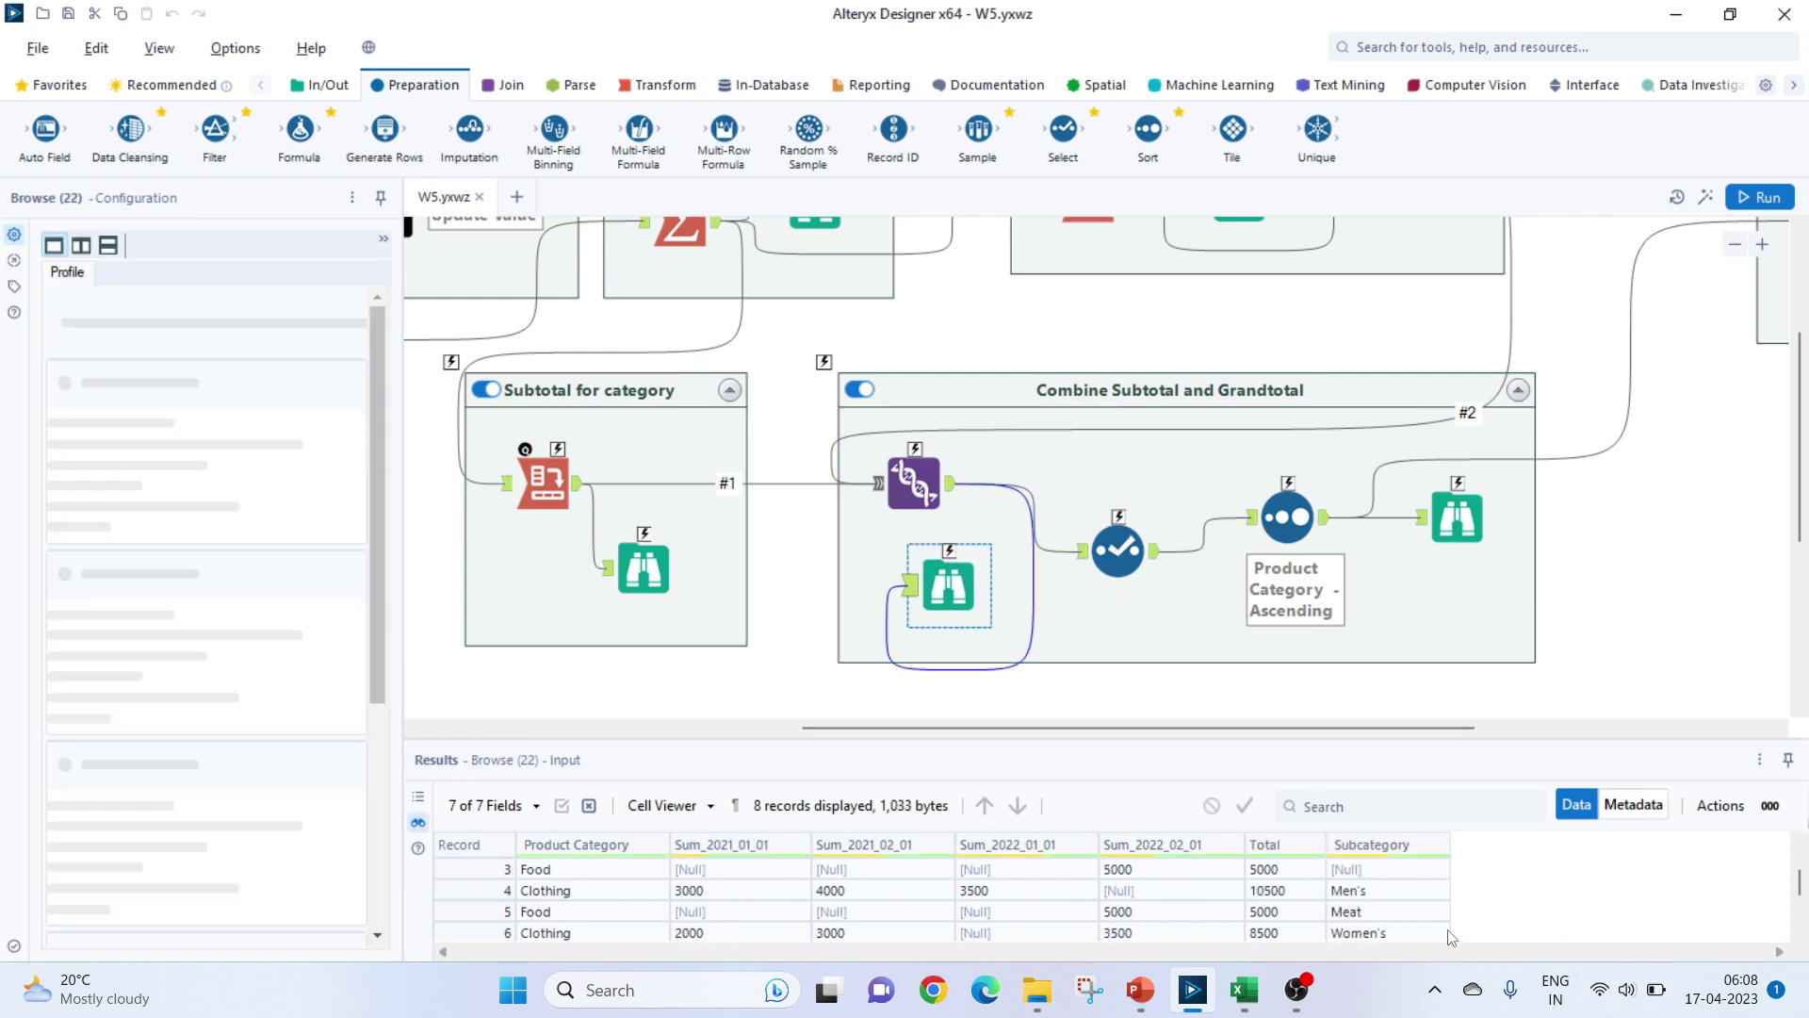
{"action": "mouse_move", "coordinate": [1422, 859]}
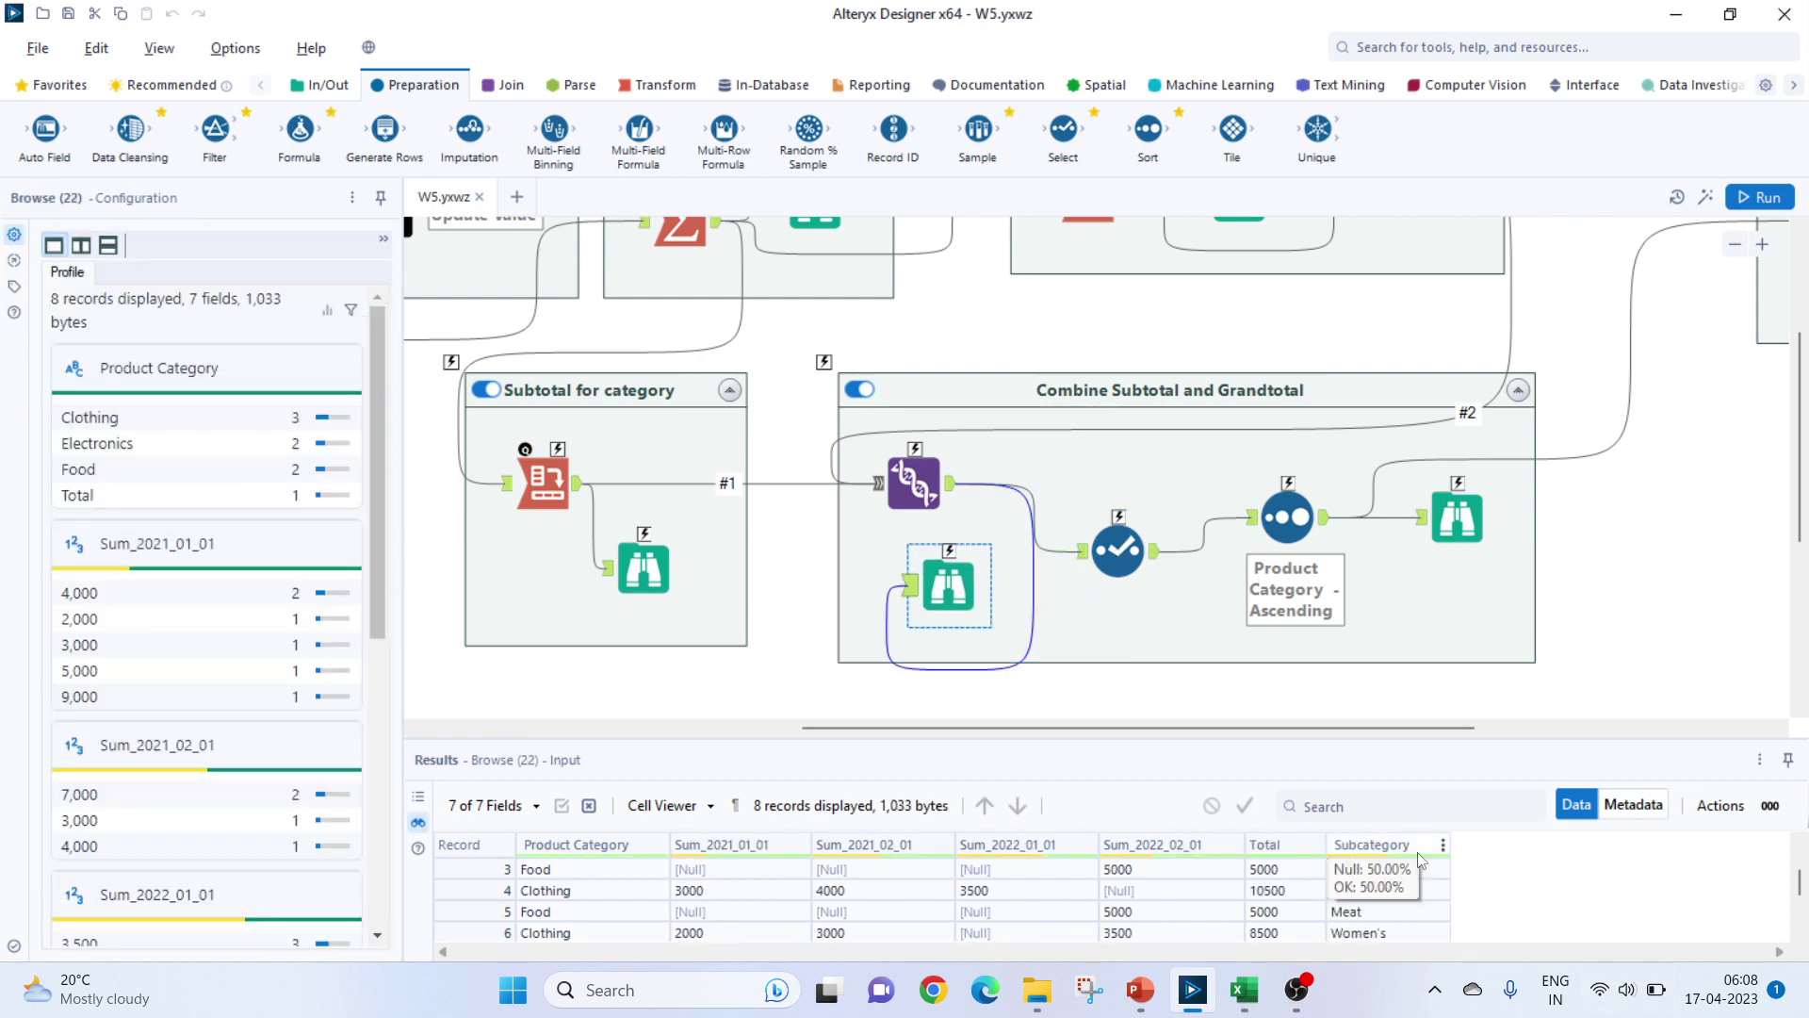
{"action": "left_click", "coordinate": [1112, 558]}
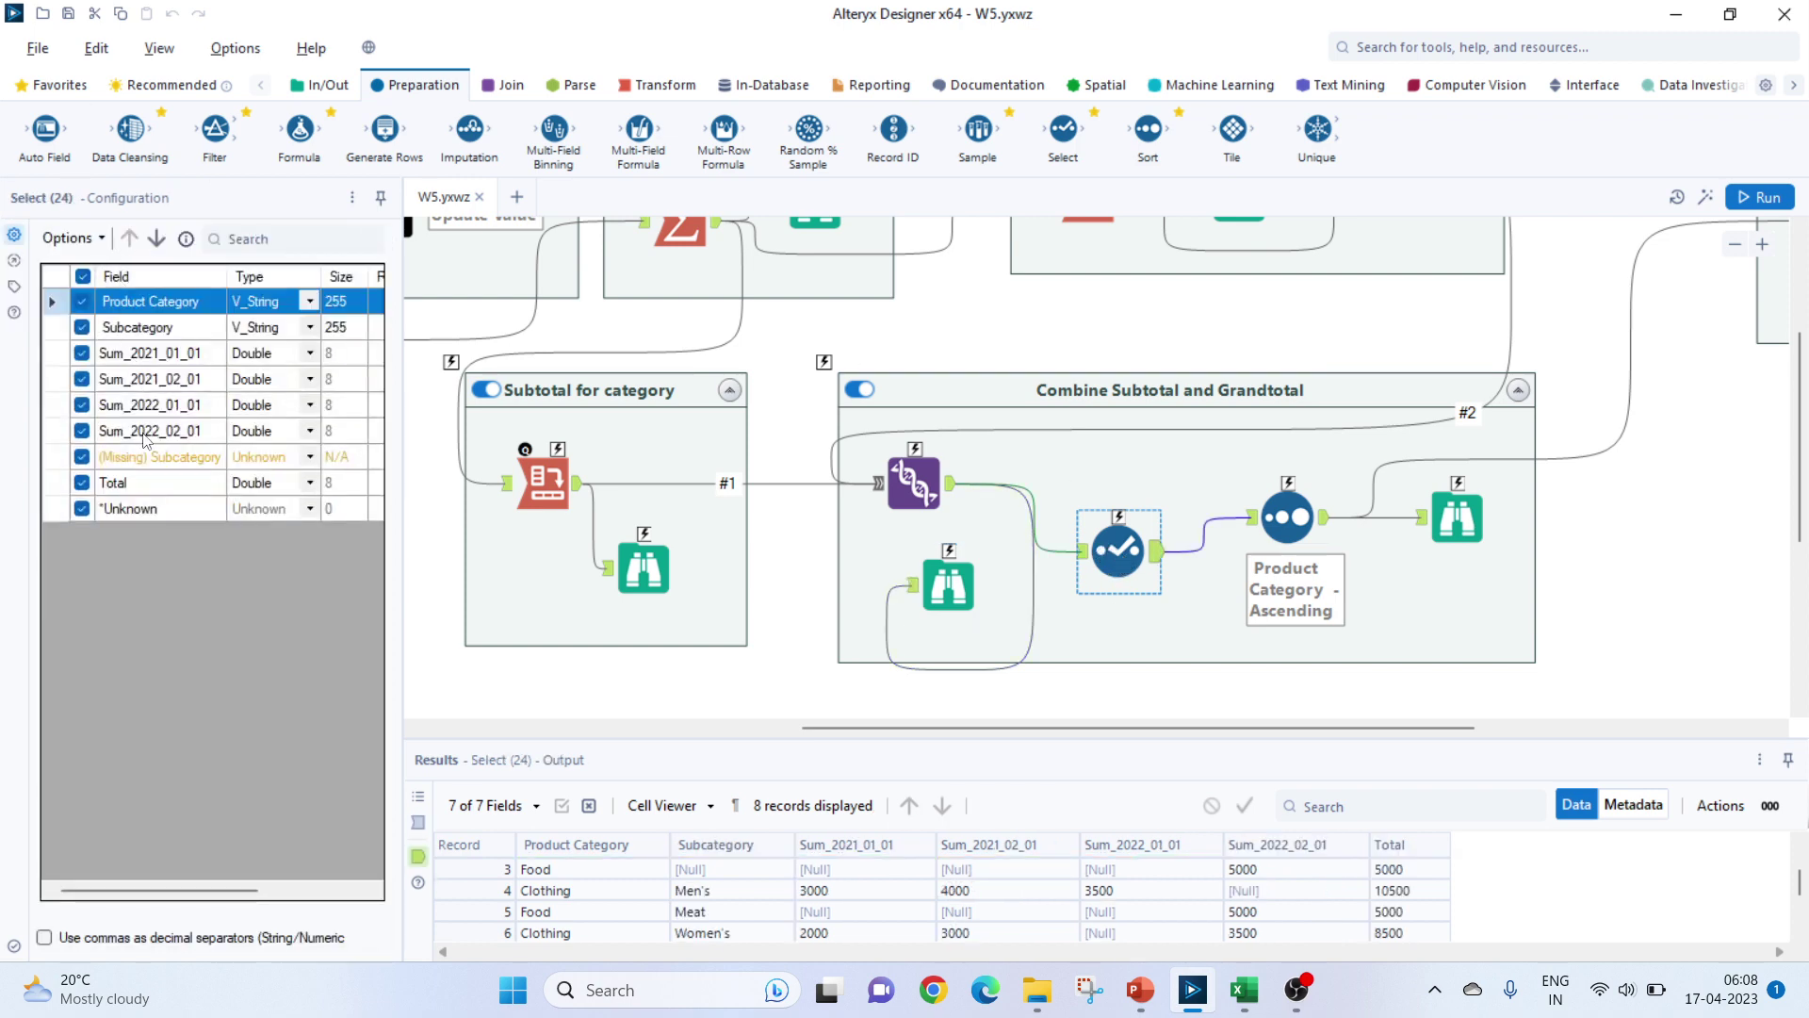
{"action": "left_click", "coordinate": [136, 330]}
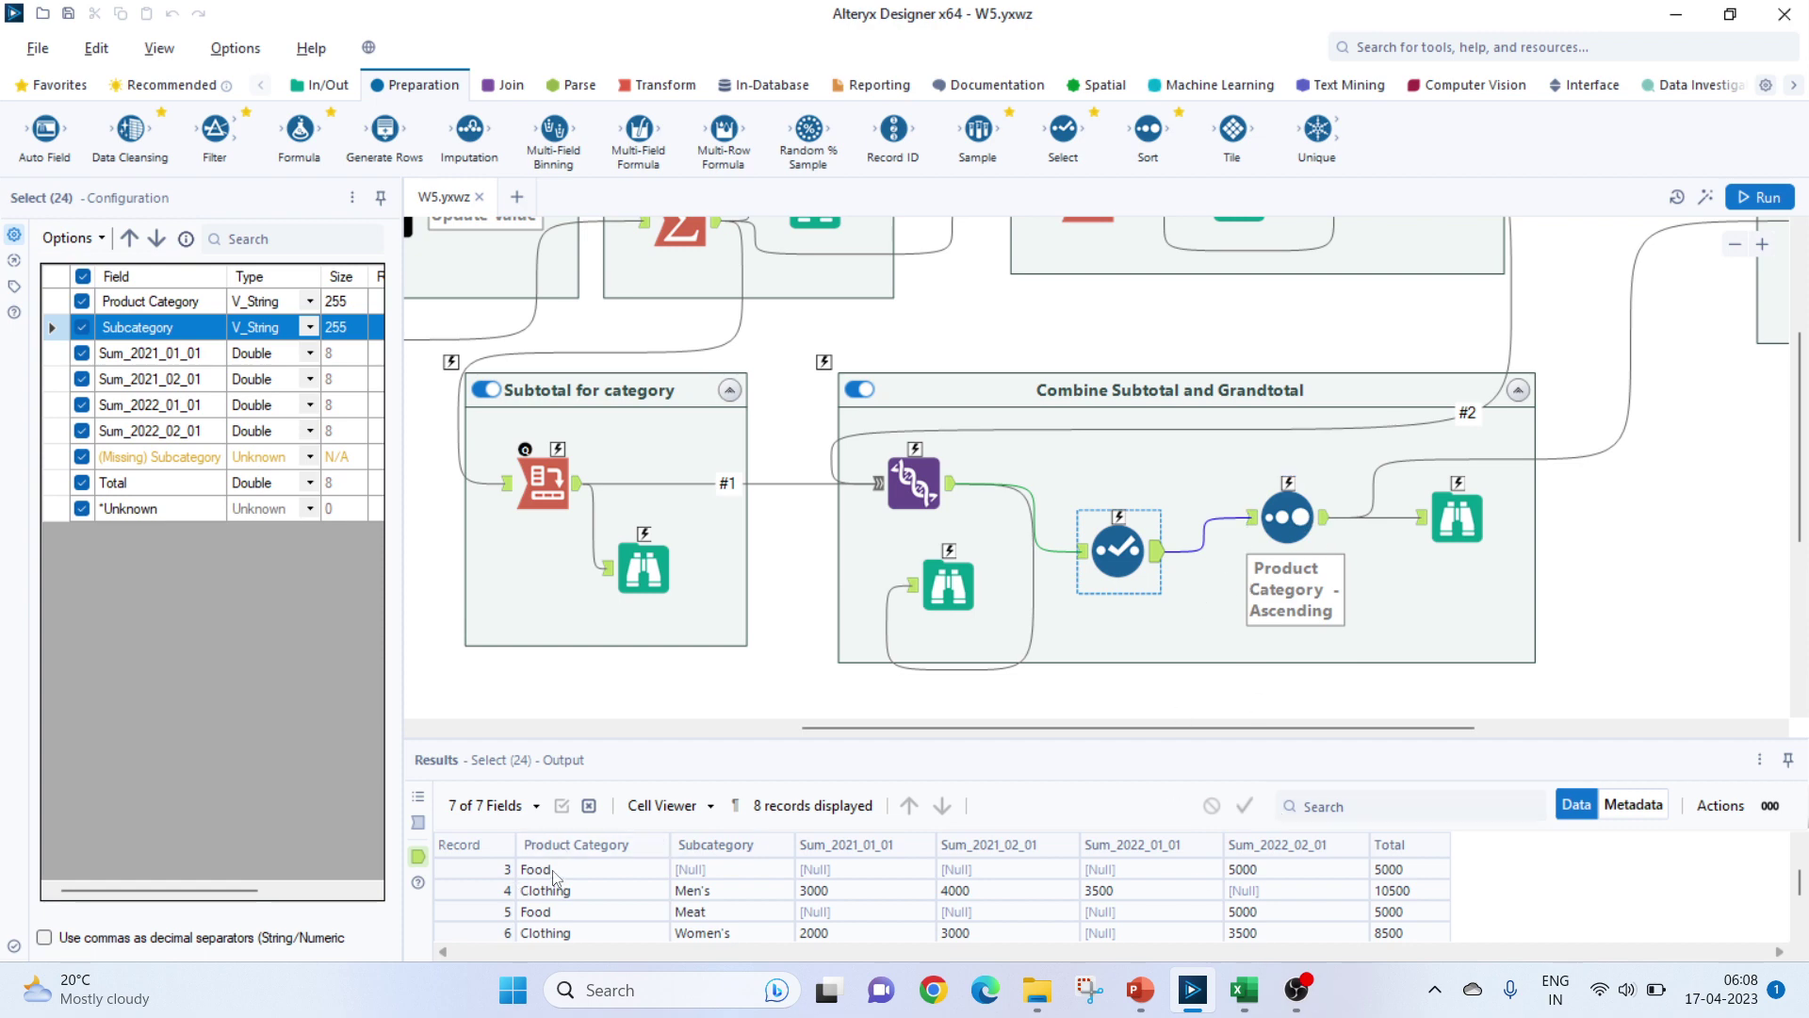
{"action": "scroll", "coordinate": [556, 878], "scroll_direction": "up", "scroll_amount": 1}
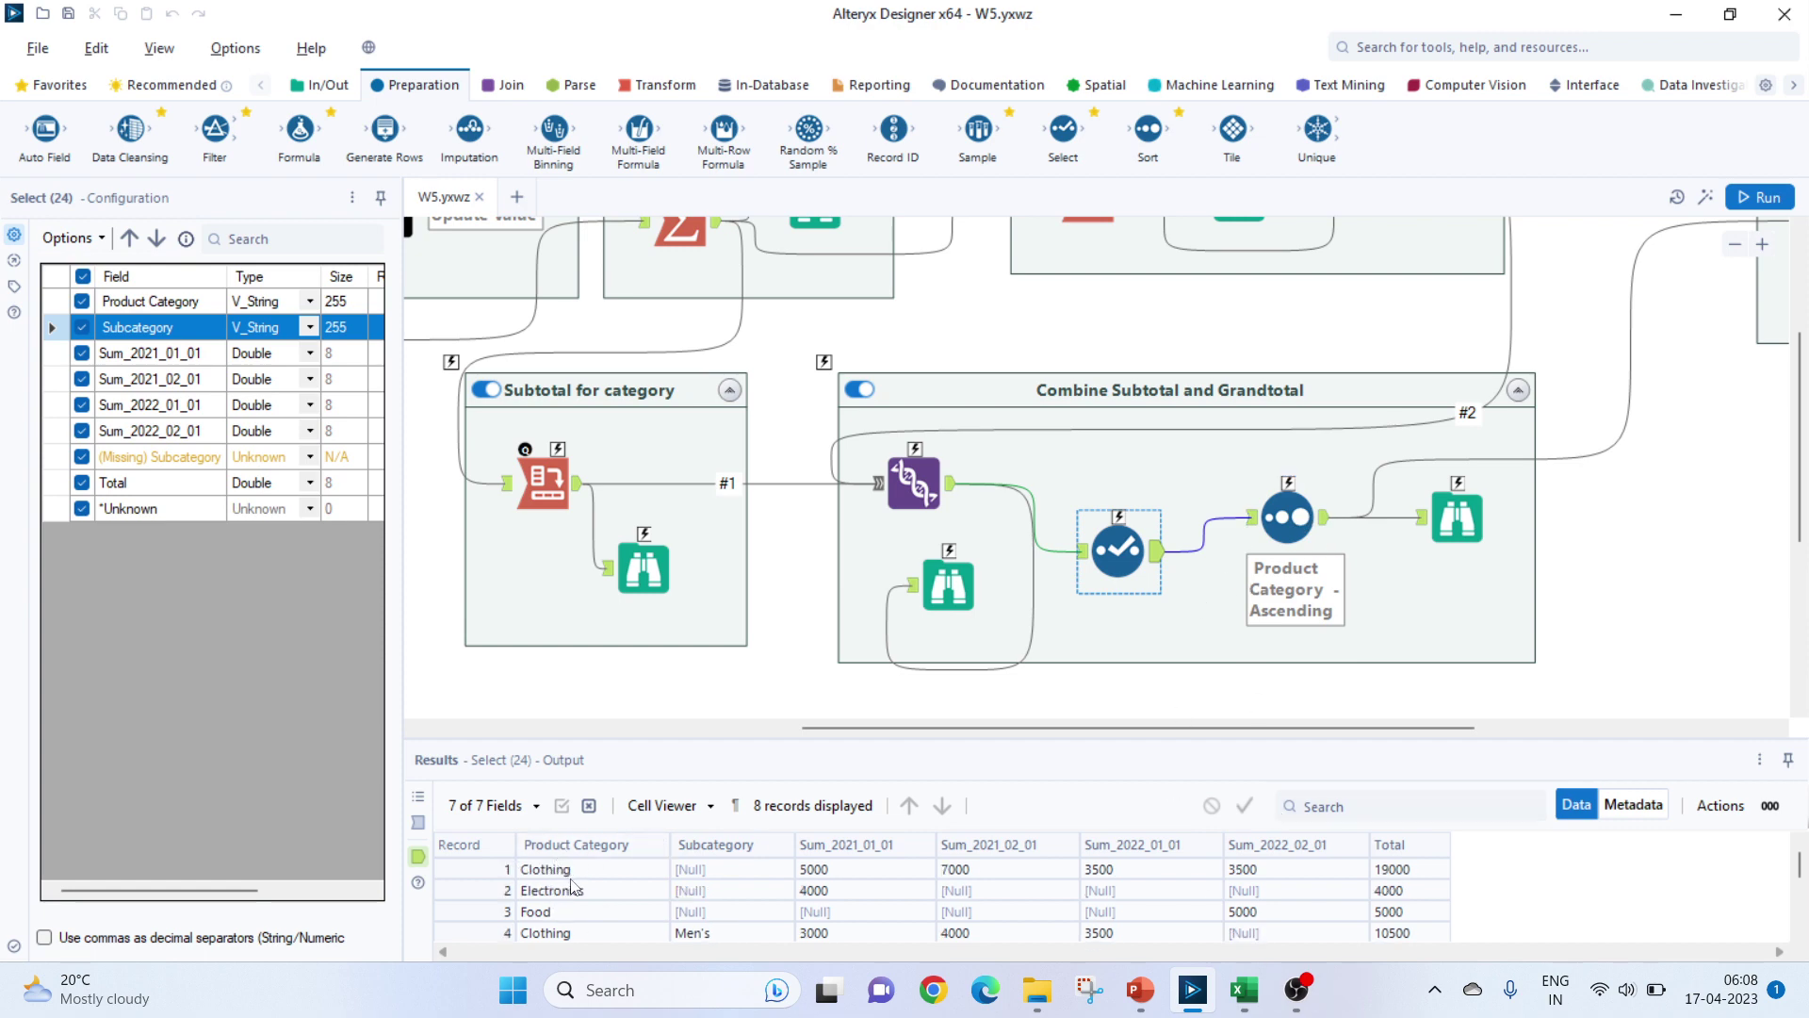
- Check the Sort tool's Product Category ascending order and view the final 8-record output
{"action": "left_click", "coordinate": [1287, 517]}
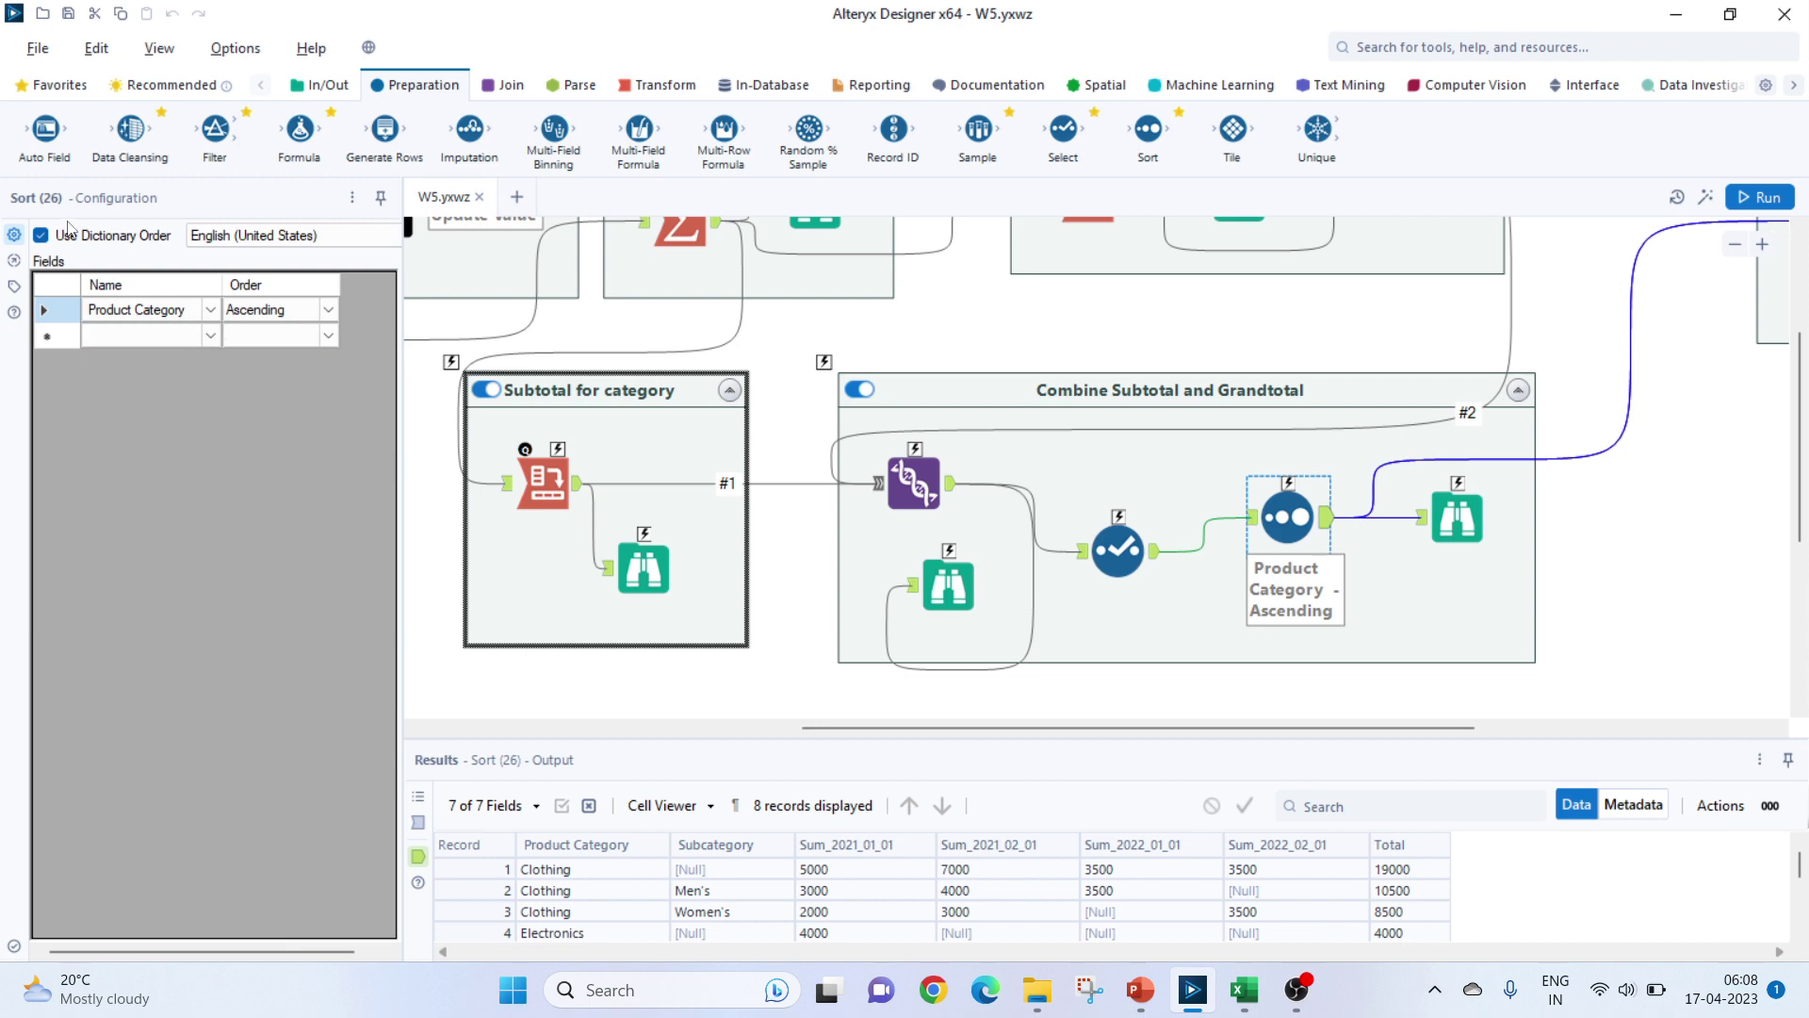
{"action": "left_click", "coordinate": [126, 312]}
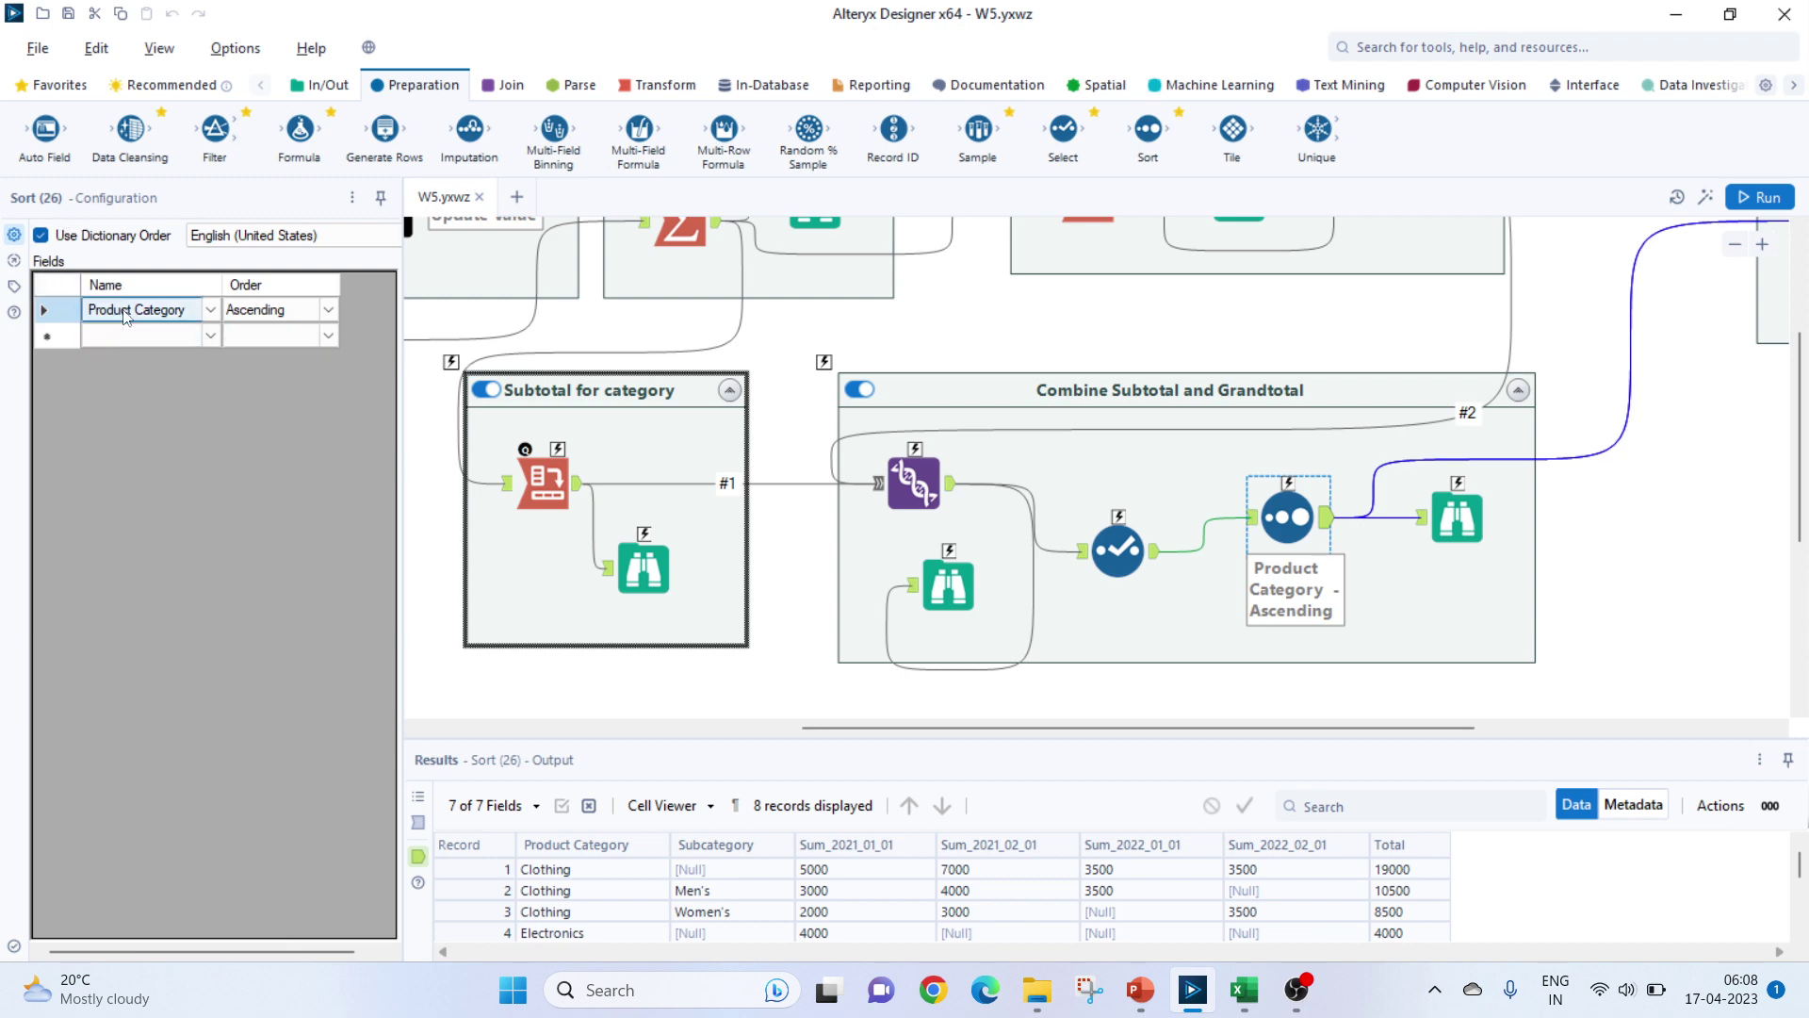
{"action": "left_click", "coordinate": [266, 316]}
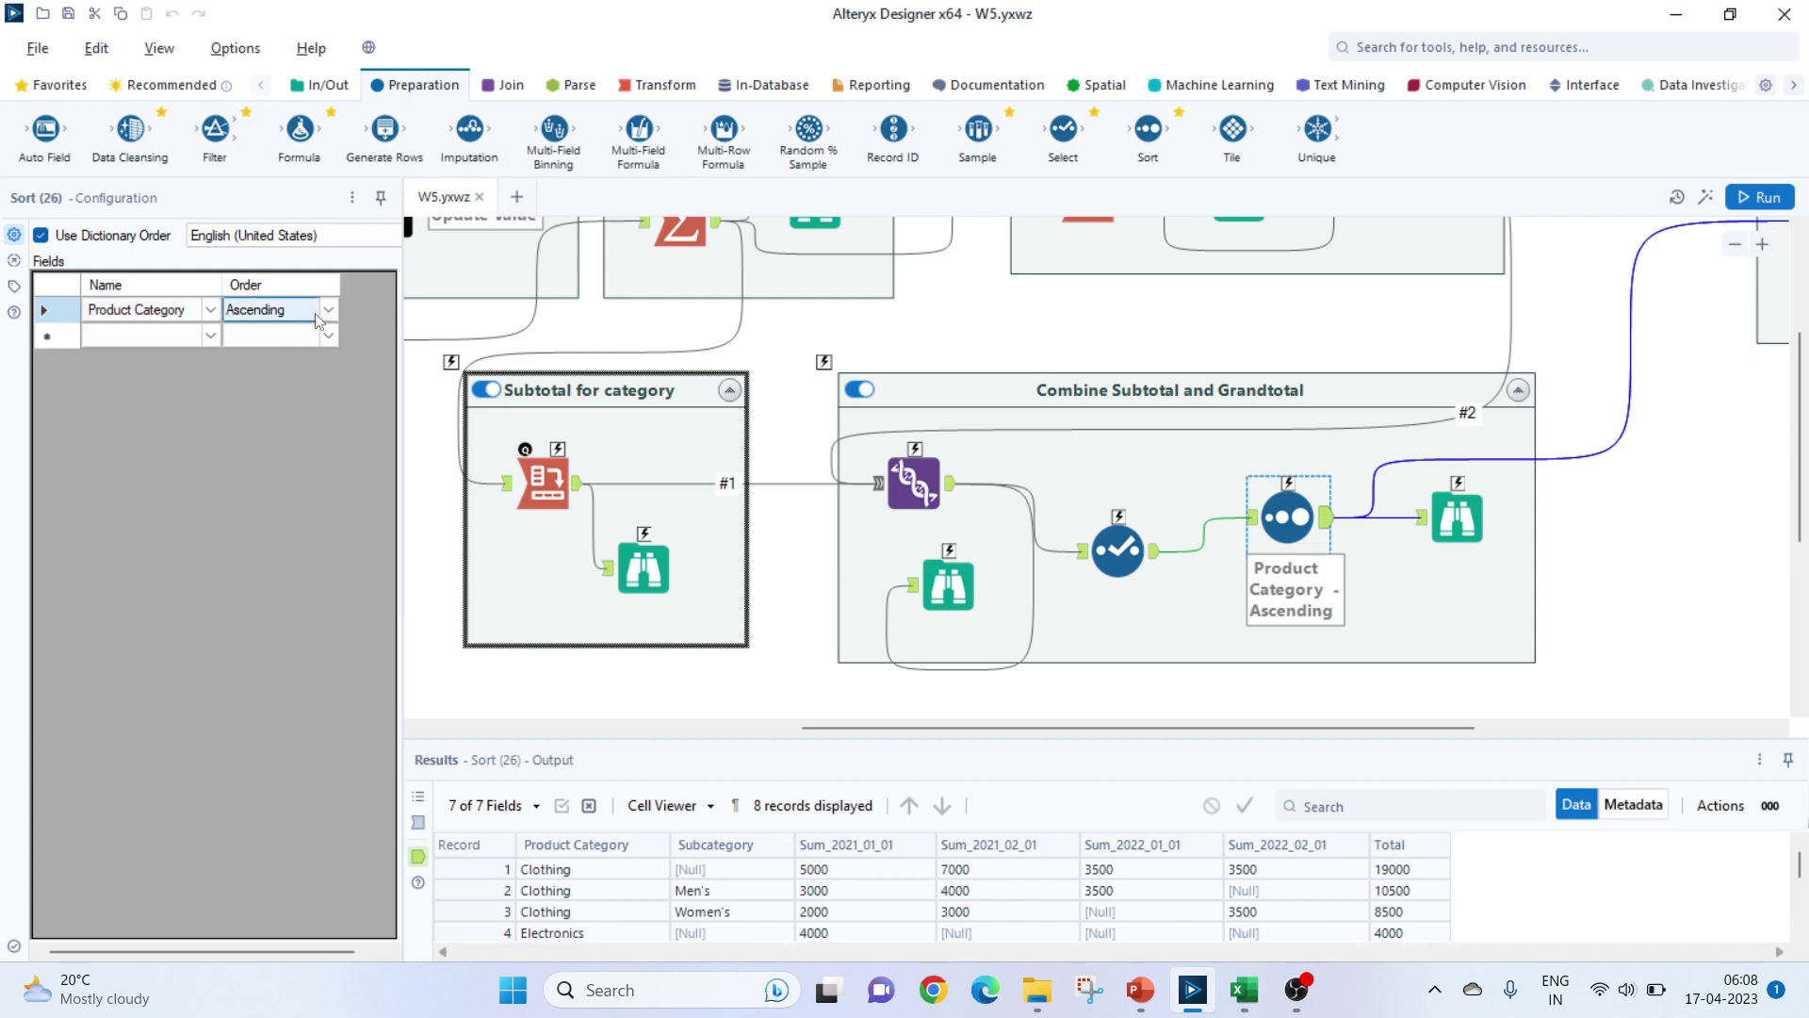
{"action": "left_click", "coordinate": [1458, 518]}
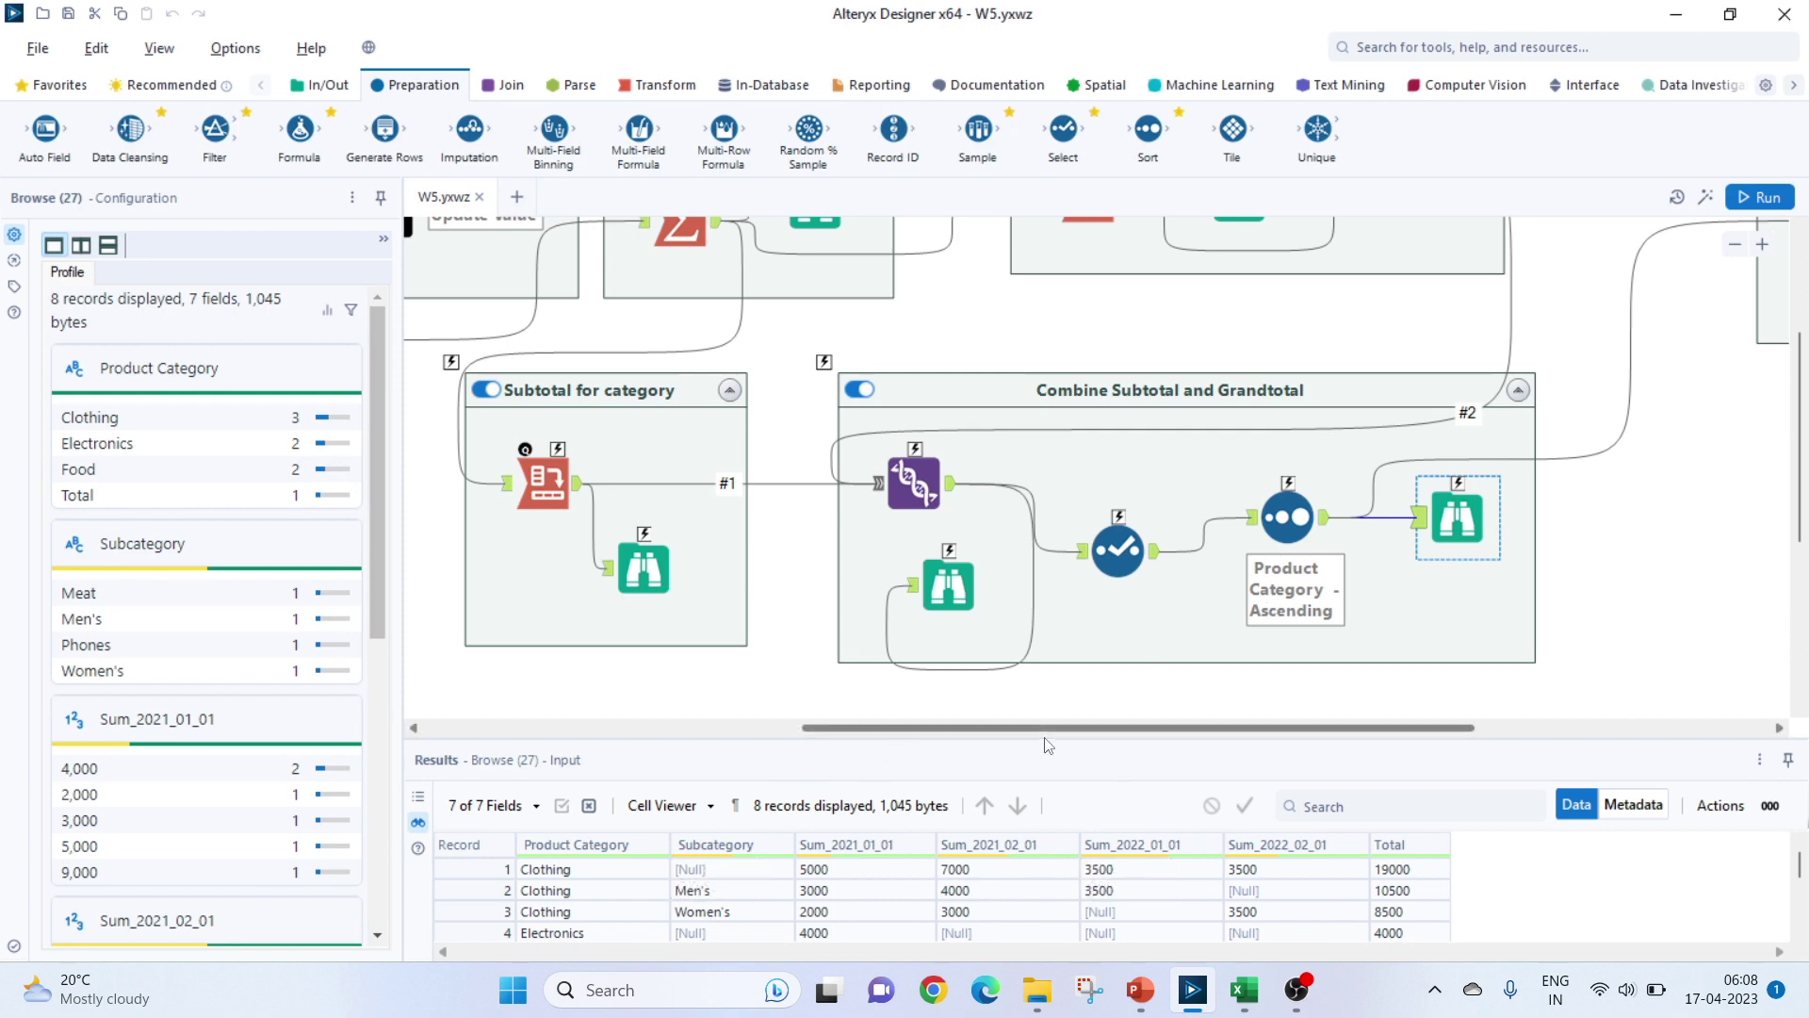
- Show the Output Data settings writing to Sheet1 of o1.xlsx as Microsoft Excel (.xlsx)
{"action": "scroll", "coordinate": [966, 905], "scroll_direction": "down", "scroll_amount": 2}
{"action": "scroll", "coordinate": [966, 904], "scroll_direction": "up", "scroll_amount": 2}
{"action": "left_click_drag", "start_coordinate": [1135, 728], "coordinate": [1428, 727]}
{"action": "scroll", "coordinate": [1294, 656], "scroll_direction": "up", "scroll_amount": 2}
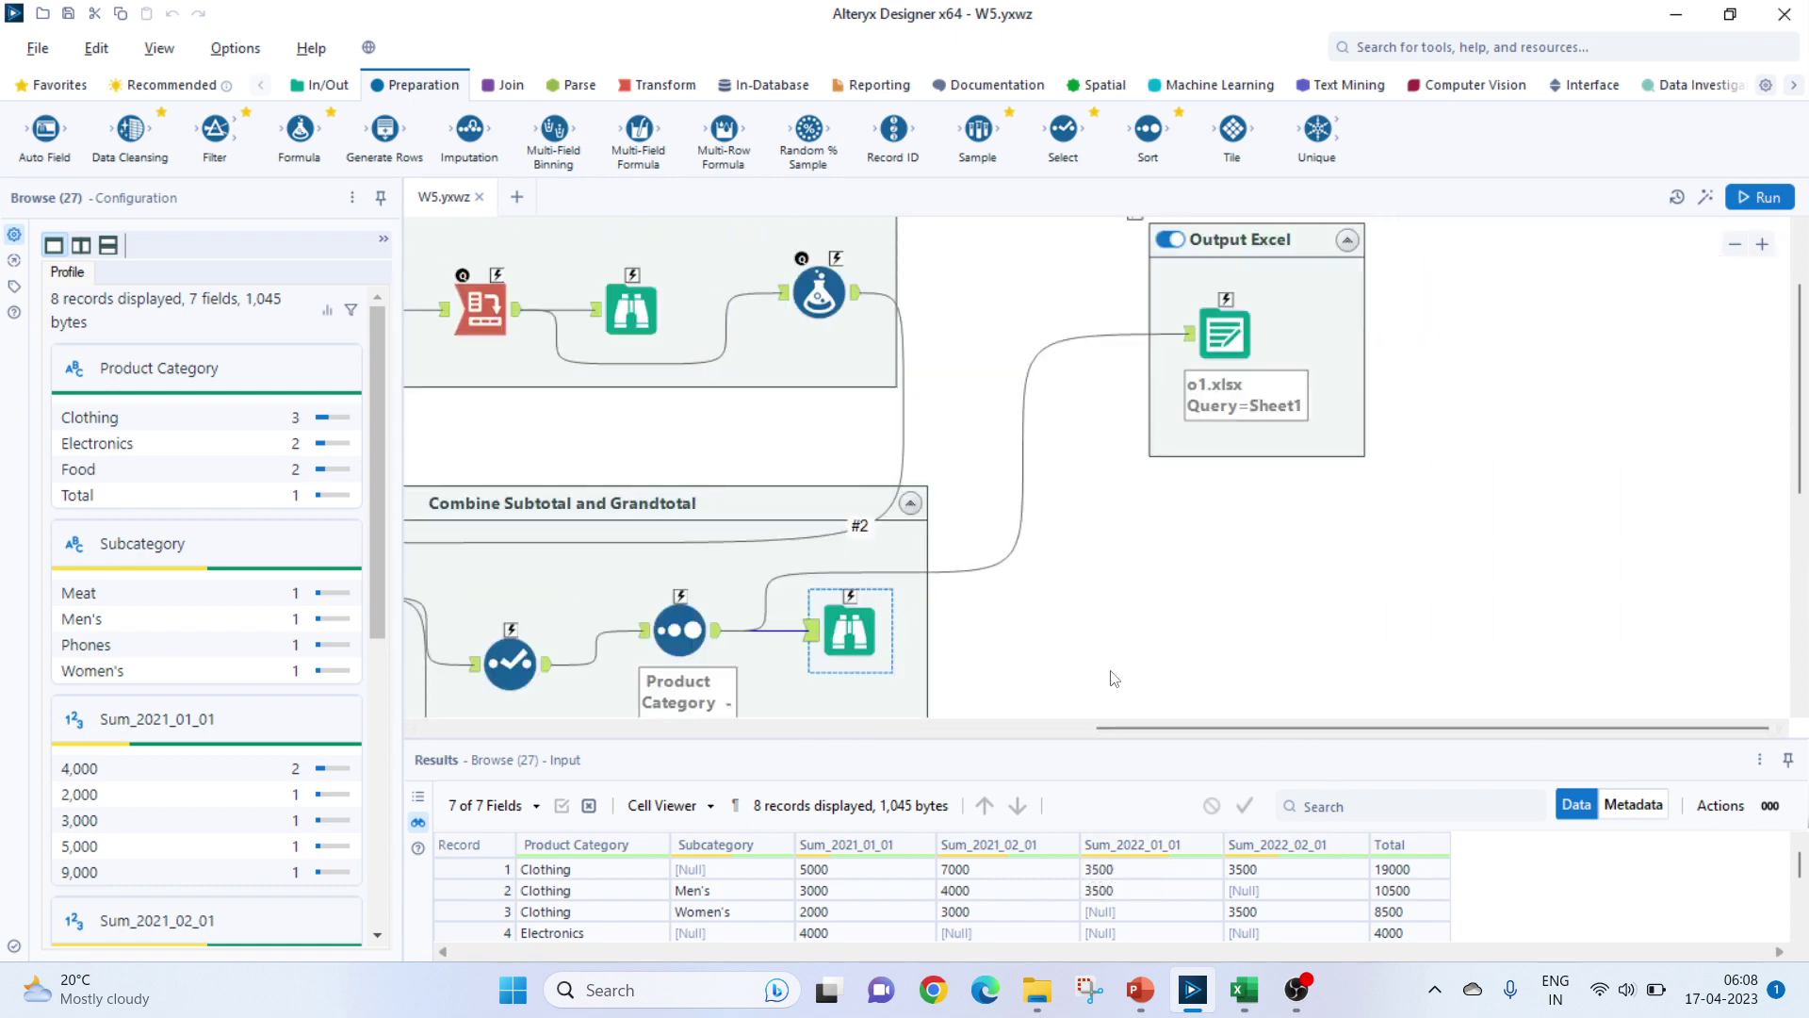
{"action": "scroll", "coordinate": [1114, 678], "scroll_direction": "up", "scroll_amount": 2}
{"action": "left_click", "coordinate": [1223, 449]}
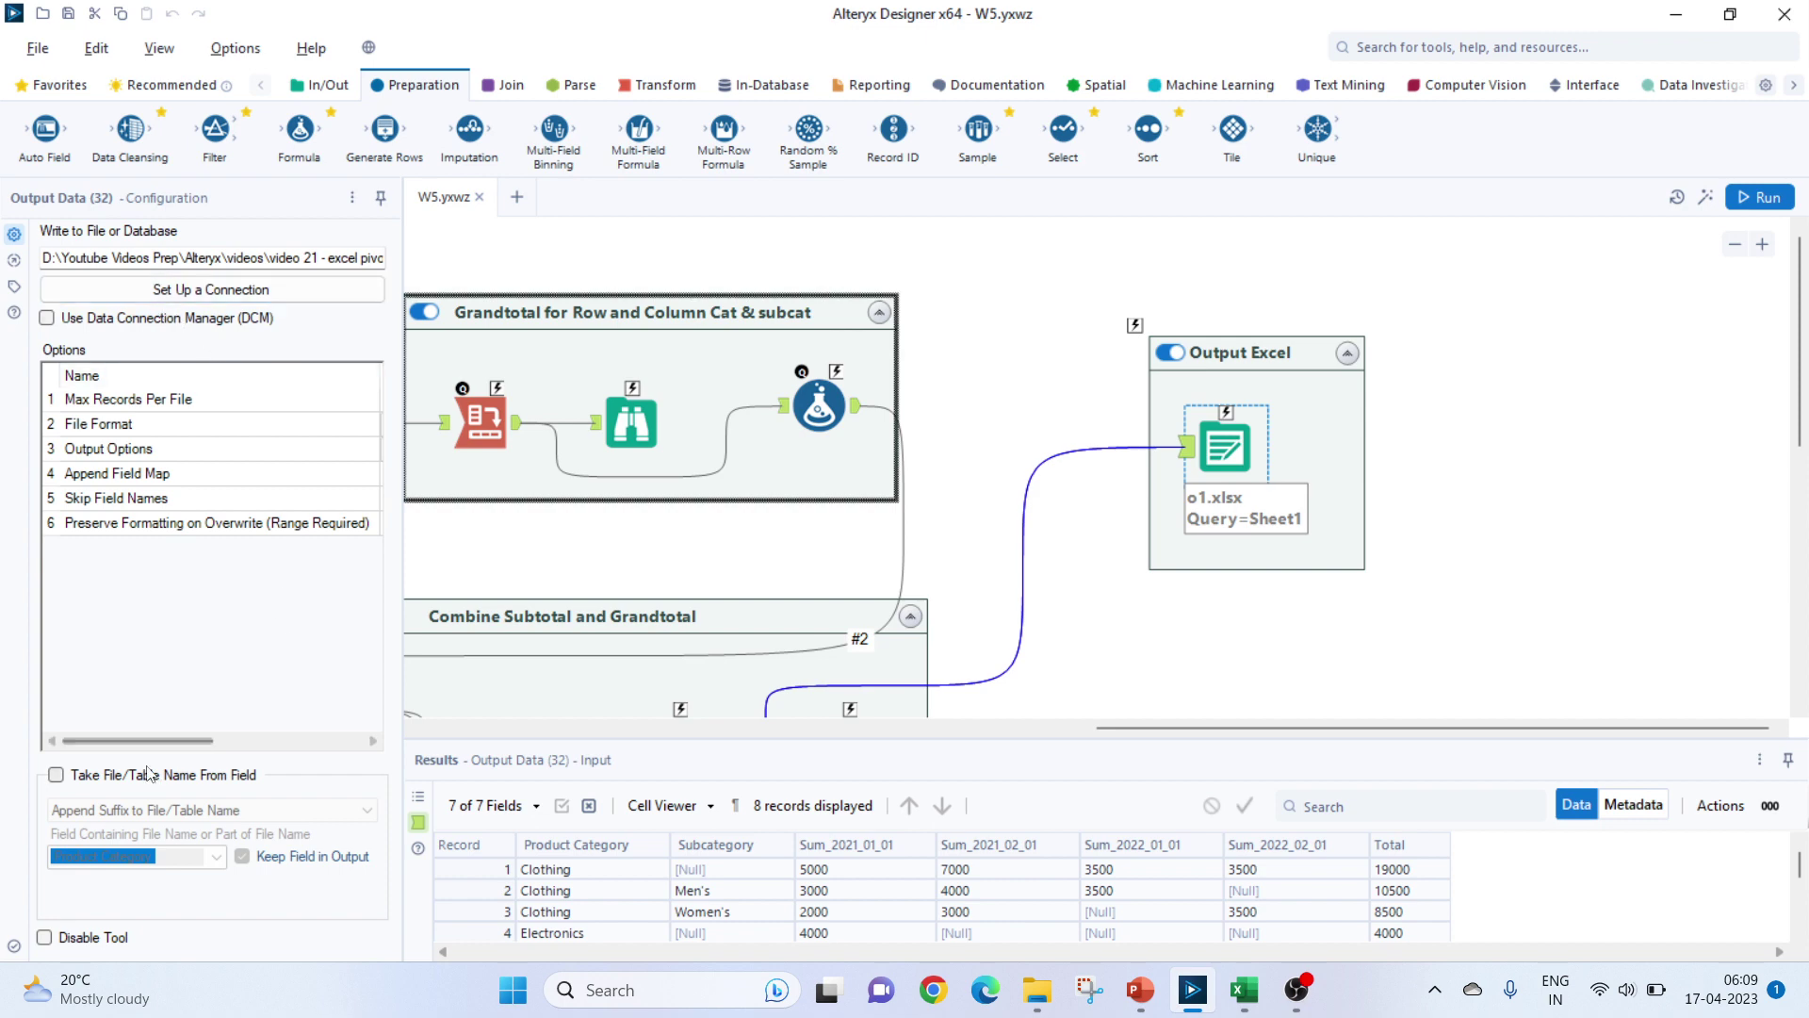
{"action": "left_click_drag", "start_coordinate": [162, 749], "coordinate": [237, 750]}
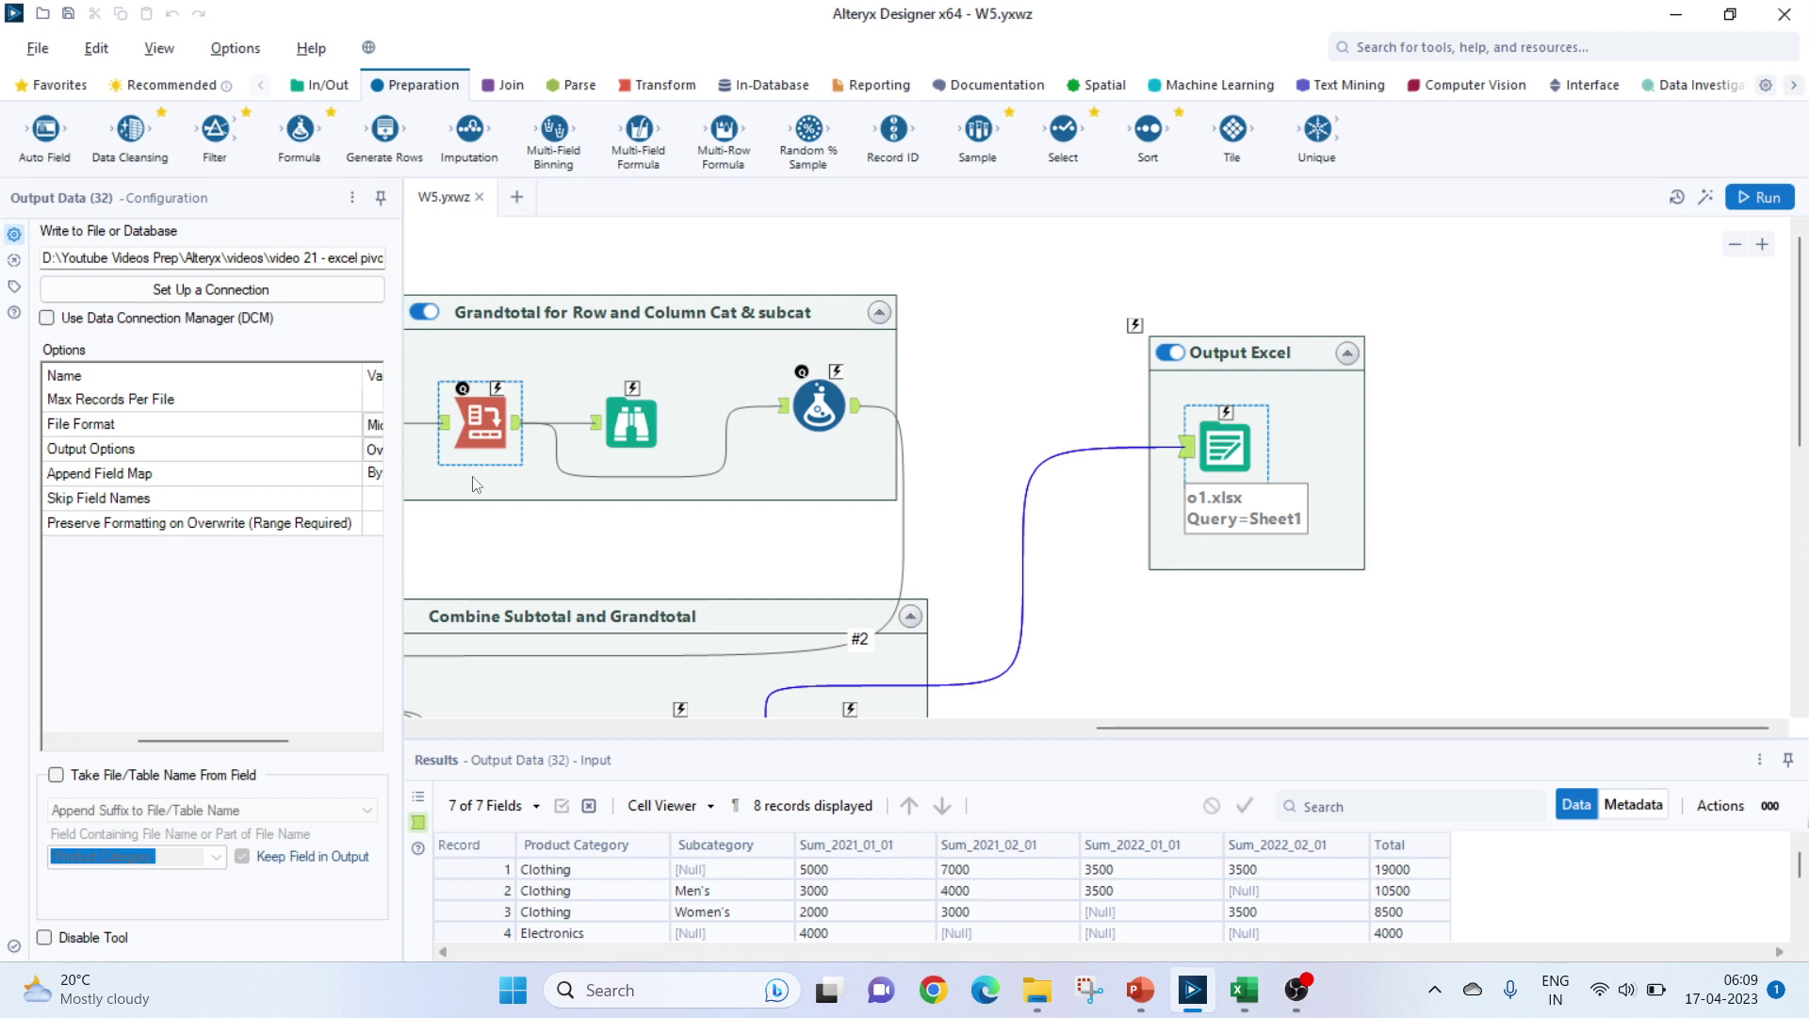
{"action": "left_click_drag", "start_coordinate": [403, 521], "coordinate": [478, 521]}
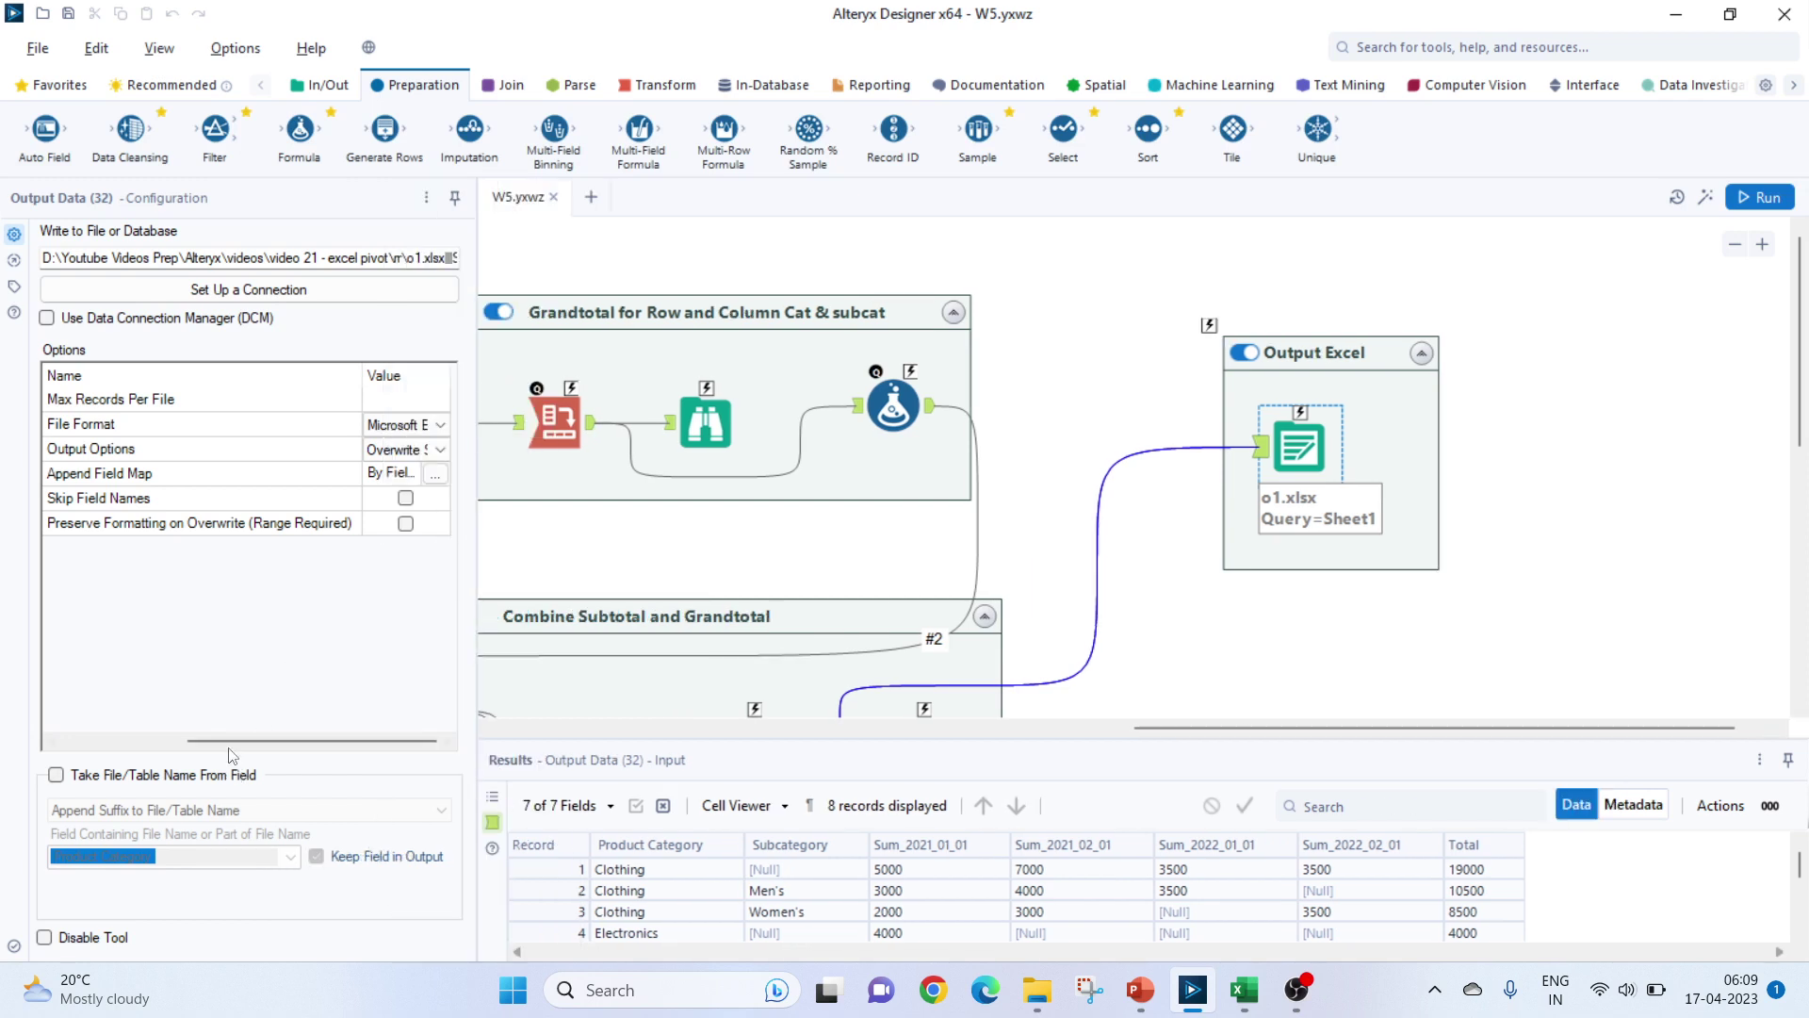
- Keep Output Options at 'Overwrite Sheet or Range' and return the canvas to the workflow start
{"action": "left_click", "coordinate": [440, 457]}
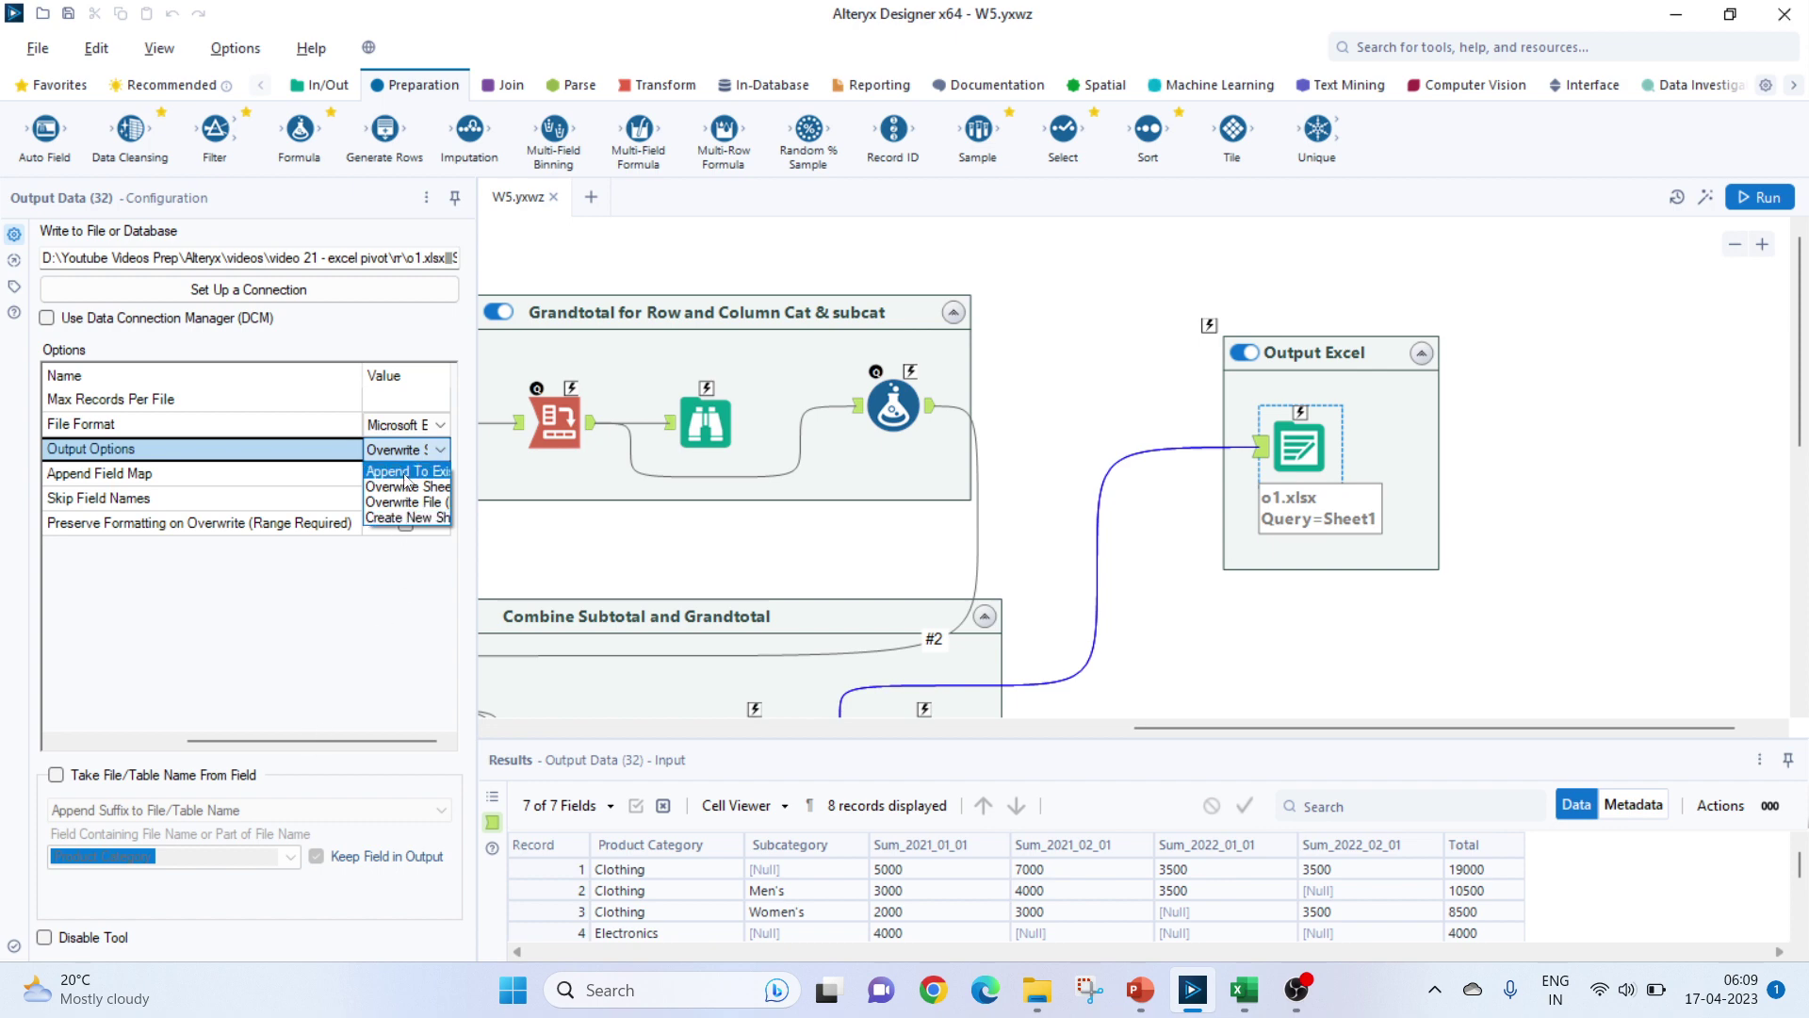
{"action": "left_click", "coordinate": [484, 535]}
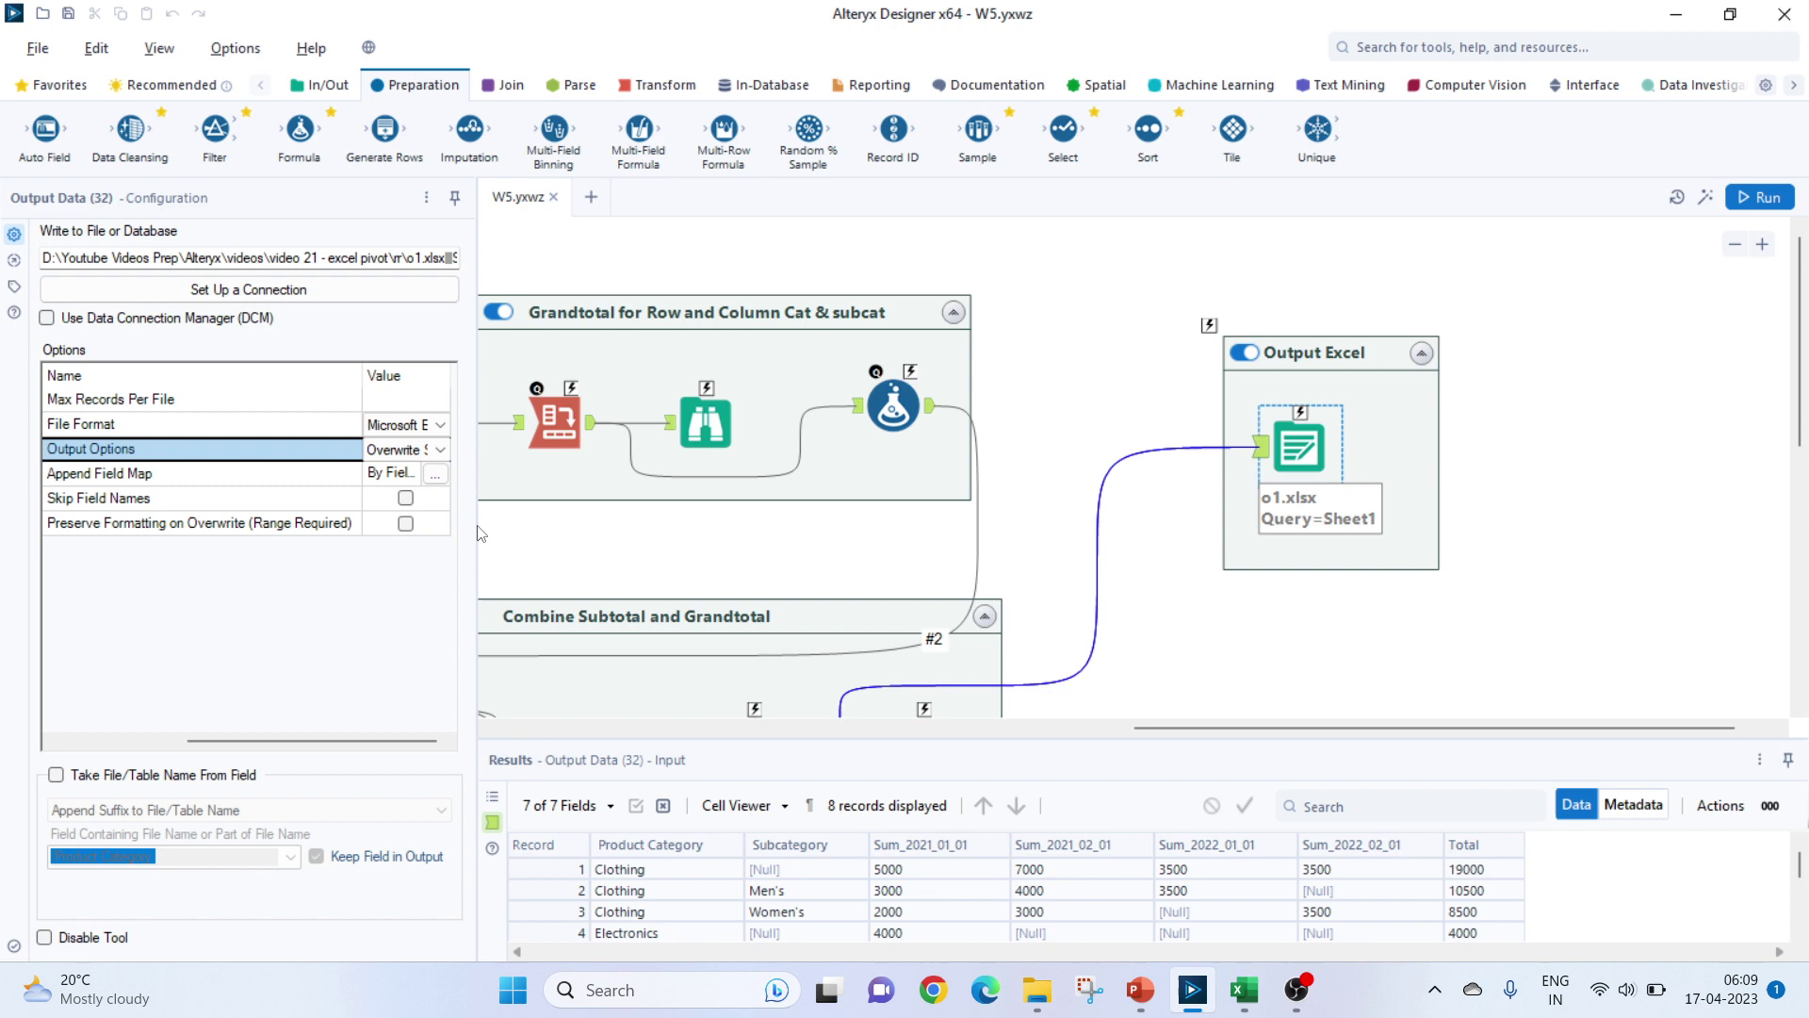
{"action": "left_click_drag", "start_coordinate": [477, 525], "coordinate": [603, 525]}
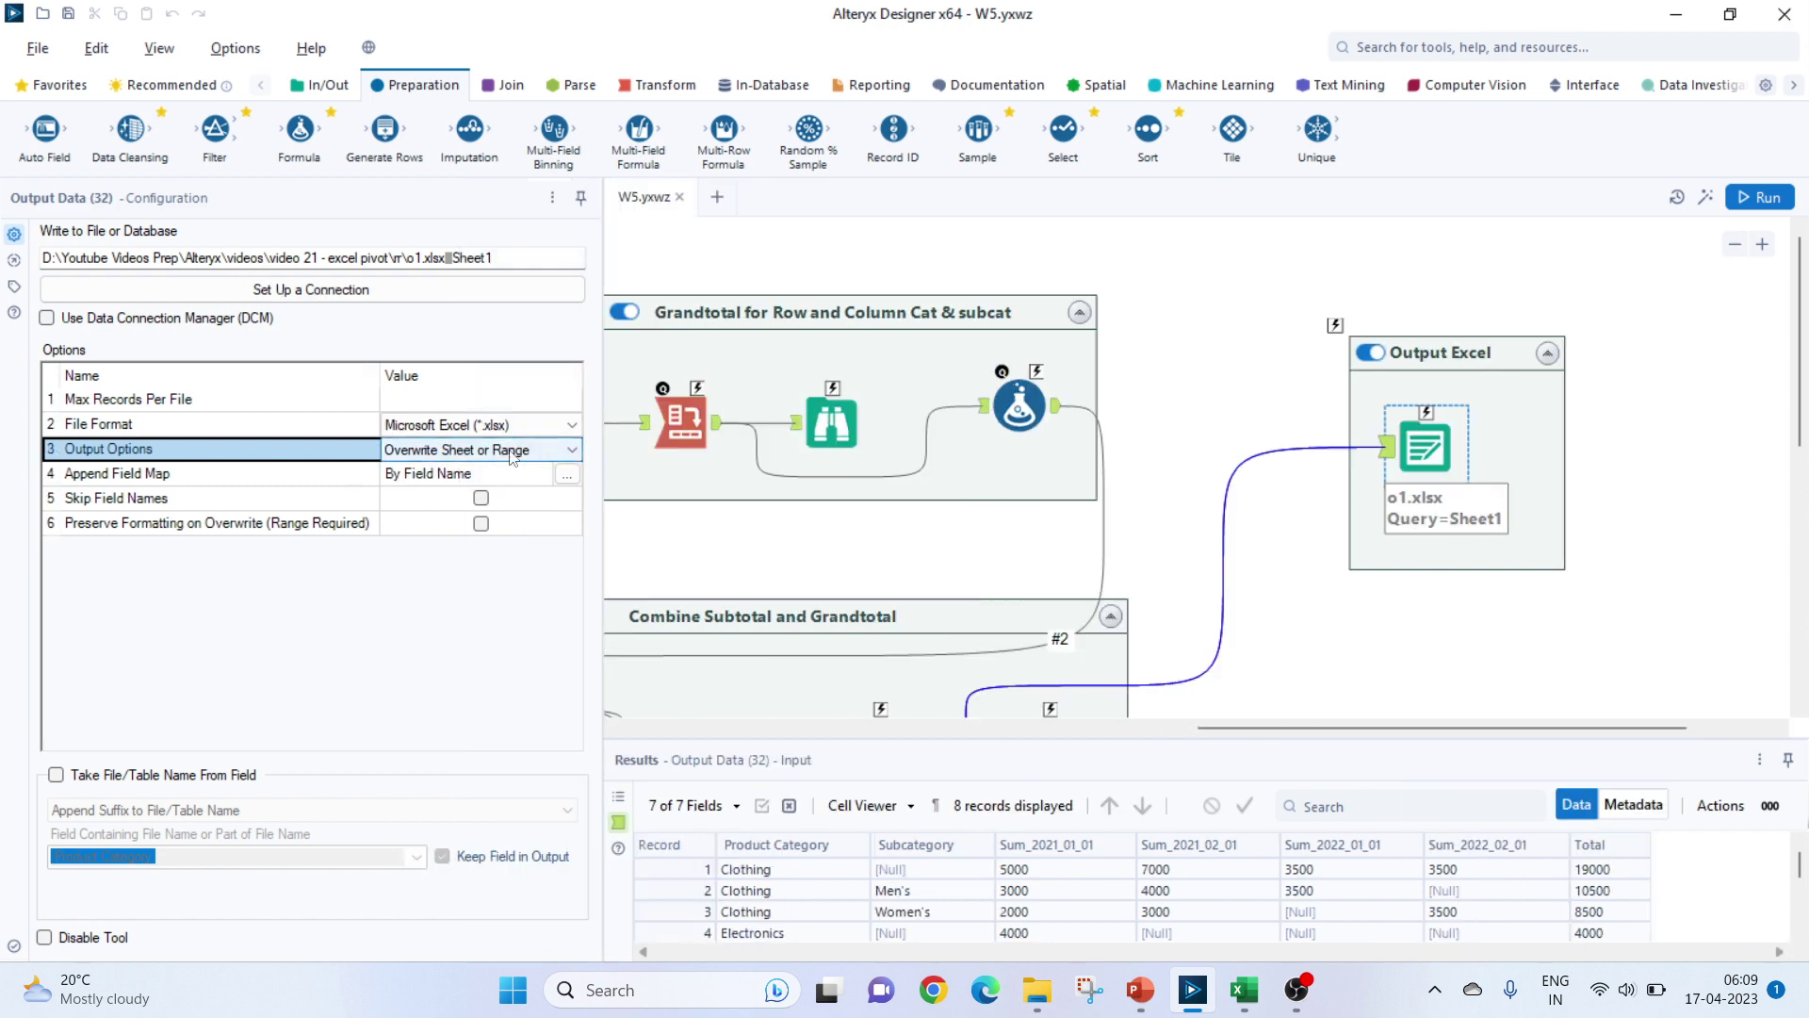
{"action": "left_click", "coordinate": [573, 451]}
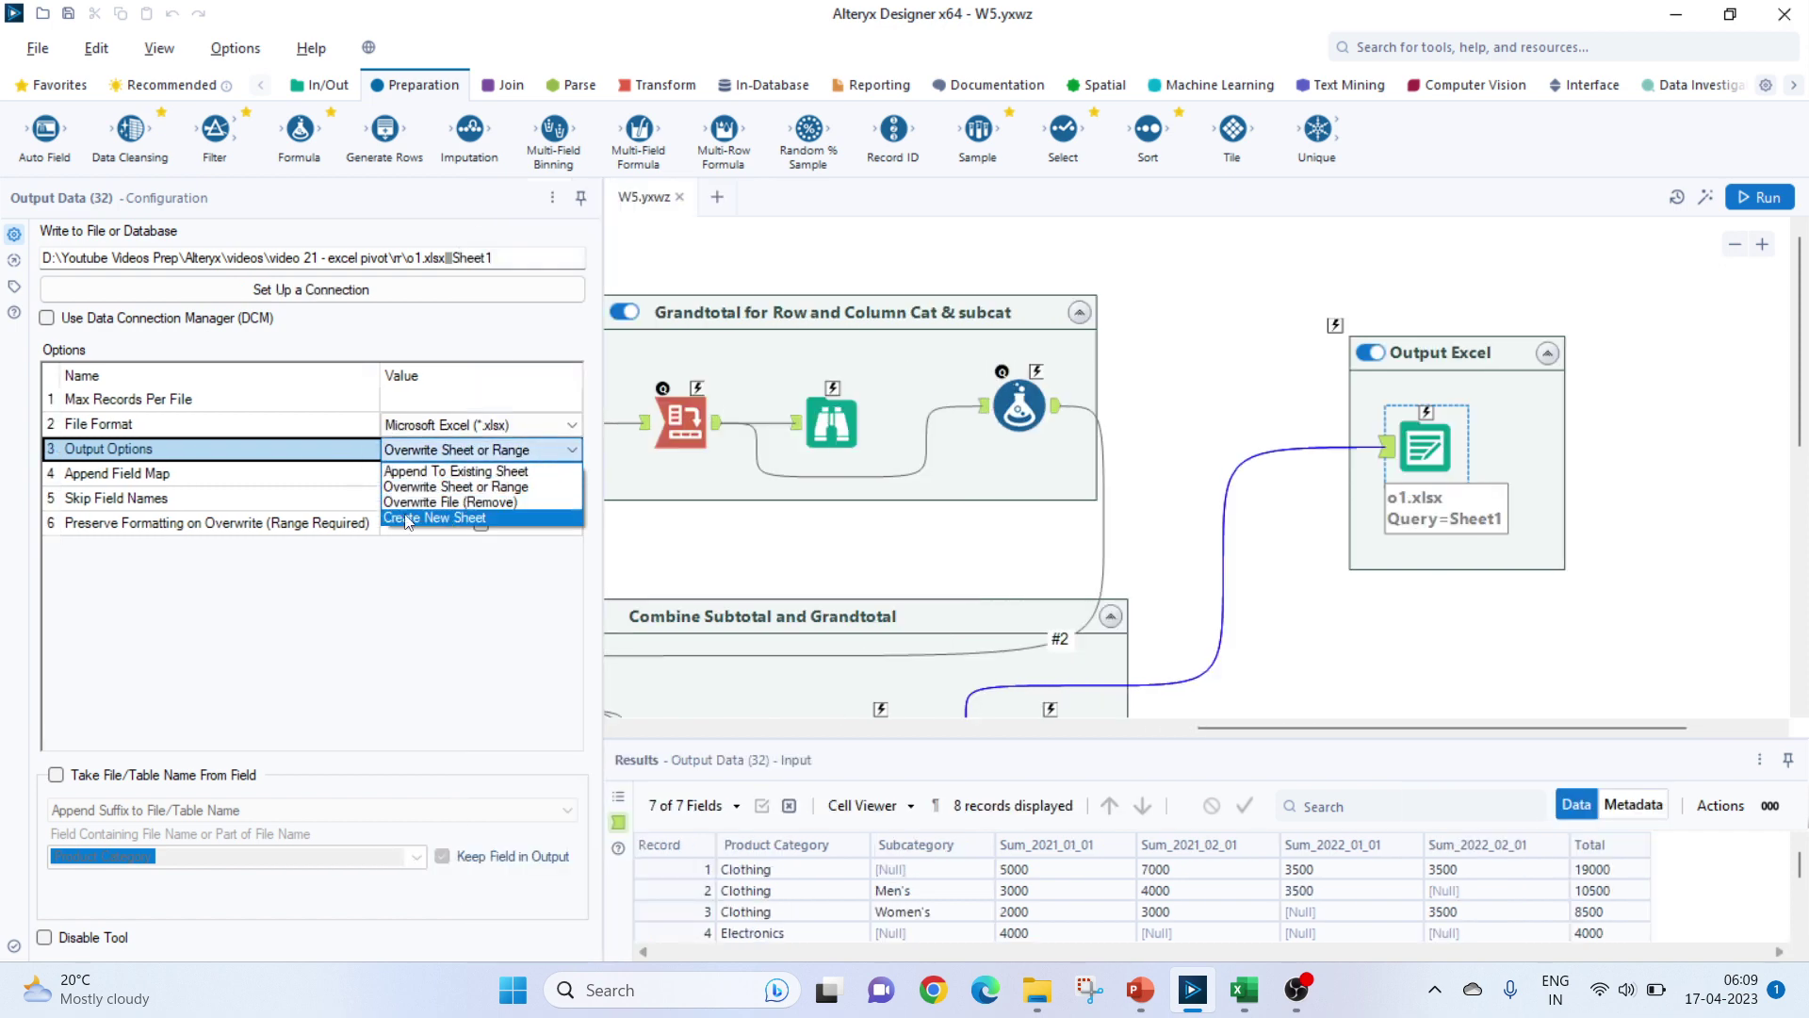
{"action": "left_click", "coordinate": [555, 456]}
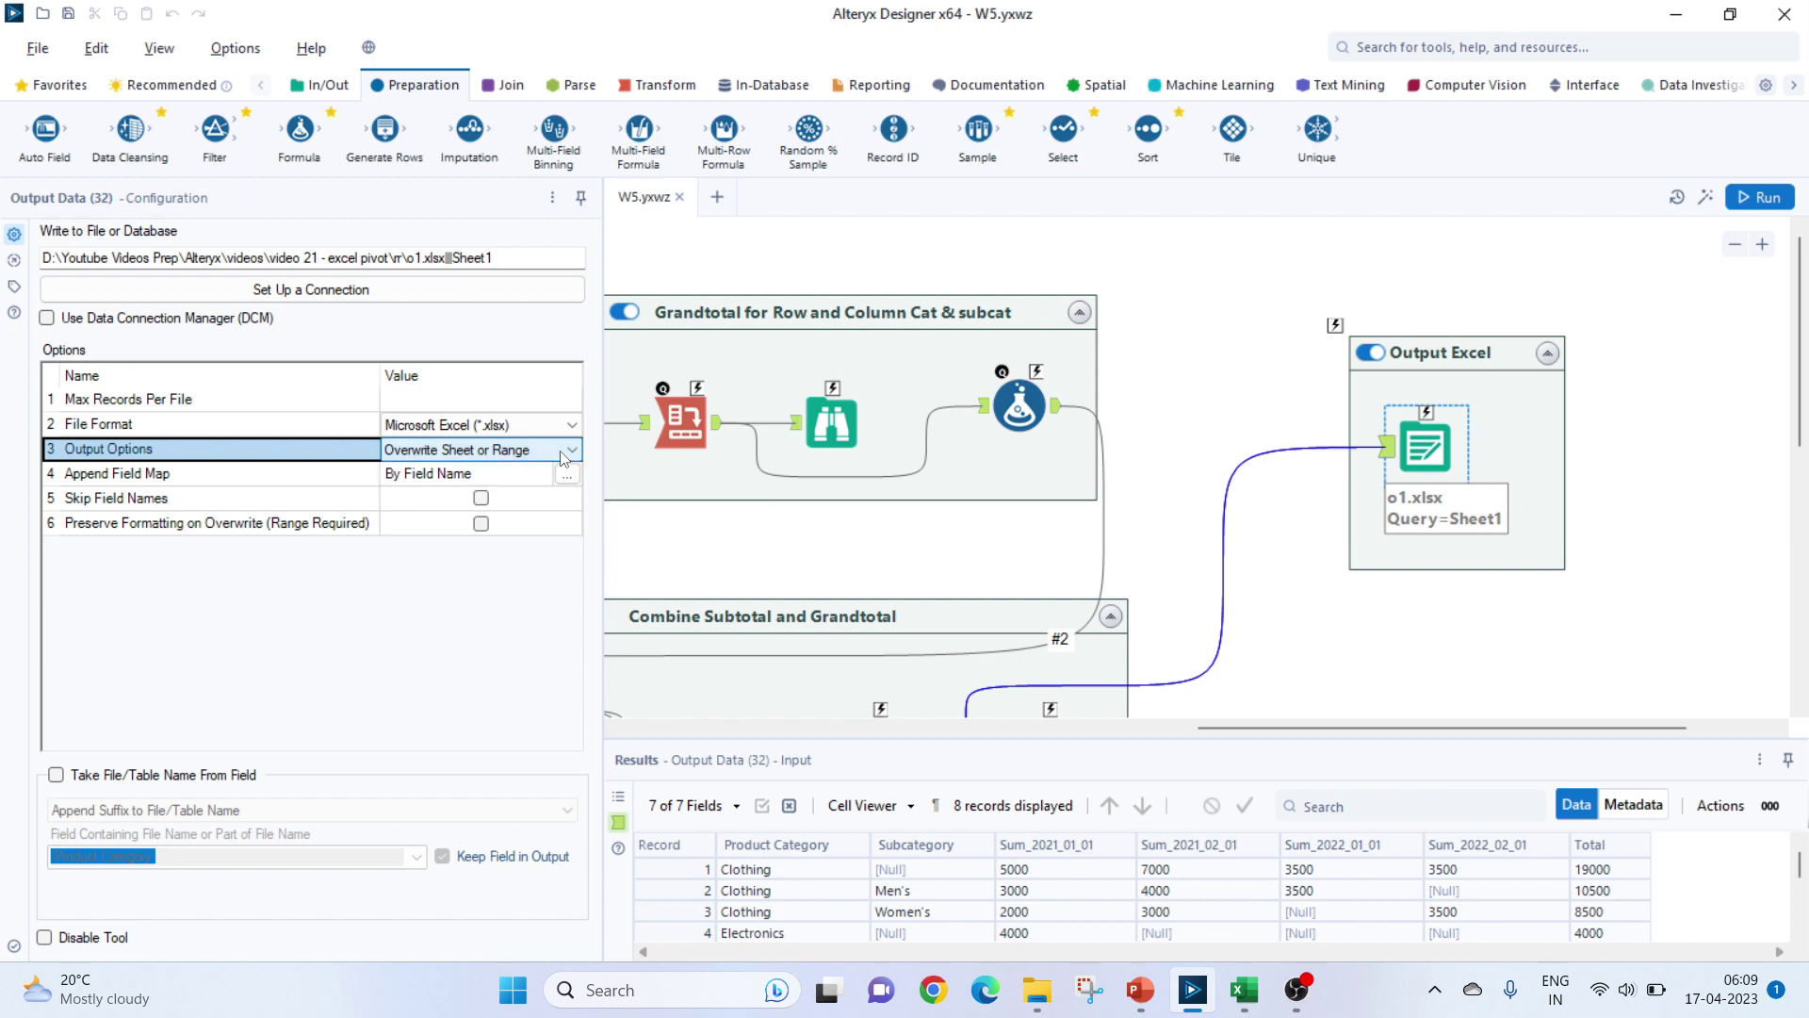
{"action": "left_click", "coordinate": [554, 453]}
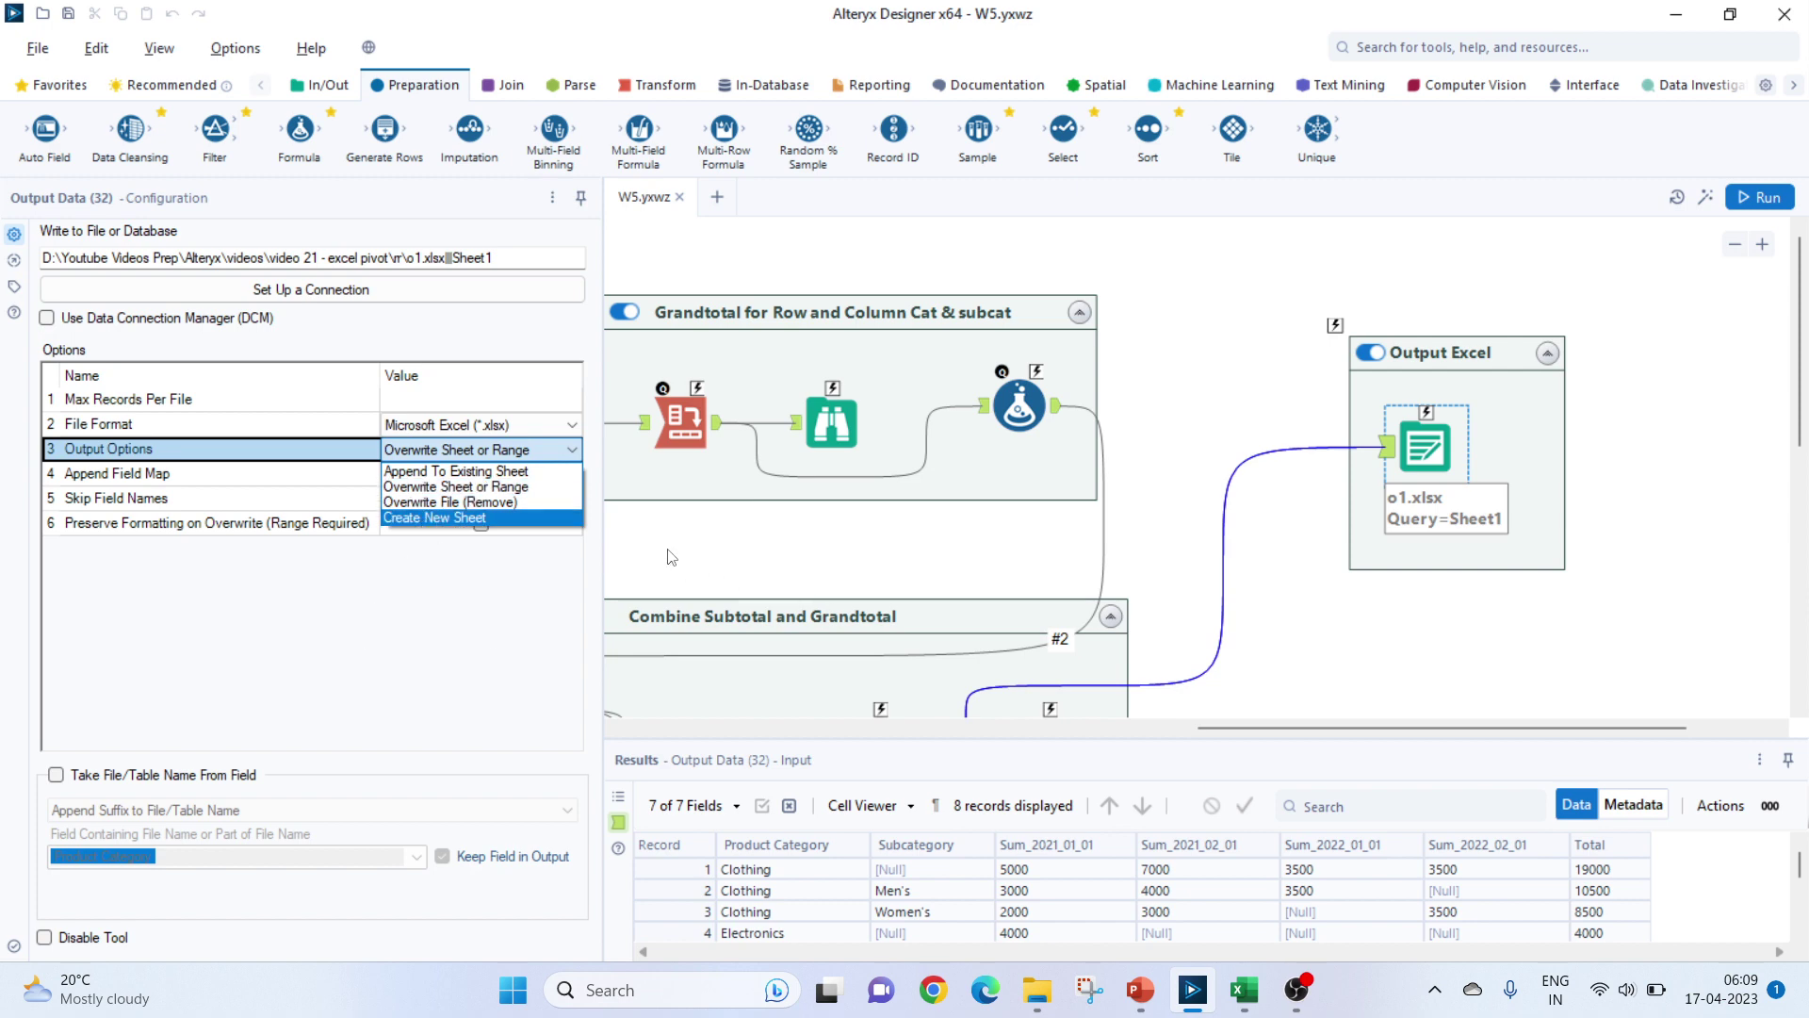
{"action": "key", "text": "Escape"}
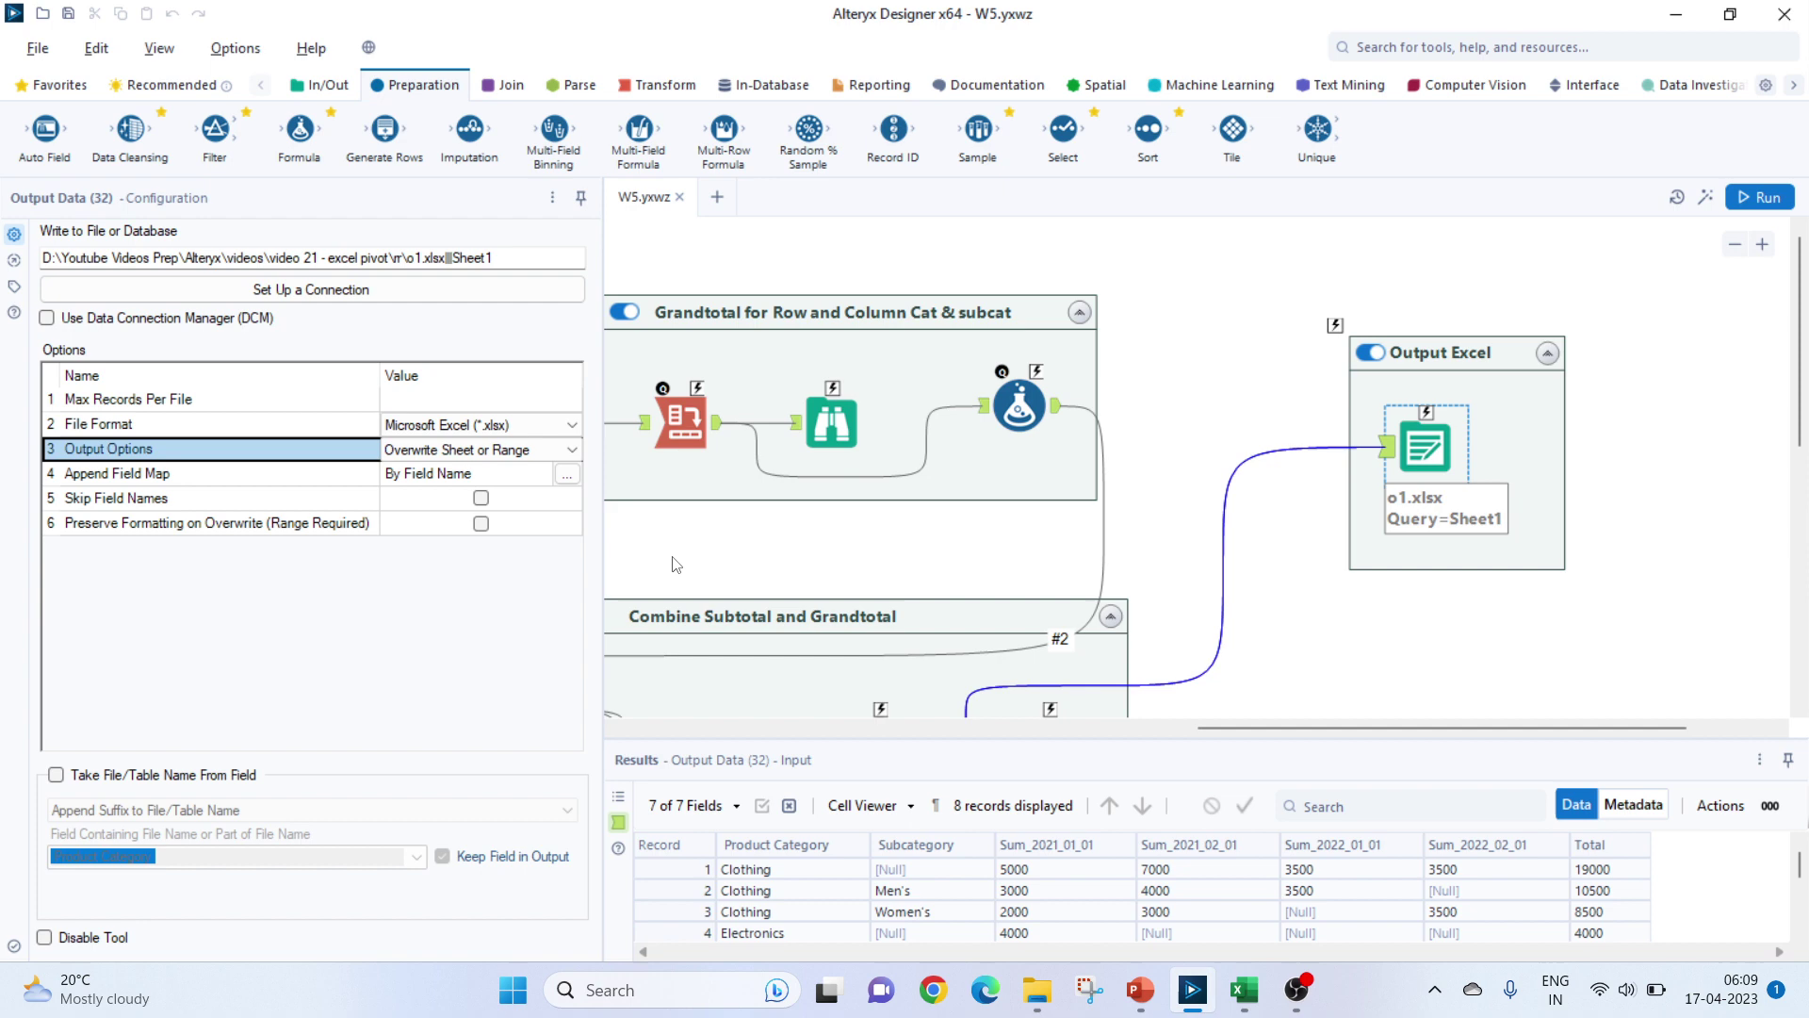
{"action": "left_click_drag", "start_coordinate": [1324, 727], "coordinate": [723, 724]}
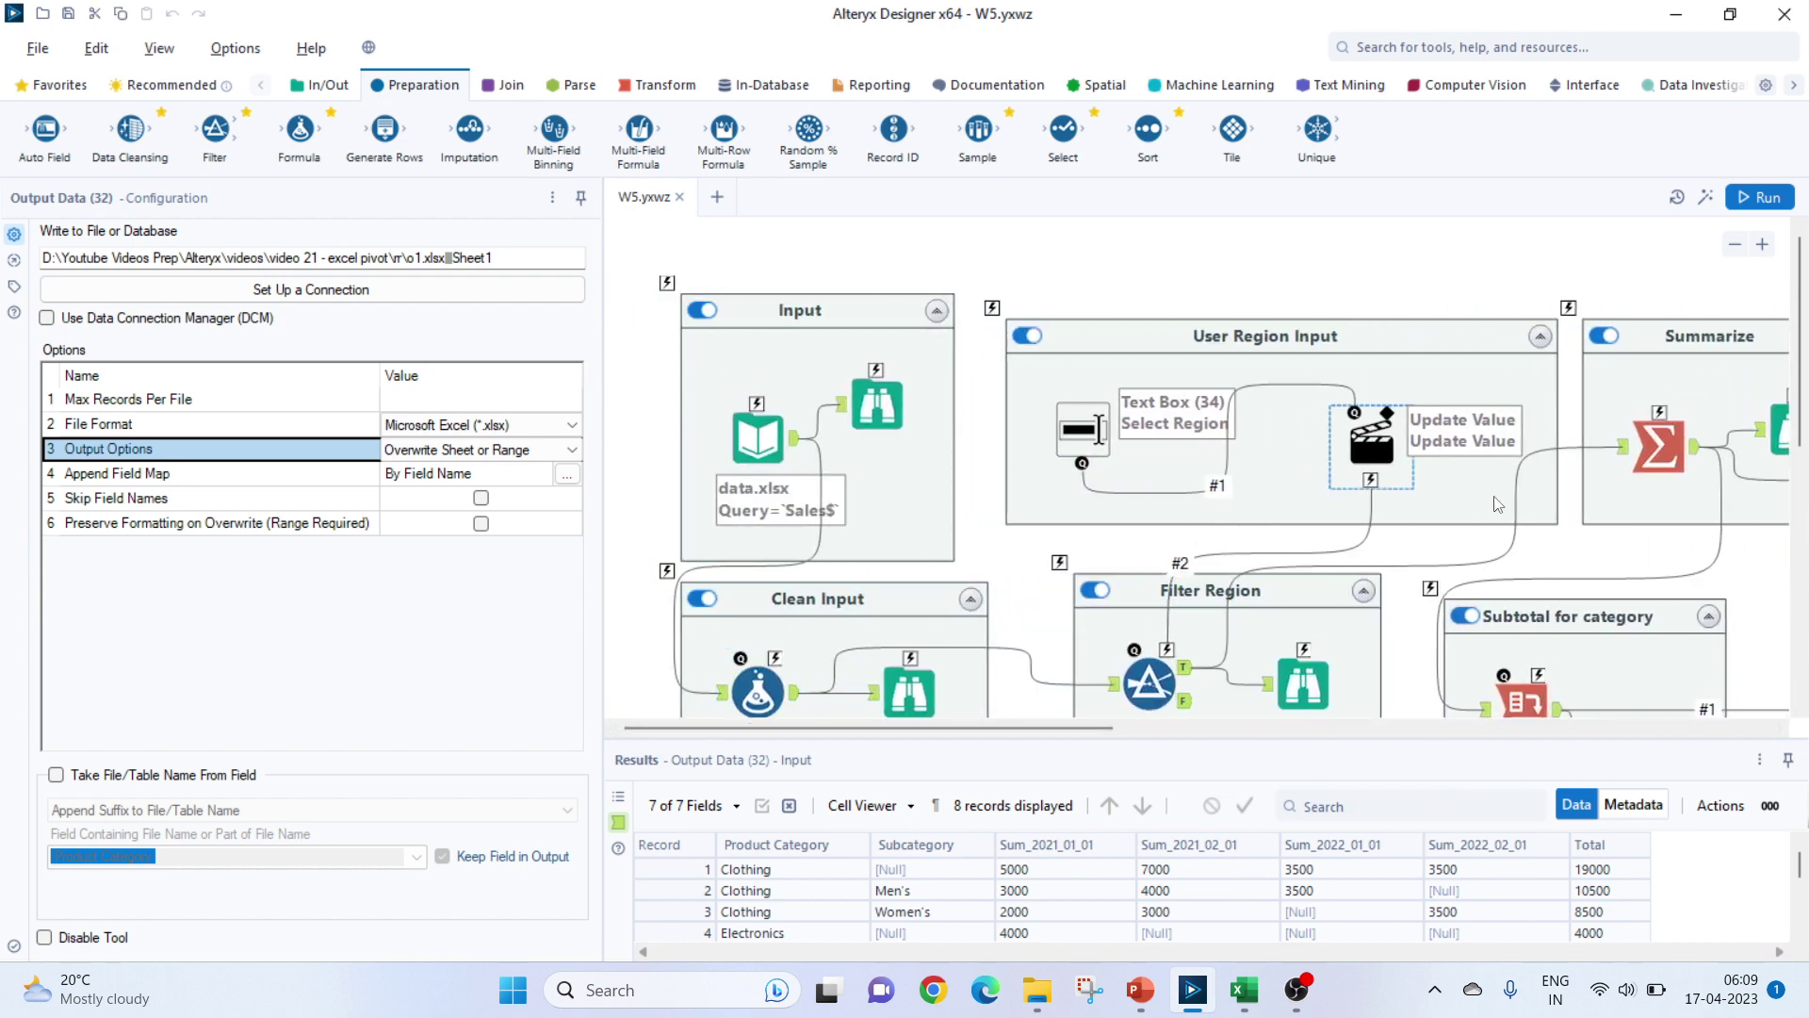
- Show the Interface tools and inspect the Select Region Text Box question
{"action": "left_click", "coordinate": [1366, 404]}
{"action": "left_click", "coordinate": [1487, 544]}
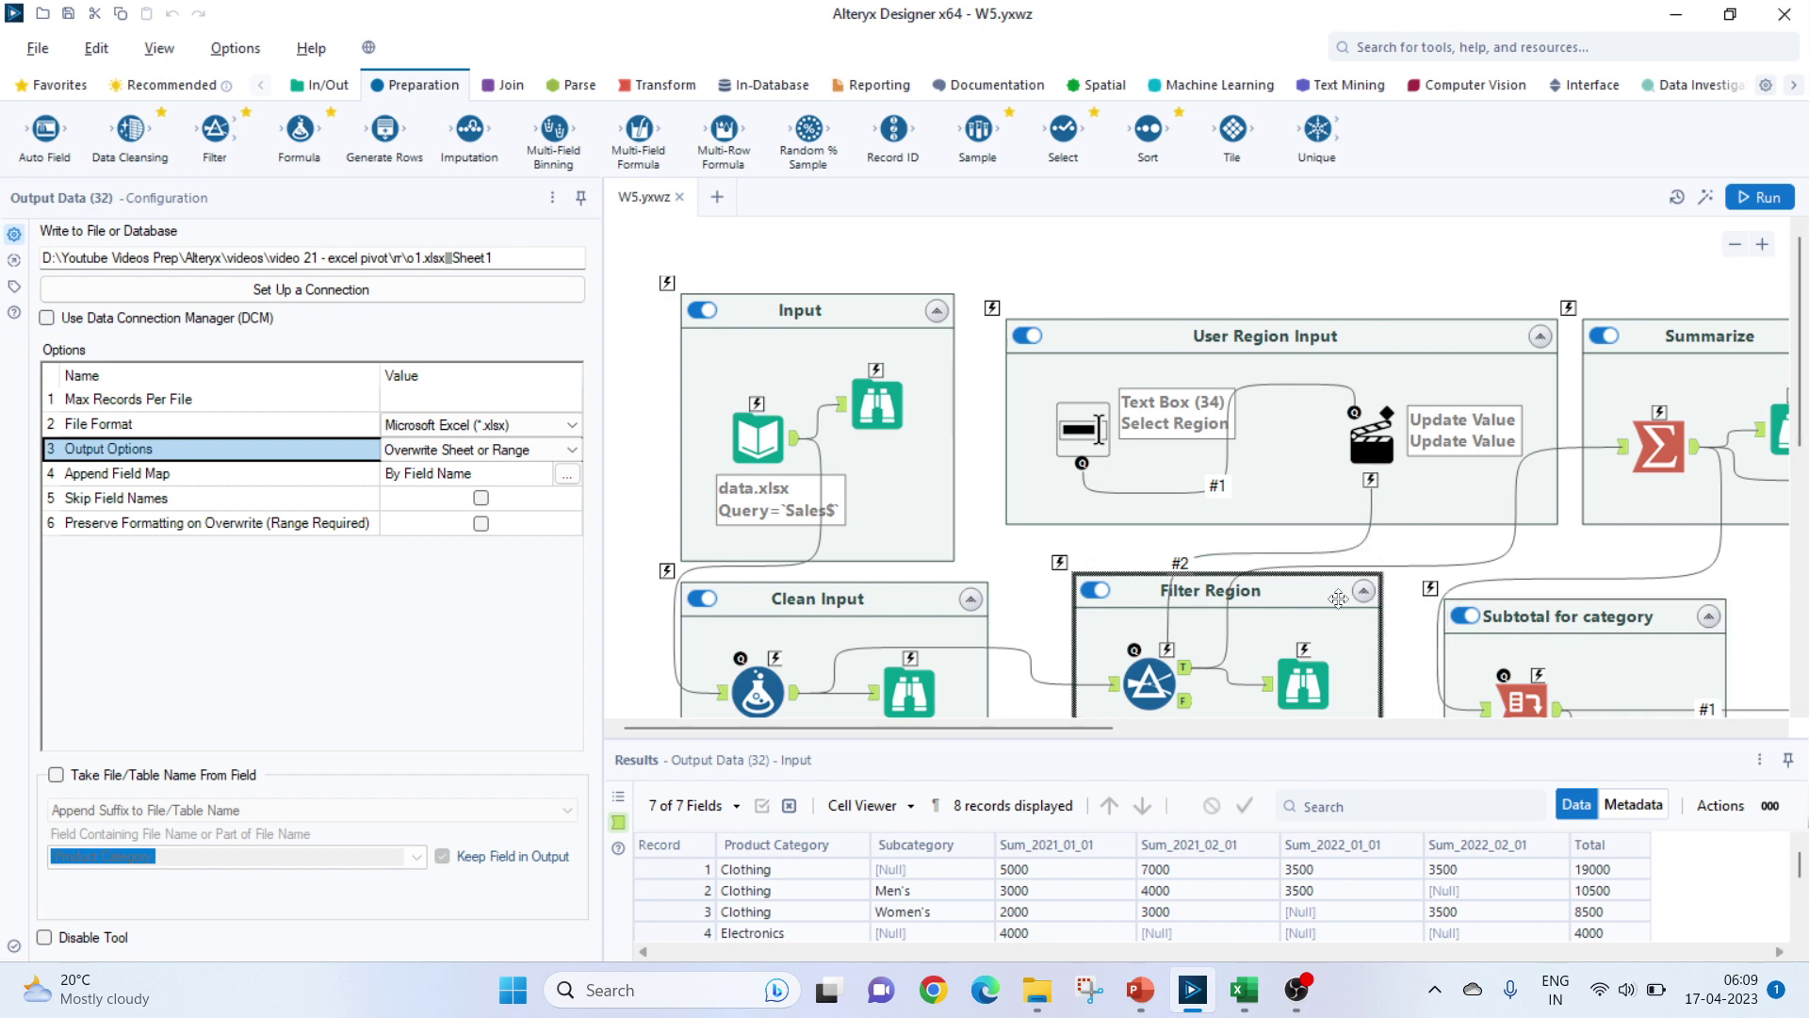
{"action": "scroll", "coordinate": [1339, 600], "scroll_direction": "down", "scroll_amount": 1}
{"action": "scroll", "coordinate": [1414, 471], "scroll_direction": "up", "scroll_amount": 1}
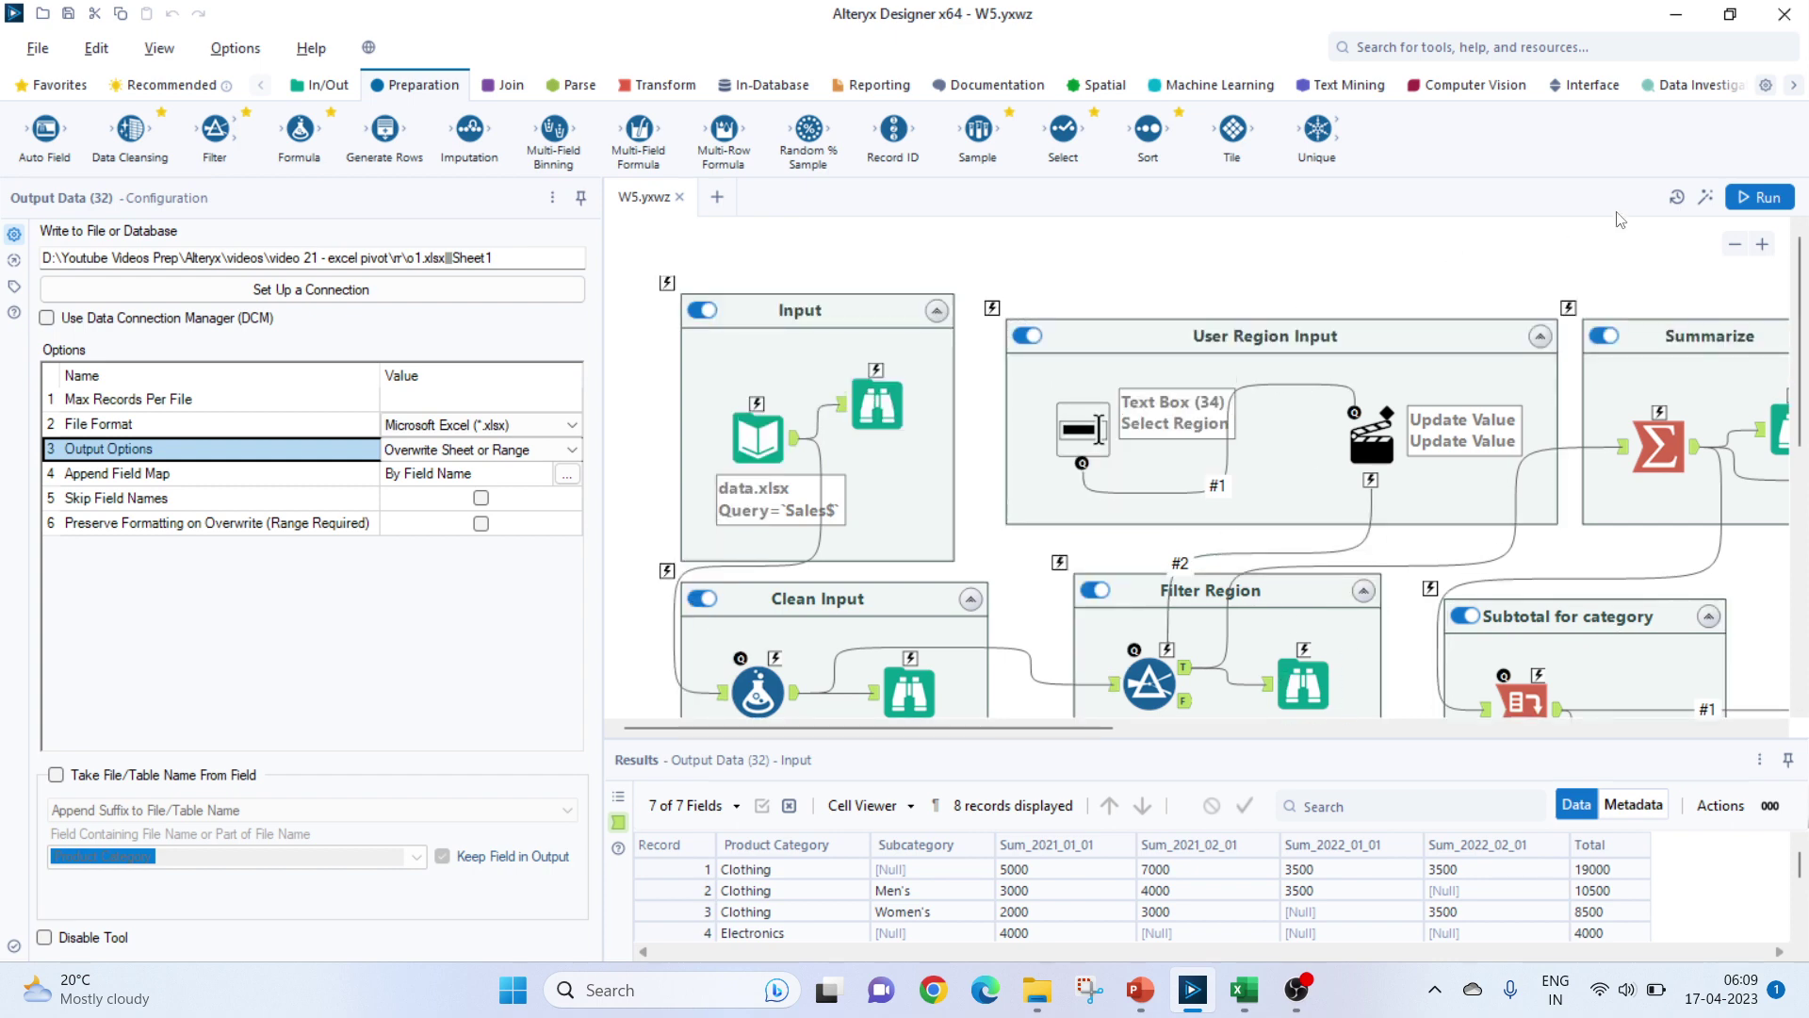
{"action": "left_click", "coordinate": [1584, 85]}
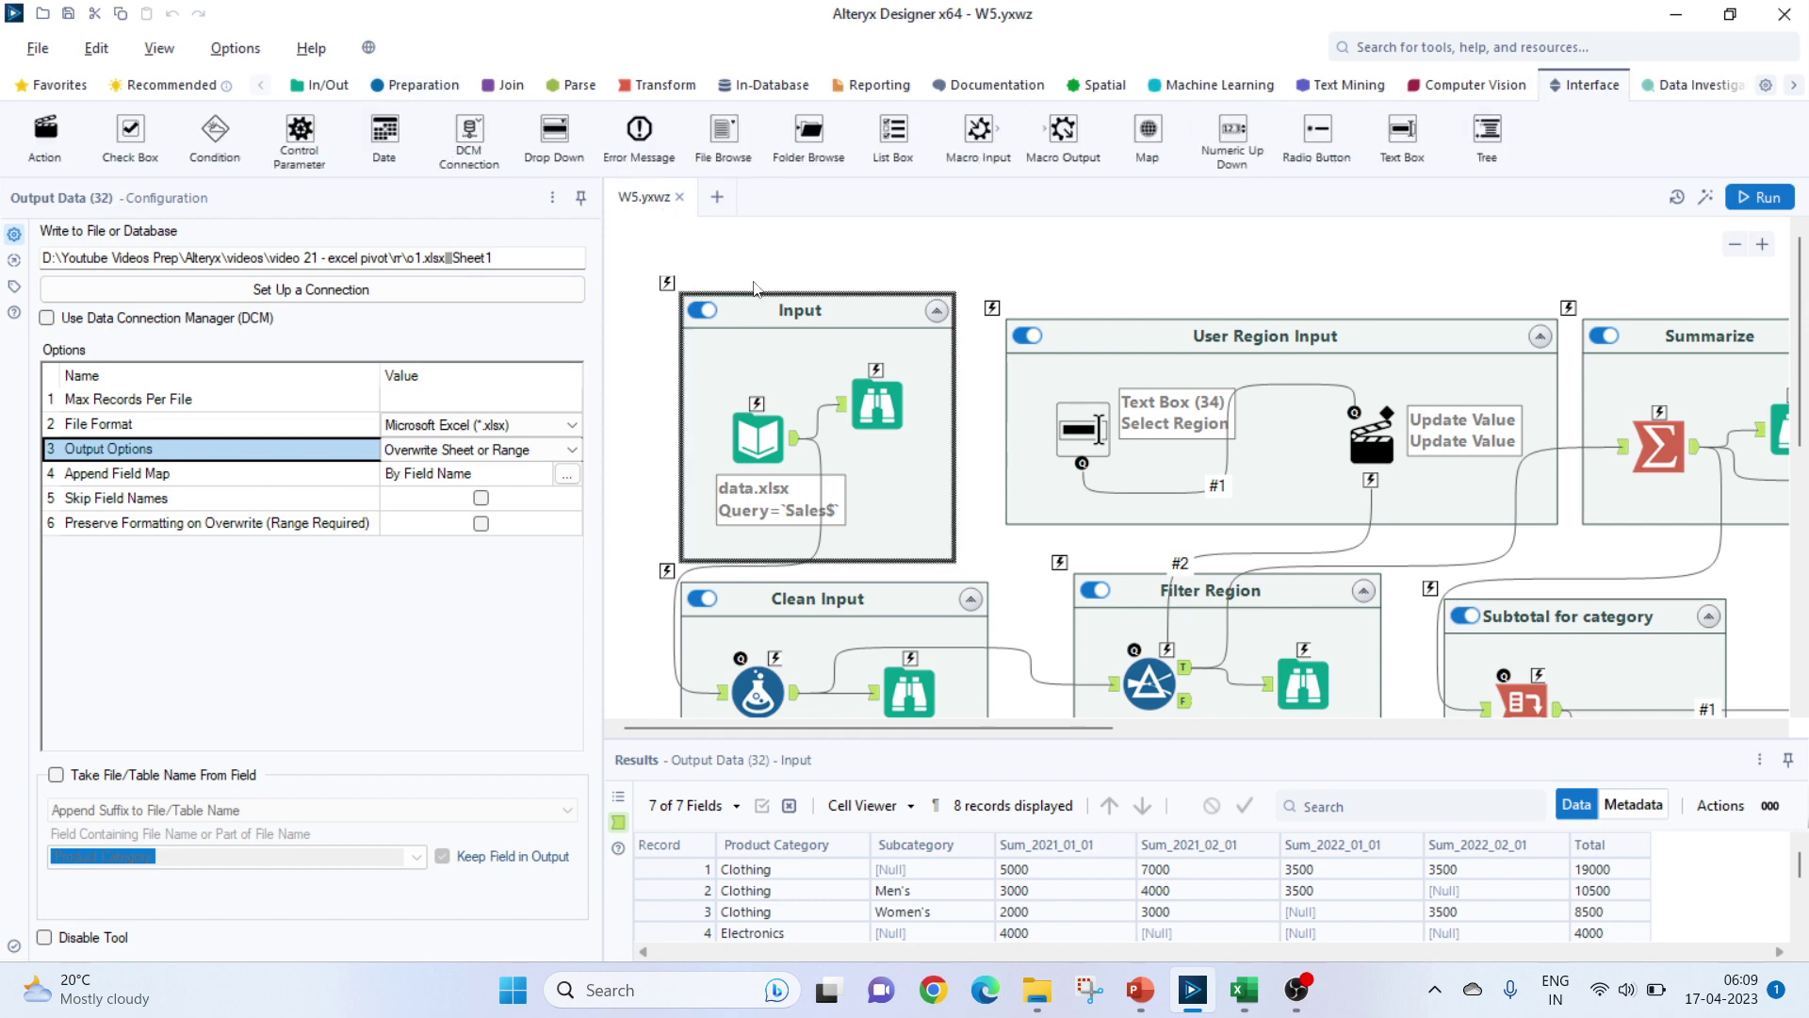
{"action": "left_click", "coordinate": [1065, 430]}
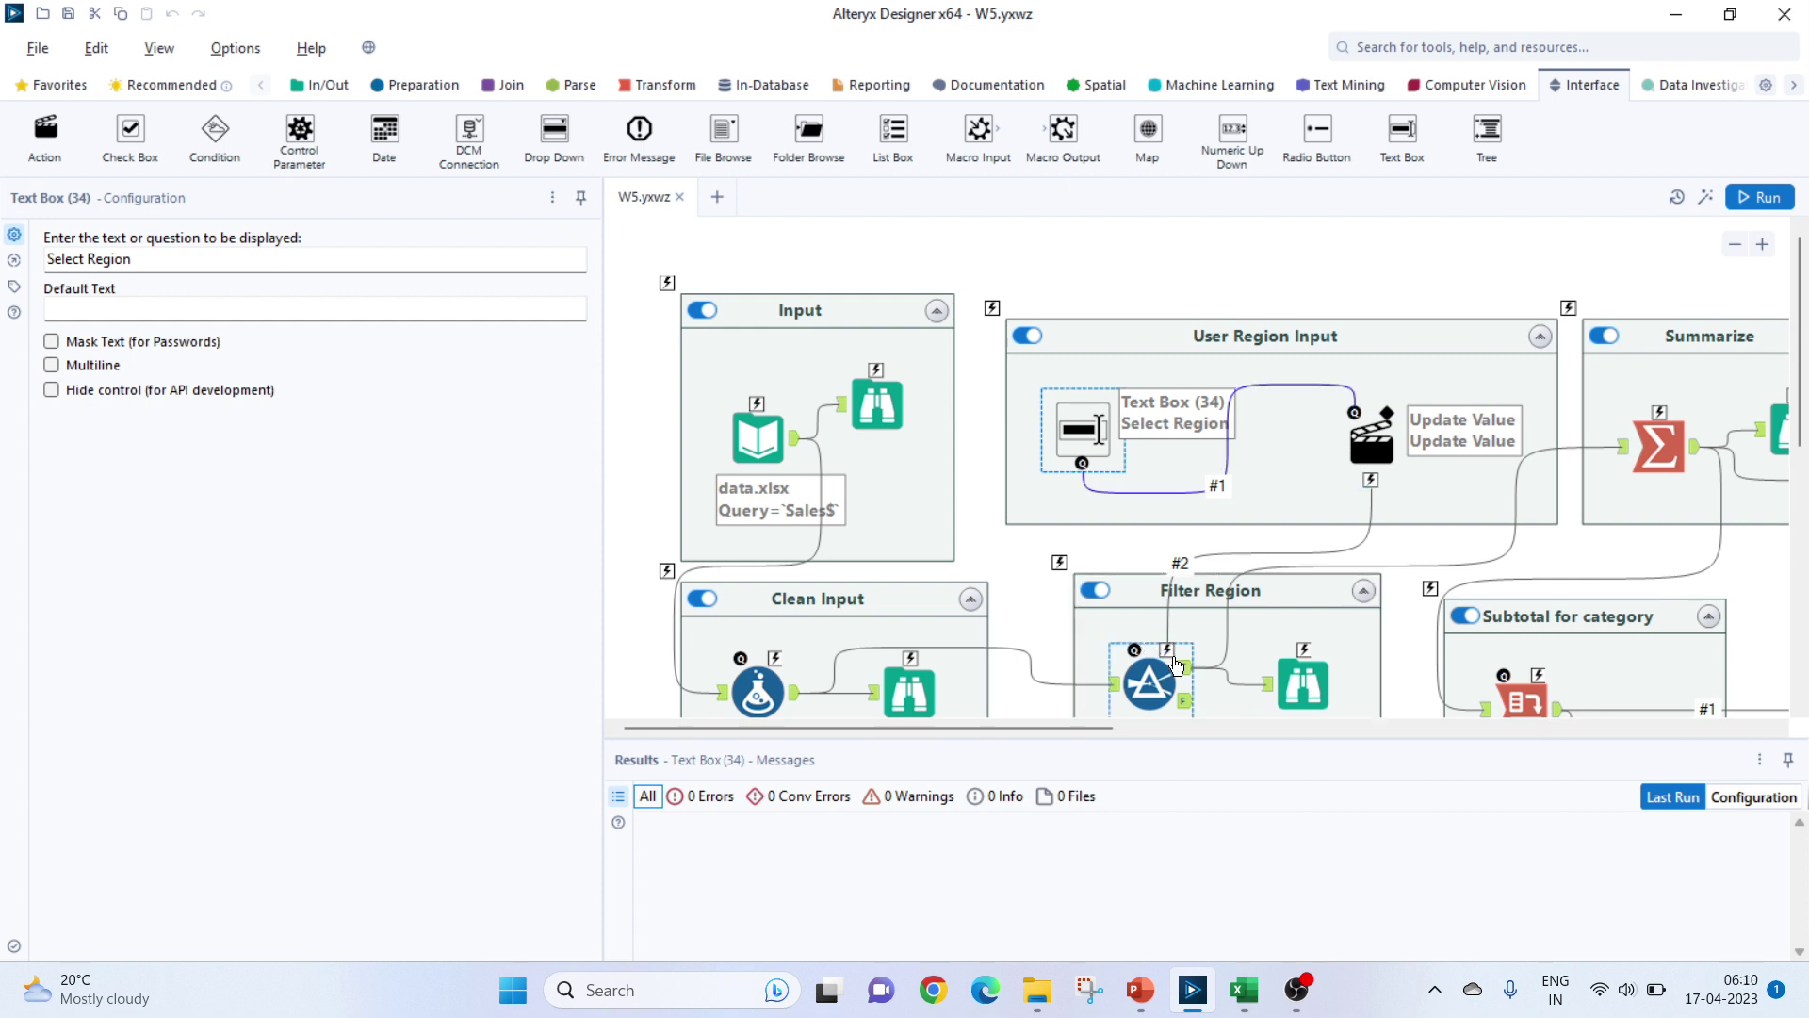
- Keep the Action tool on Update Value (Default), replacing the Filter operand string South
{"action": "left_click", "coordinate": [1370, 443]}
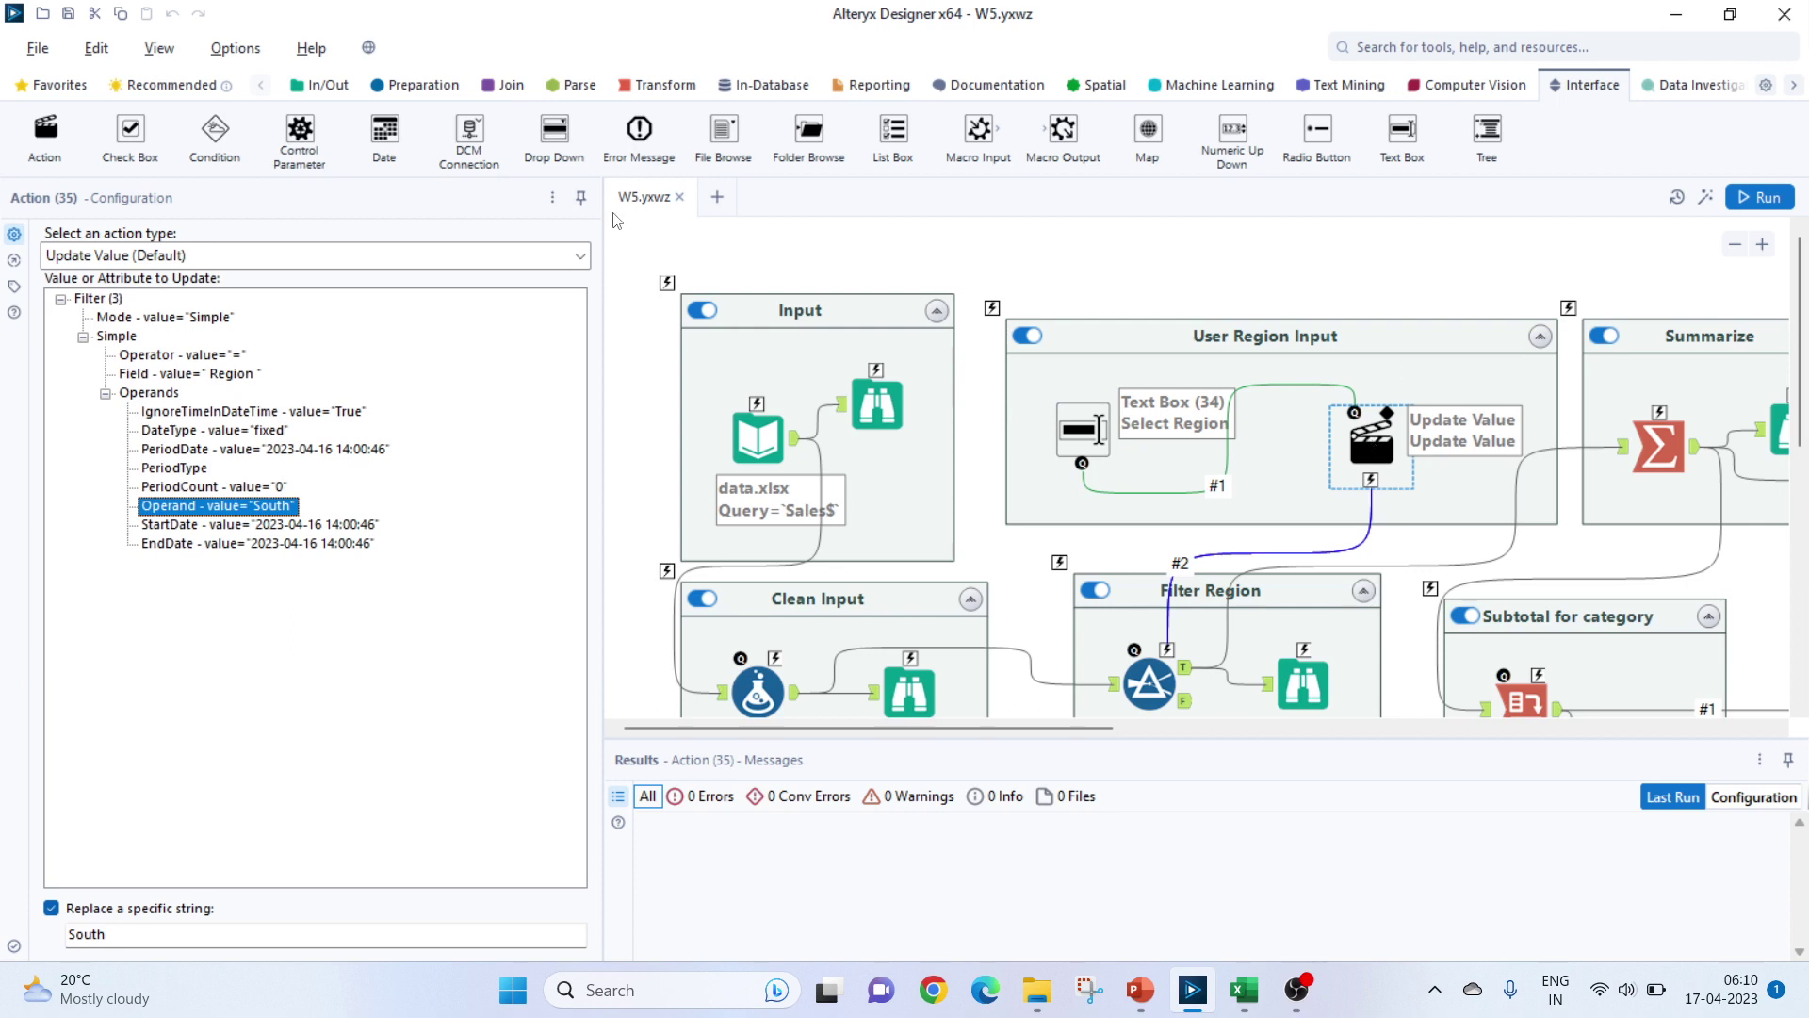
{"action": "left_click", "coordinate": [194, 254]}
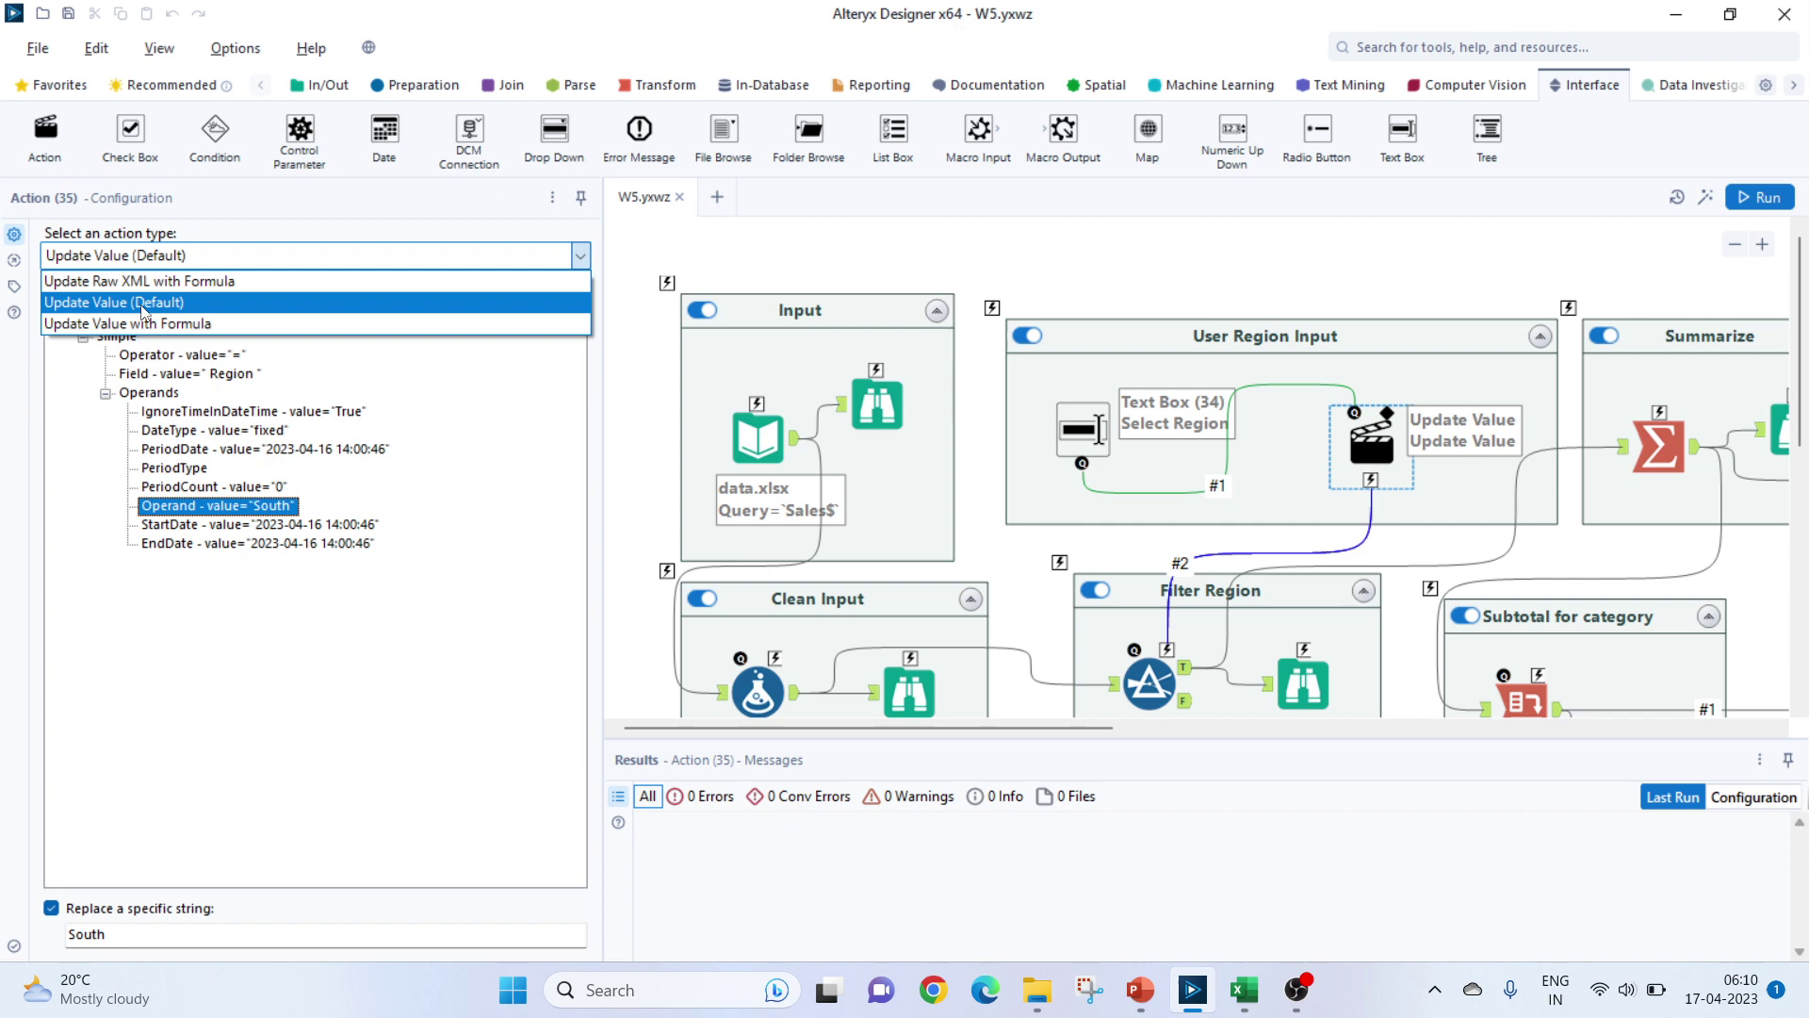
{"action": "left_click", "coordinate": [473, 227]}
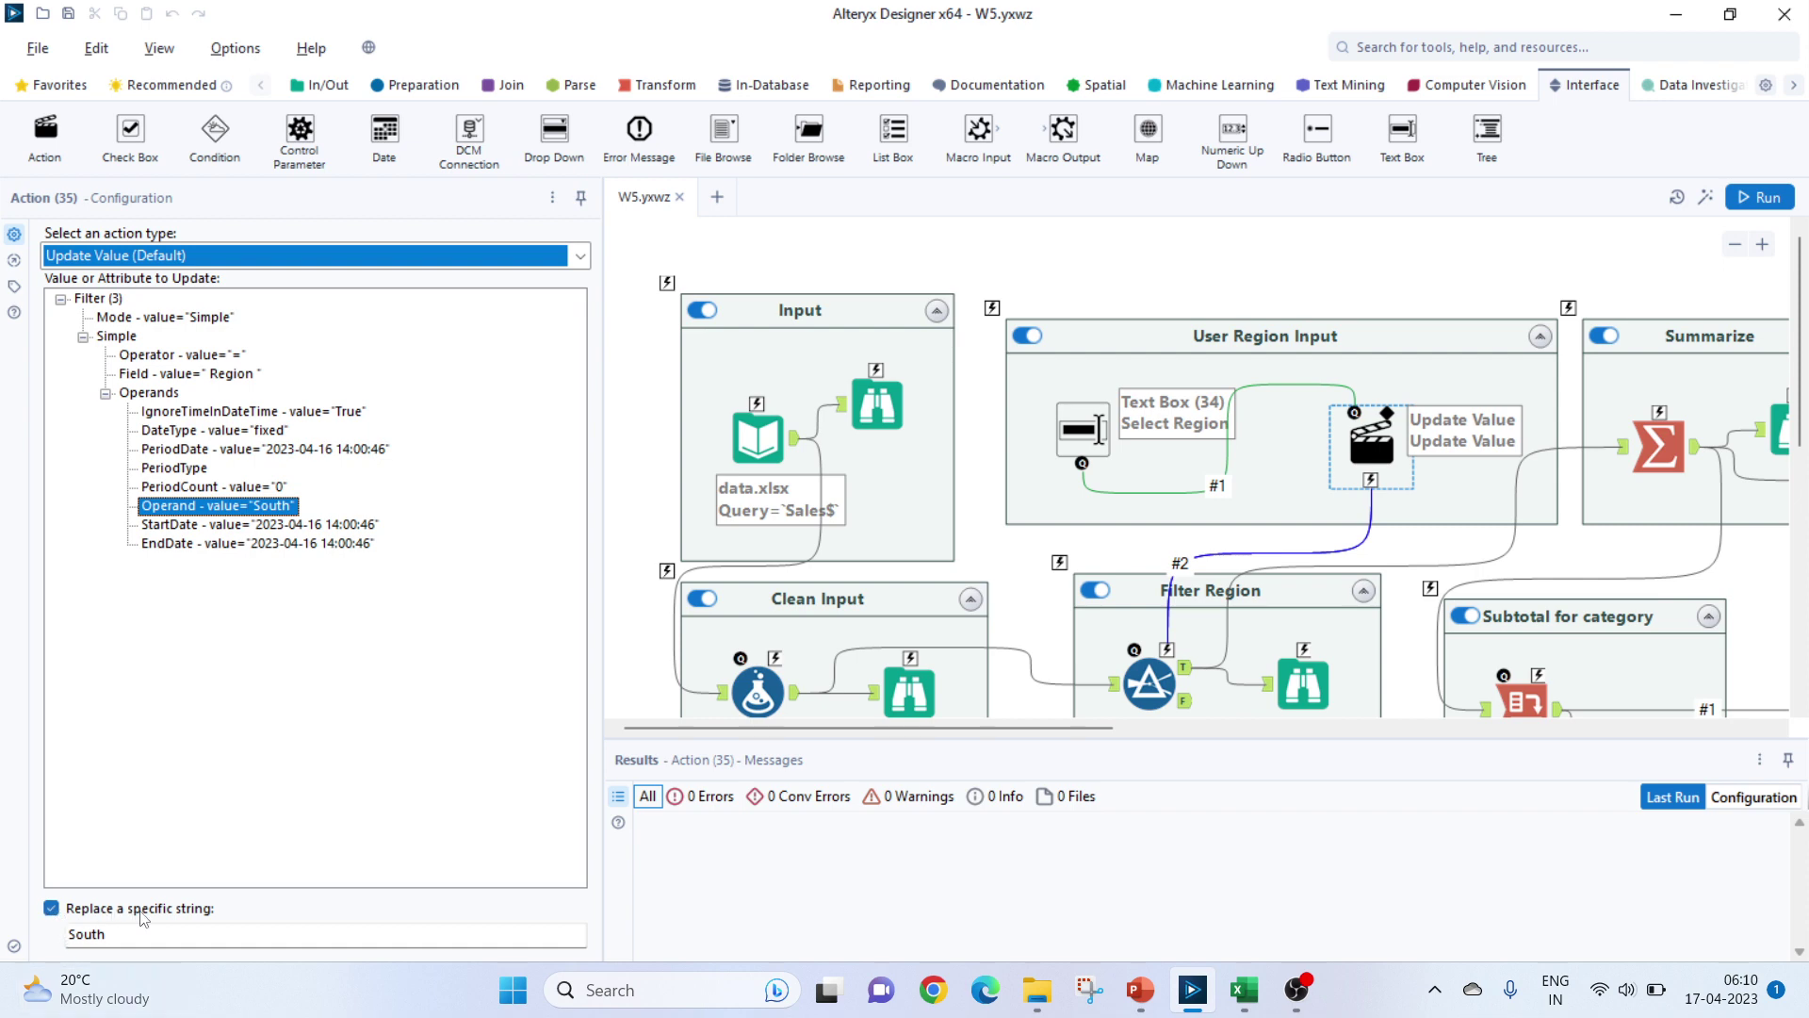
{"action": "left_click", "coordinate": [128, 939]}
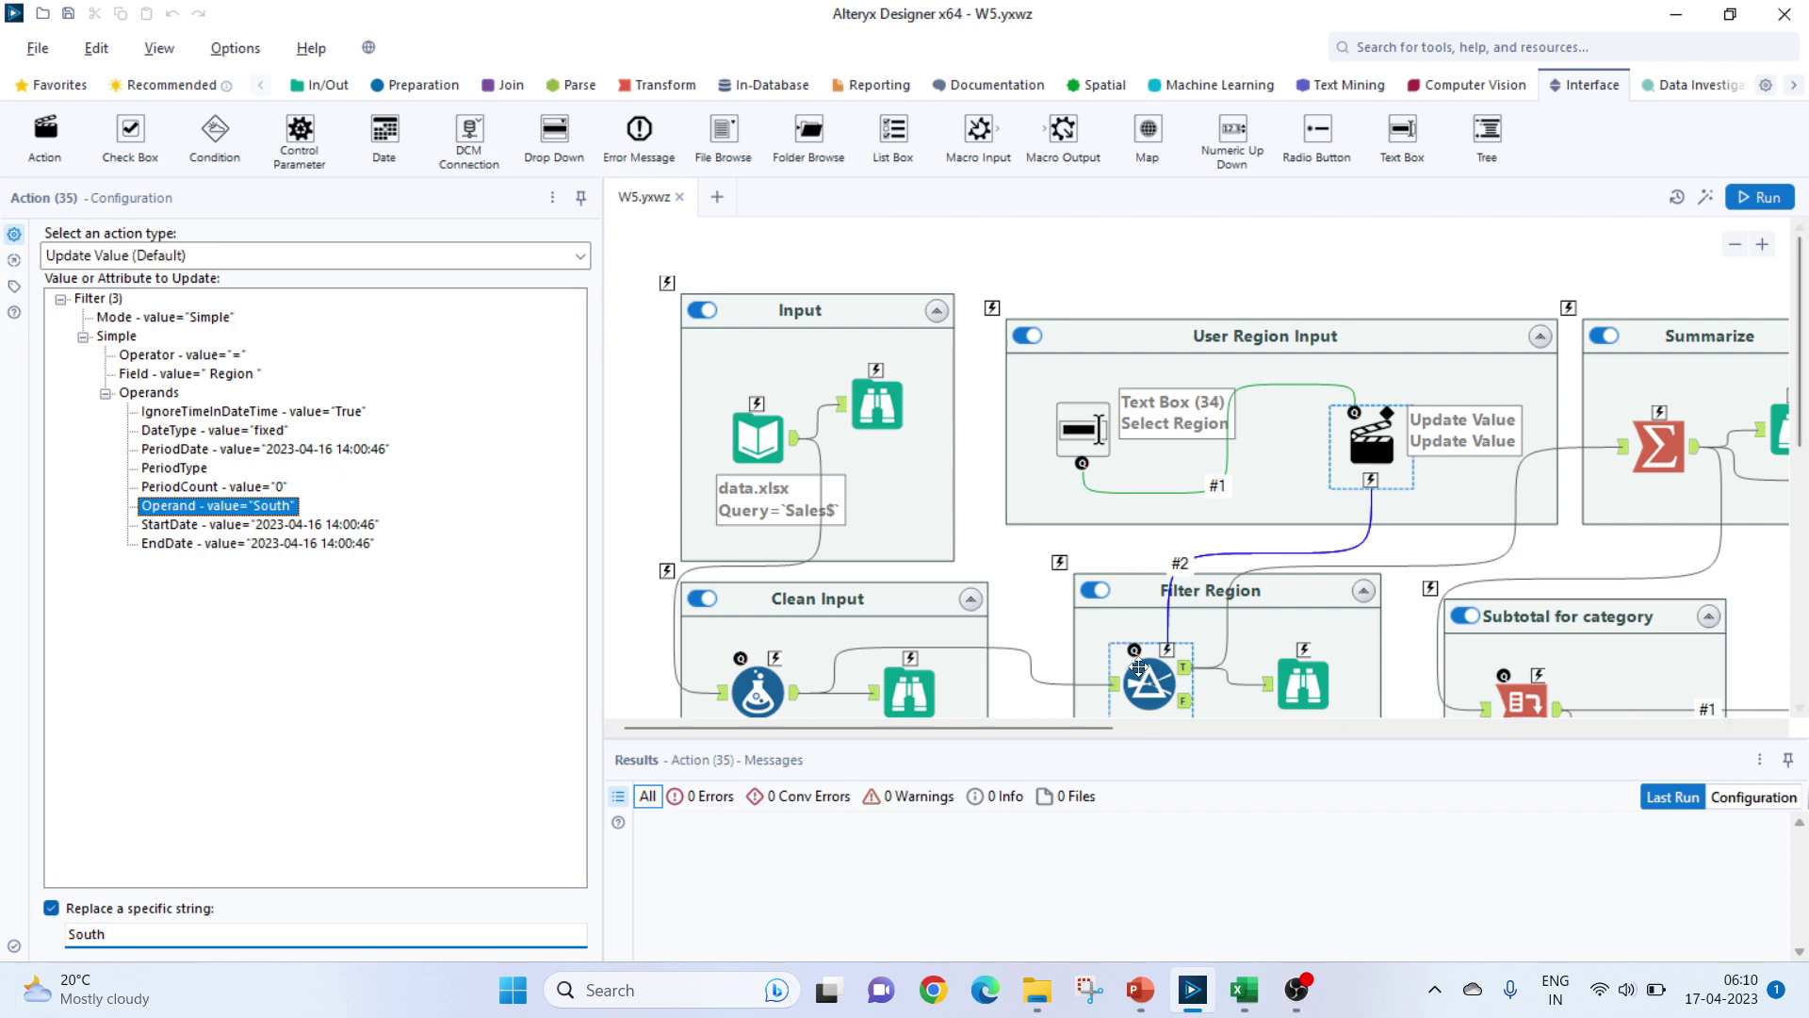
{"action": "left_click_drag", "start_coordinate": [1053, 730], "coordinate": [1164, 729]}
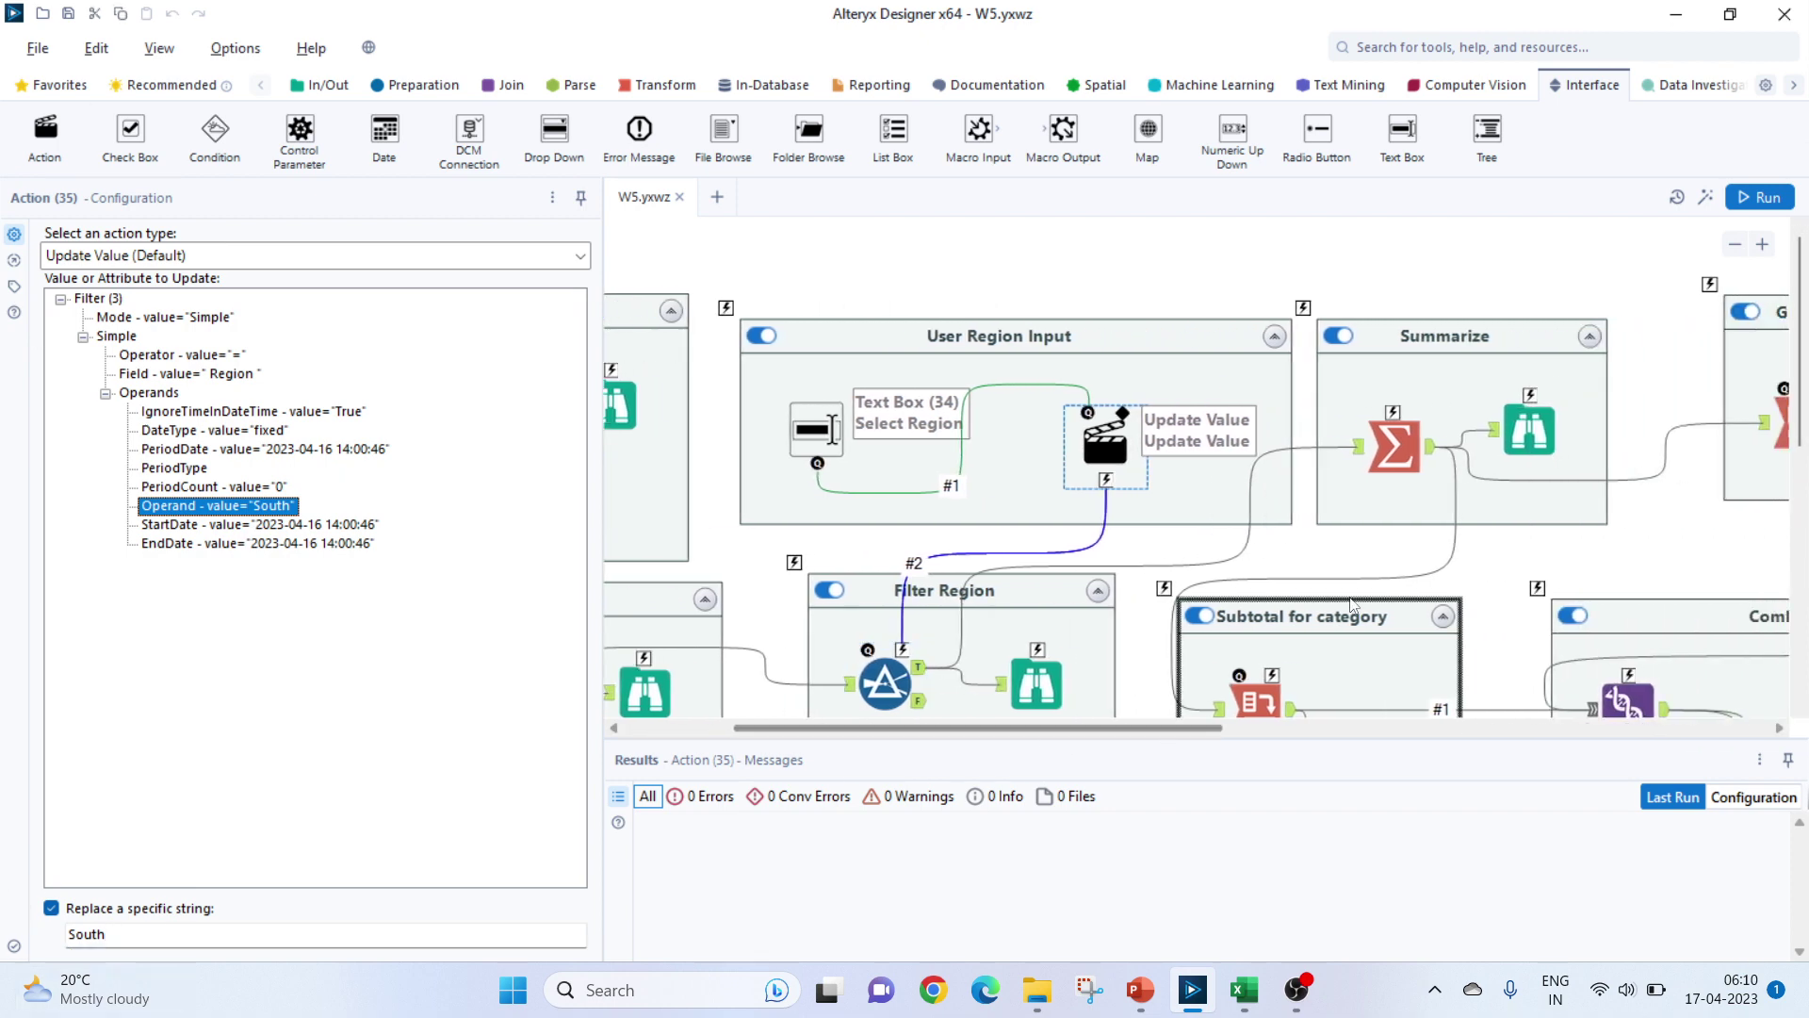
- Run the workflow, check the Filter's True output of South records, then launch the analytic app
{"action": "scroll", "coordinate": [1414, 471], "scroll_direction": "down", "scroll_amount": 1}
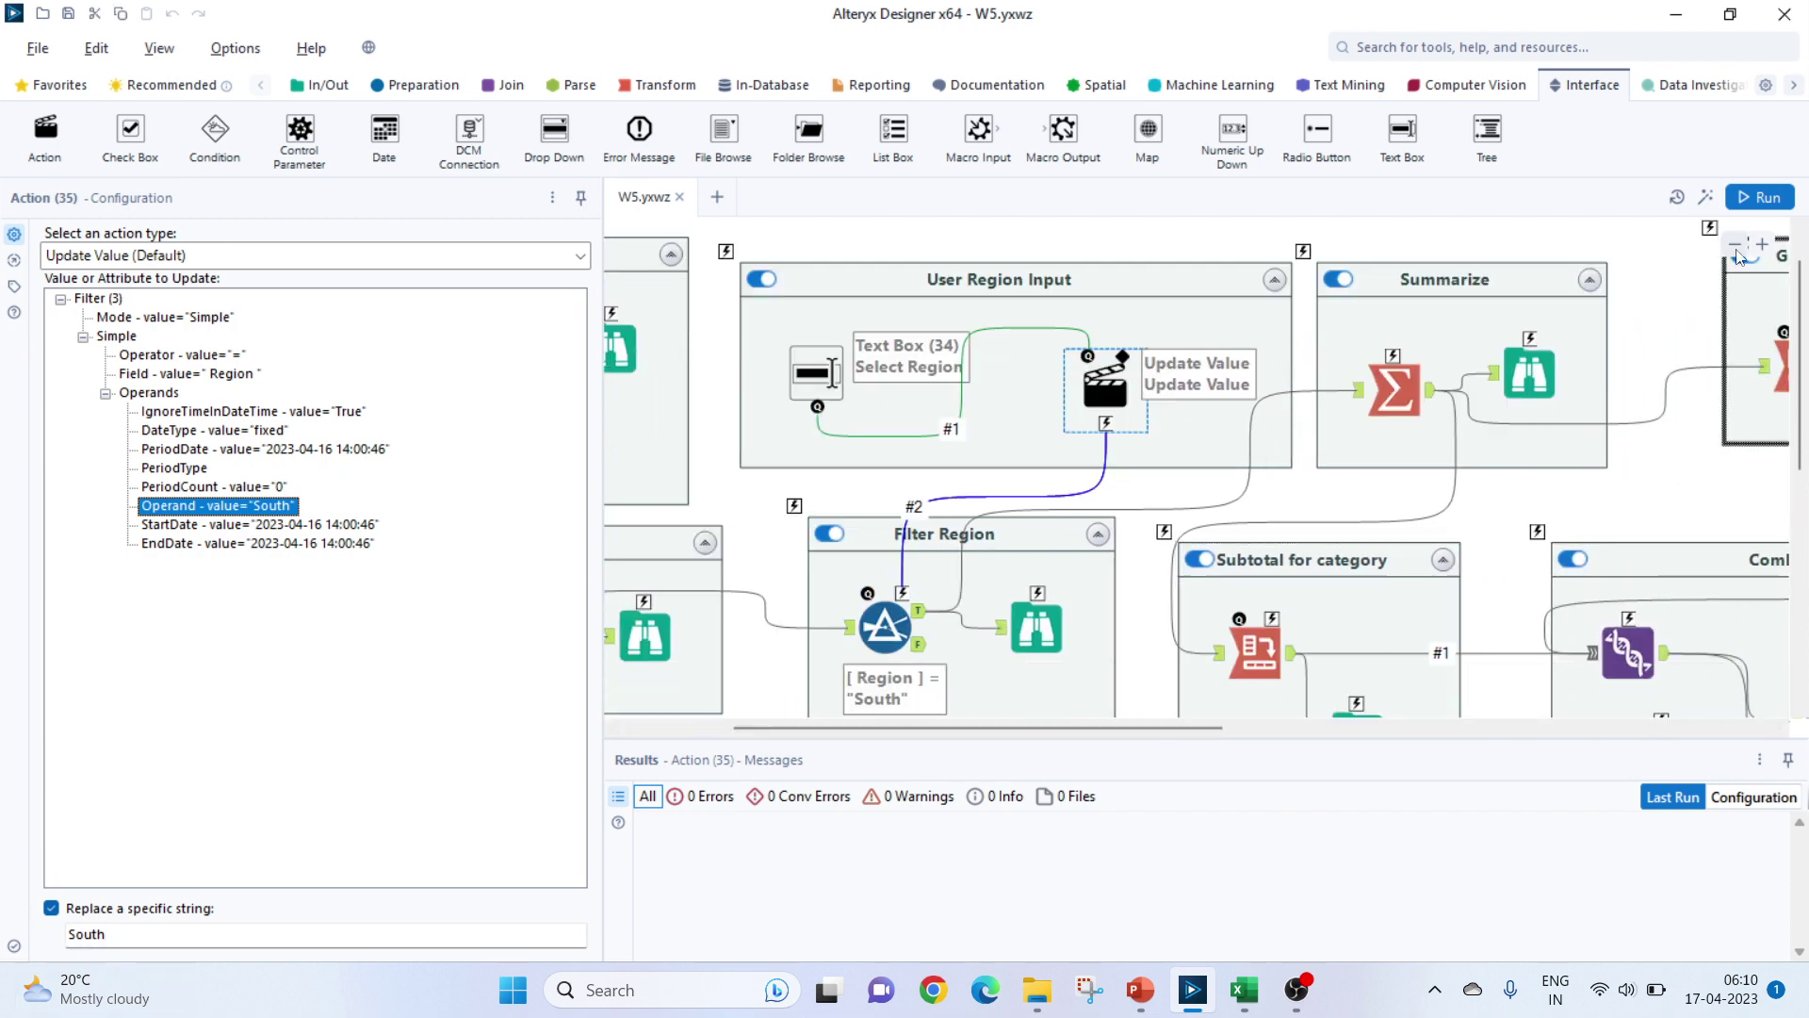
{"action": "left_click", "coordinate": [1762, 197]}
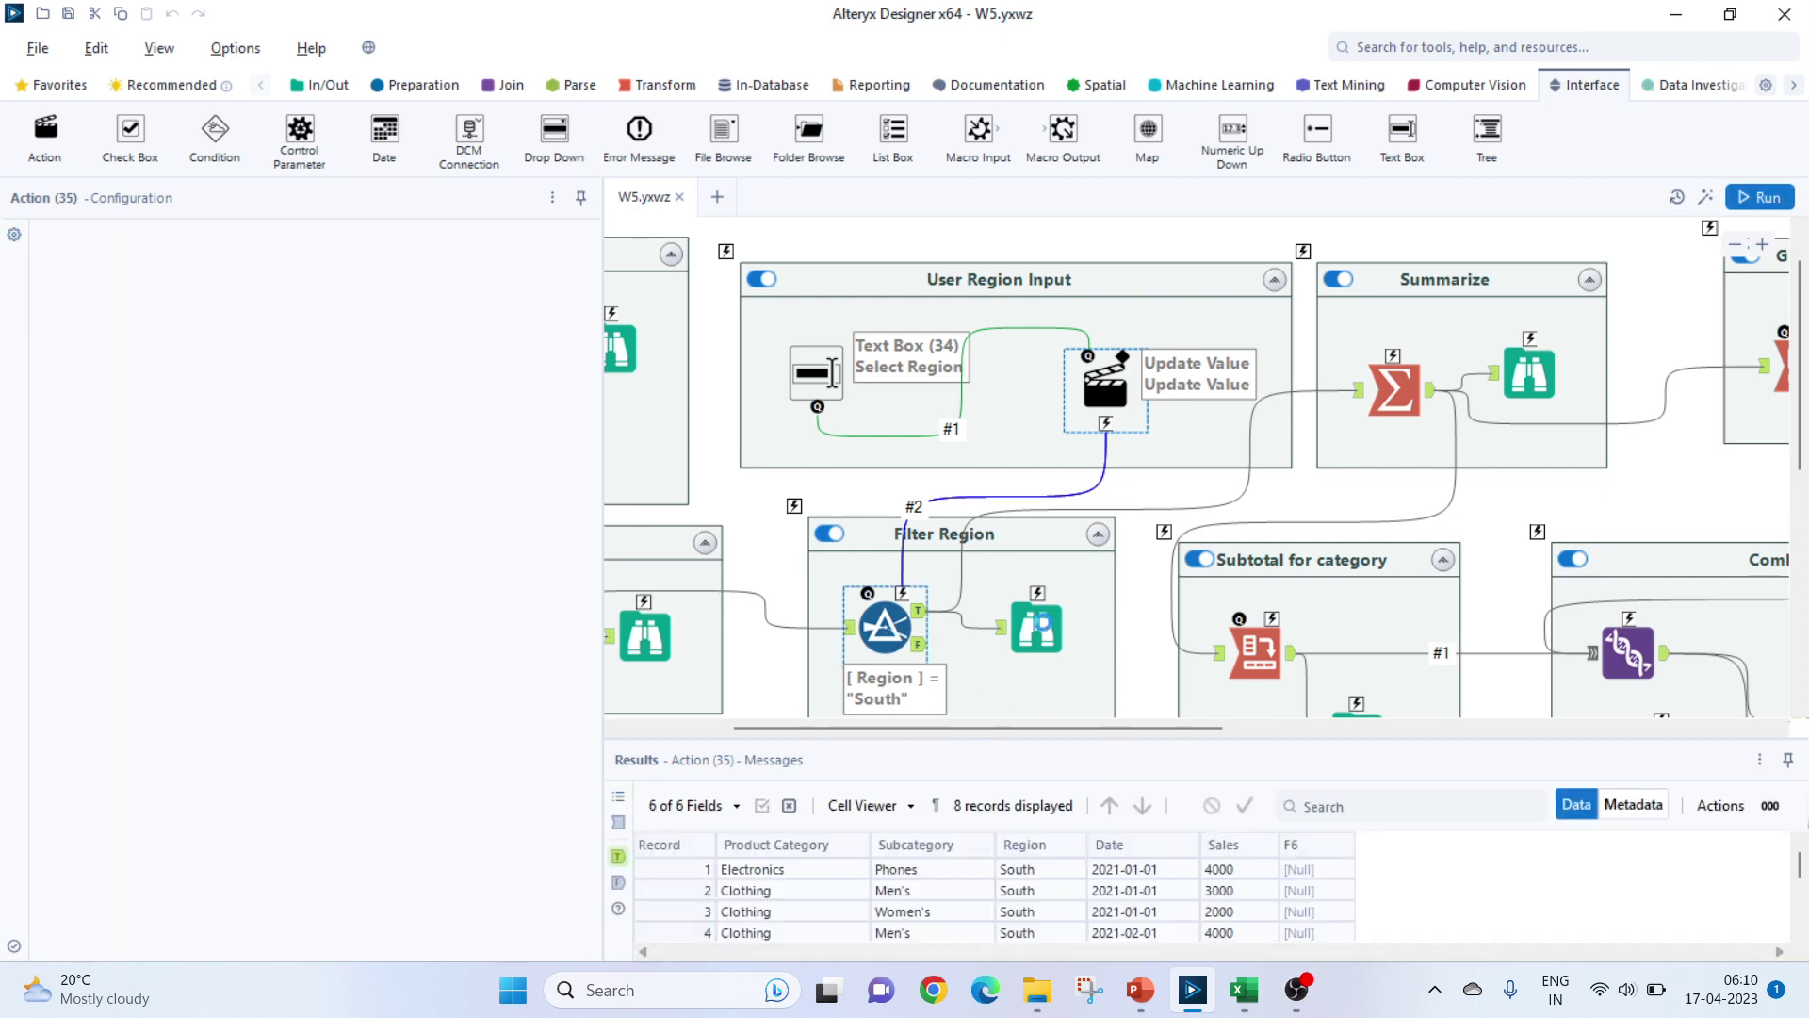
{"action": "left_click", "coordinate": [921, 610]}
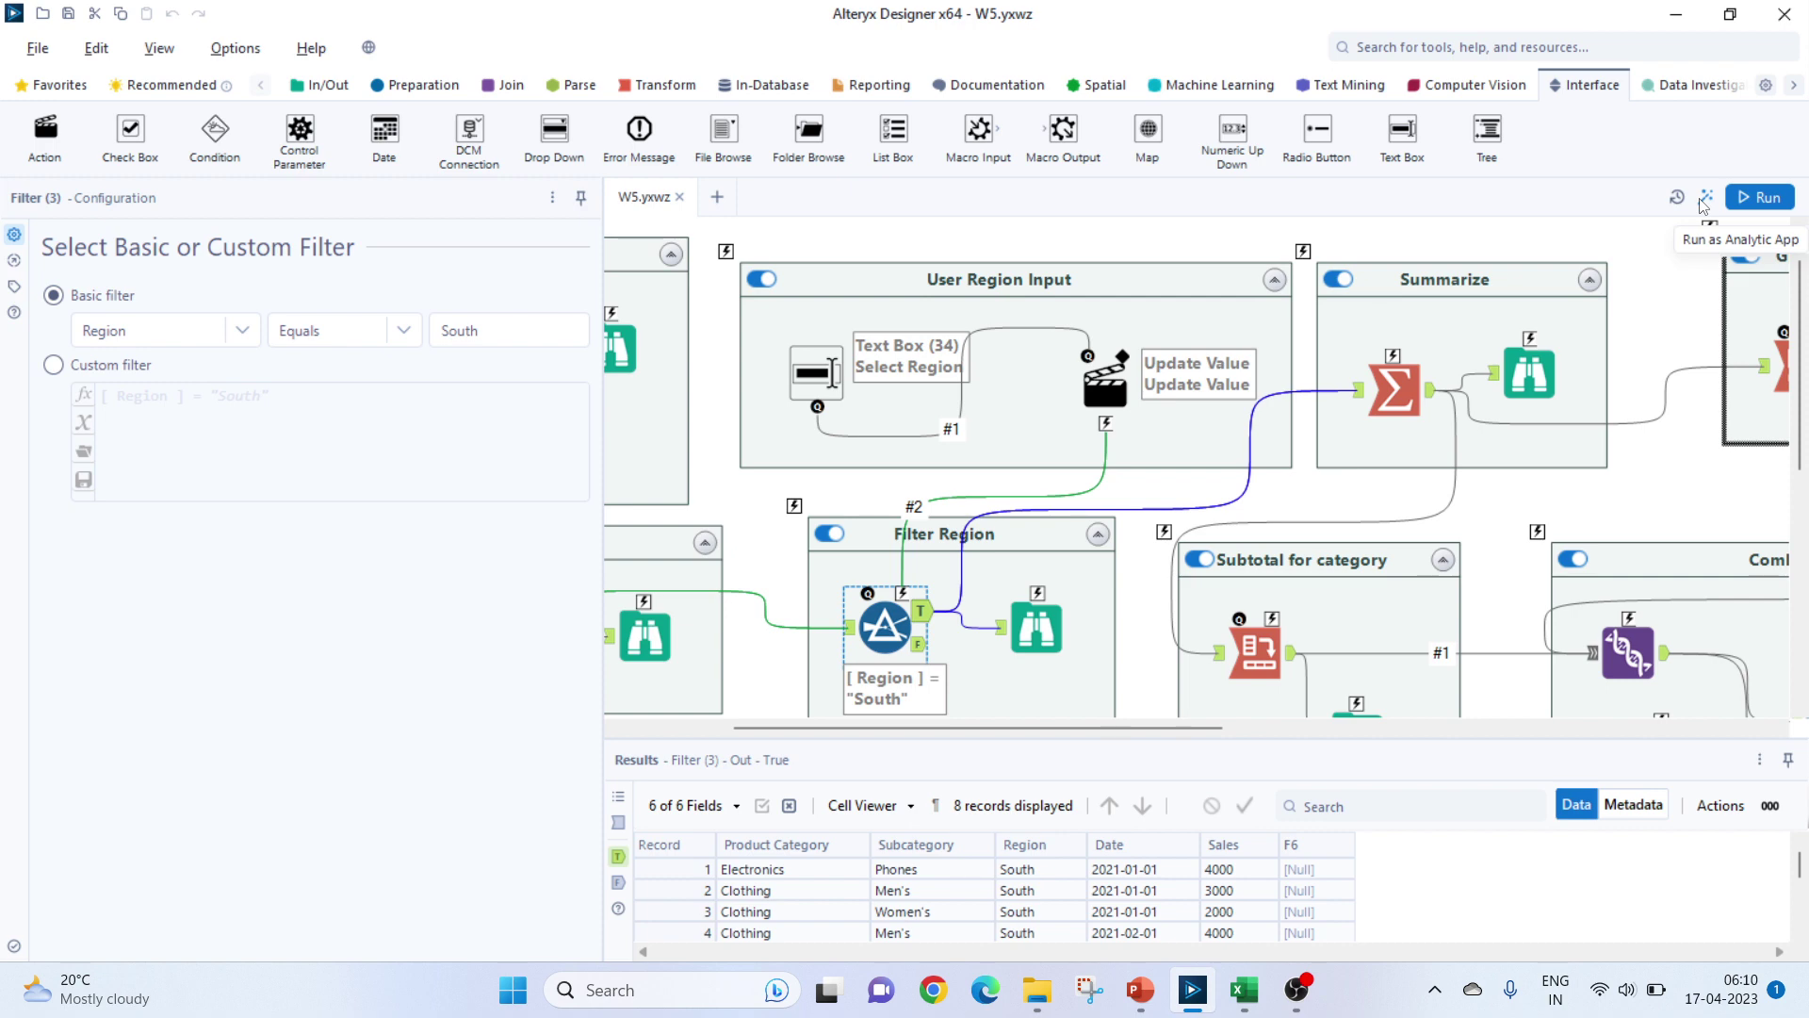
{"action": "left_click", "coordinate": [1705, 198]}
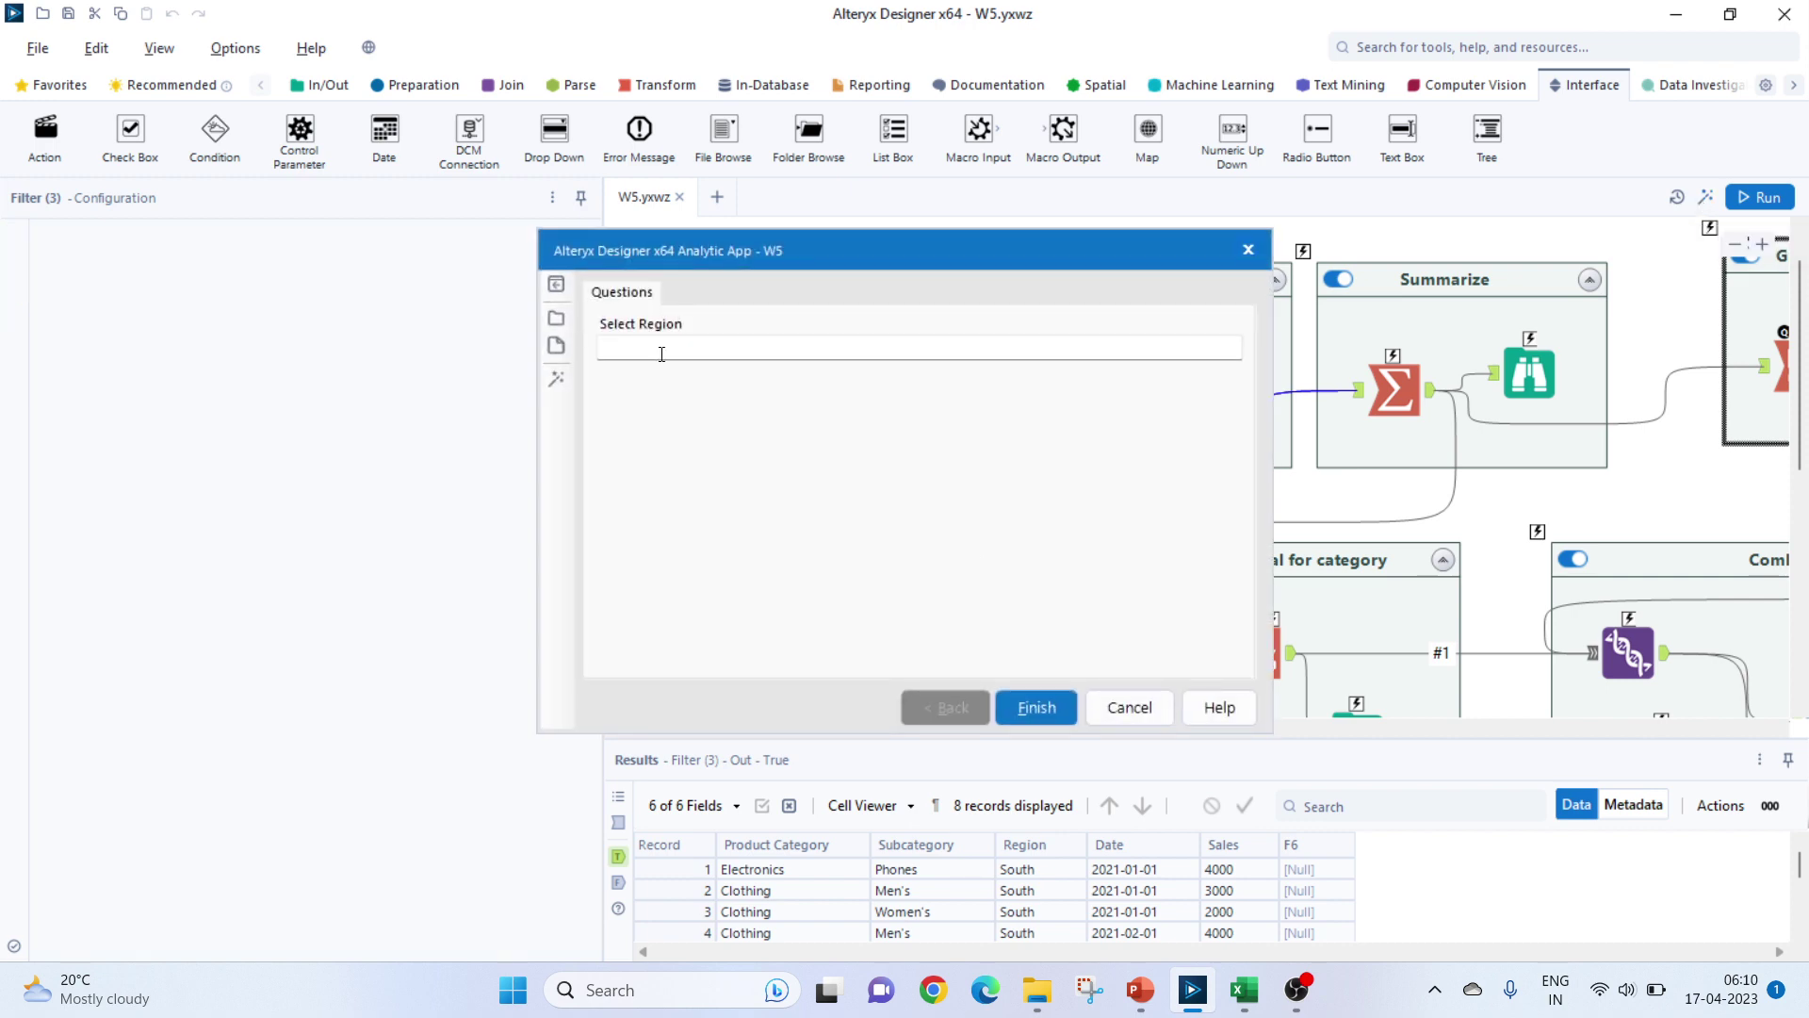
- Run the W5 app for region North and open the resulting o1.xlsx
{"action": "left_click", "coordinate": [662, 354]}
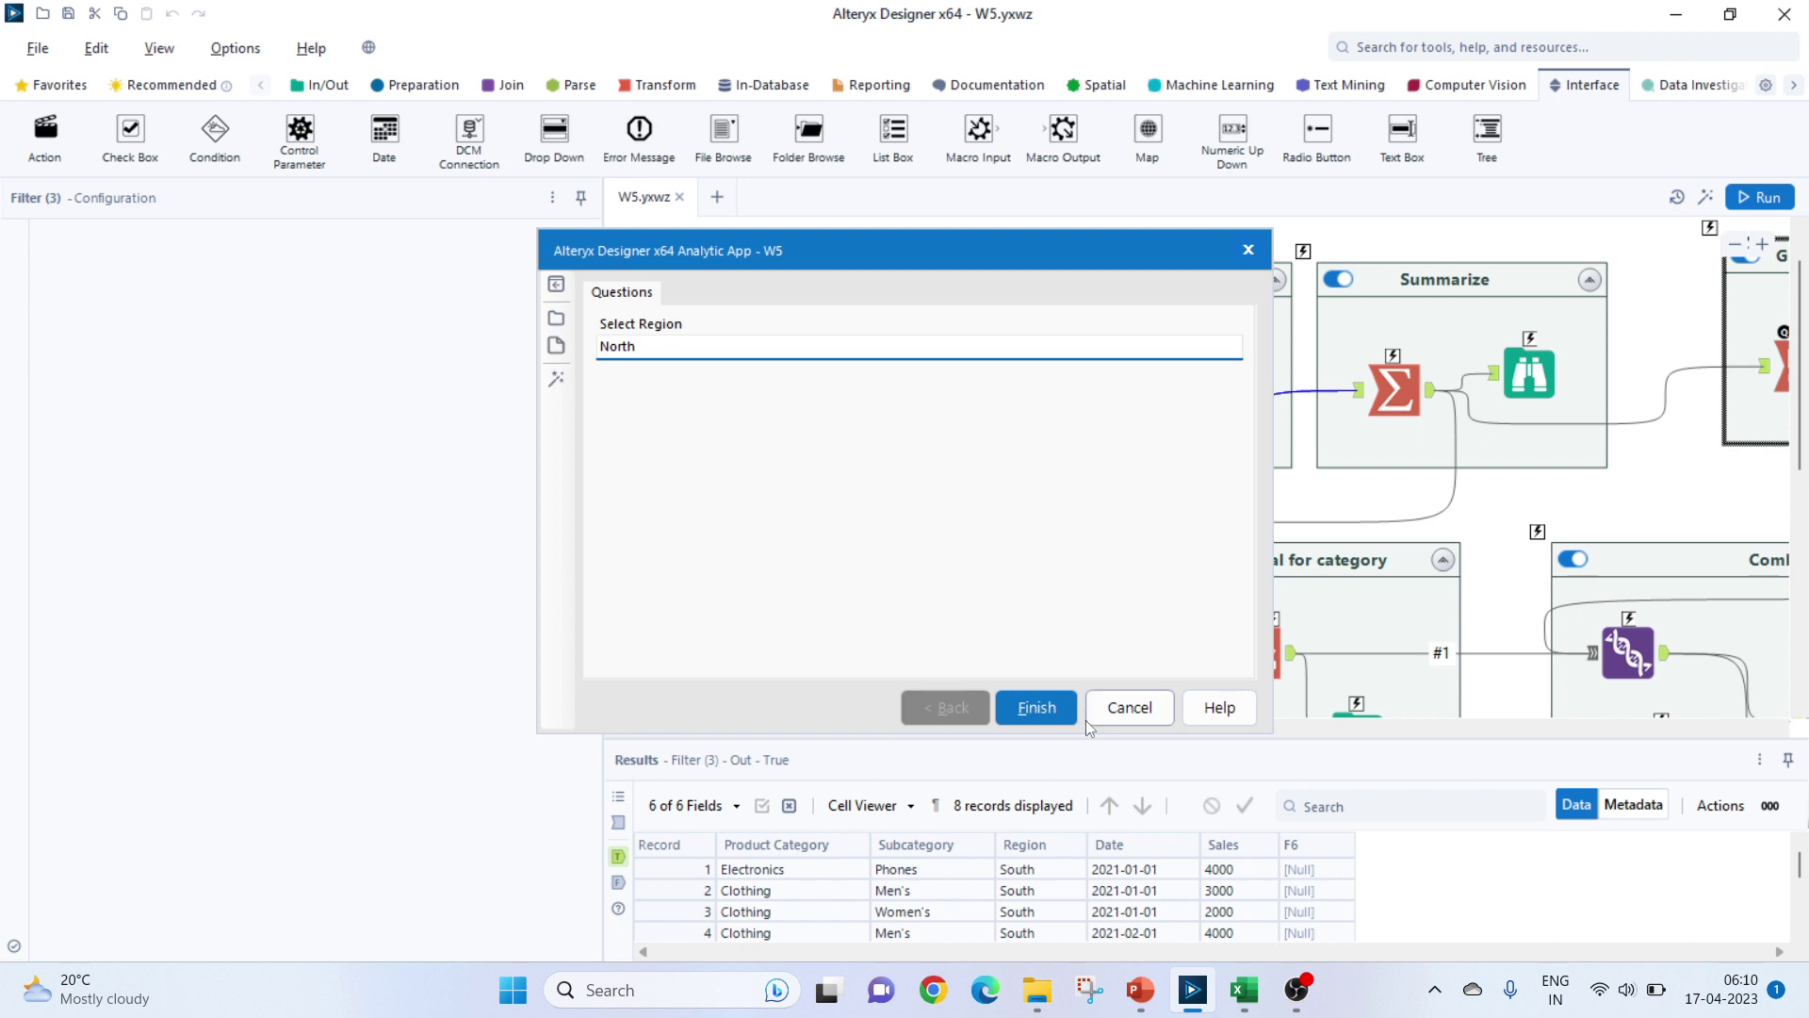
{"action": "left_click", "coordinate": [1039, 707]}
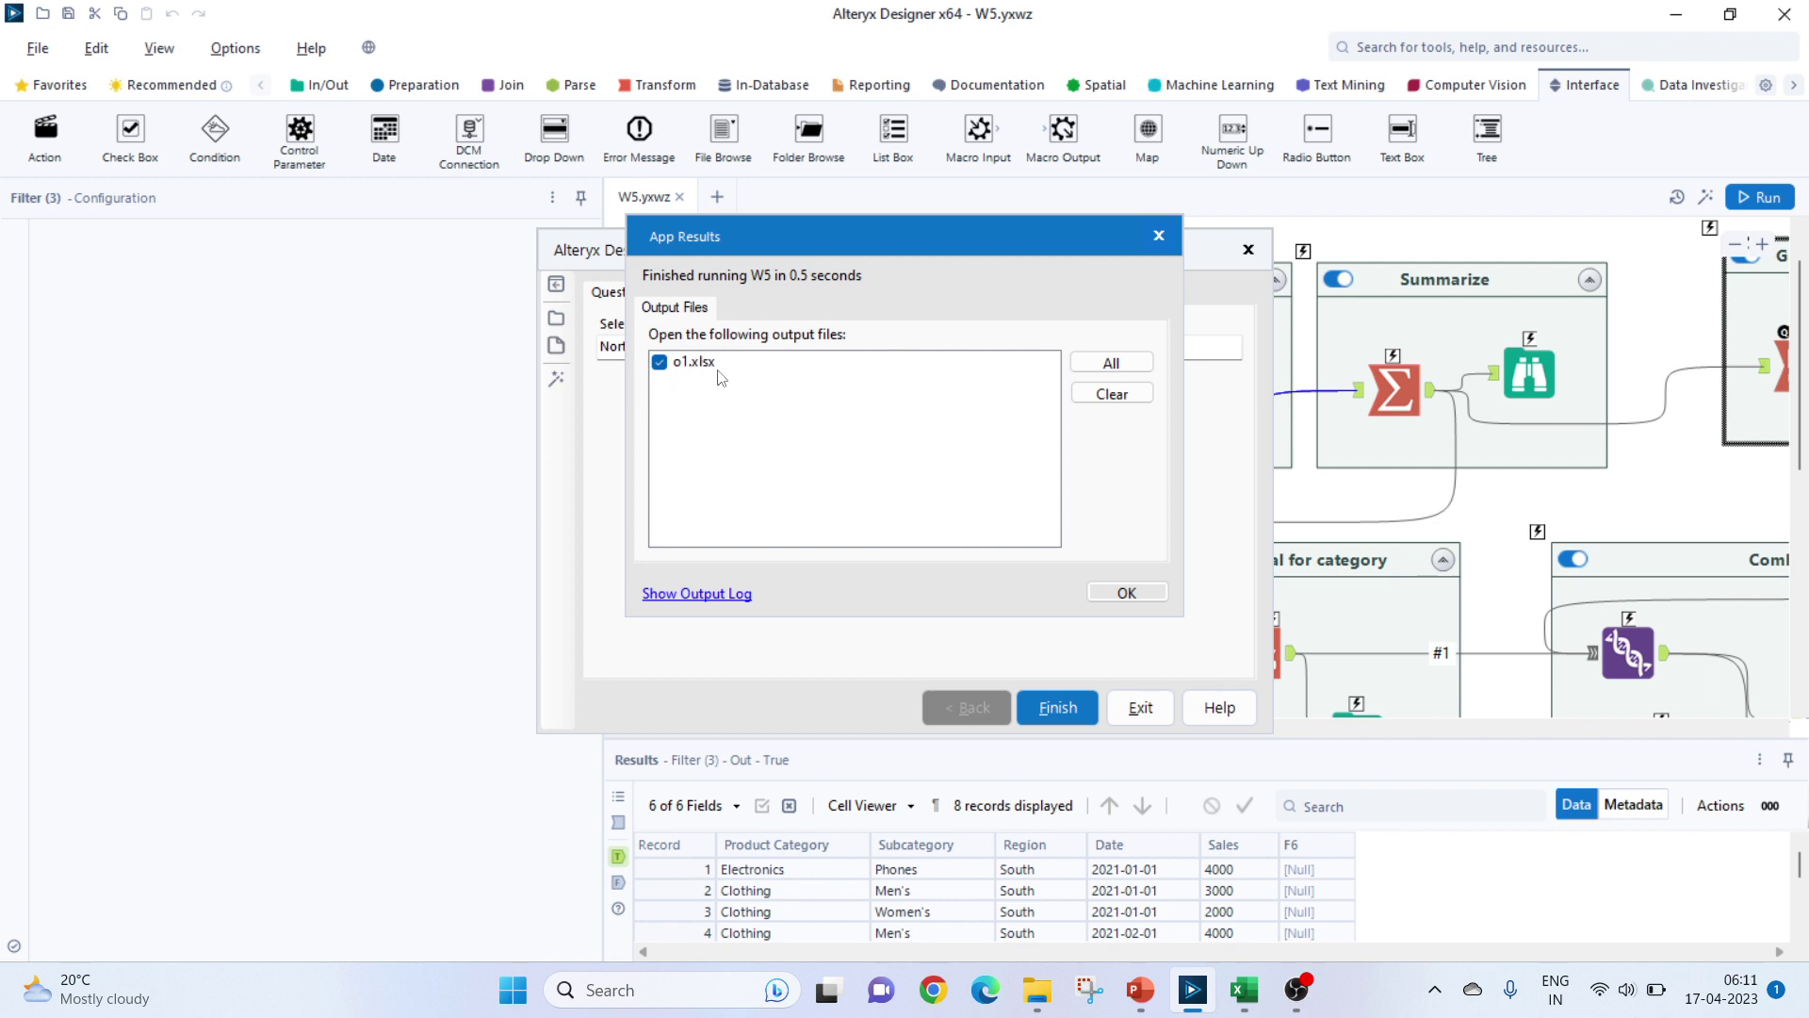
{"action": "left_click", "coordinate": [1126, 592]}
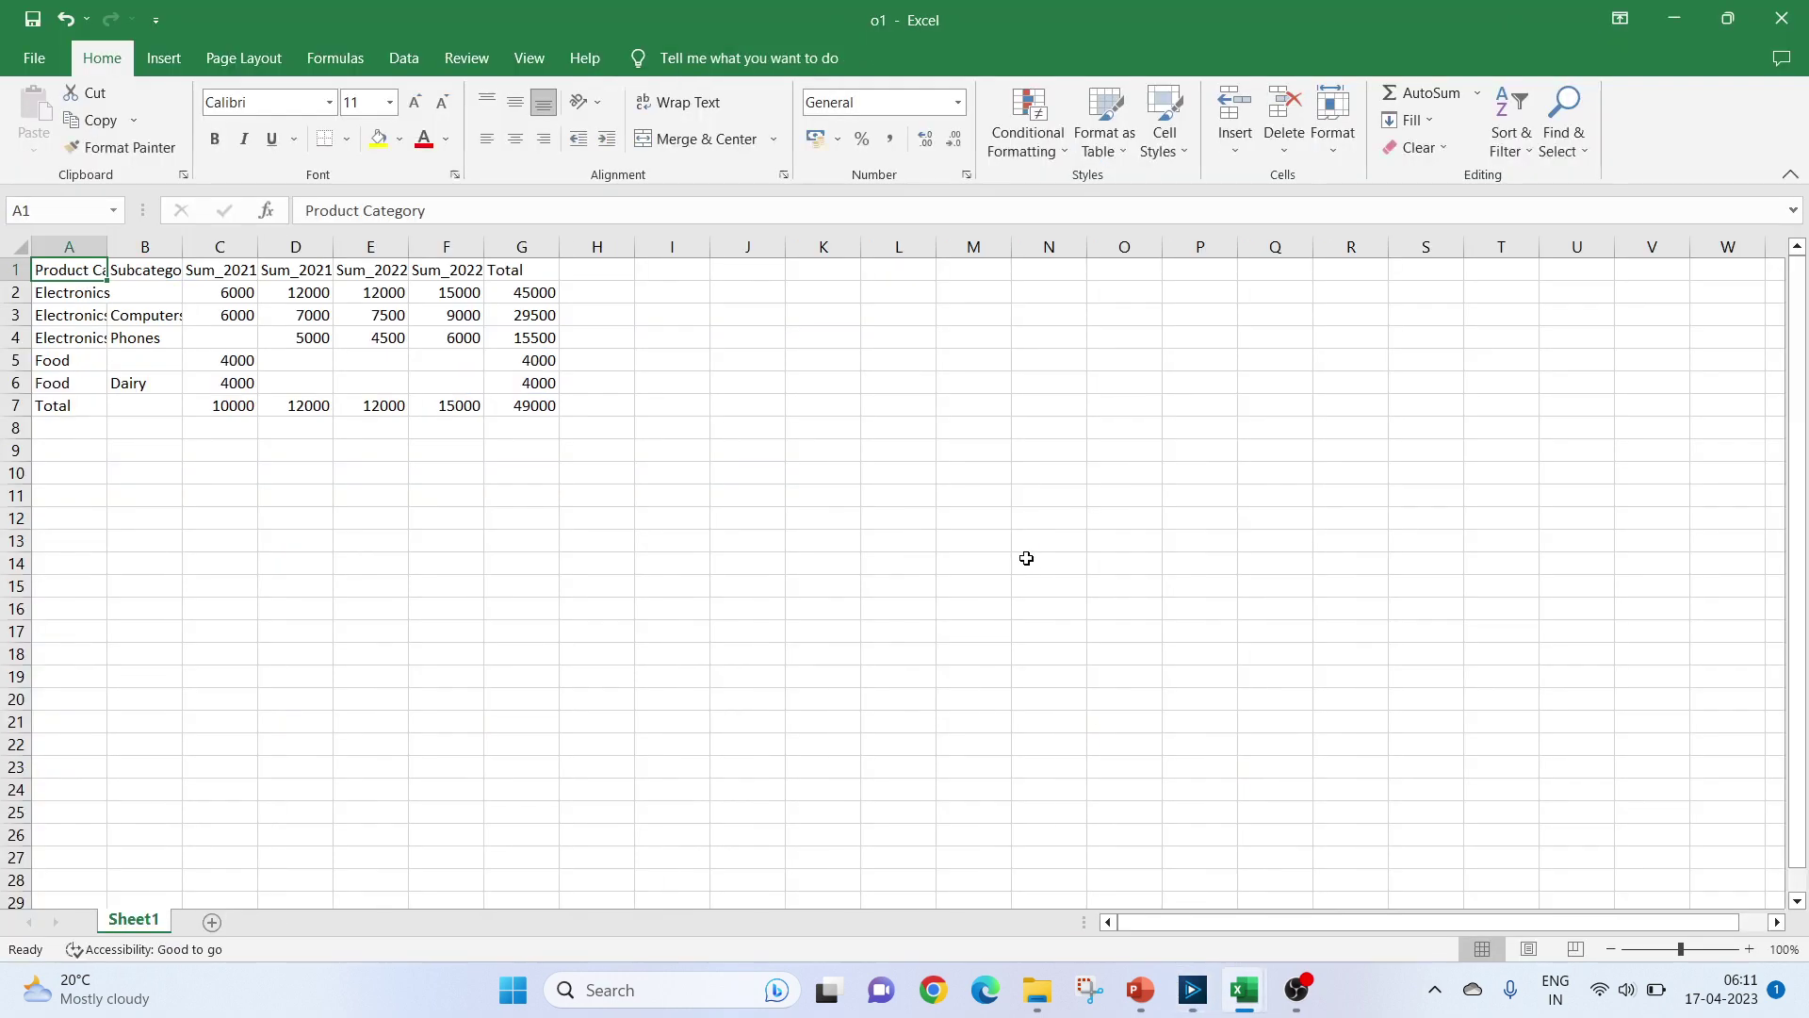
- Place the o1 window beside the pivot and autofit columns A–C
{"action": "left_click", "coordinate": [1728, 20]}
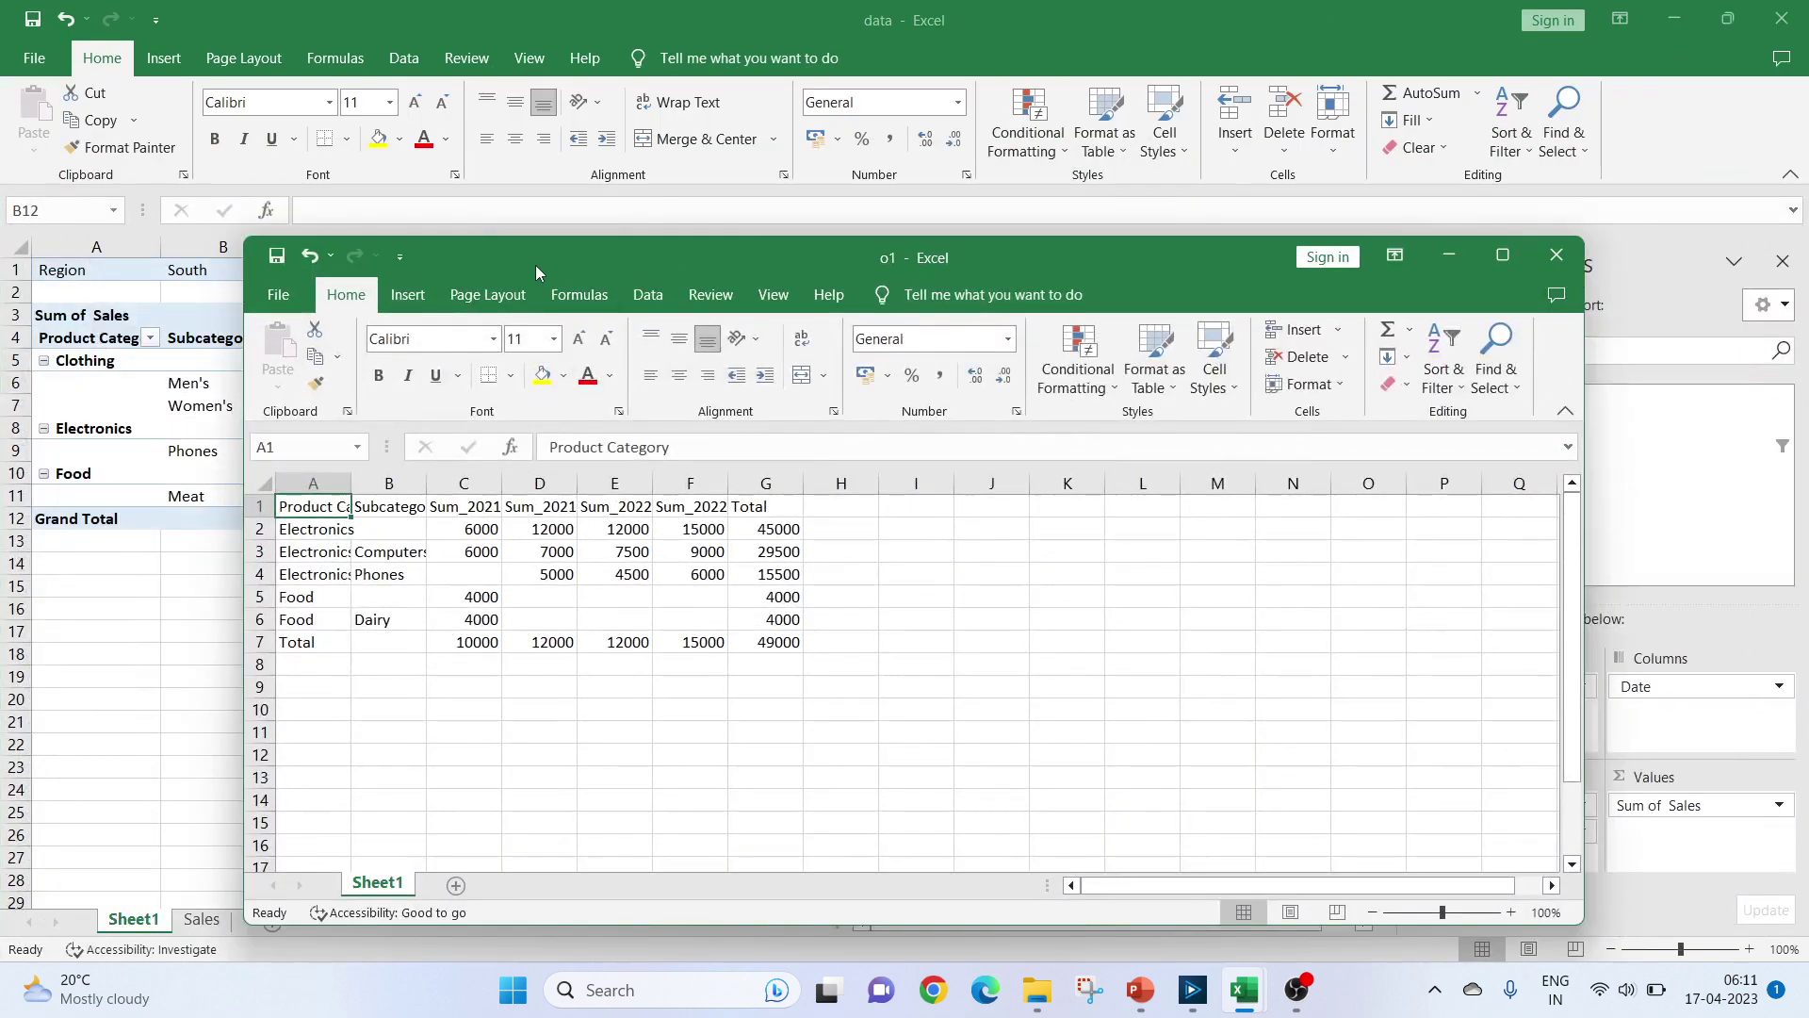
{"action": "left_click_drag", "start_coordinate": [547, 258], "coordinate": [1106, 168]}
{"action": "double_click", "coordinate": [924, 400]}
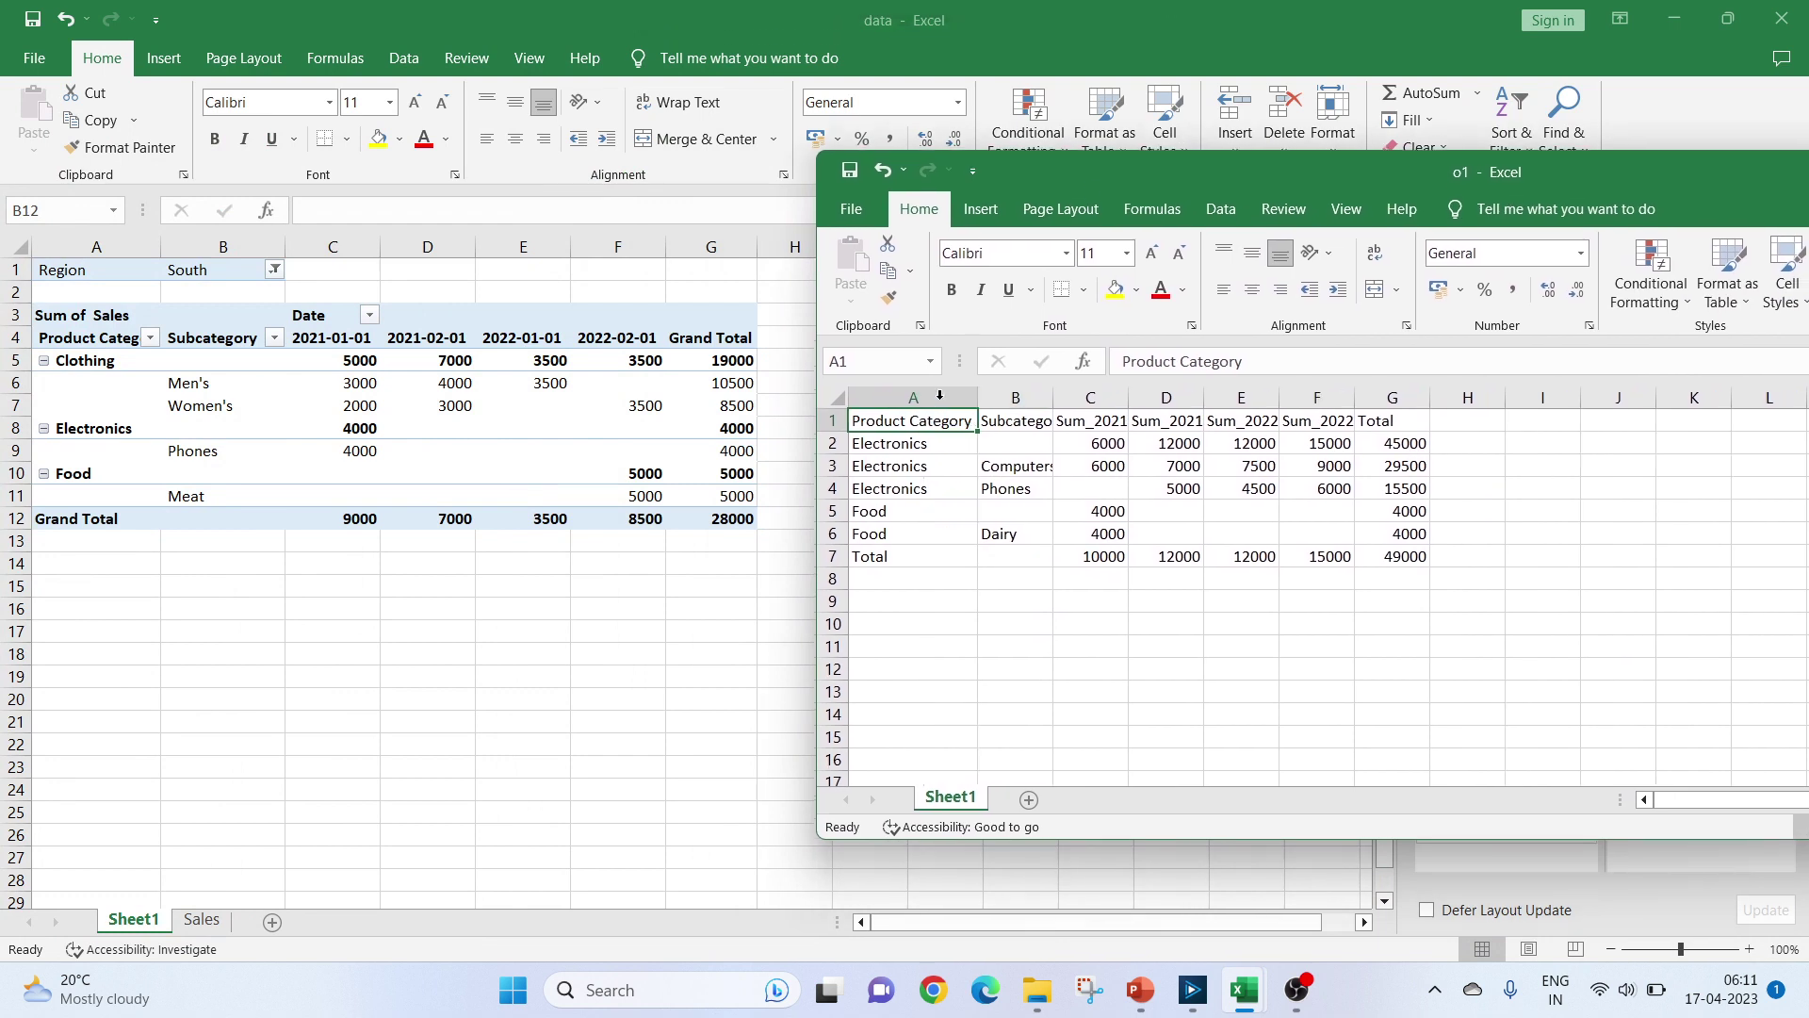
{"action": "double_click", "coordinate": [1053, 399]}
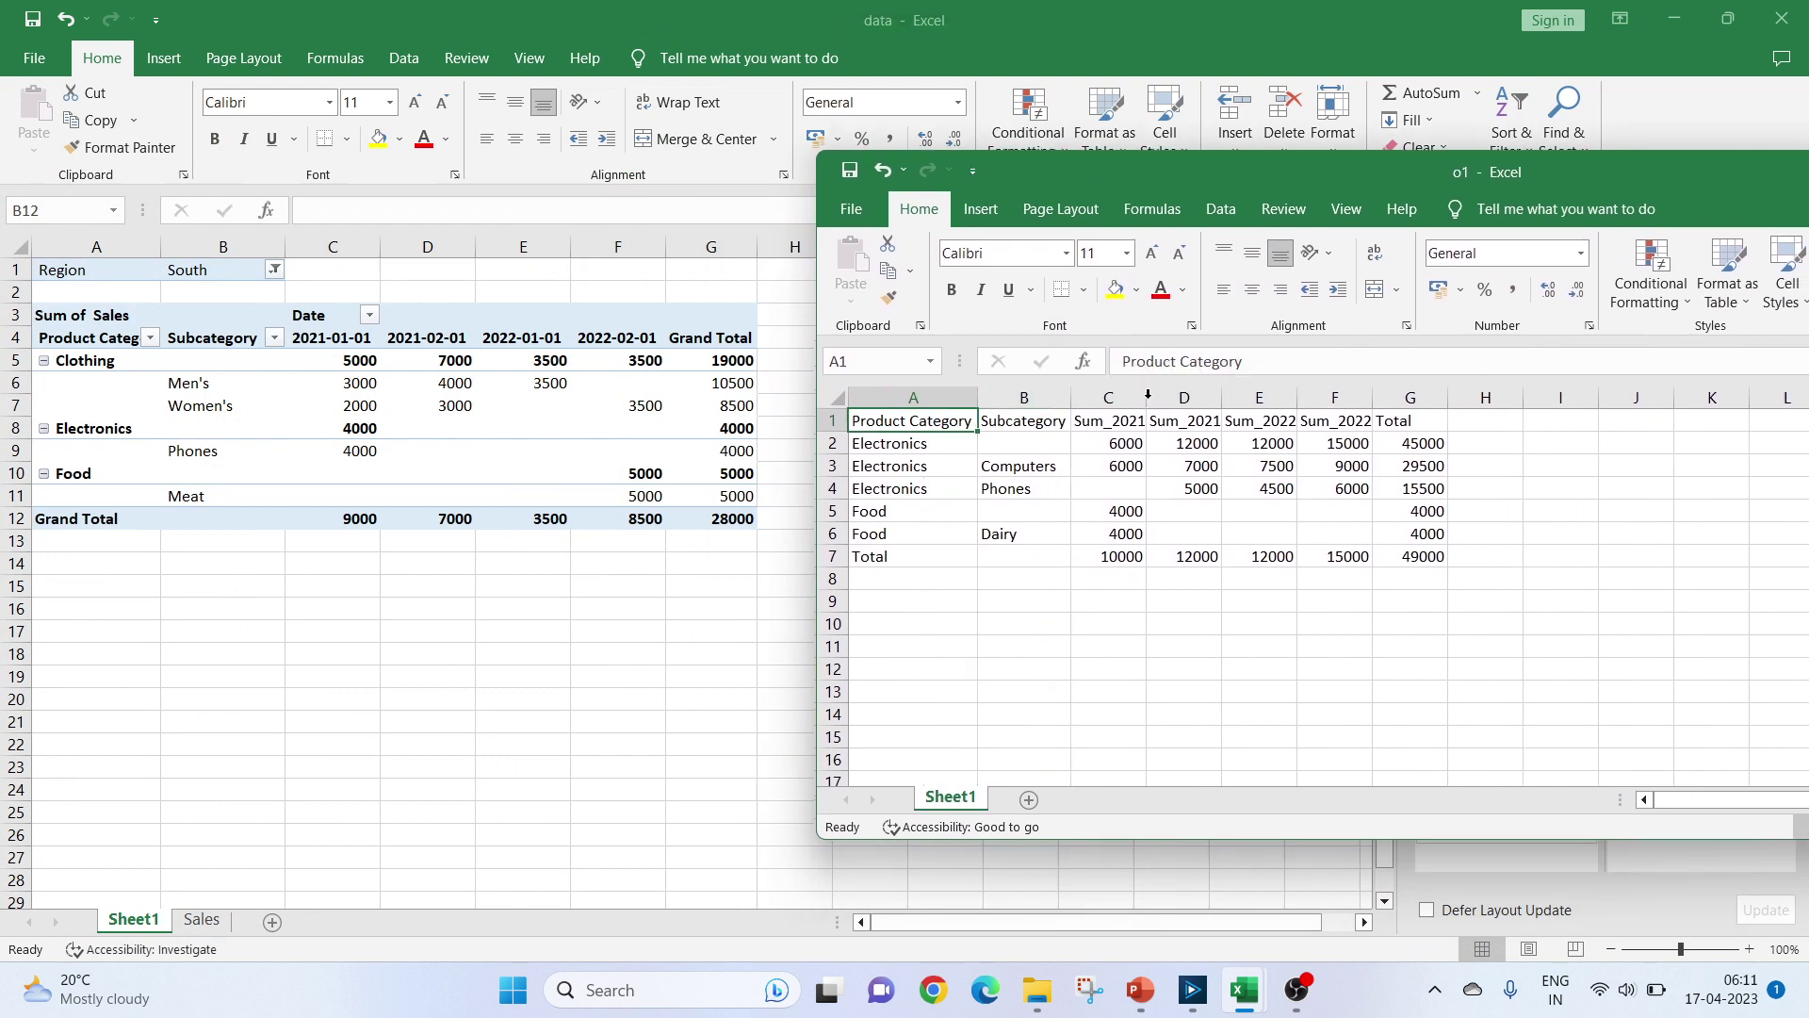
{"action": "double_click", "coordinate": [1148, 398]}
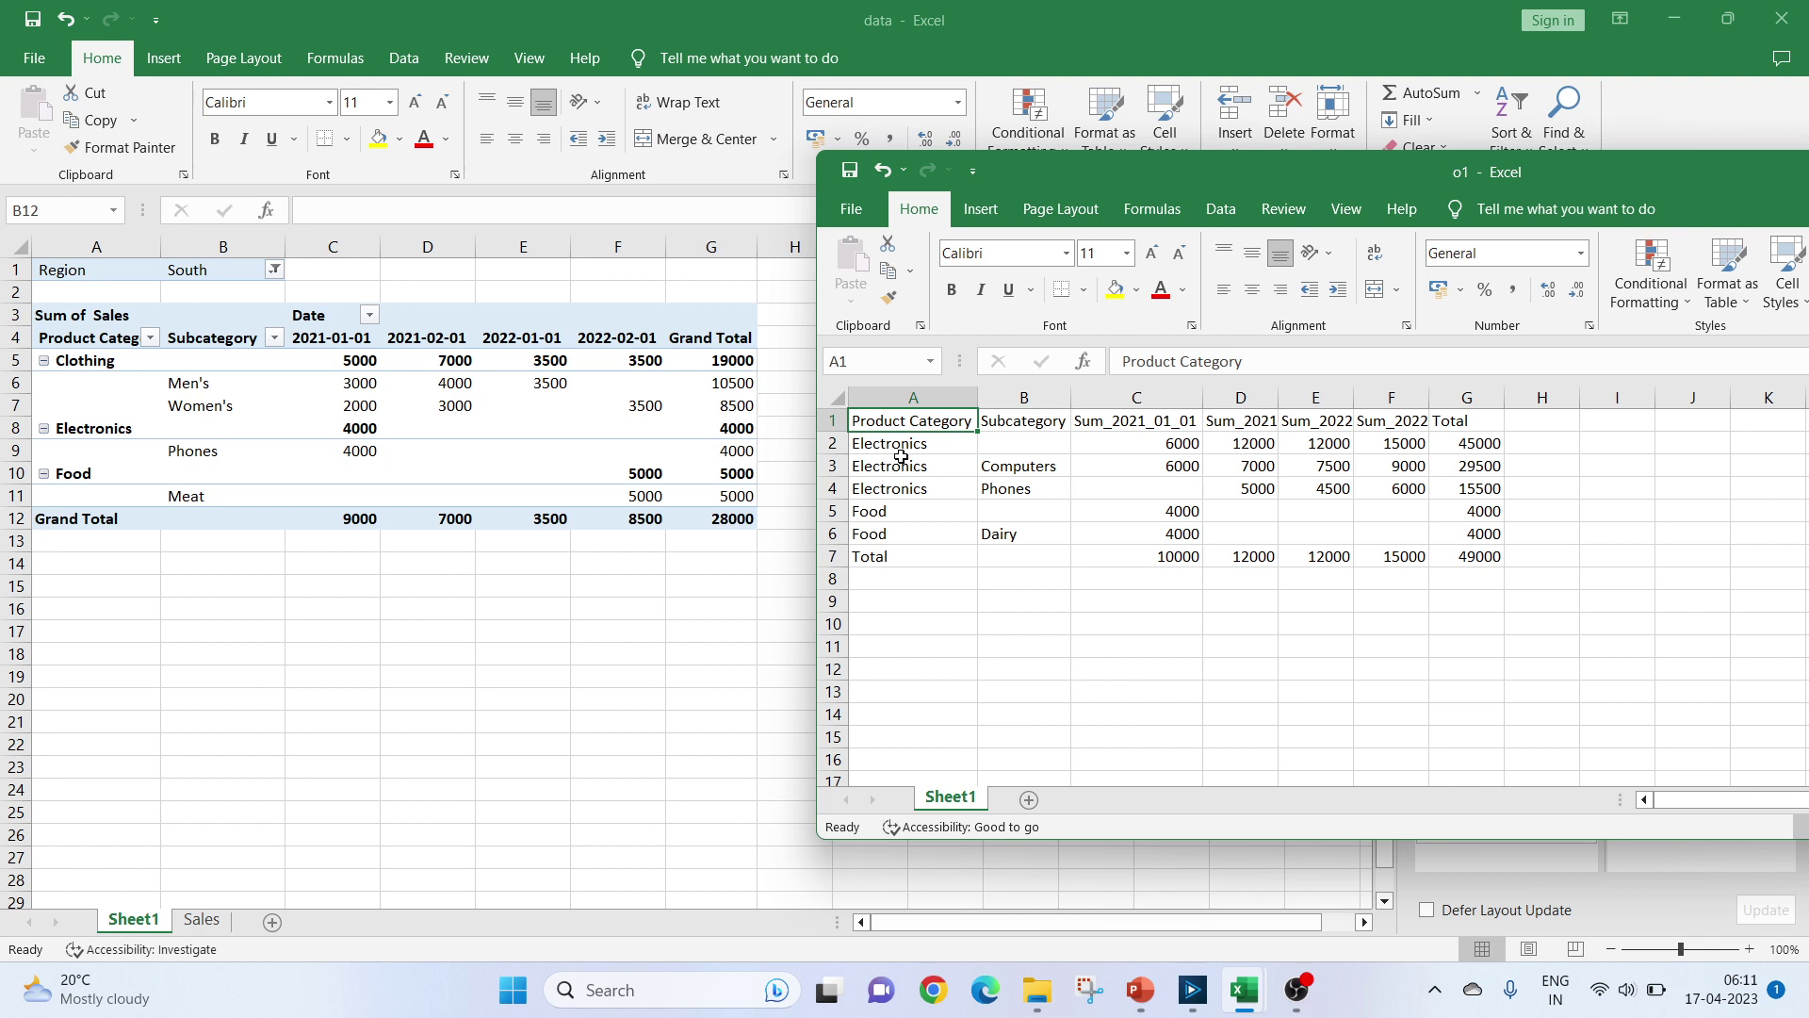
- Switch the pivot's Region filter from South to North, showing the matching 49000 grand total
{"action": "left_click", "coordinate": [274, 269]}
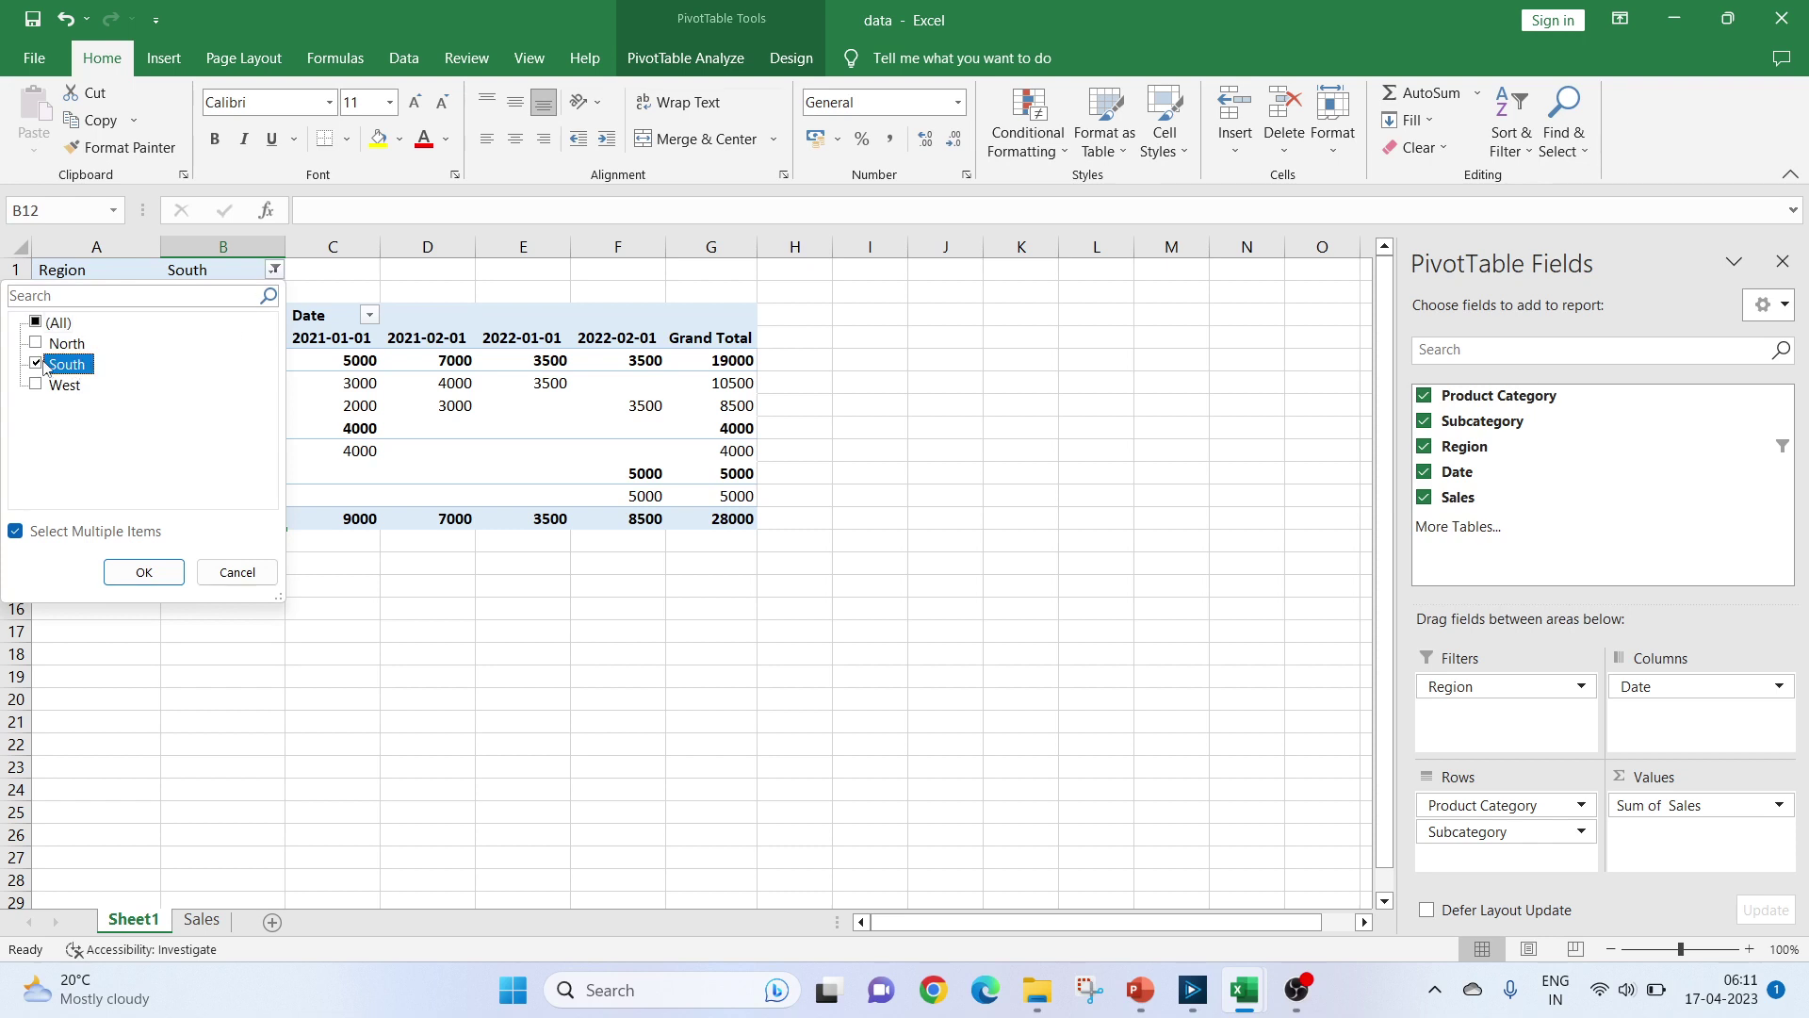
{"action": "left_click", "coordinate": [66, 343]}
{"action": "left_click", "coordinate": [65, 343]}
{"action": "left_click", "coordinate": [127, 569]}
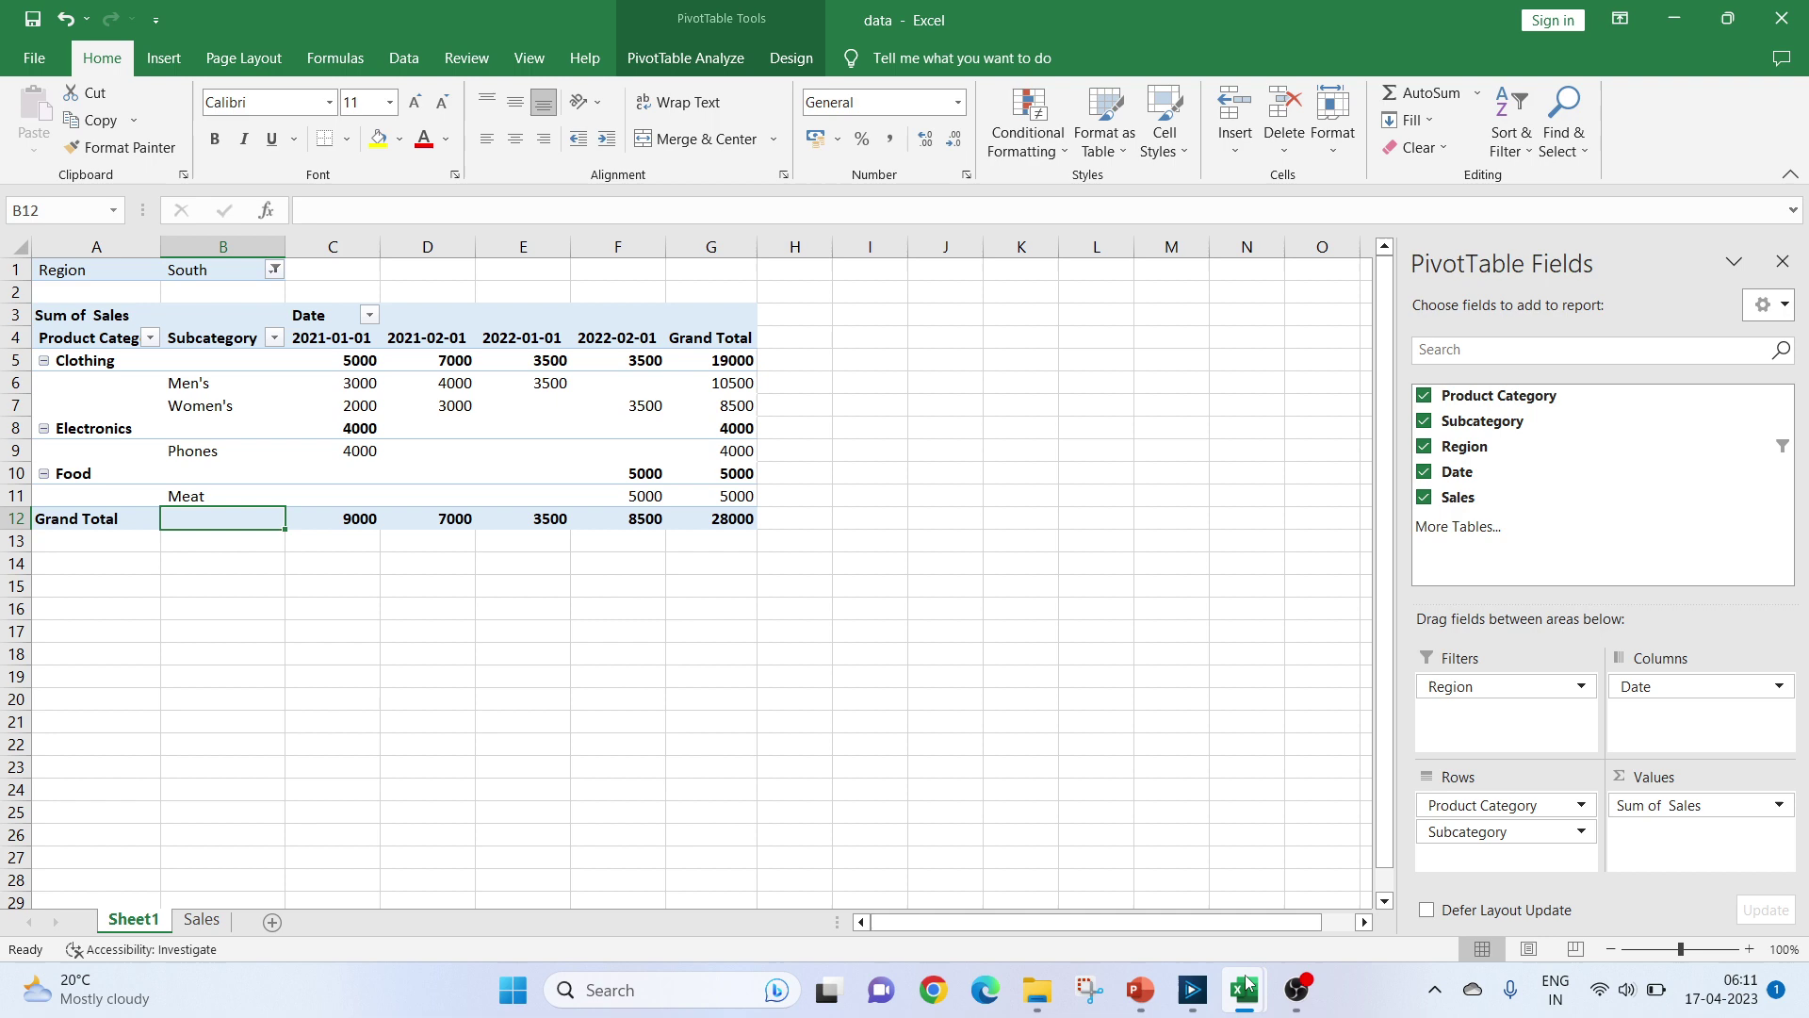
{"action": "mouse_move", "coordinate": [1246, 986]}
{"action": "left_click", "coordinate": [1315, 914]}
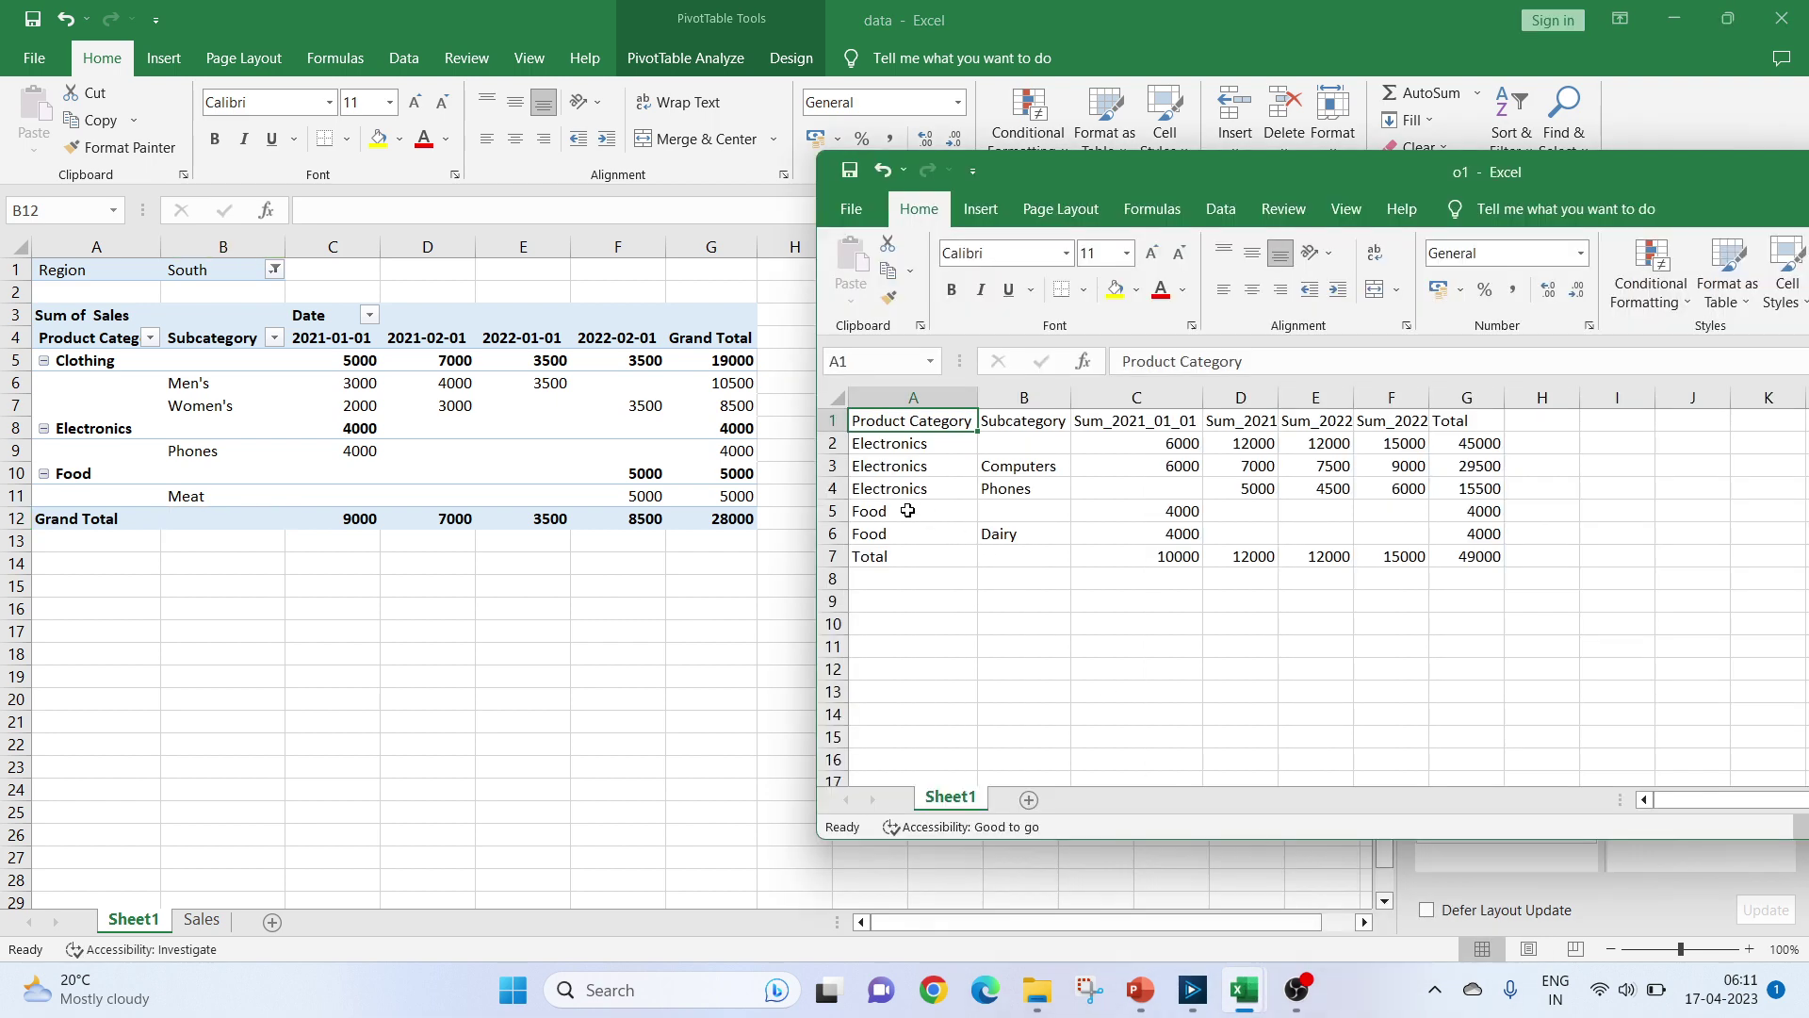
{"action": "left_click", "coordinate": [274, 270]}
{"action": "left_click", "coordinate": [274, 270]}
{"action": "left_click", "coordinate": [36, 364]}
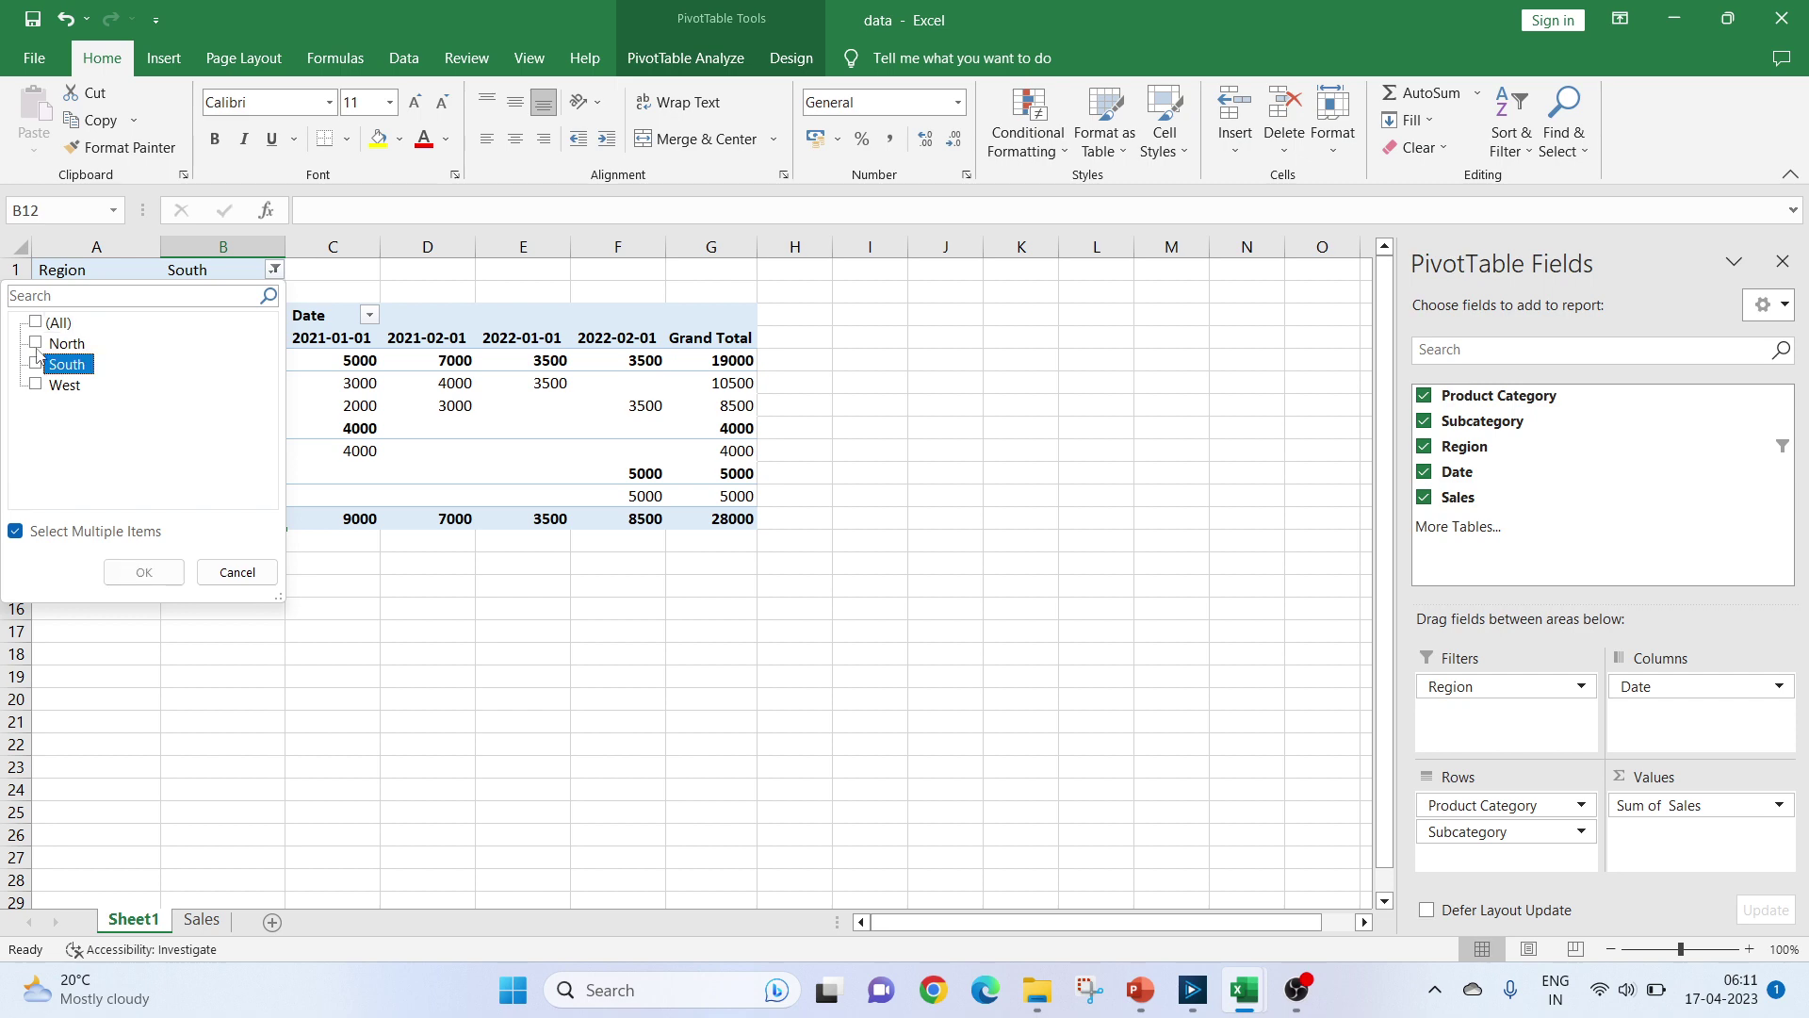
{"action": "left_click", "coordinate": [36, 343]}
{"action": "left_click", "coordinate": [142, 572]}
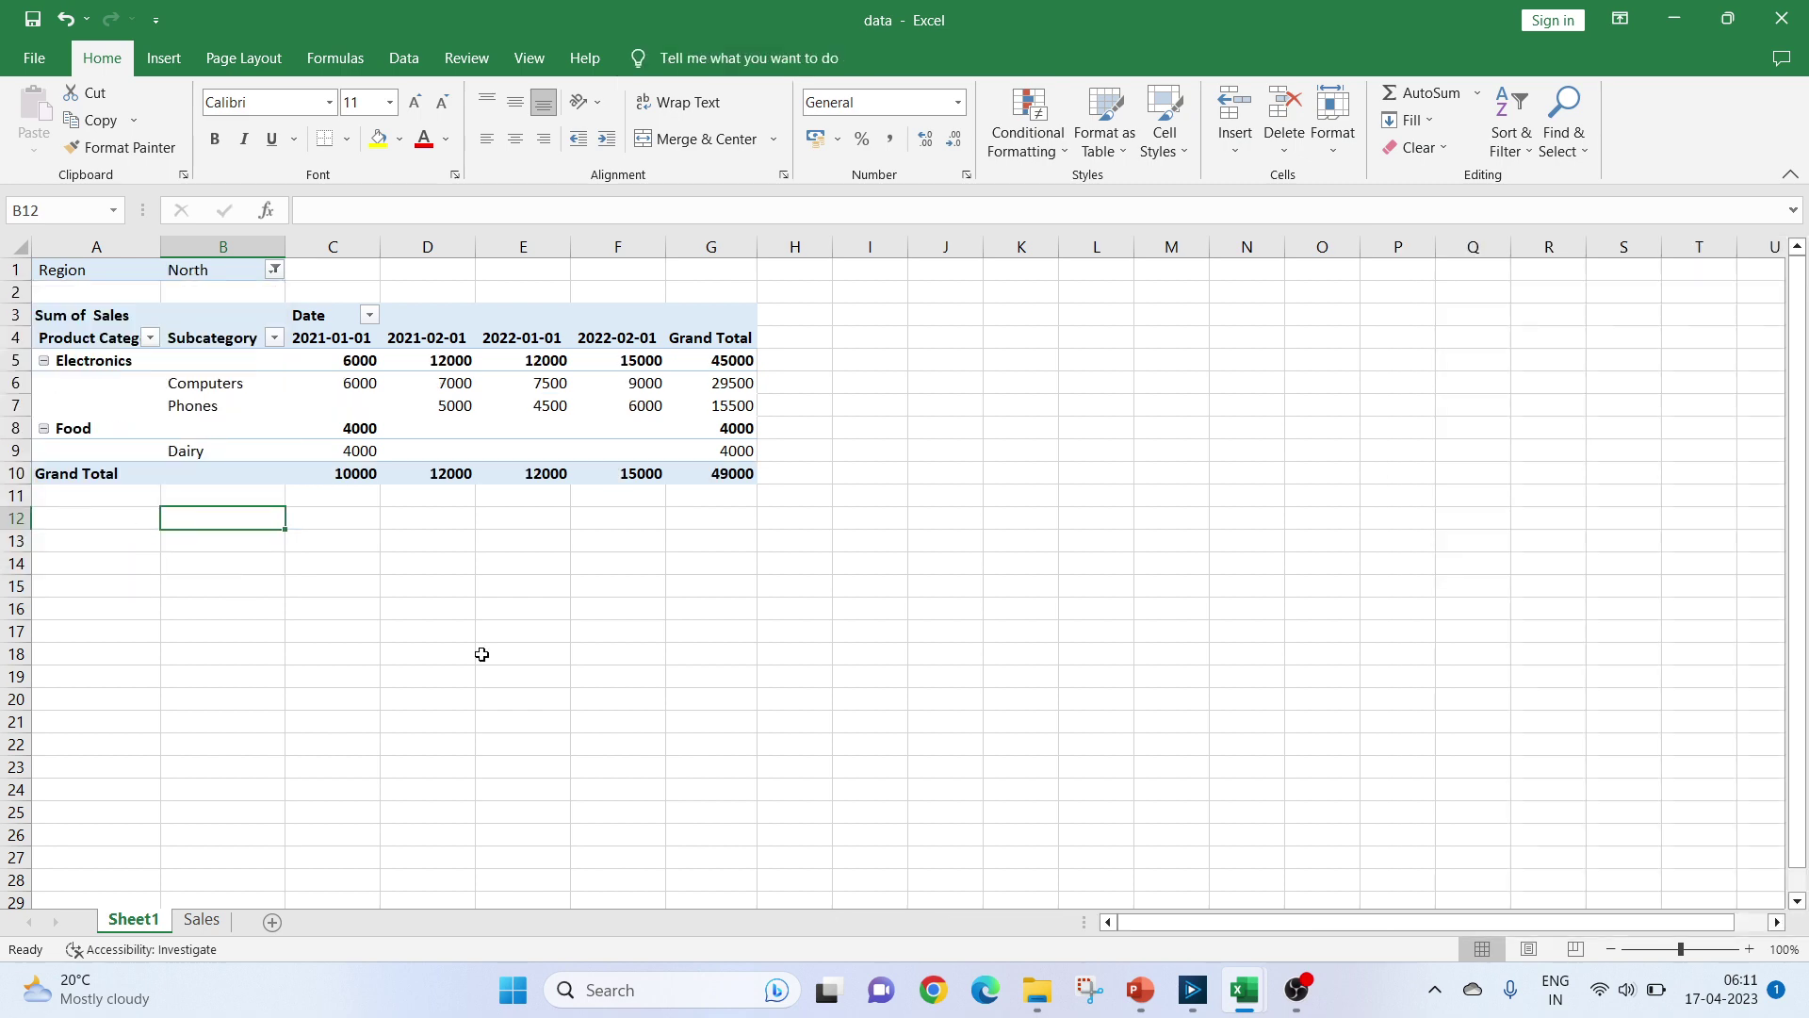
- In o1, check the Electronics row values against the pivot, confirming its Total of 45000
{"action": "mouse_move", "coordinate": [1244, 1009]}
{"action": "left_click", "coordinate": [1296, 914]}
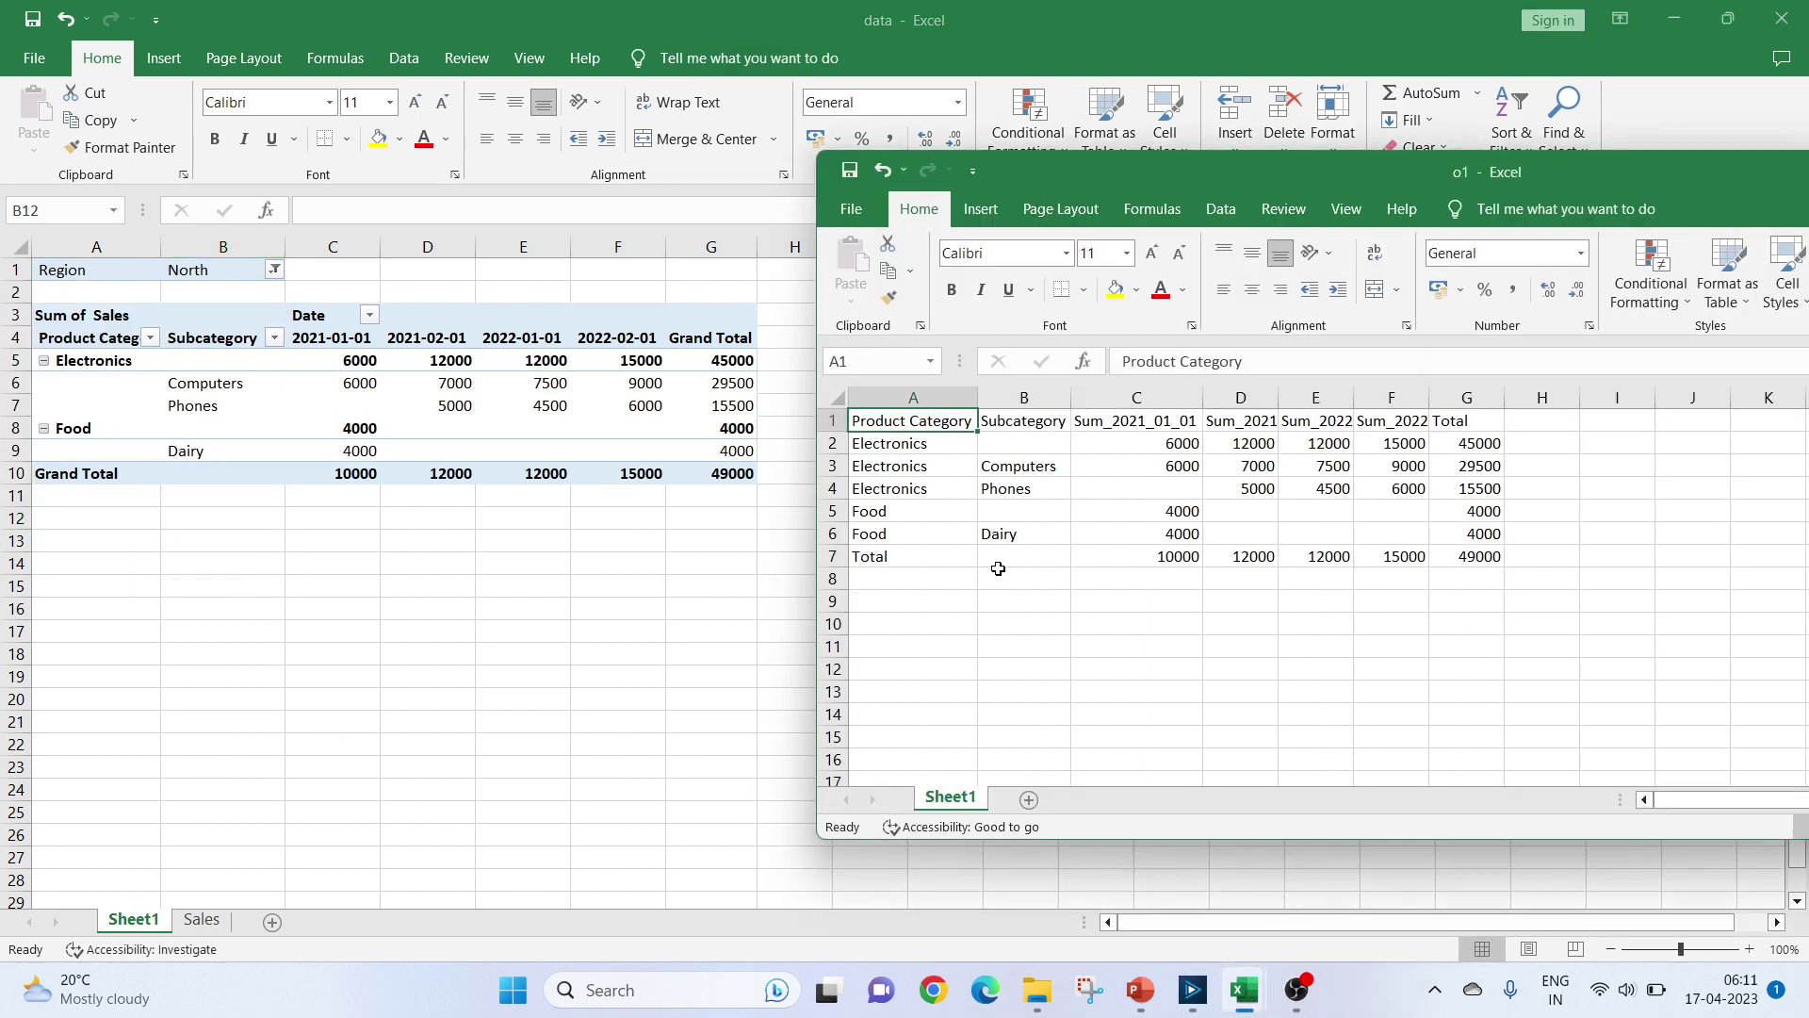
{"action": "left_click", "coordinate": [898, 444]}
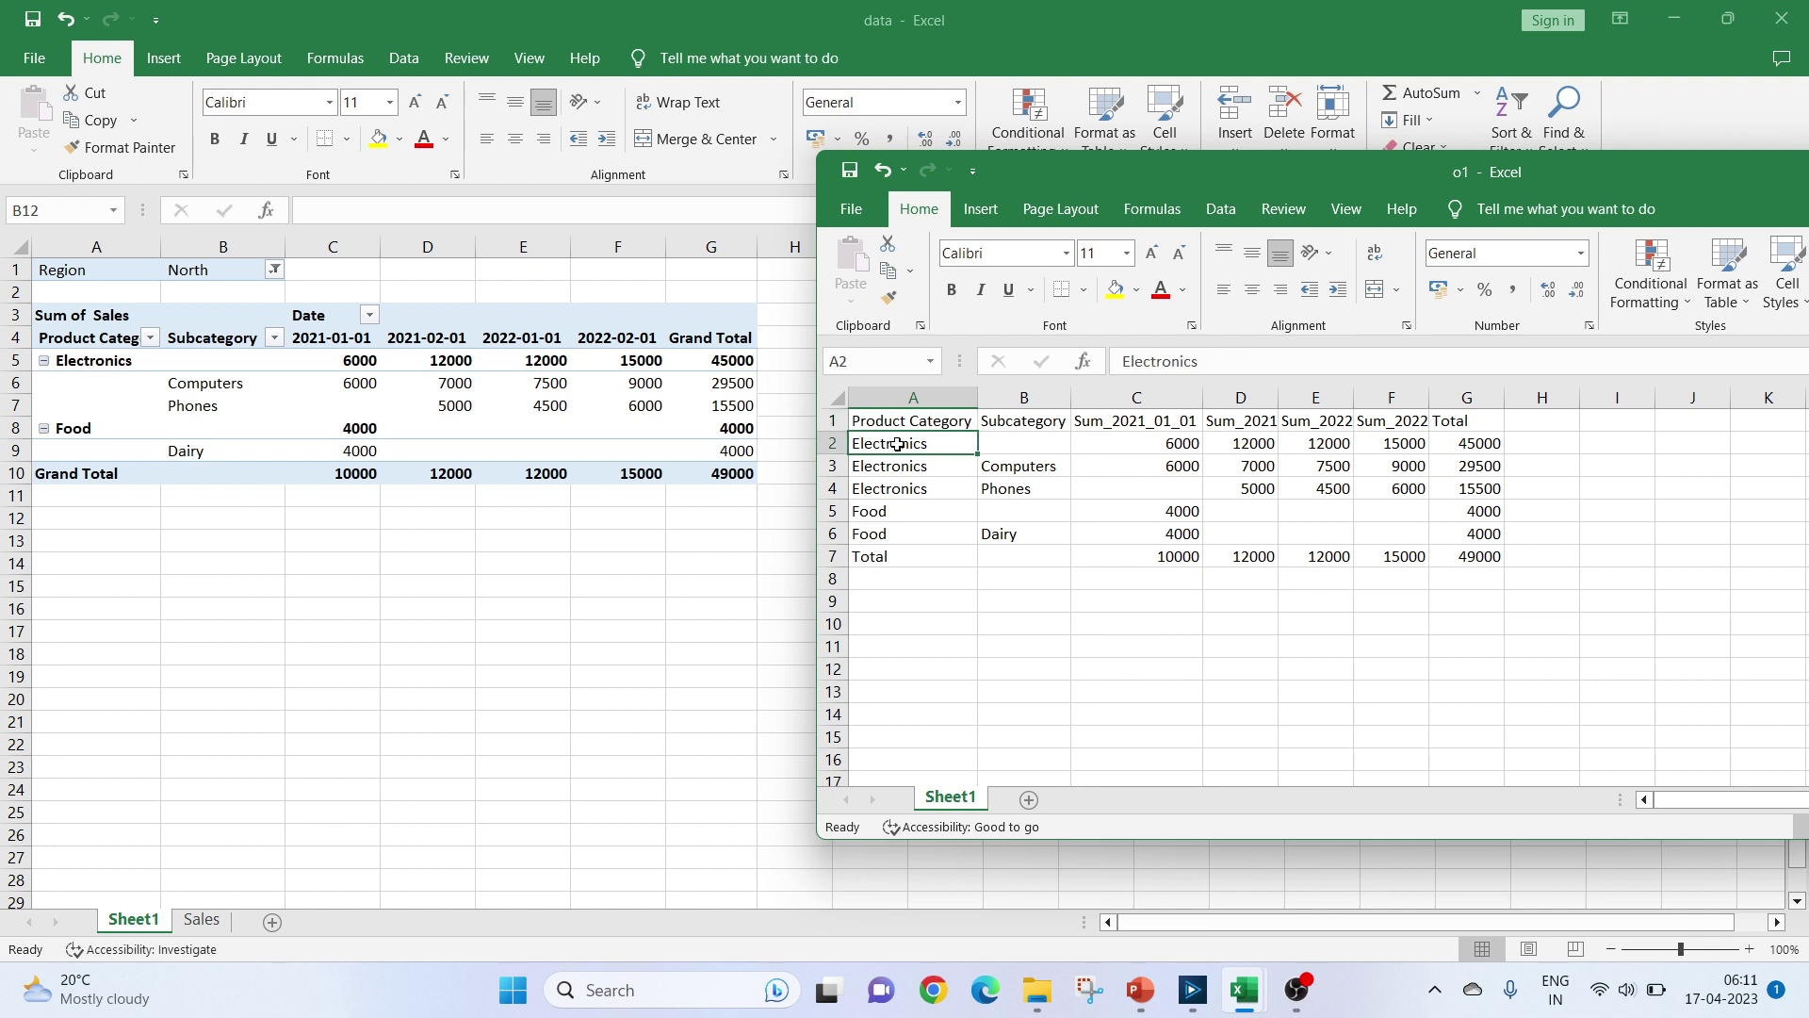
{"action": "left_click", "coordinate": [1171, 448]}
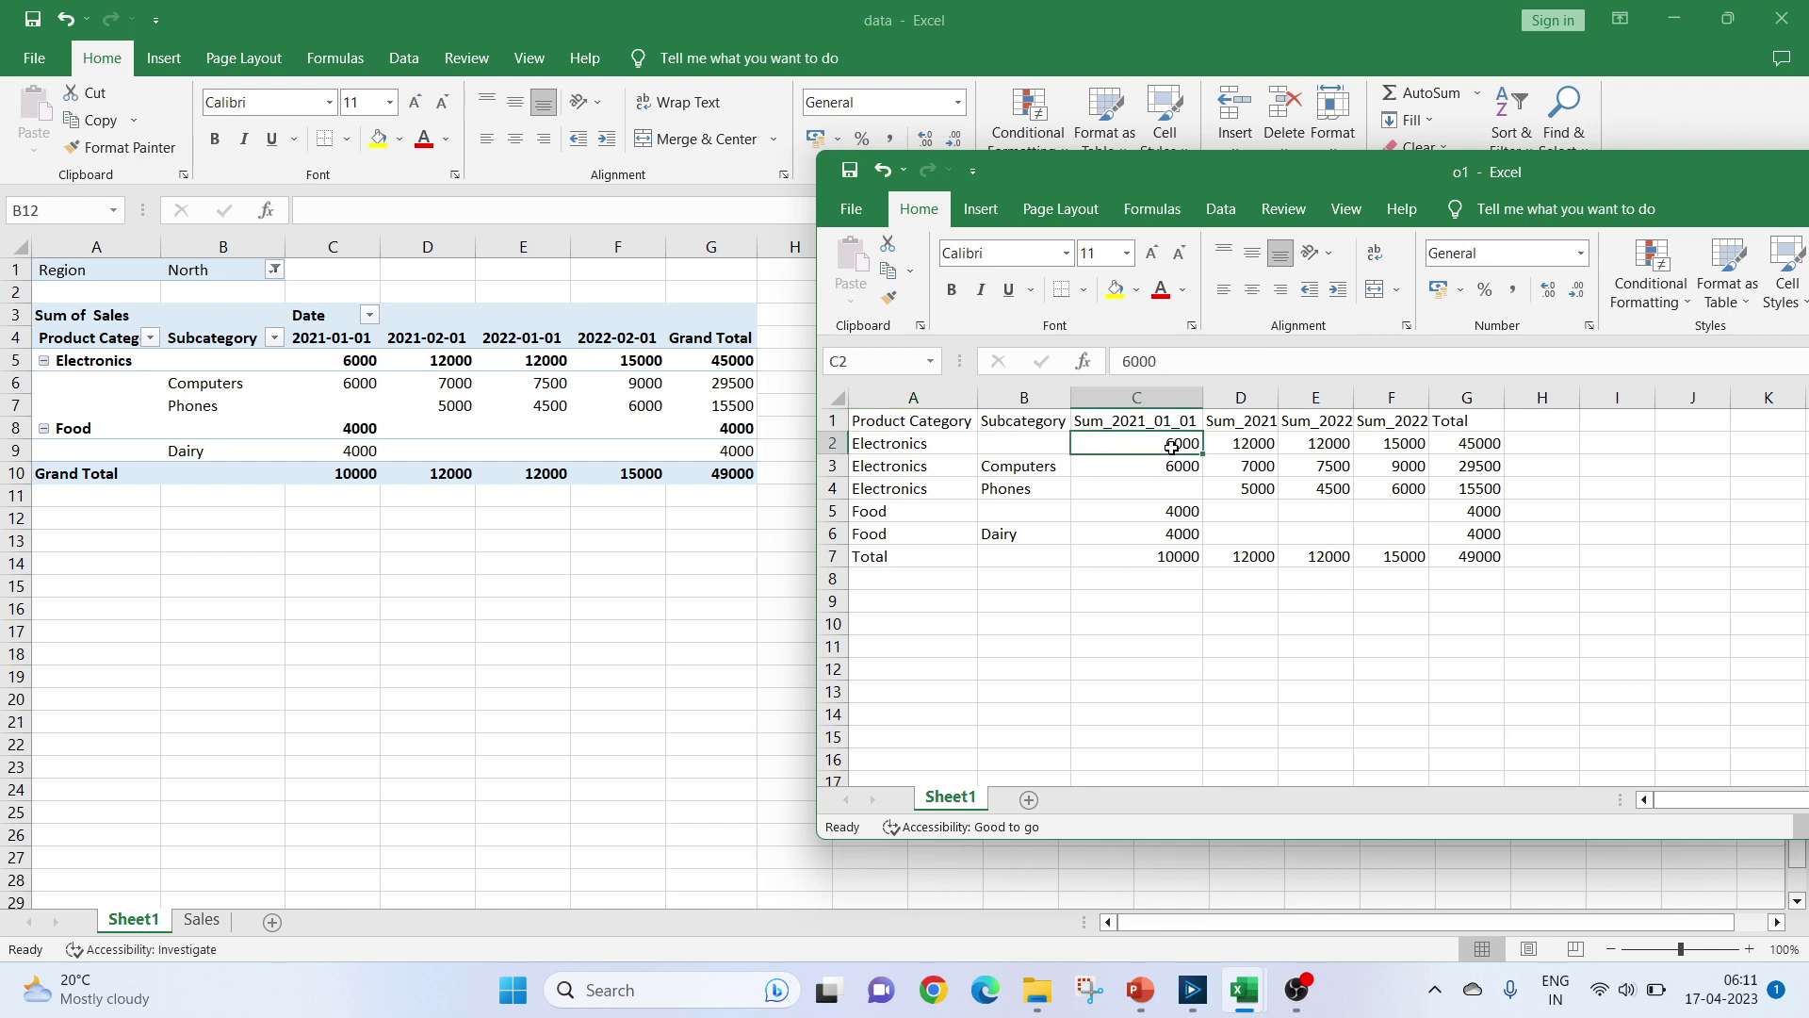
{"action": "left_click", "coordinate": [1250, 447]}
{"action": "left_click", "coordinate": [1333, 448]}
{"action": "left_click", "coordinate": [1399, 450]}
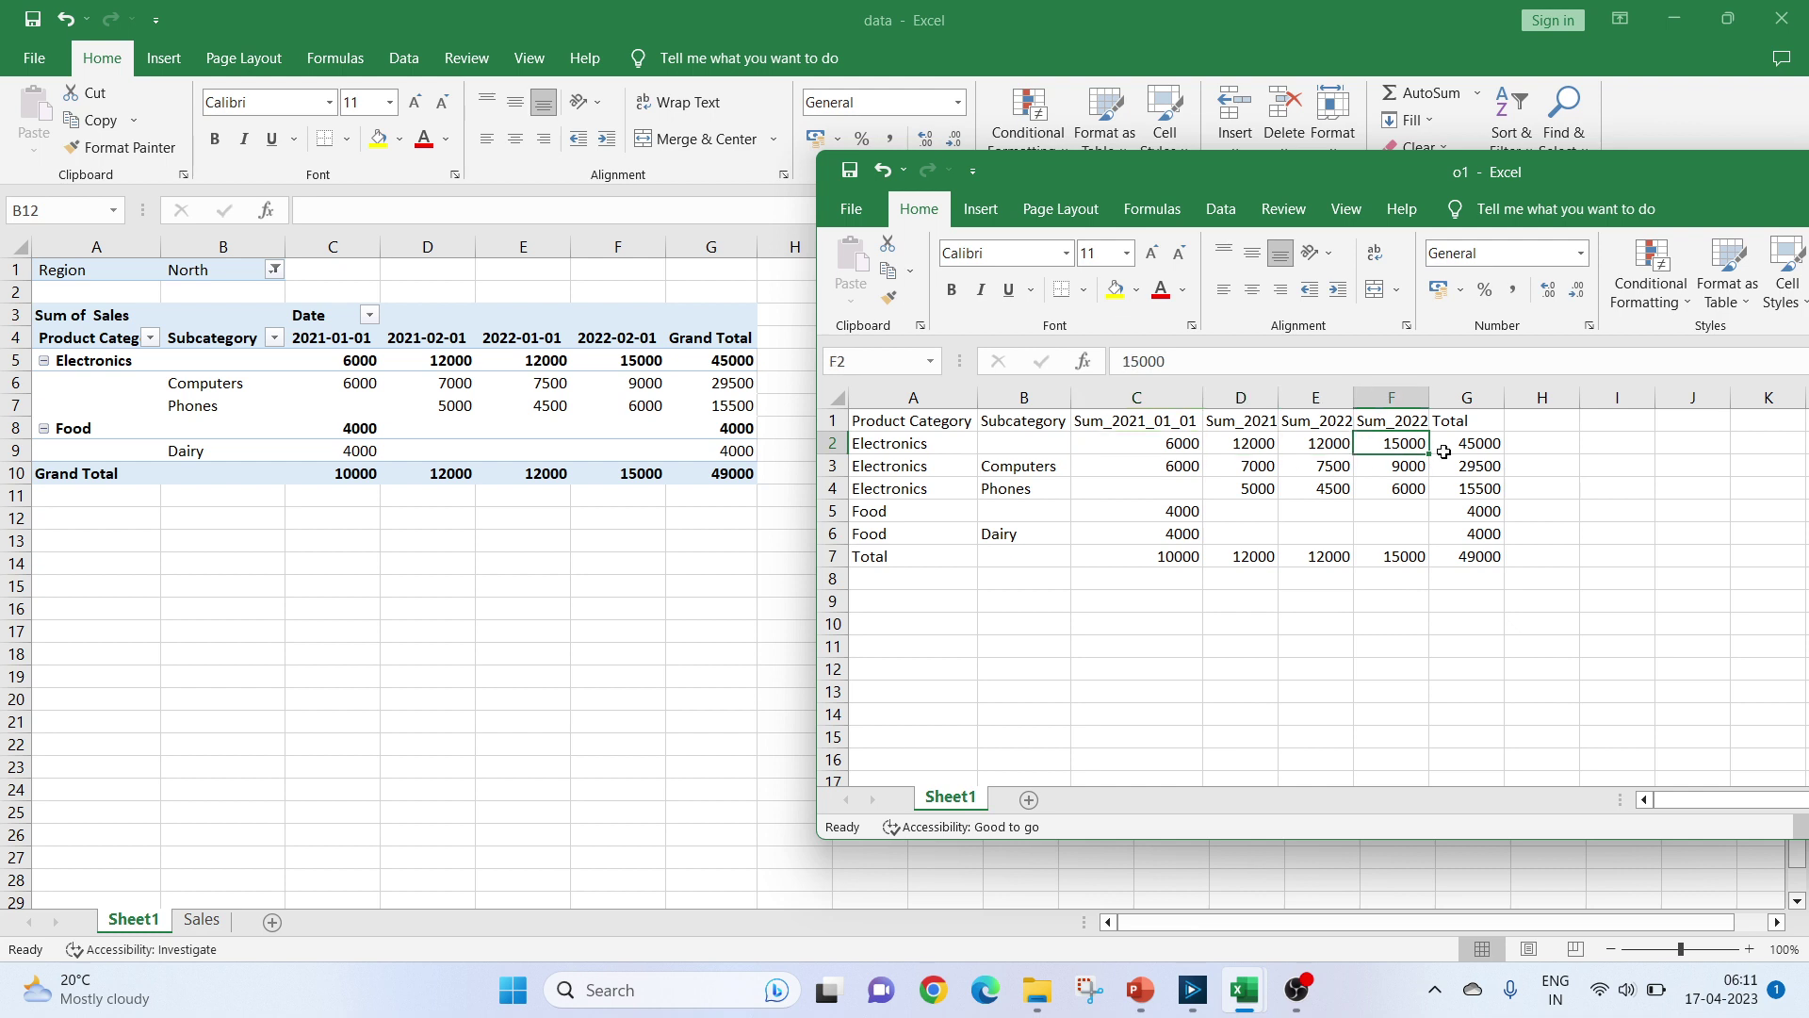
{"action": "left_click", "coordinate": [1473, 446]}
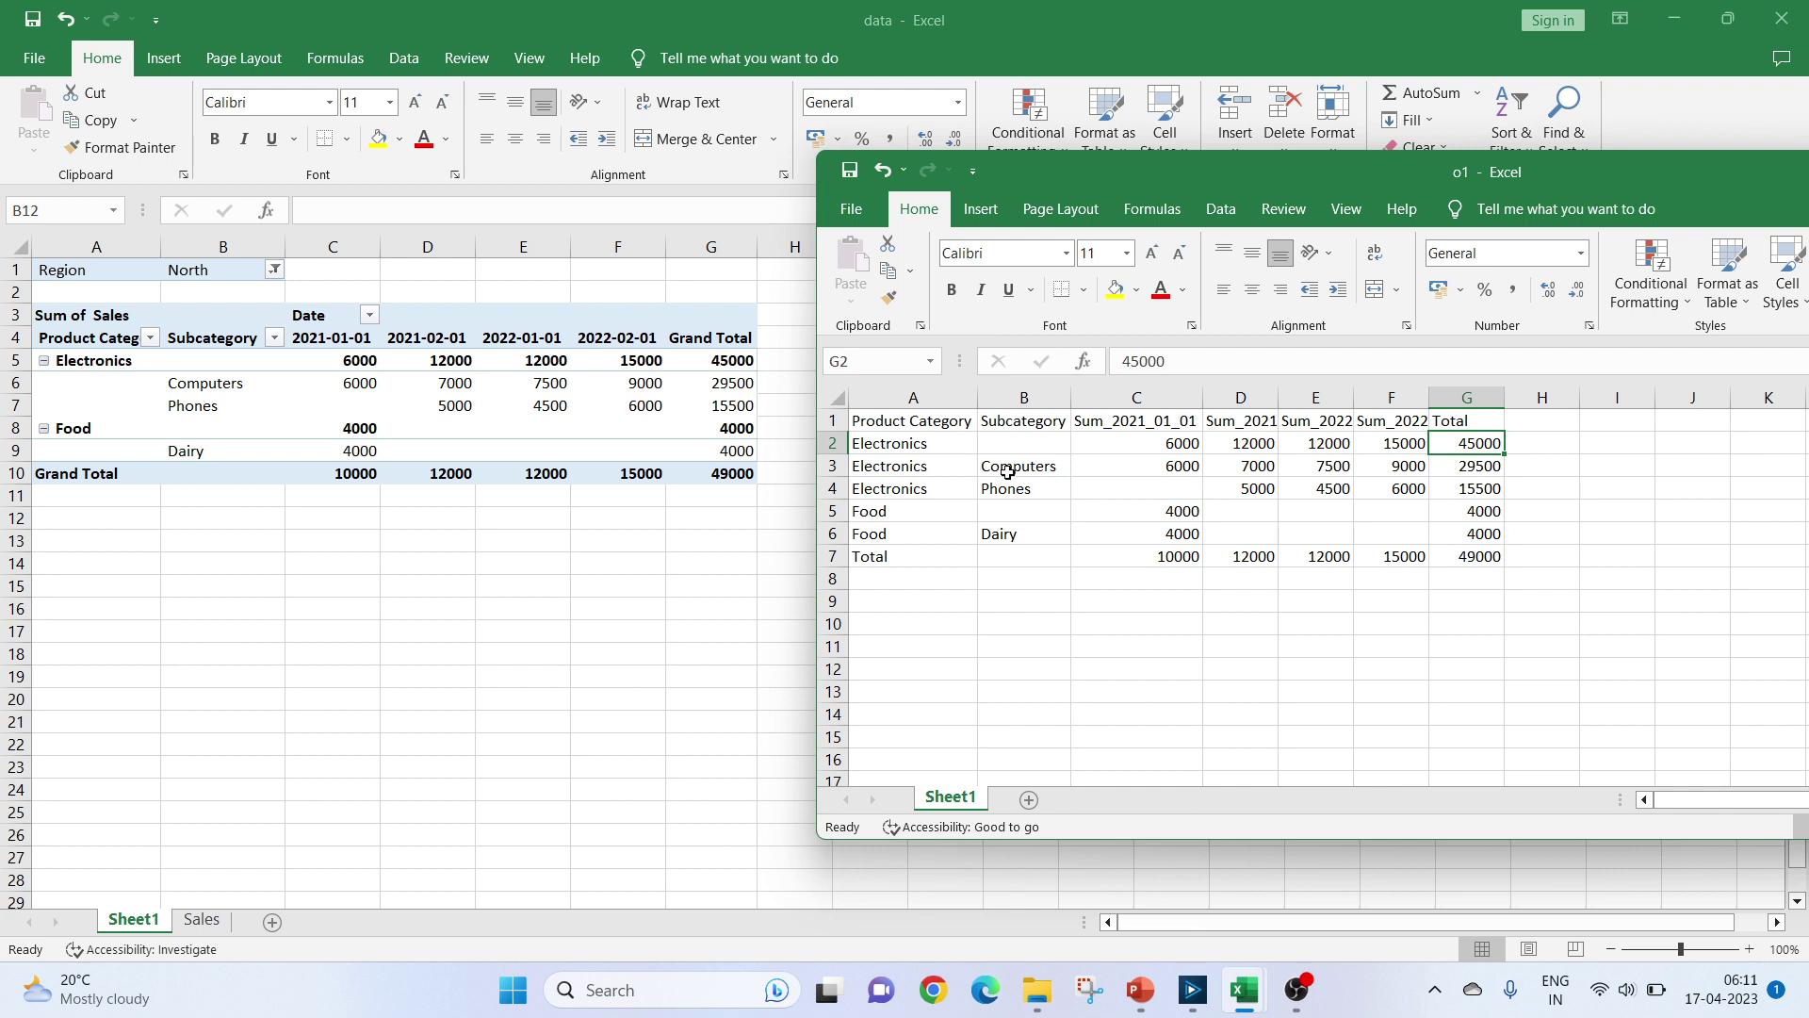
- Check the Computers, Phones (15500), Food, Dairy and overall Total rows in o1 against the pivot
{"action": "left_click", "coordinate": [1476, 467]}
{"action": "left_click", "coordinate": [1481, 490]}
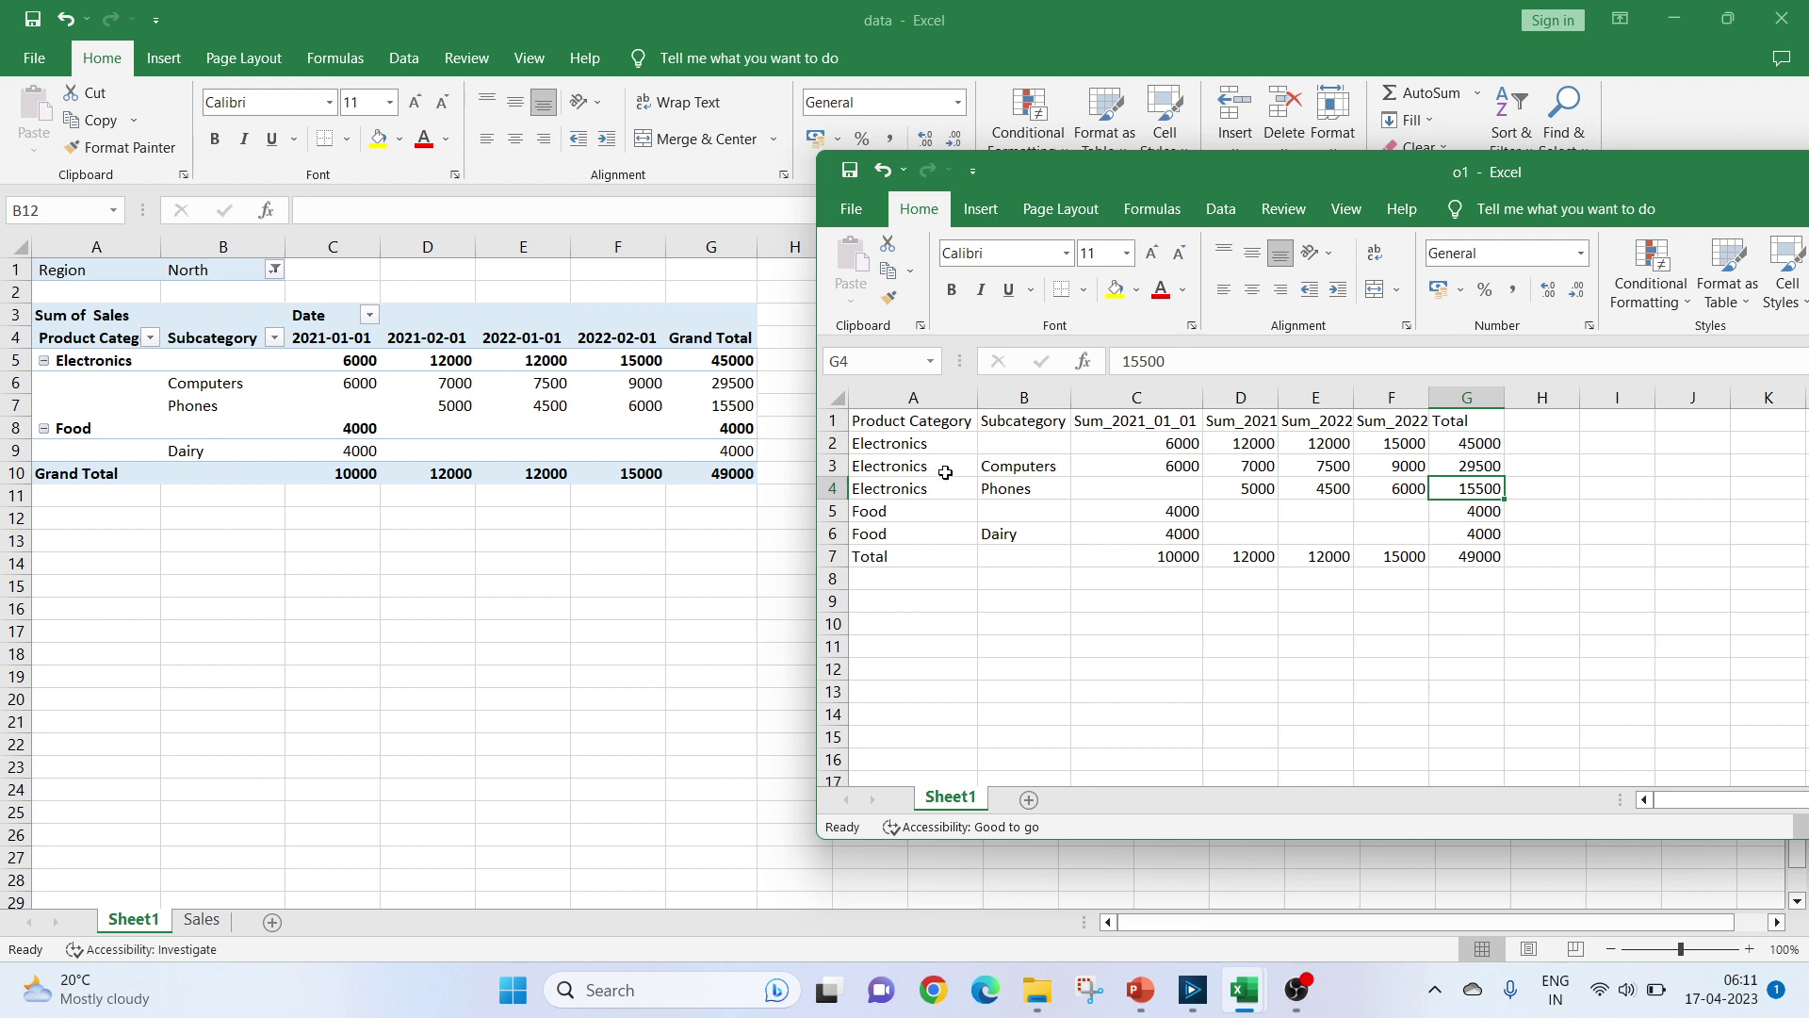
{"action": "left_click", "coordinate": [907, 511]}
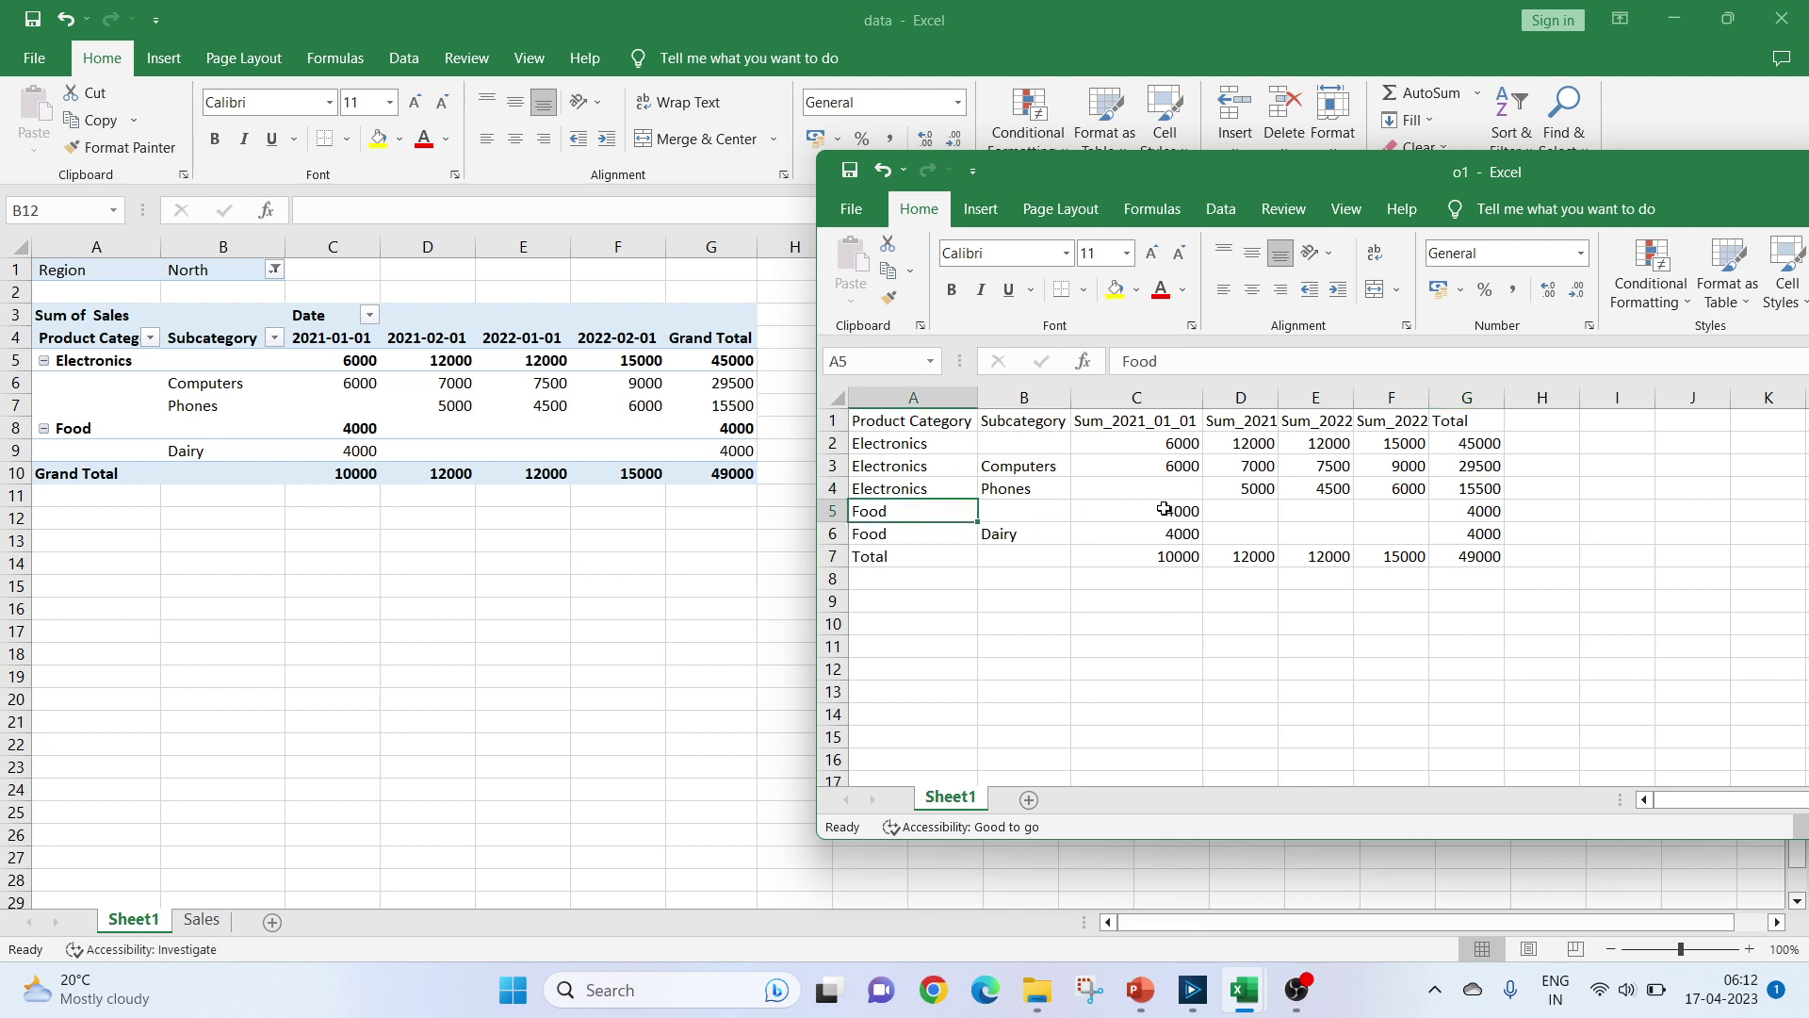
{"action": "left_click", "coordinate": [1025, 537]}
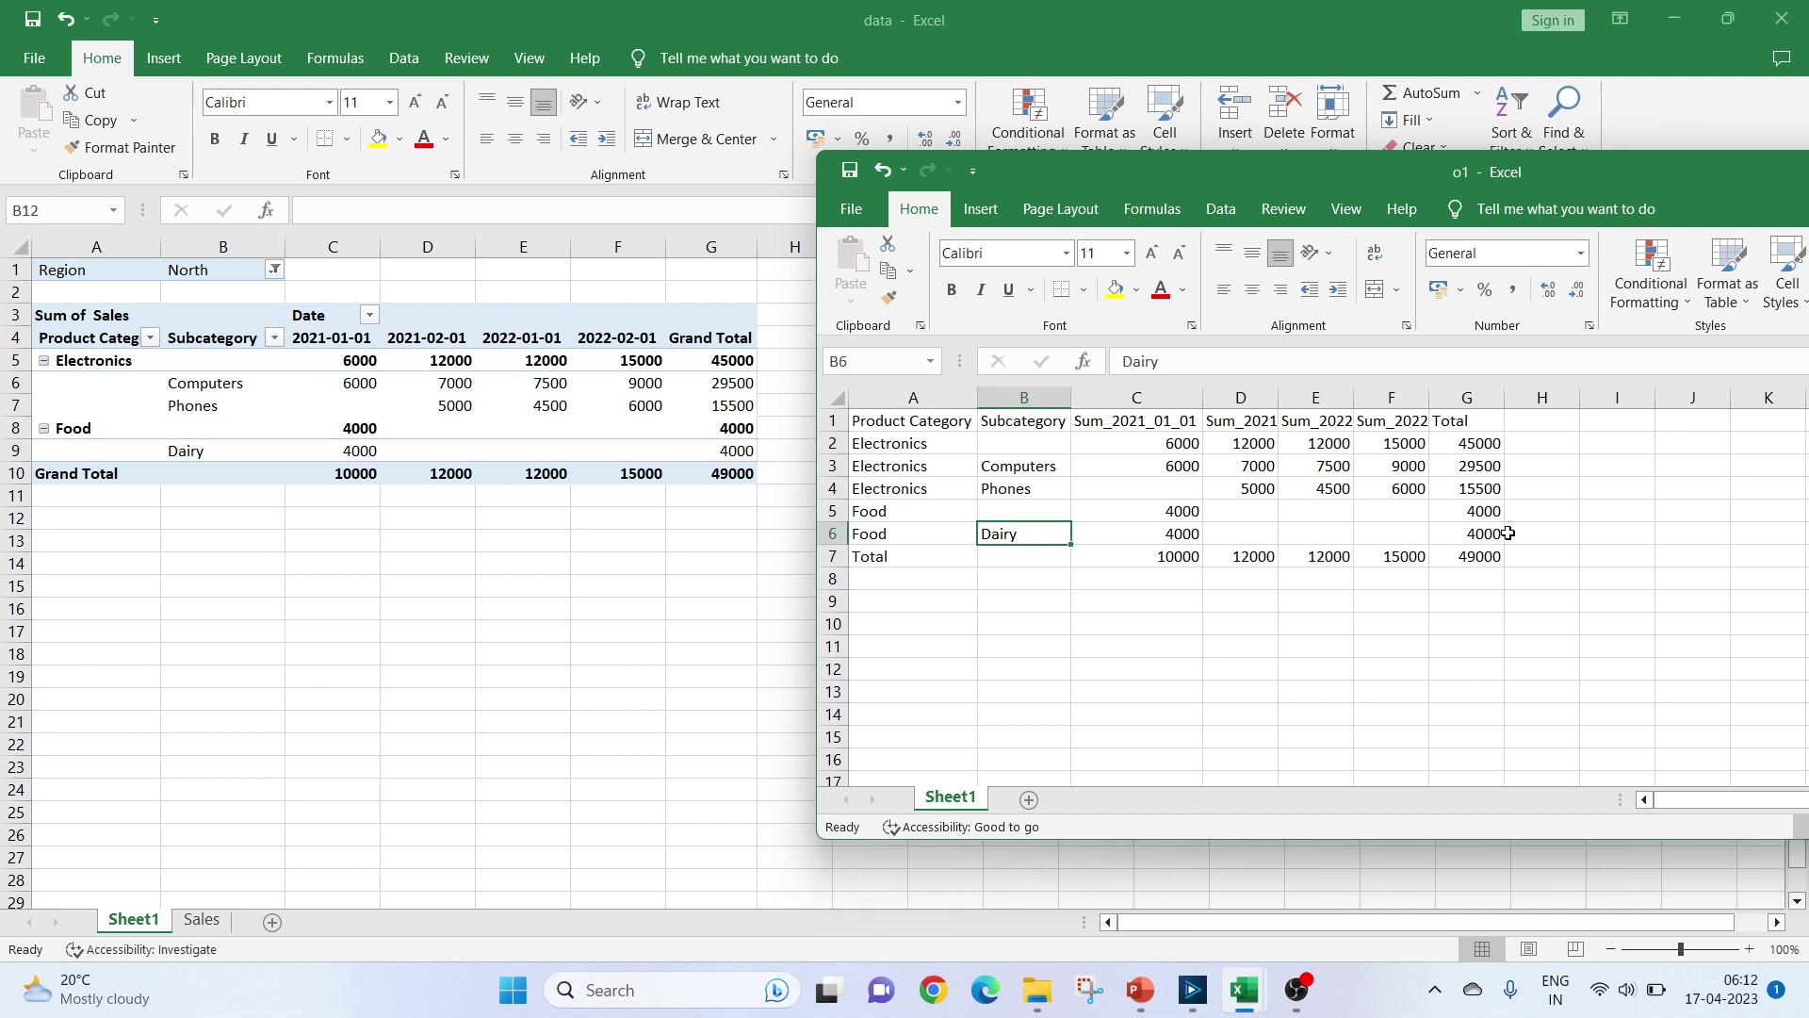
{"action": "left_click", "coordinate": [913, 563]}
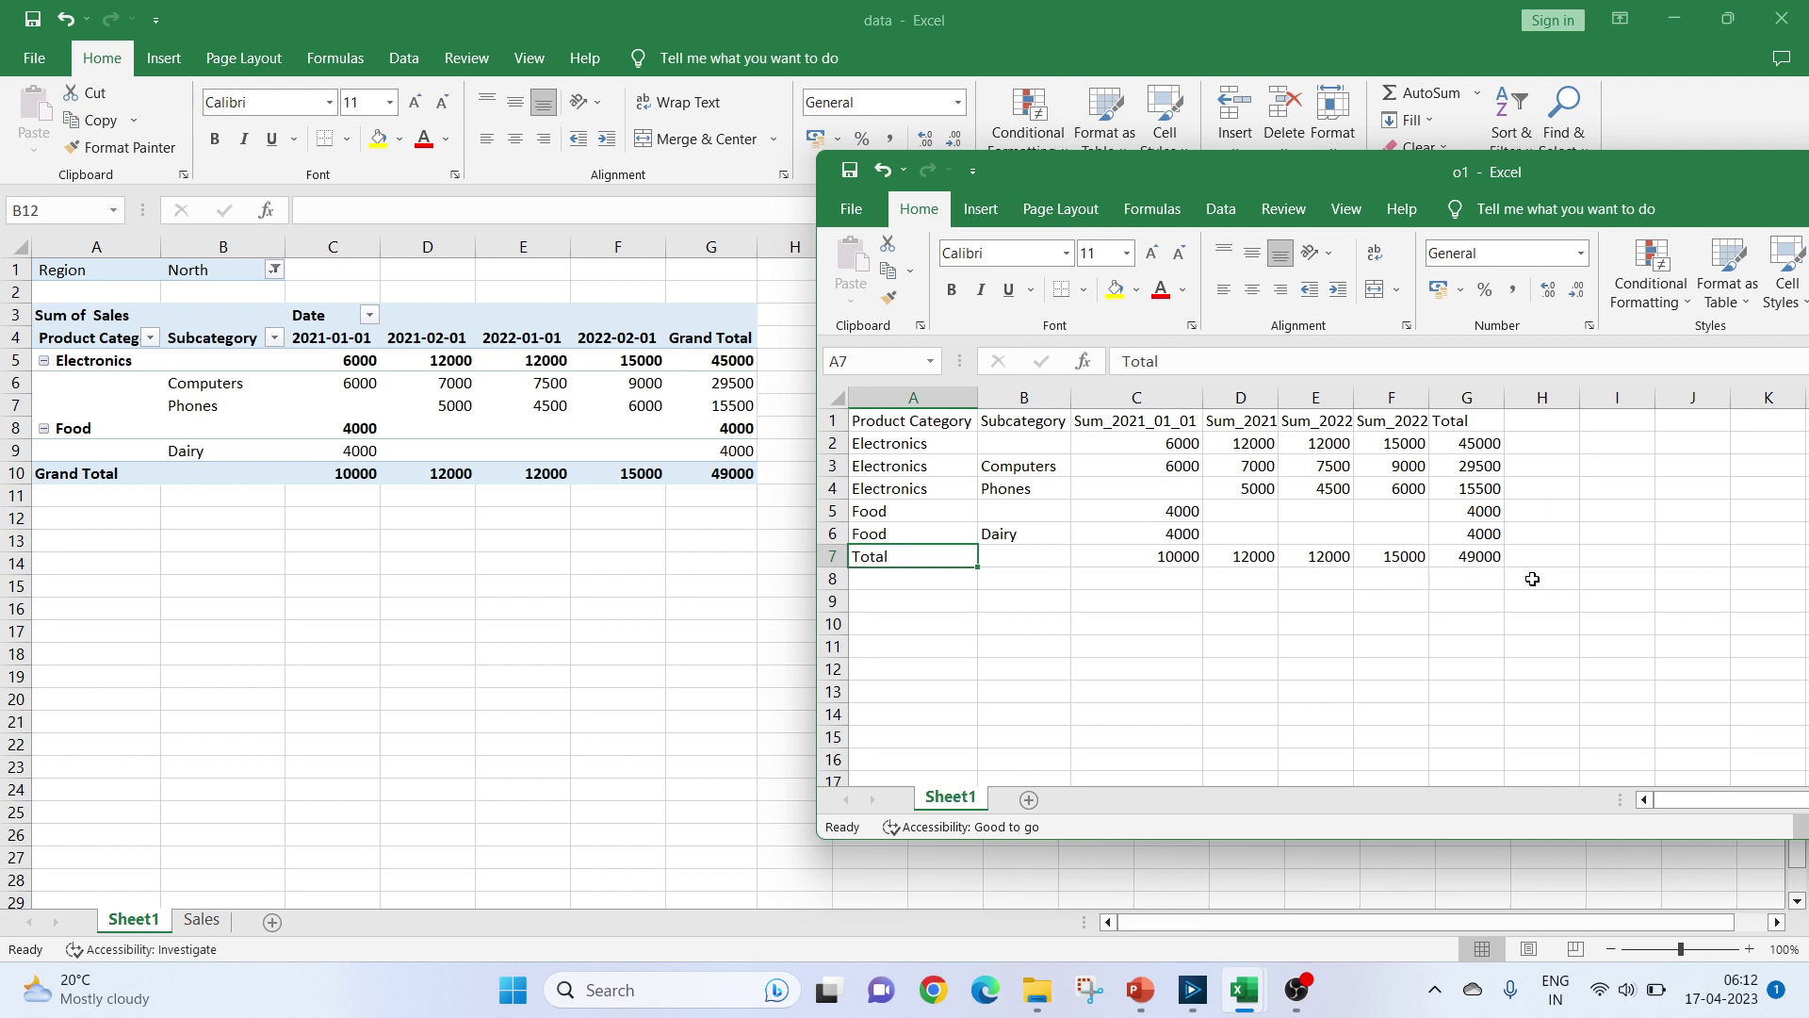
- Close the o1.xlsx workbook without saving changes
{"action": "left_click_drag", "start_coordinate": [1284, 183], "coordinate": [930, 195]}
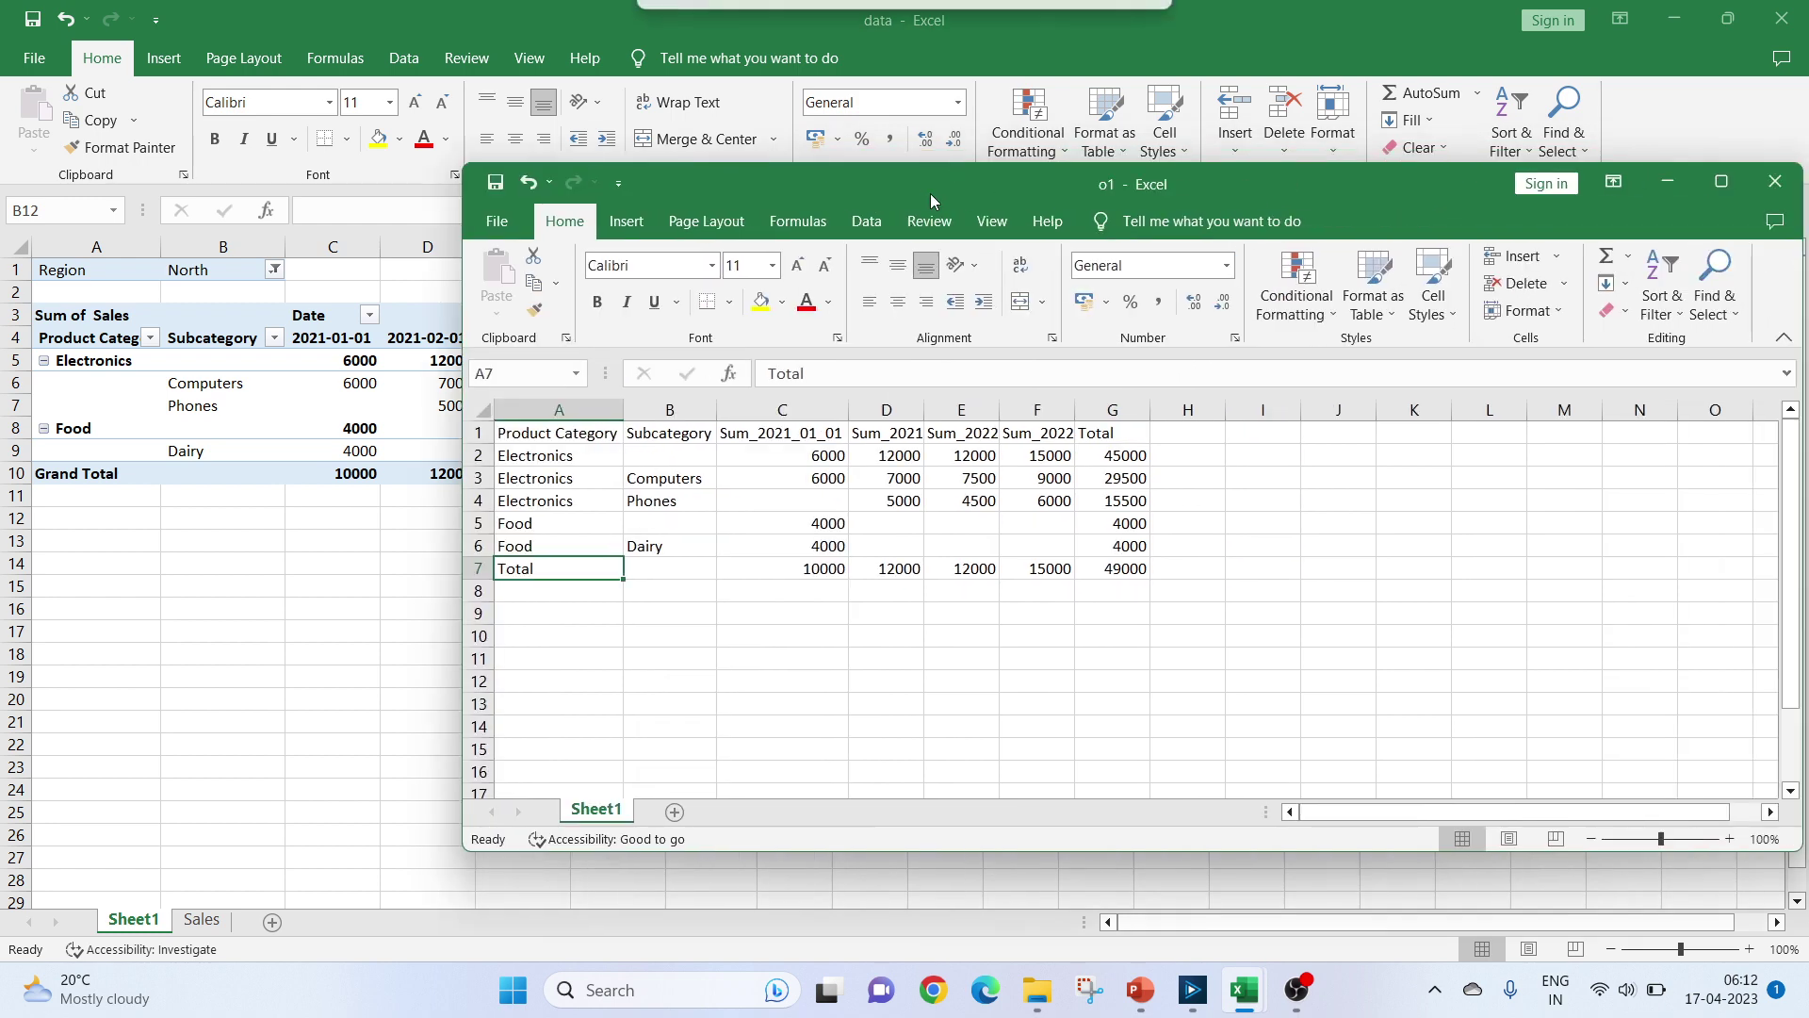
{"action": "left_click", "coordinate": [1775, 181]}
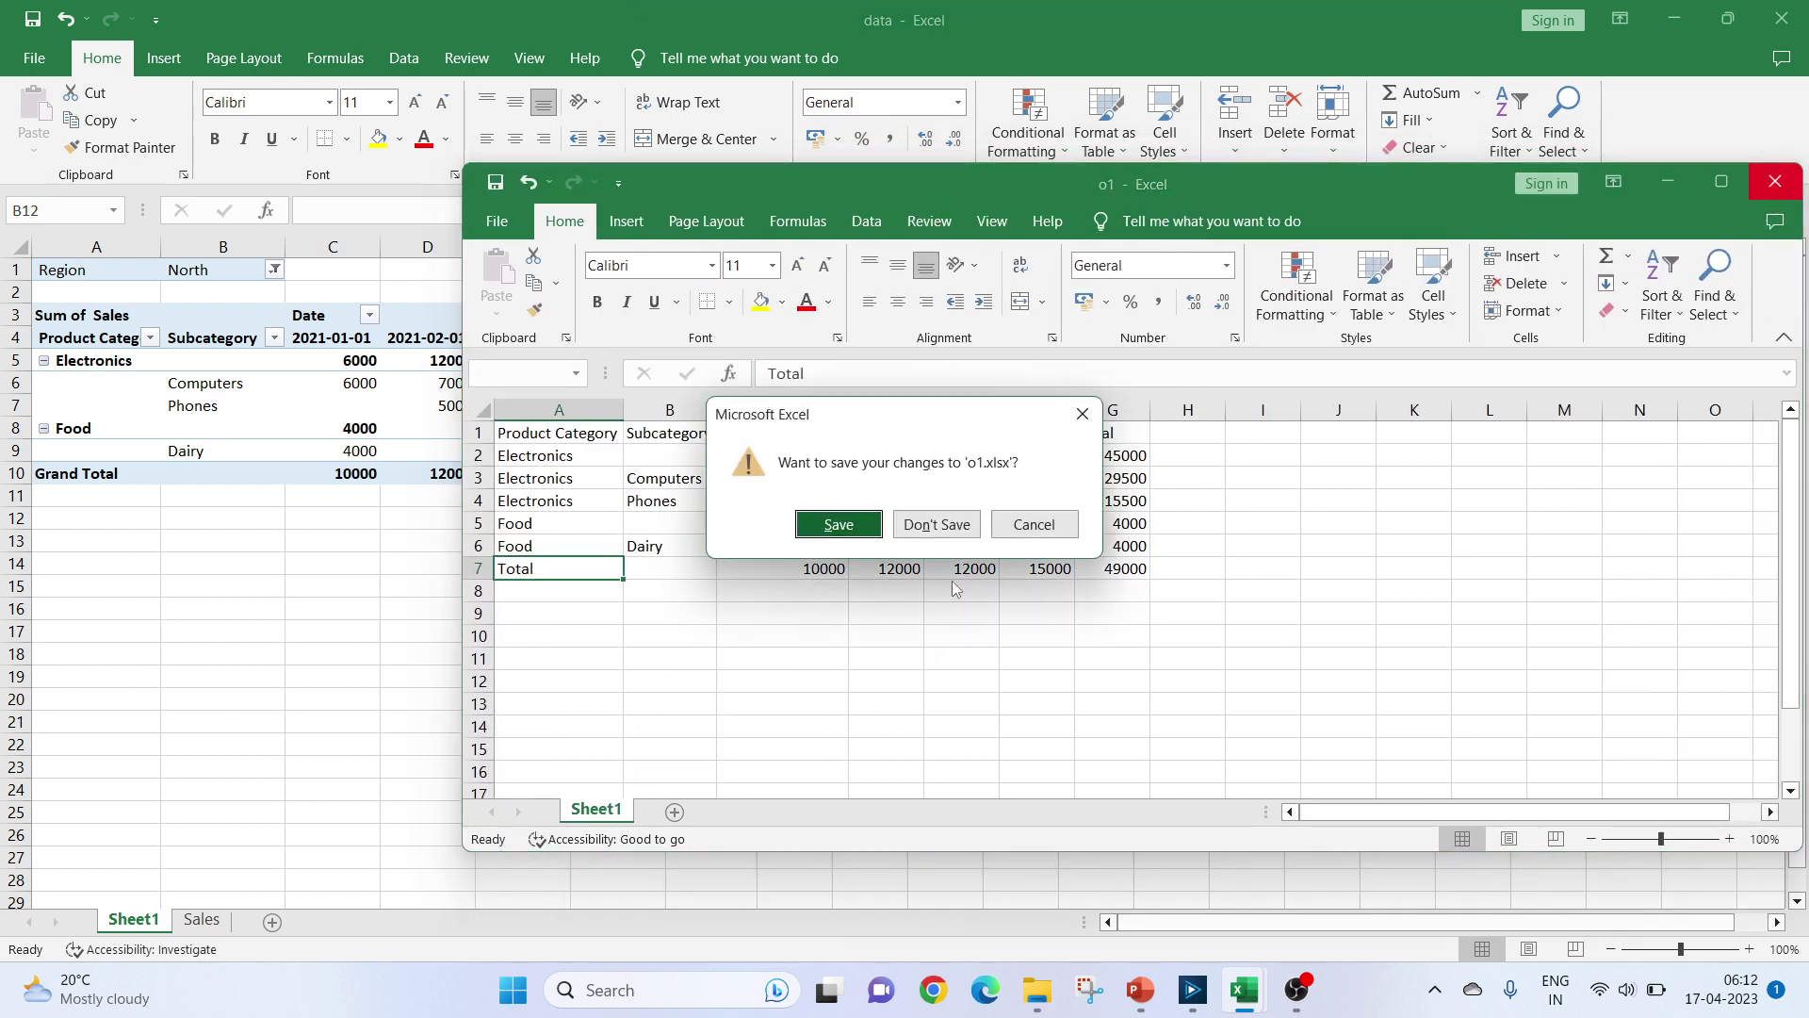
{"action": "left_click", "coordinate": [937, 524]}
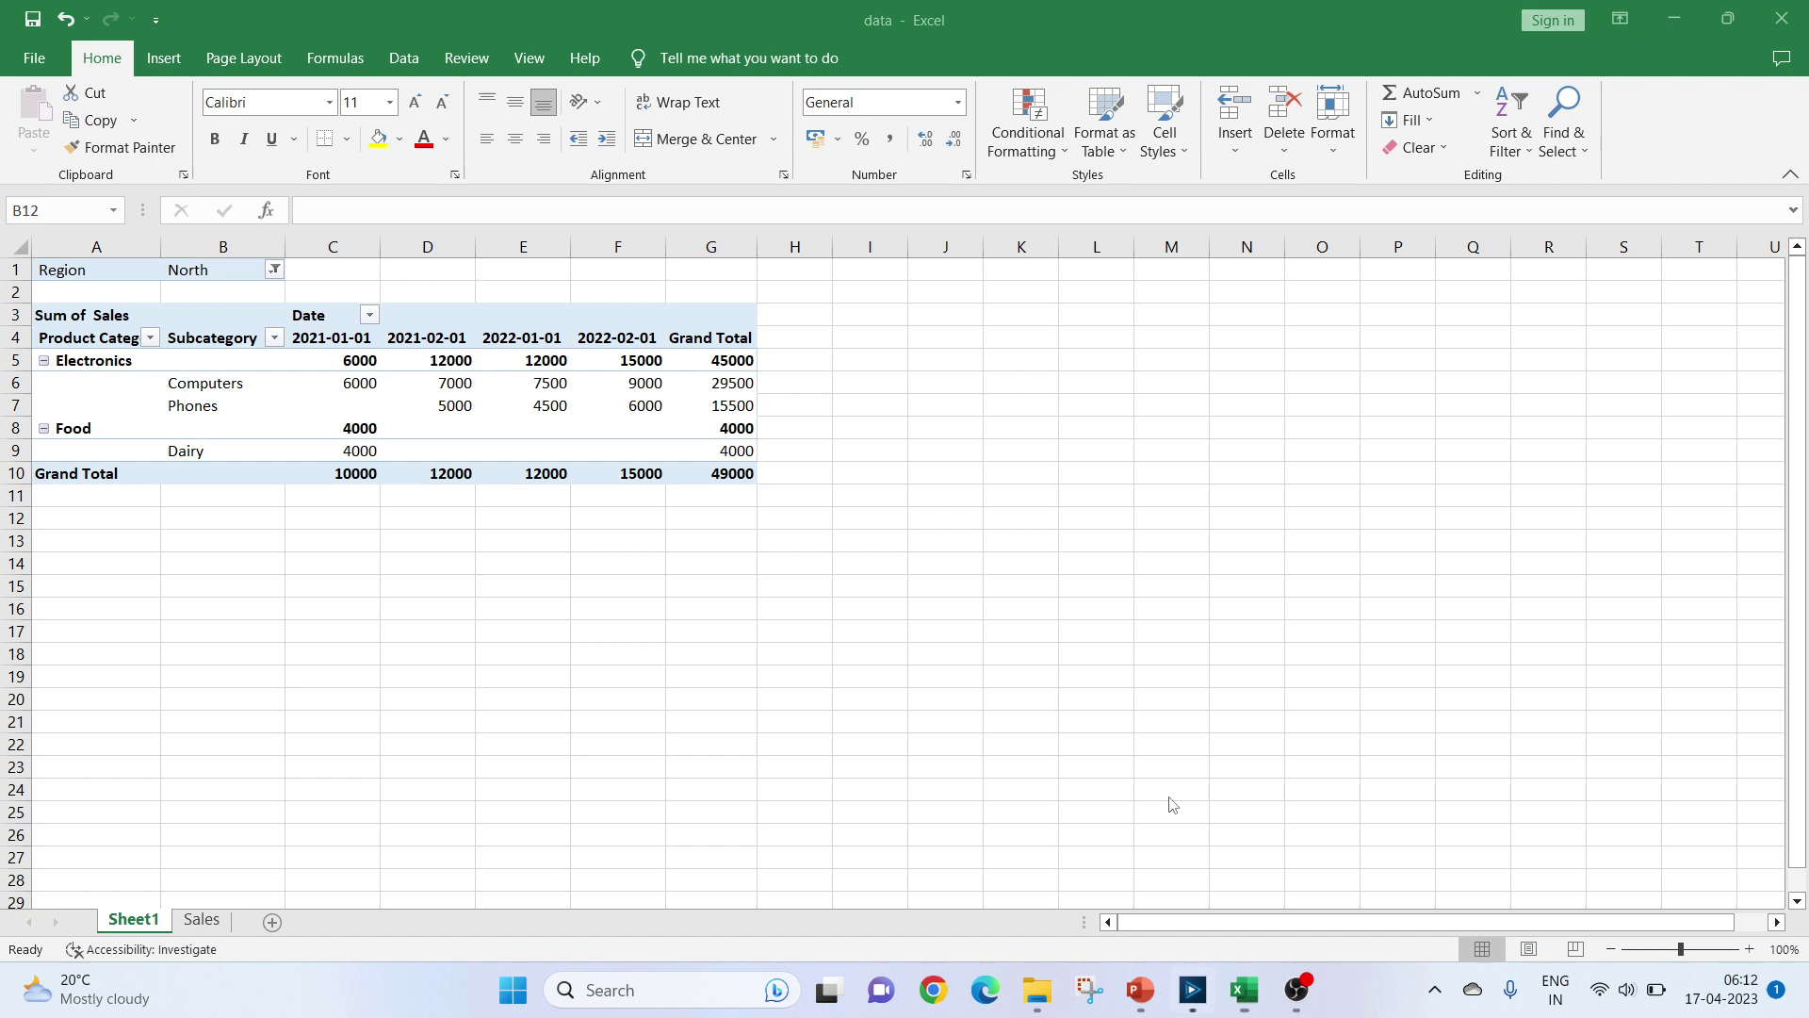
- Rerun the analytic app with Select Region set to West and open the resulting o1.xlsx
{"action": "left_click", "coordinate": [1192, 989]}
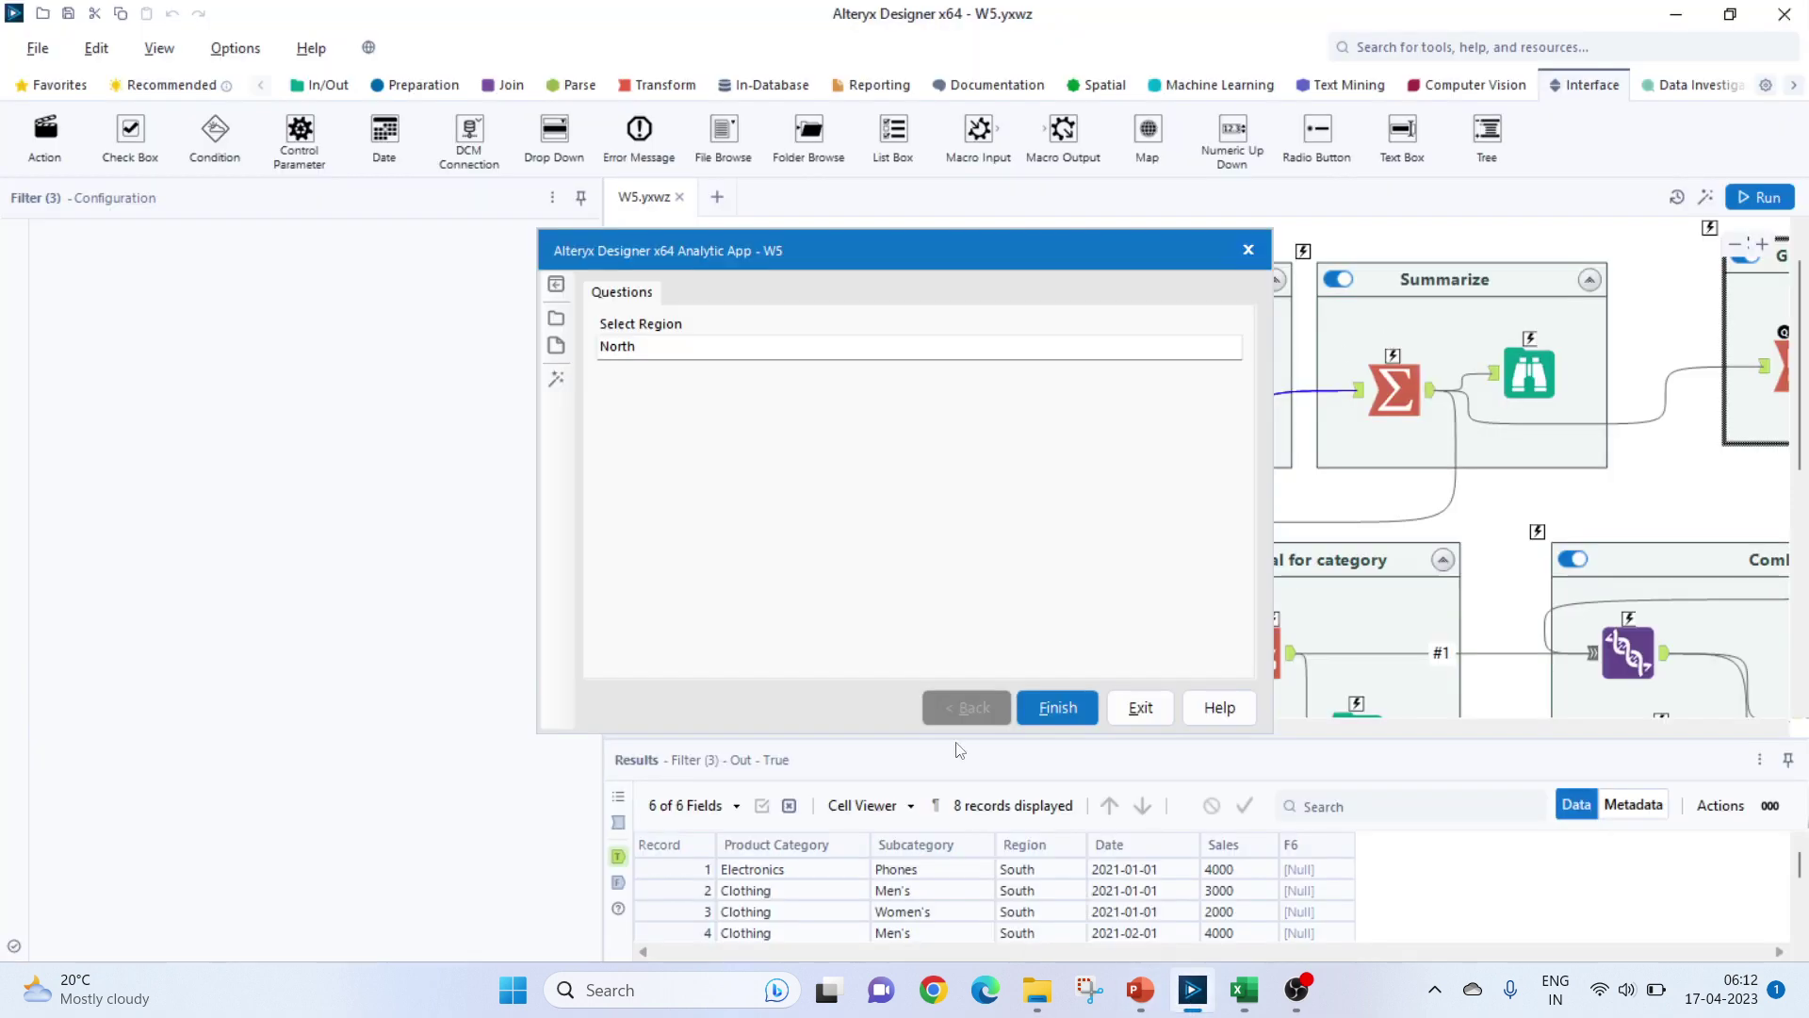
{"action": "left_click", "coordinate": [1139, 707]}
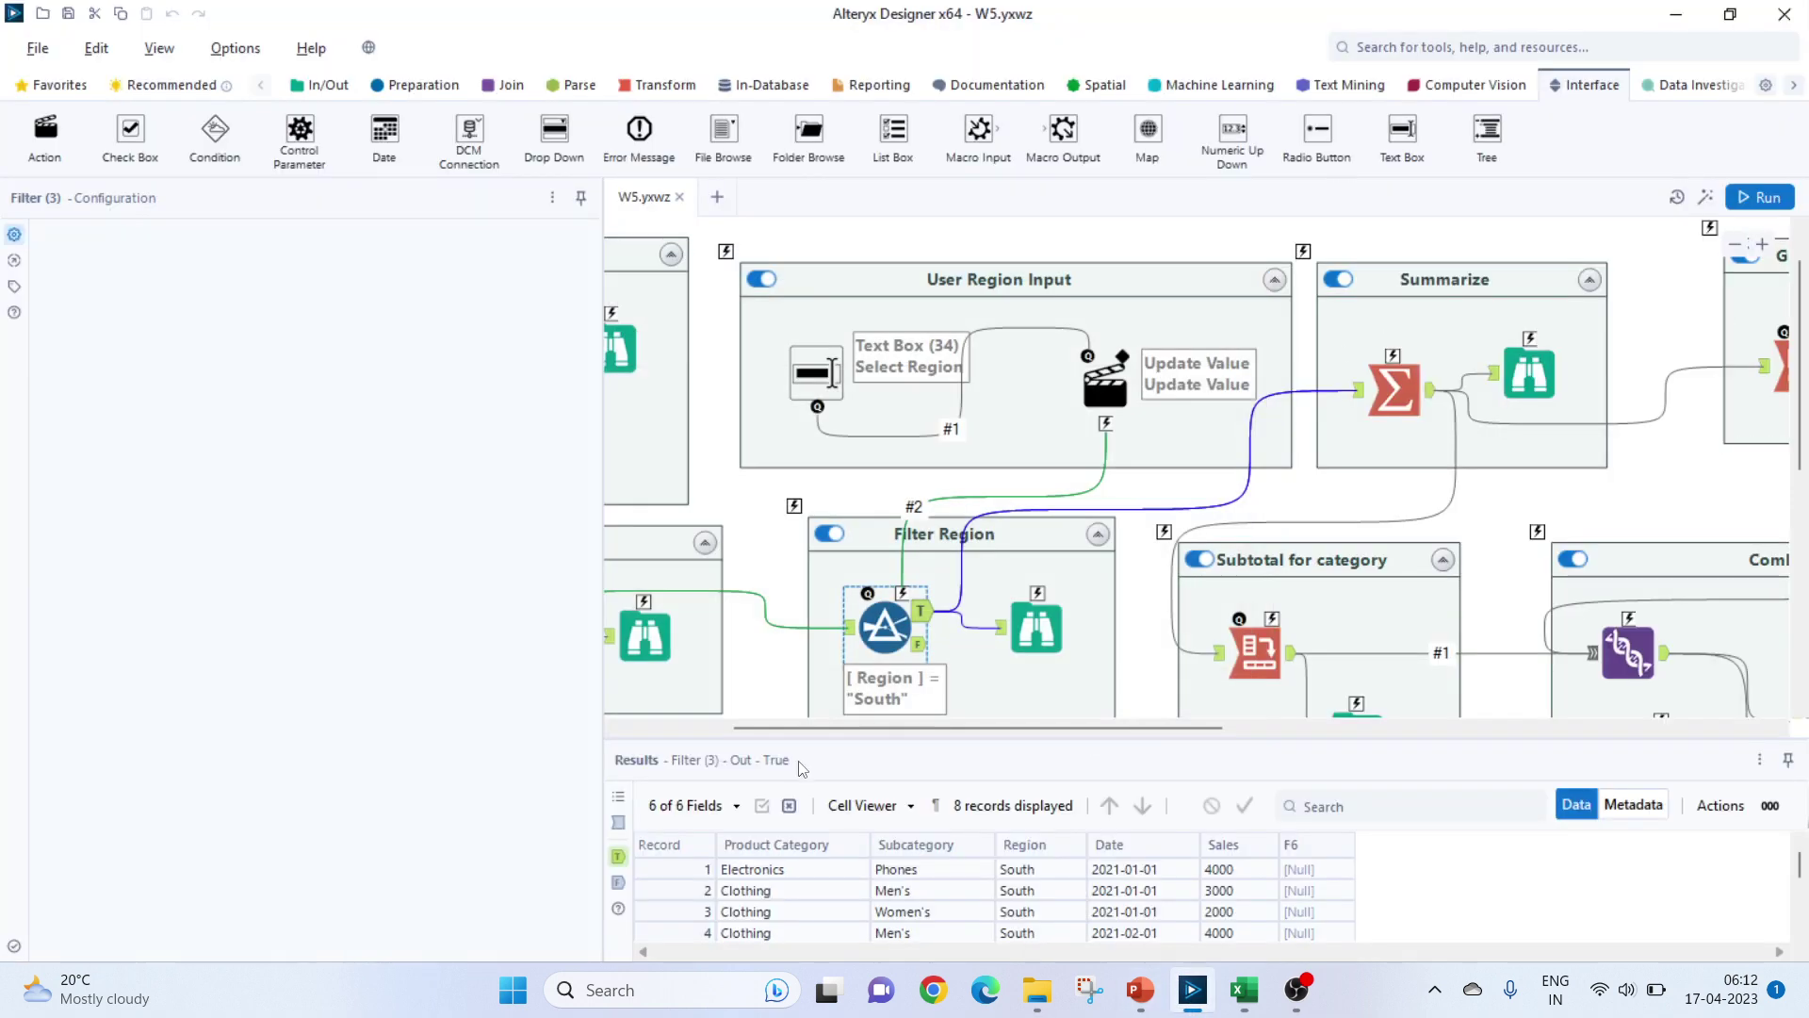
{"action": "left_click", "coordinate": [1706, 197]}
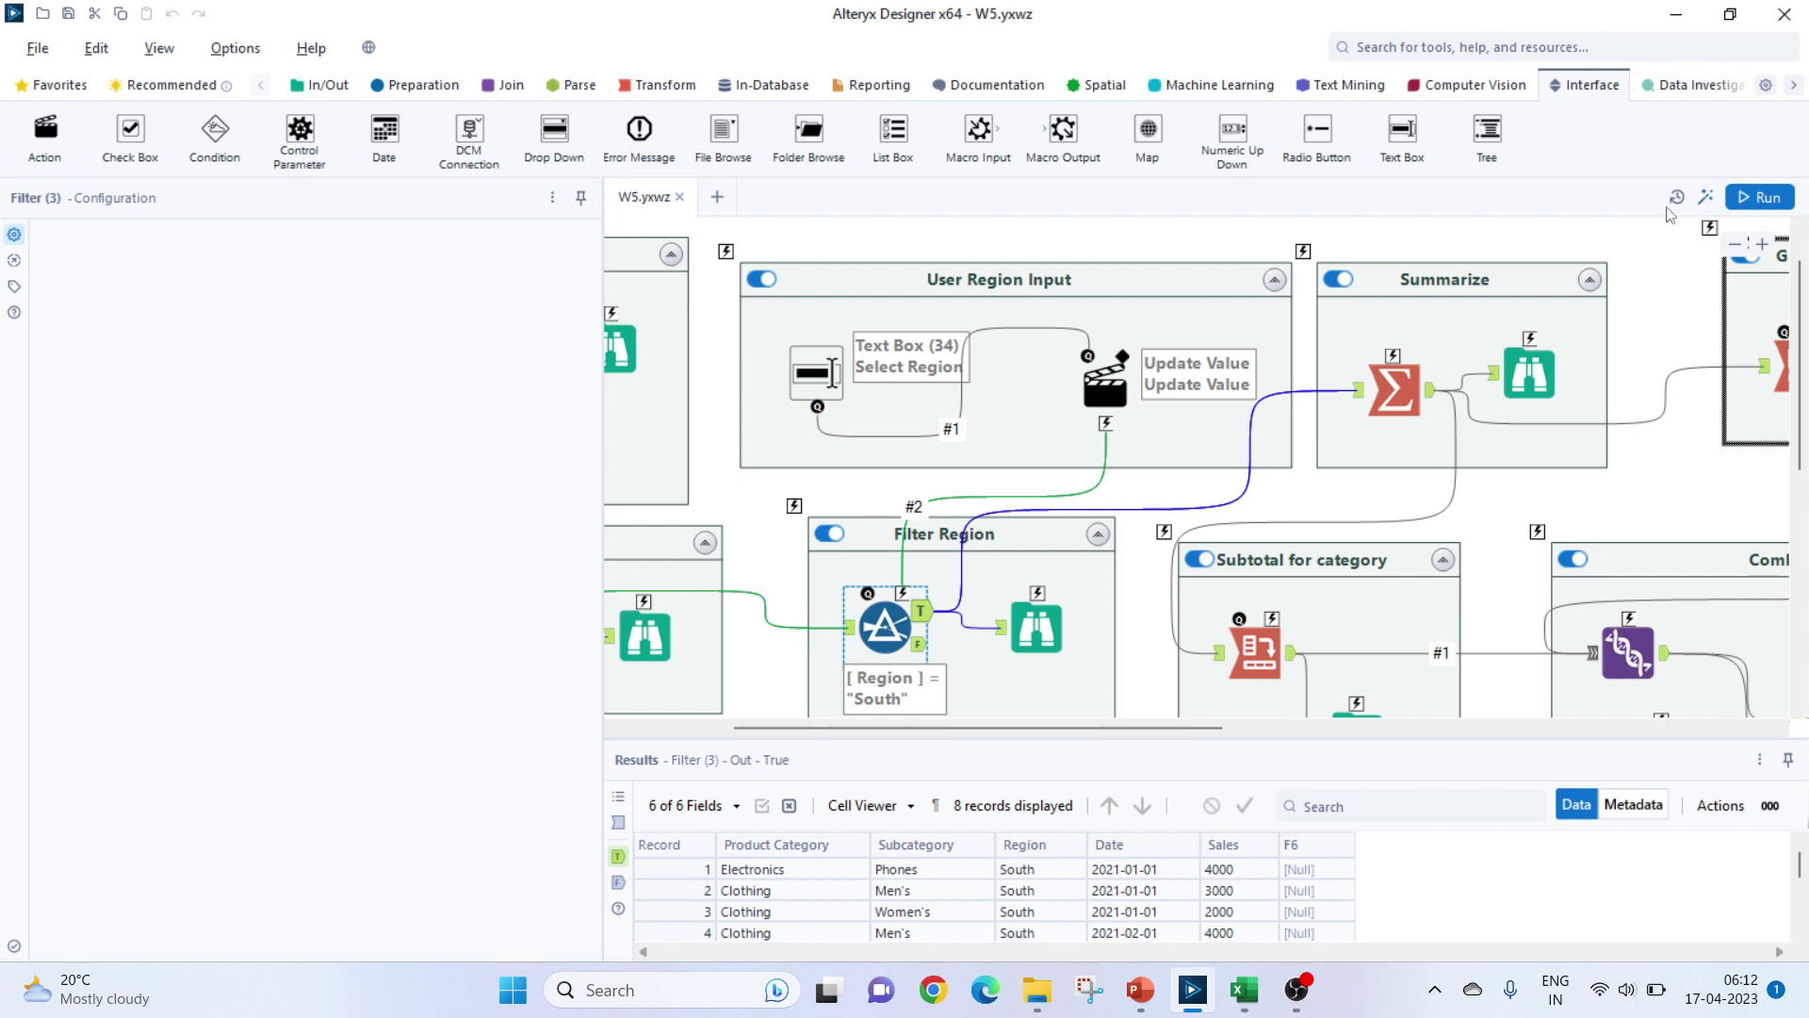
{"action": "left_click", "coordinate": [663, 356]}
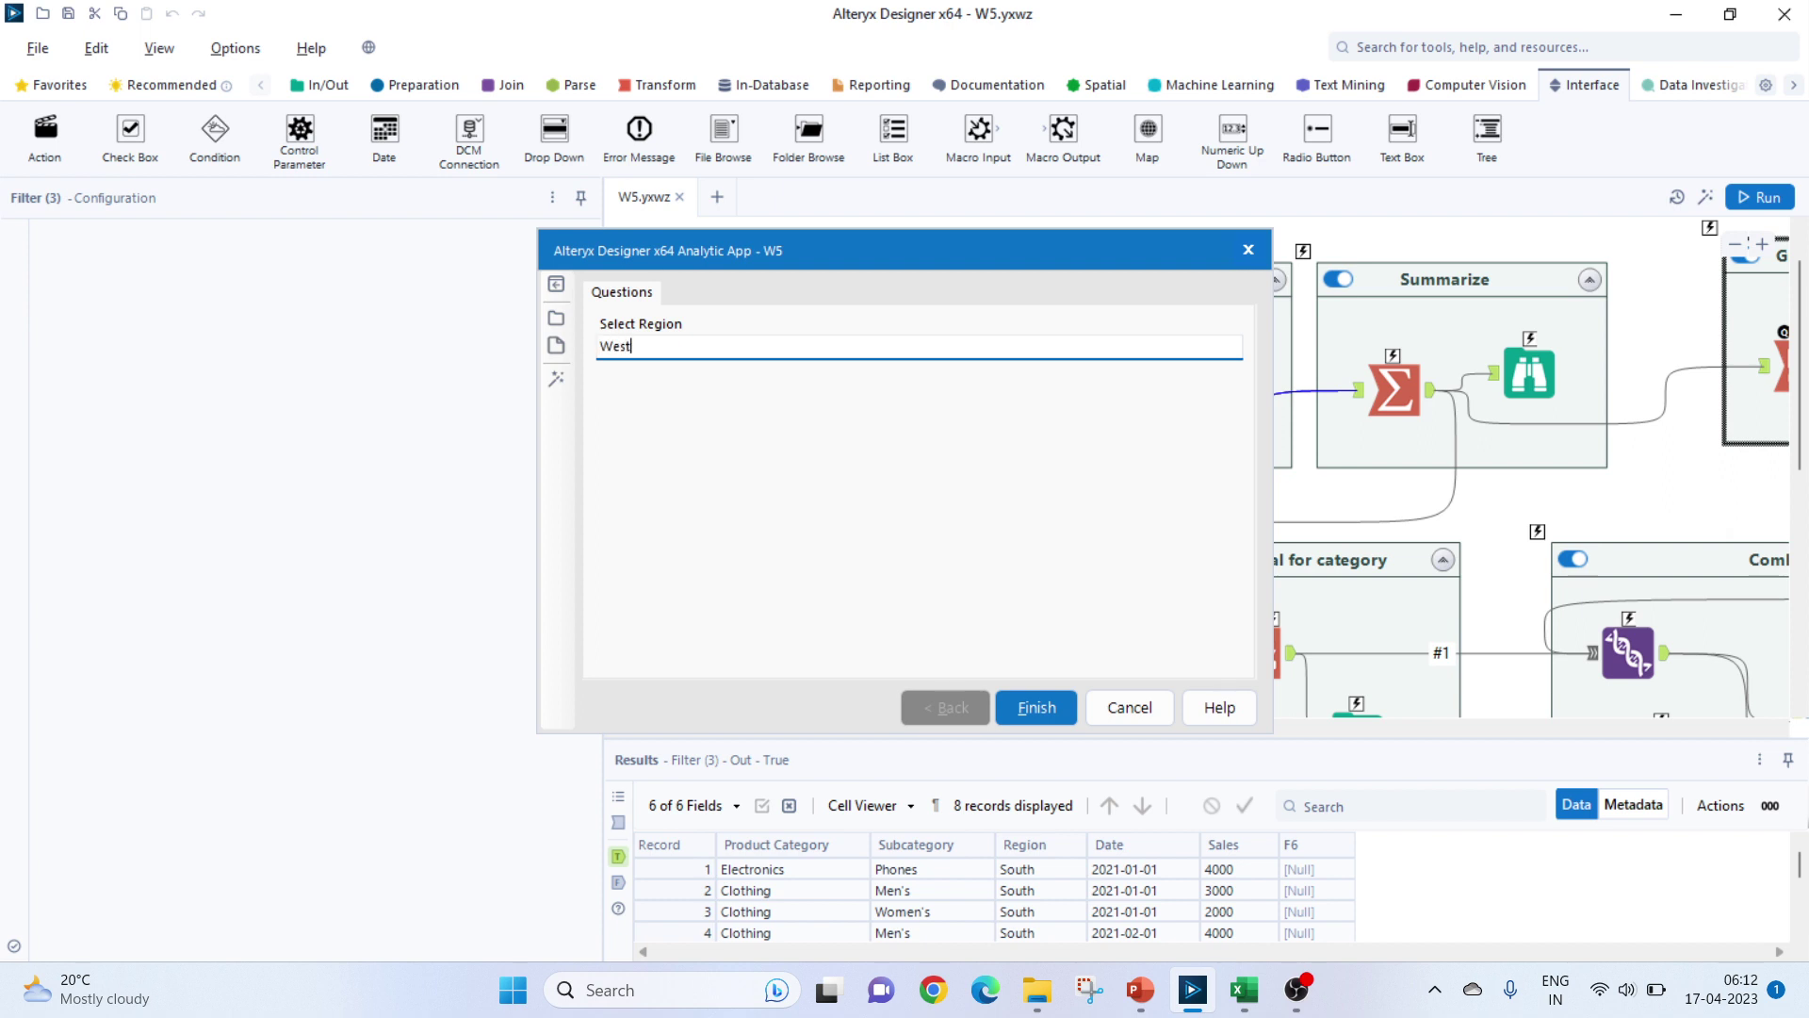
{"action": "left_click", "coordinate": [1065, 706]}
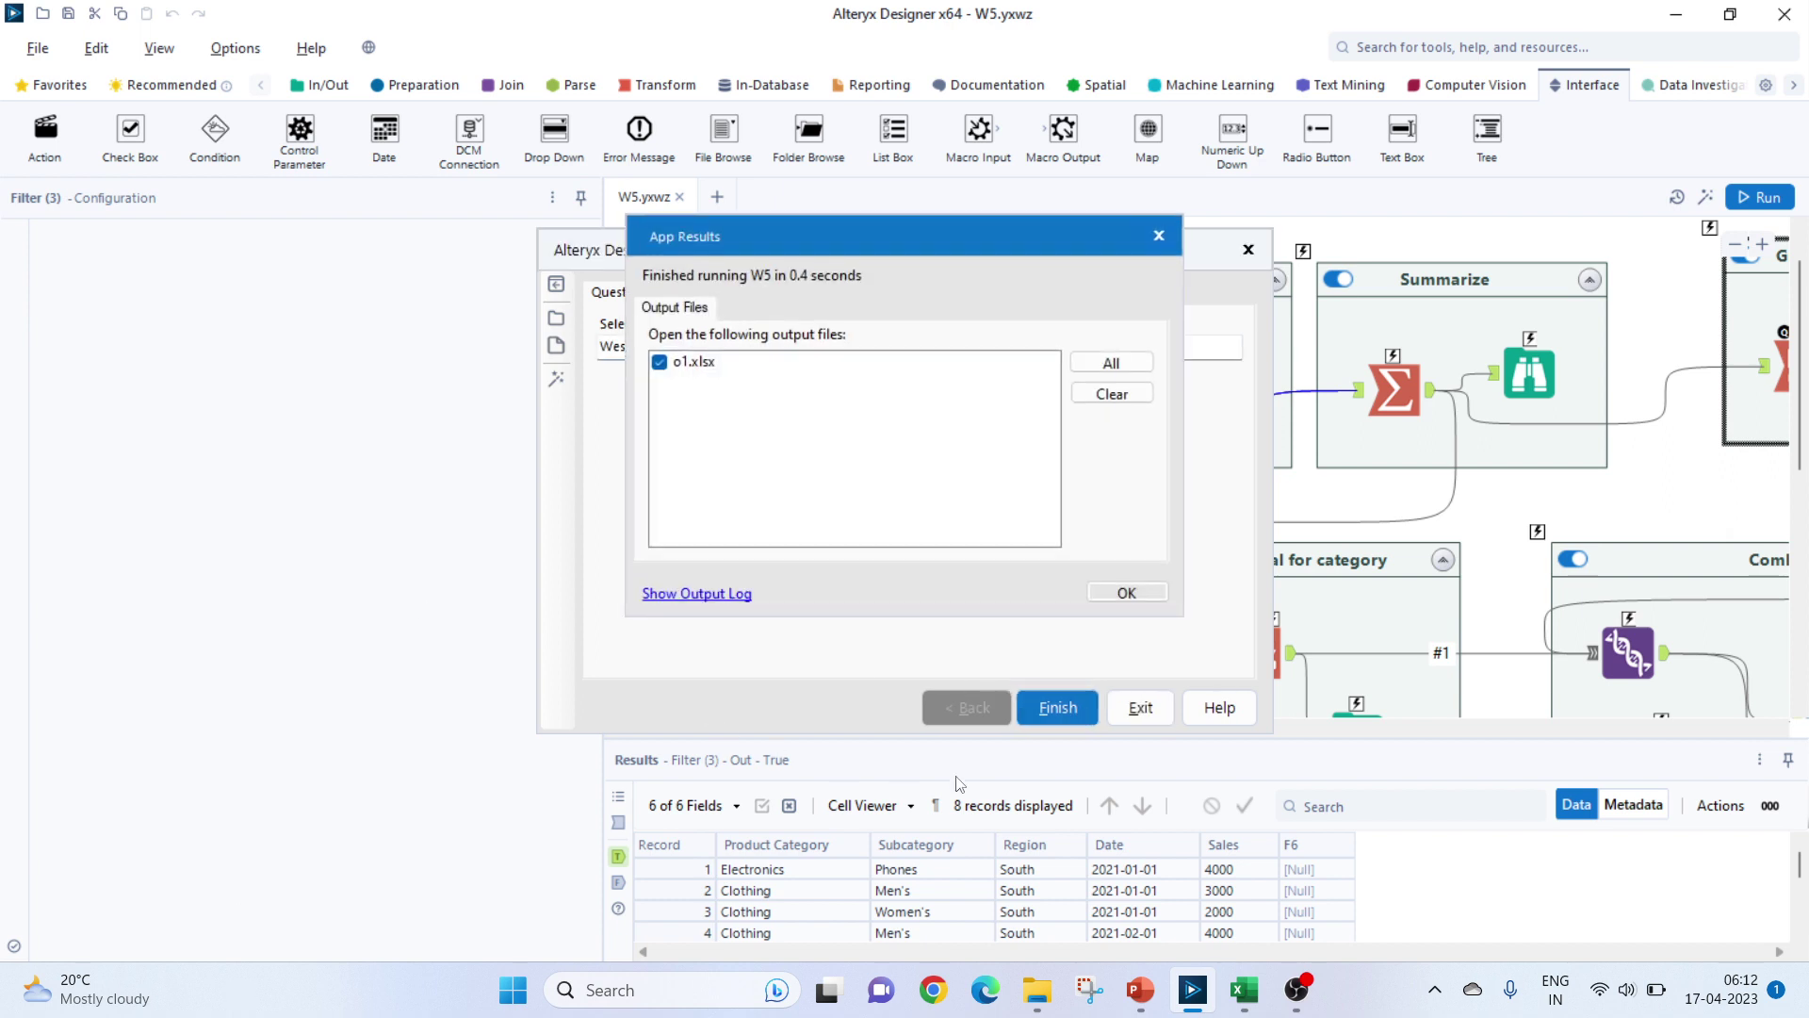
{"action": "left_click", "coordinate": [1131, 592]}
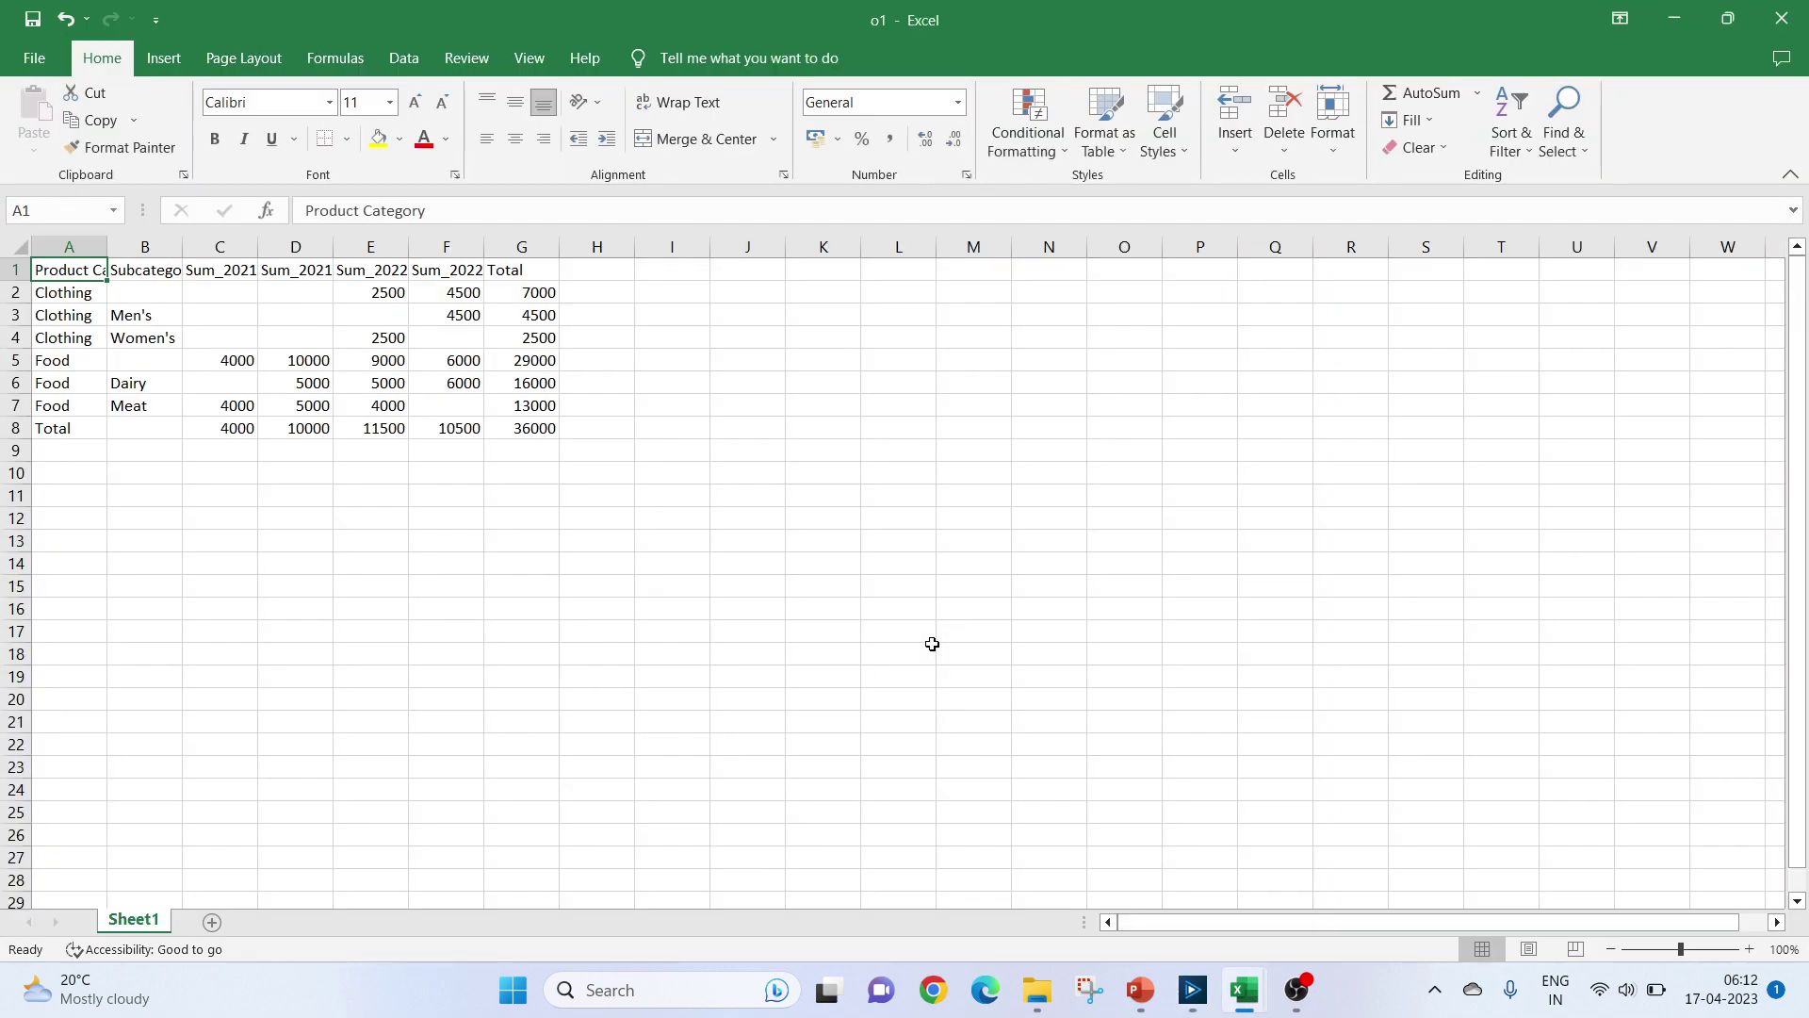
- Change the pivot's Region filter from North to West
{"action": "double_click", "coordinate": [566, 10]}
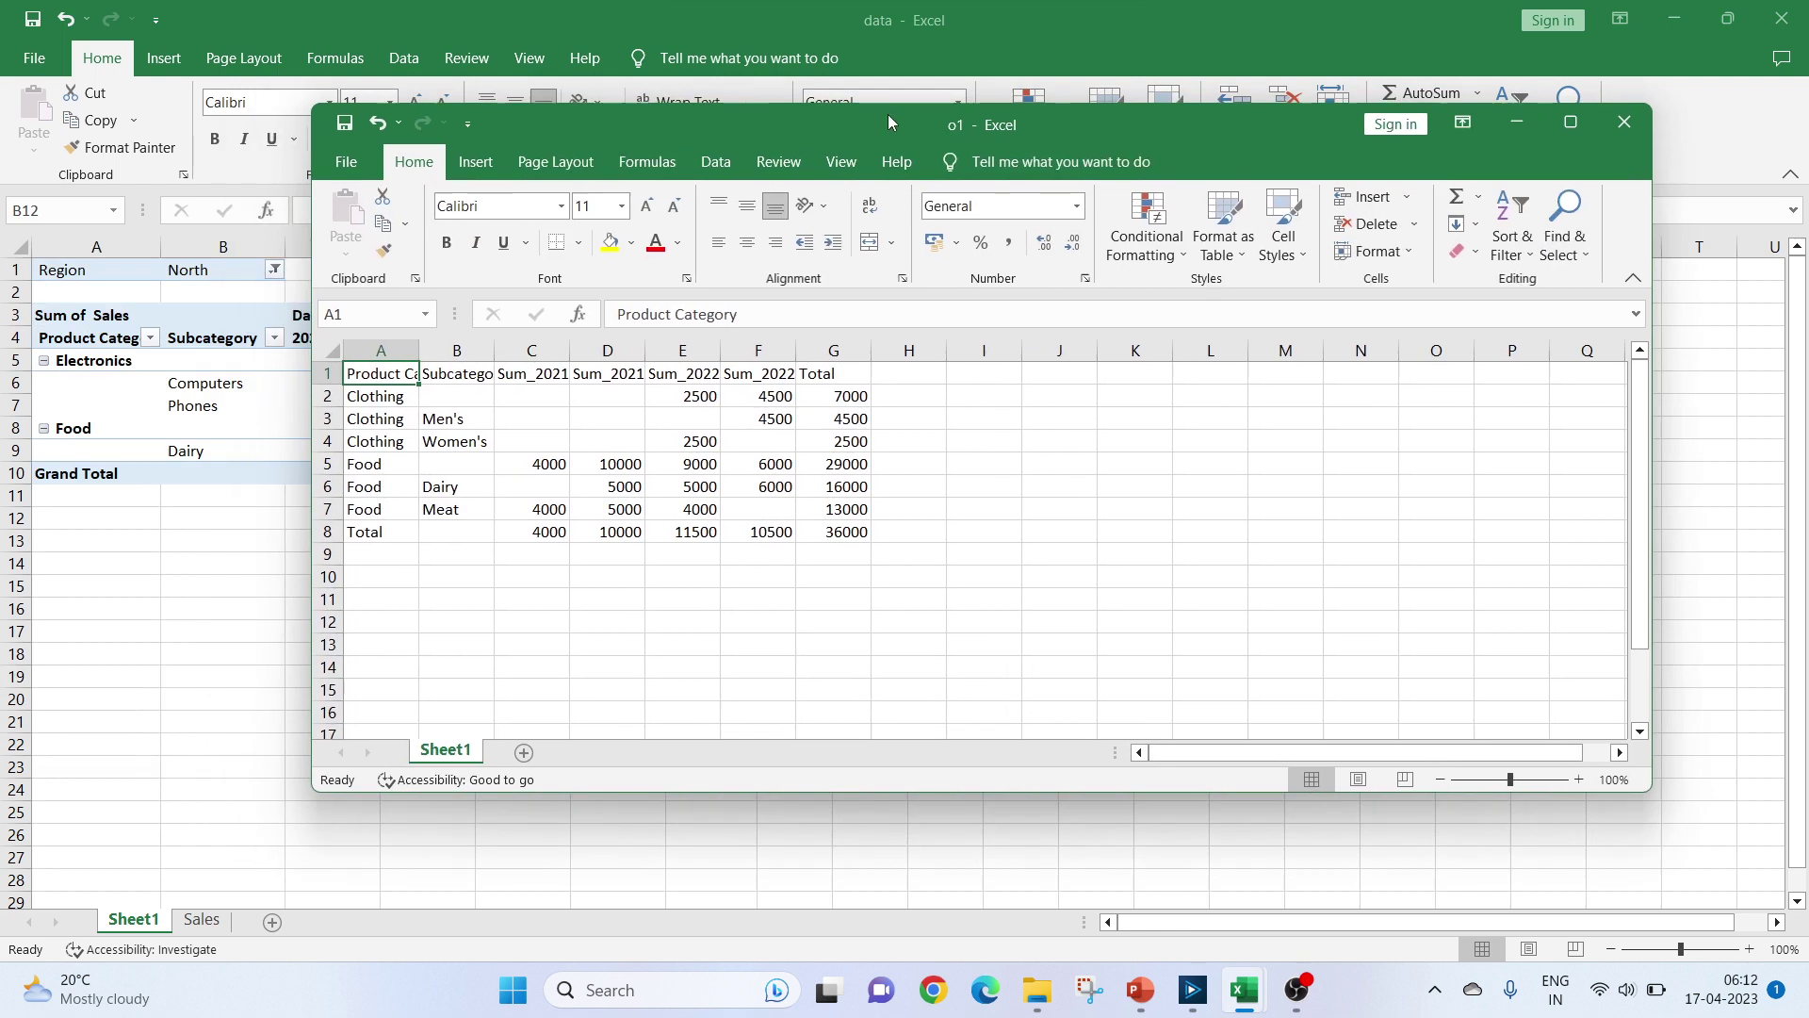
{"action": "left_click", "coordinate": [276, 273]}
{"action": "left_click", "coordinate": [274, 272]}
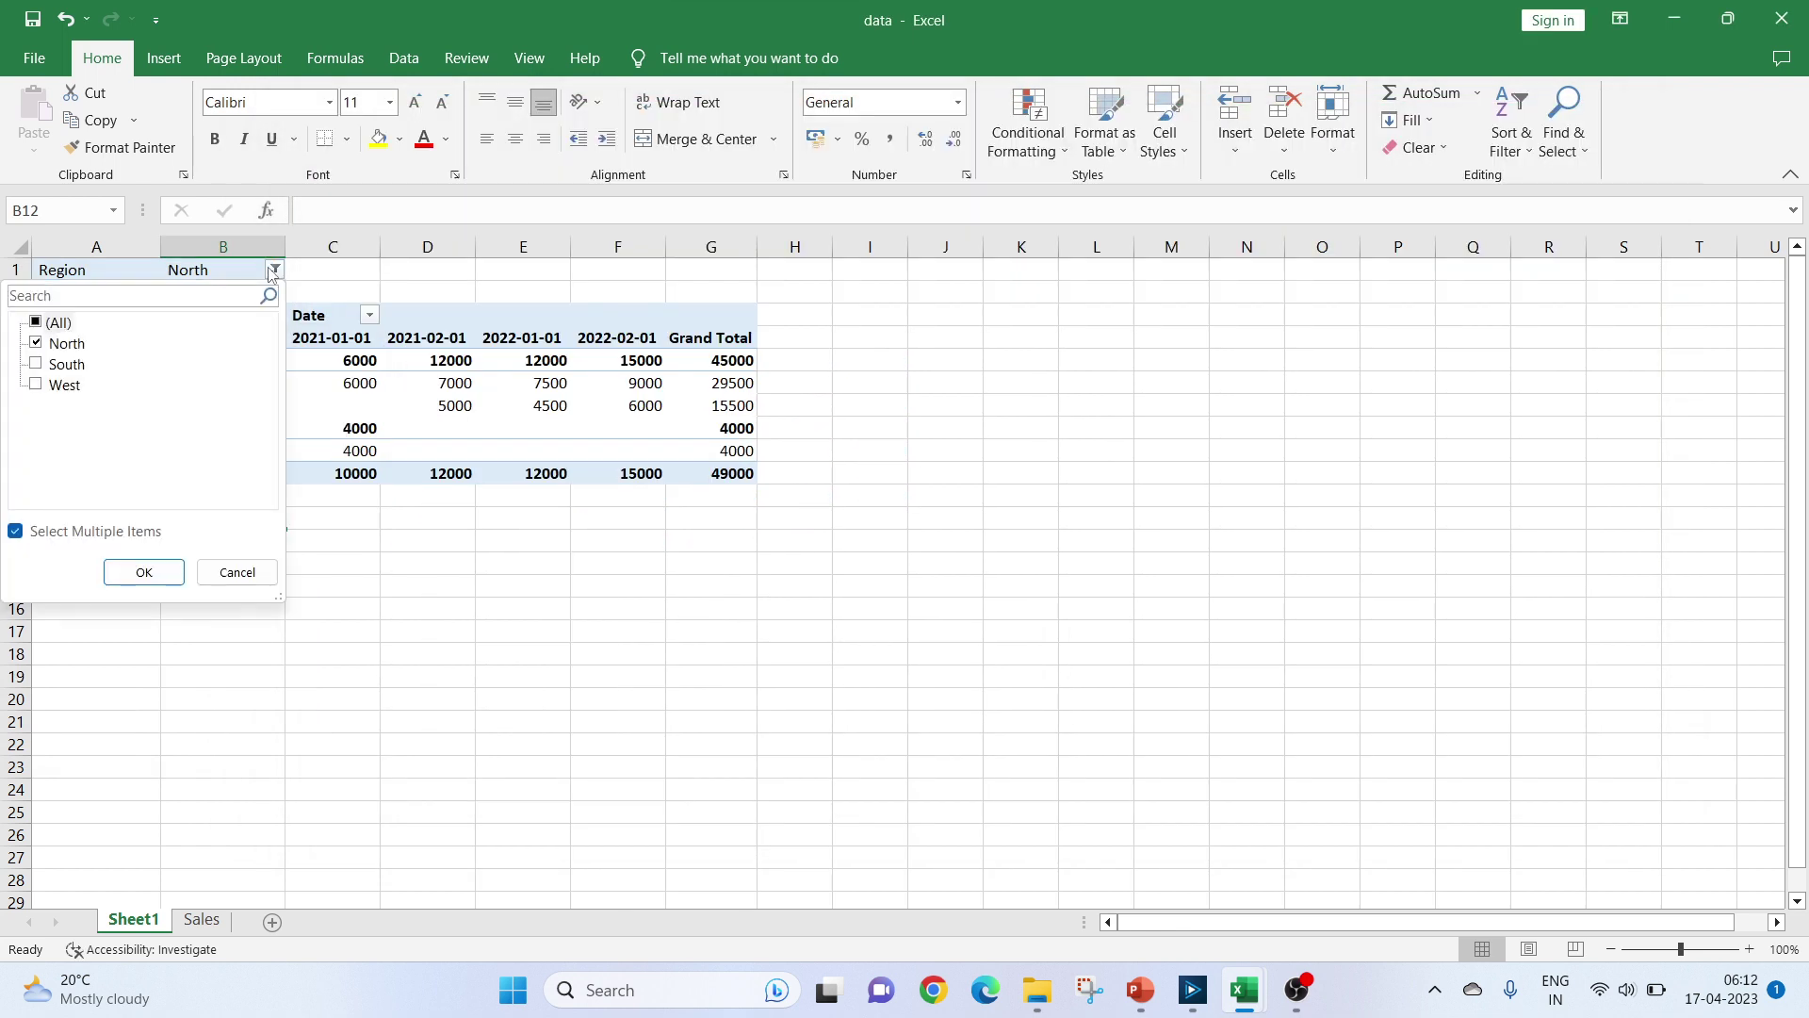
{"action": "left_click", "coordinate": [37, 345]}
{"action": "left_click", "coordinate": [37, 384]}
{"action": "left_click", "coordinate": [141, 568]}
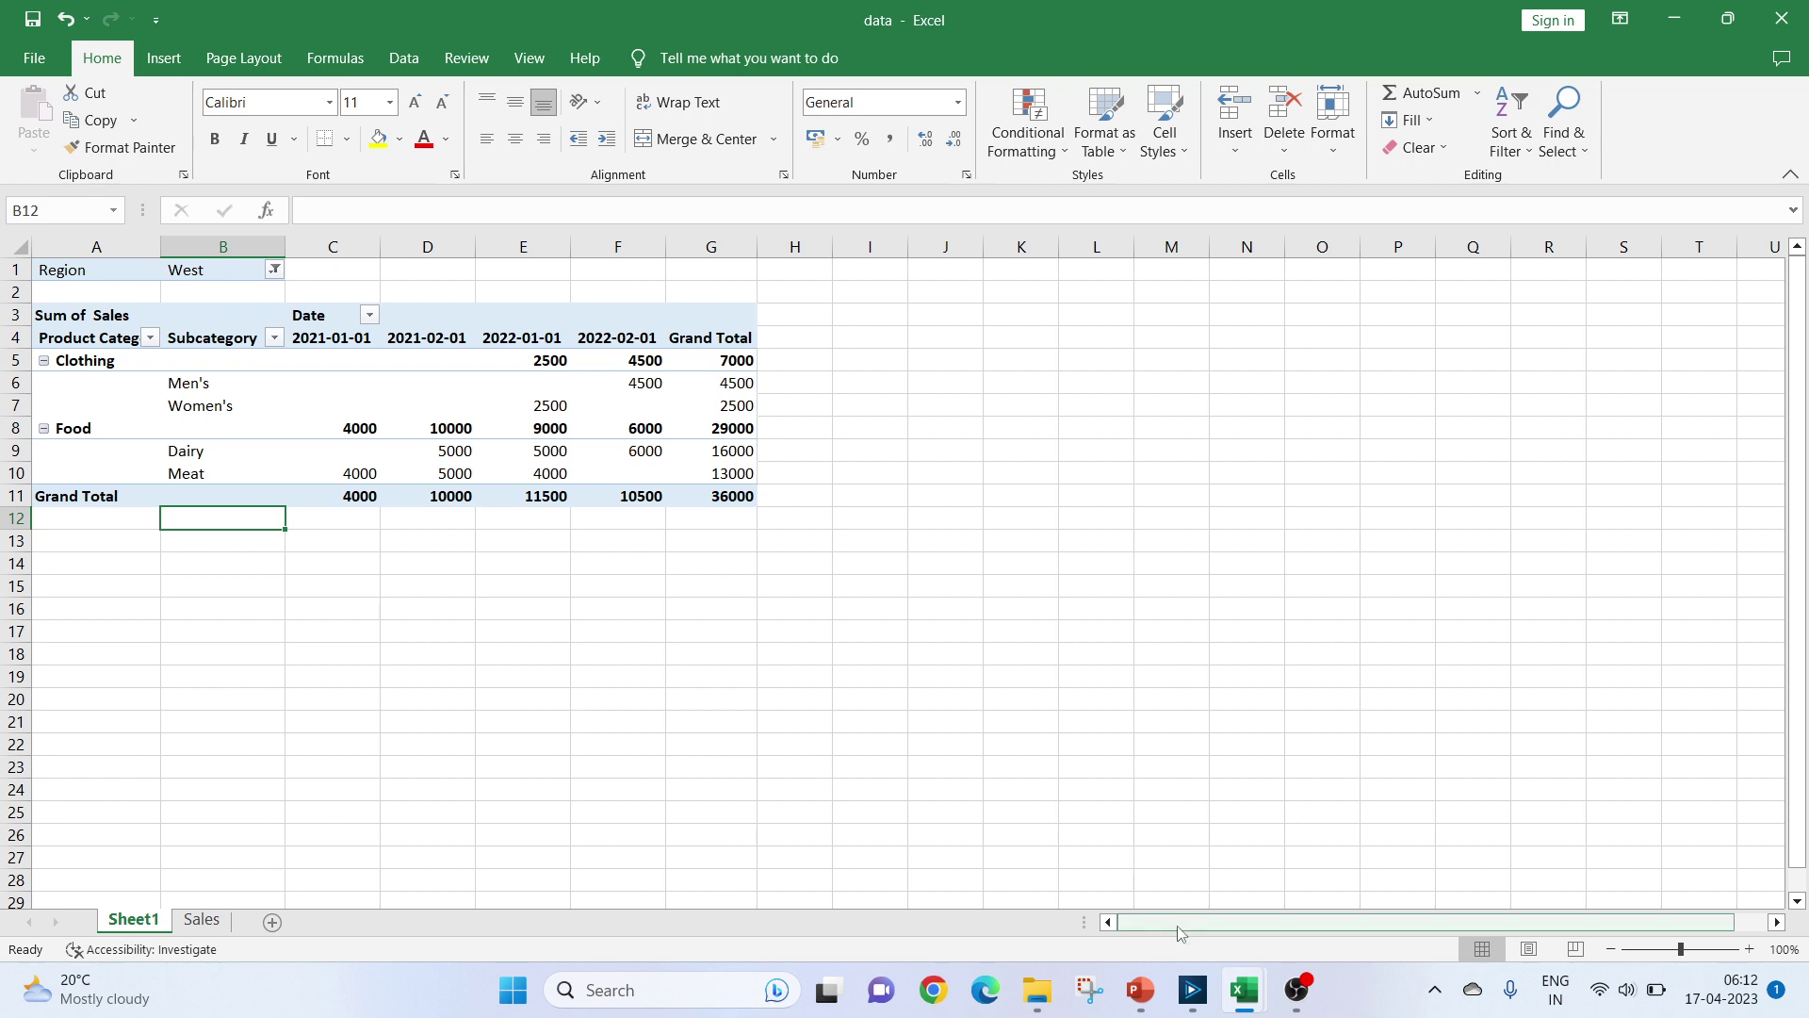
- Place o1 beside the pivot and autofit column A to show Product Category
{"action": "mouse_move", "coordinate": [1244, 989]}
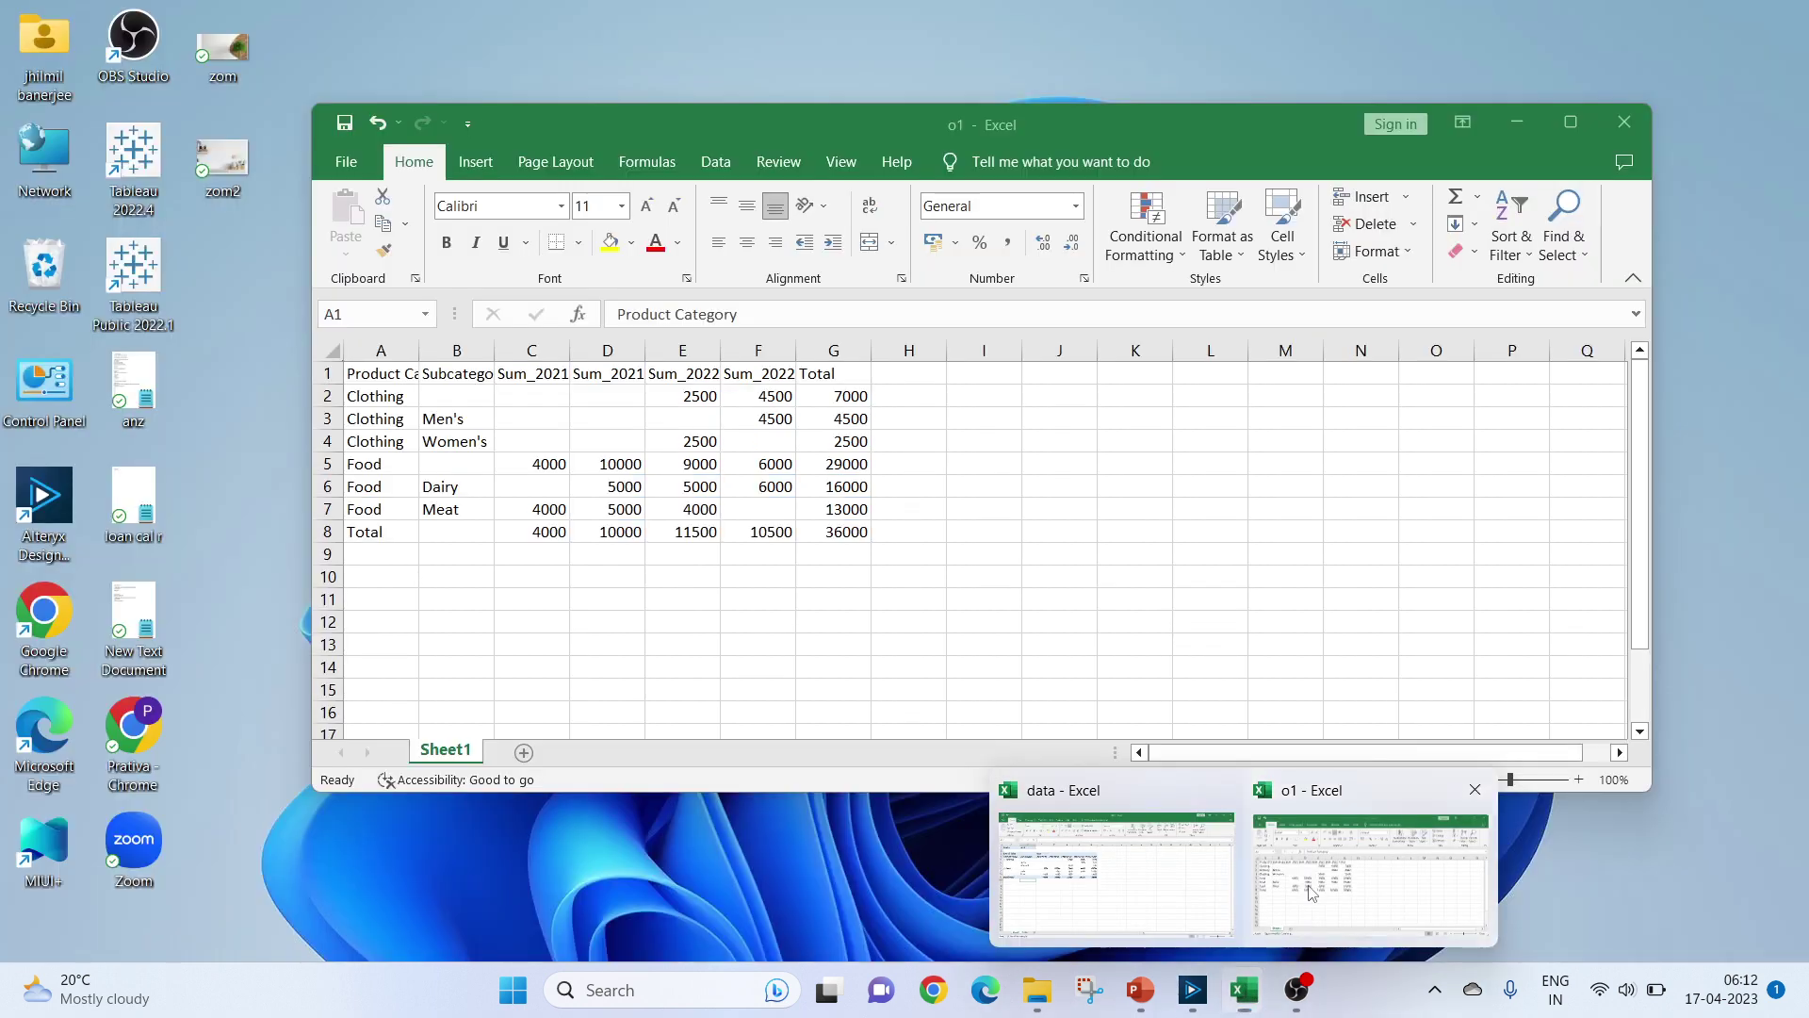
{"action": "left_click", "coordinate": [1312, 893]}
{"action": "left_click_drag", "start_coordinate": [688, 130], "coordinate": [1189, 178]}
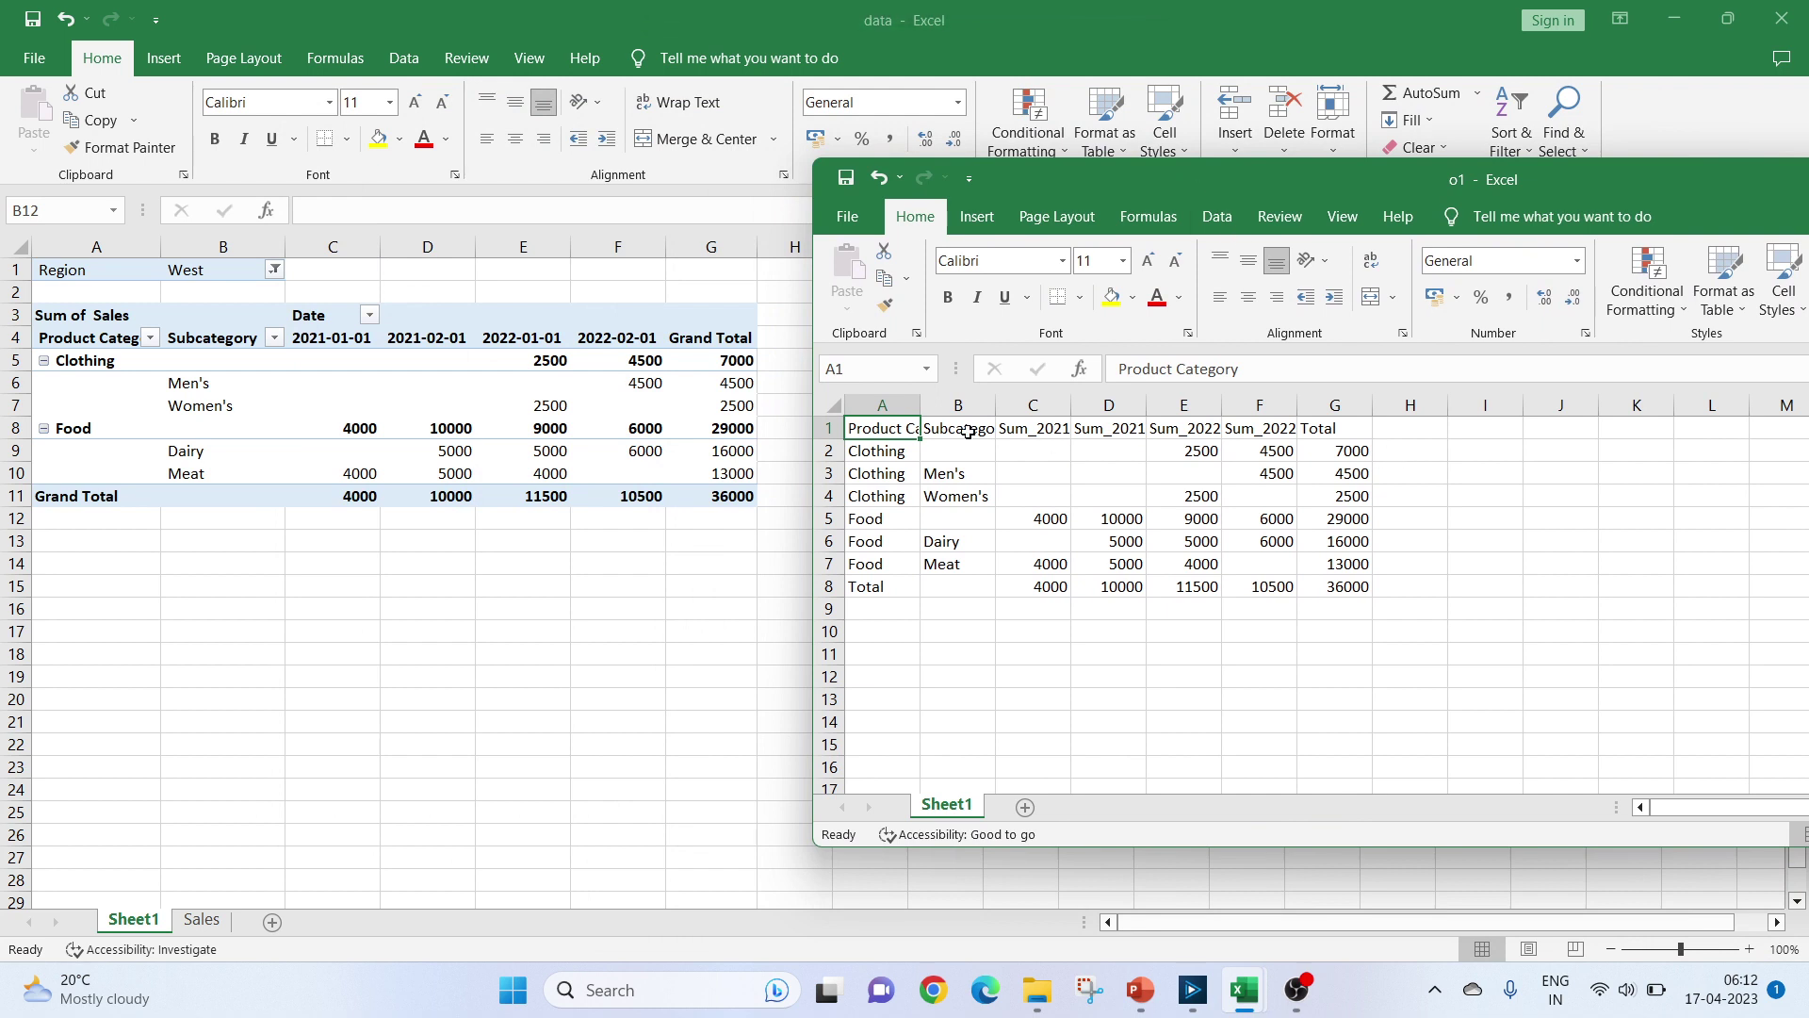
{"action": "double_click", "coordinate": [920, 403]}
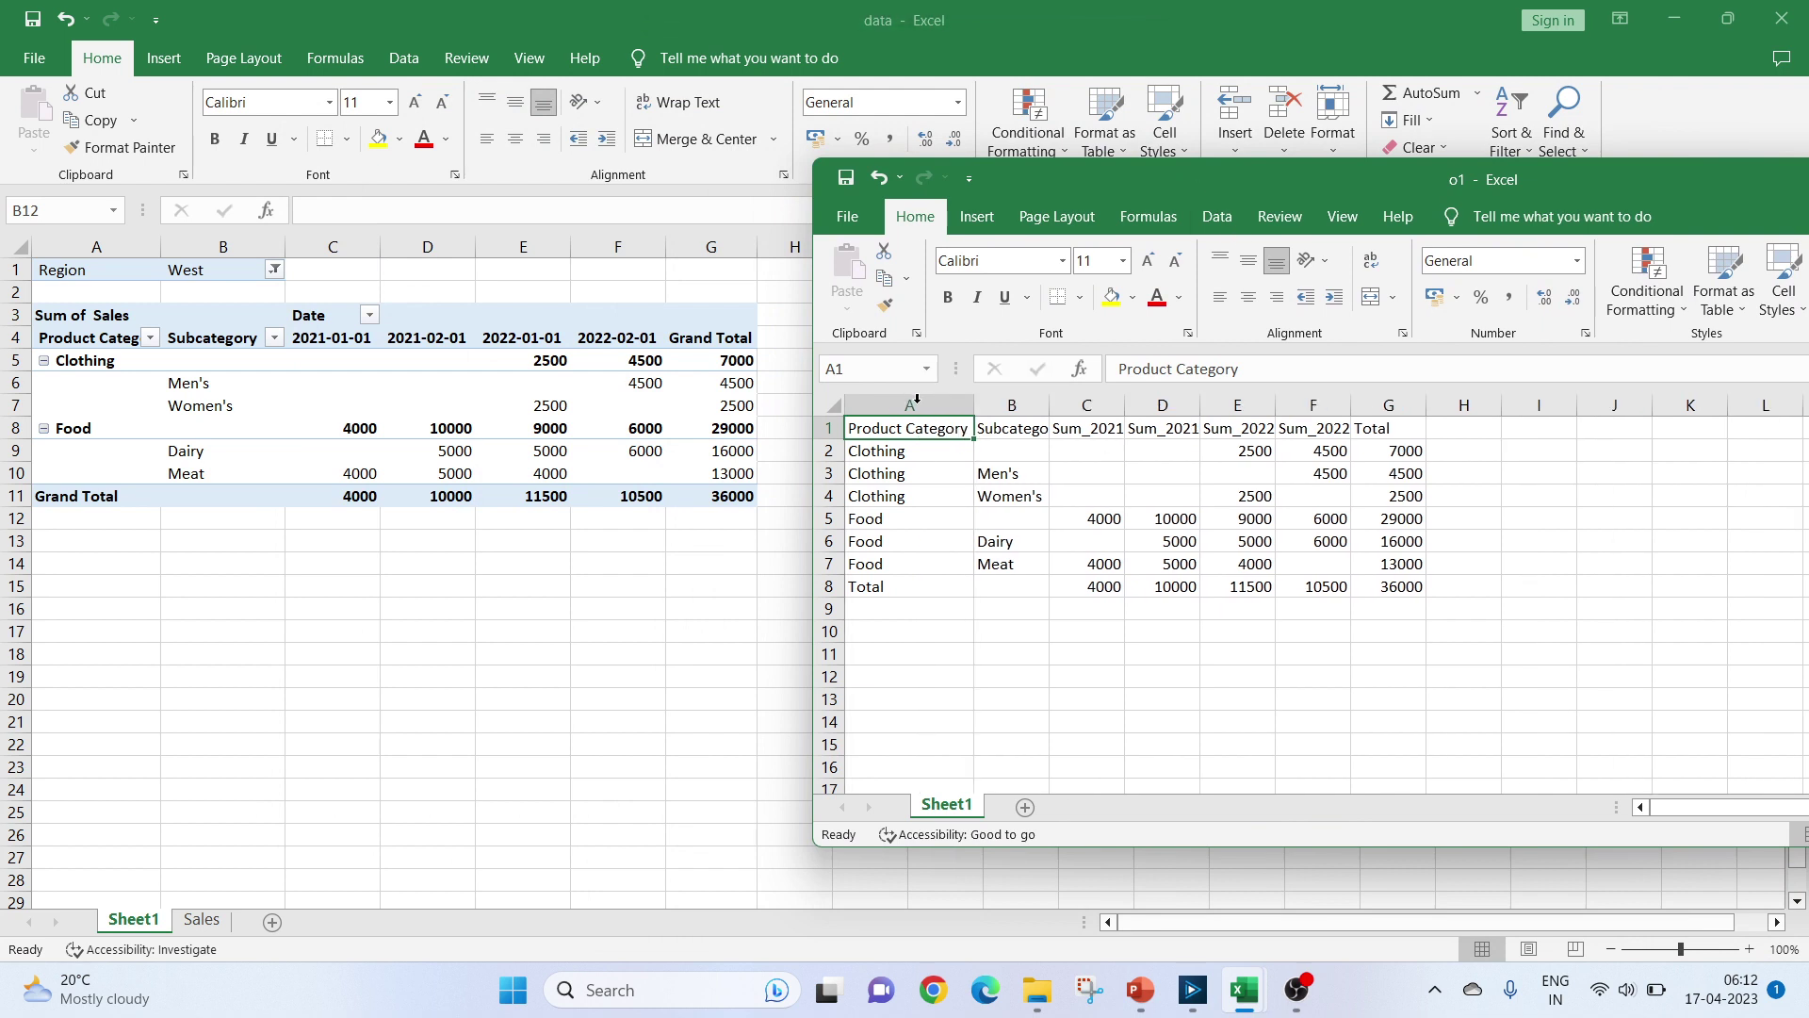
- Verify o1's West totals against the pivot: Clothing 7000, Men's 4500, Women's 2500, Meat 13000, overall 36000
{"action": "left_click", "coordinate": [1396, 456]}
{"action": "left_click", "coordinate": [1397, 481]}
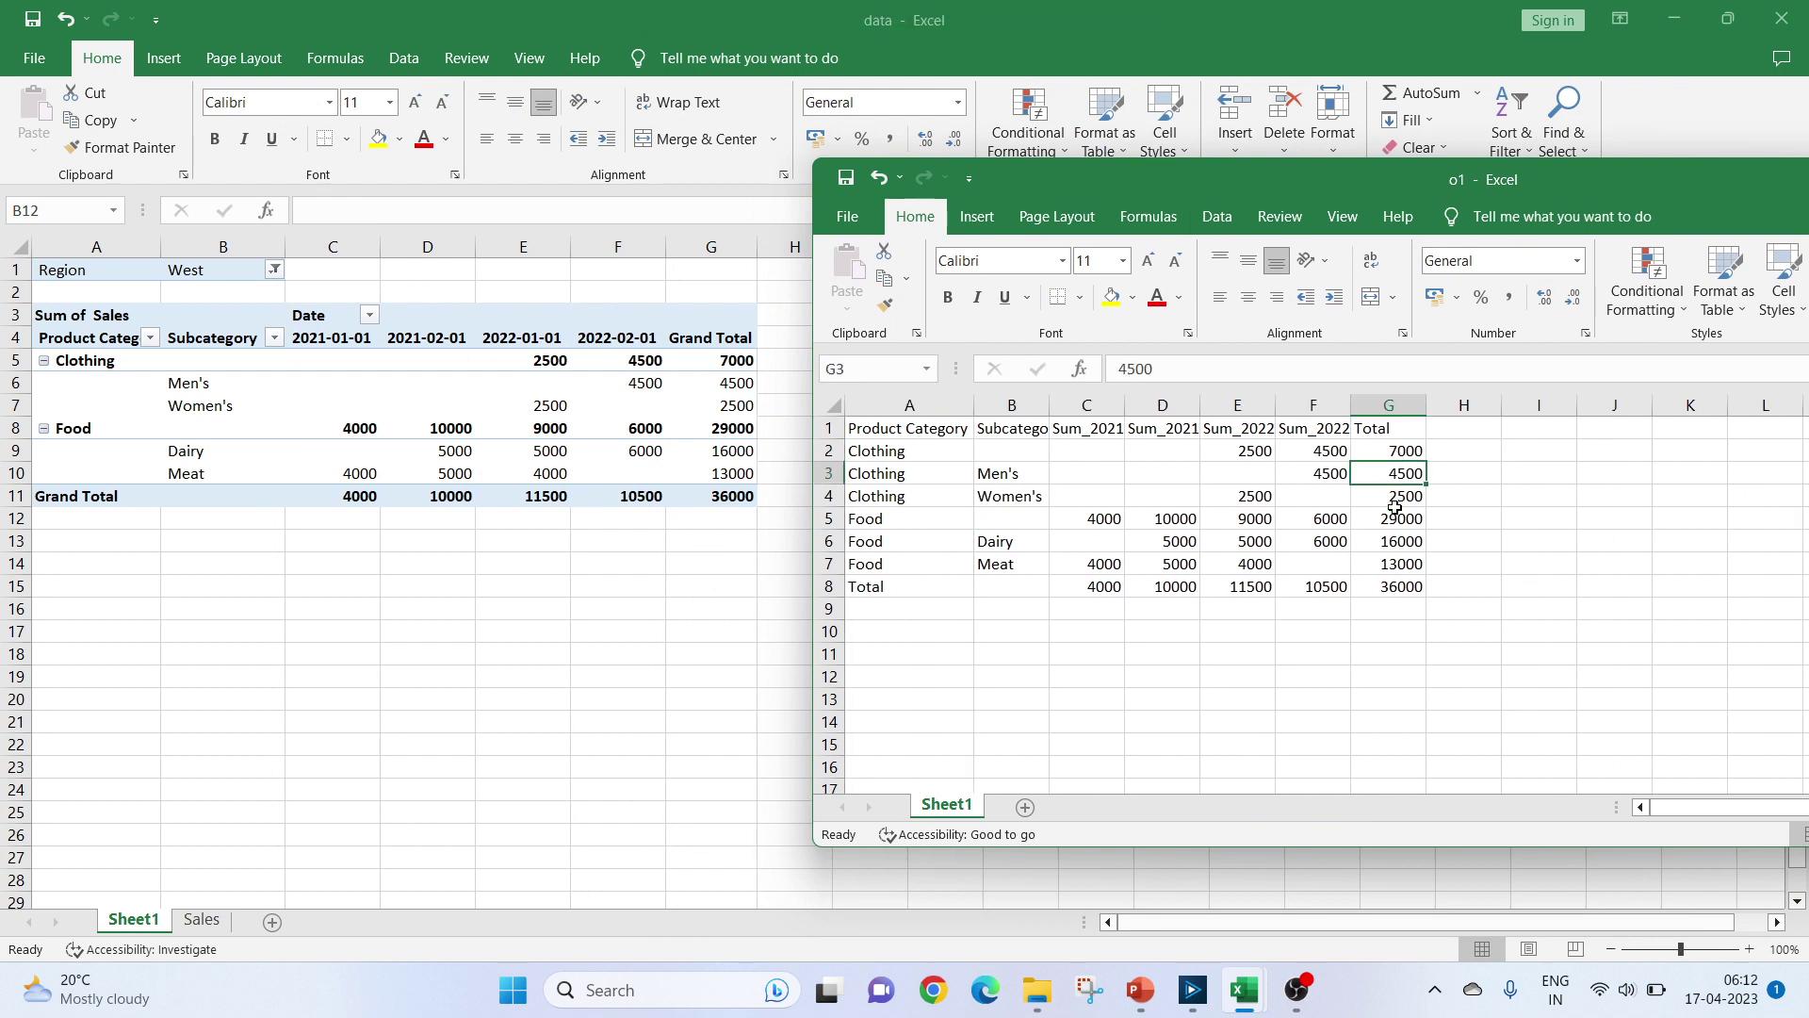
{"action": "left_click", "coordinate": [1404, 497]}
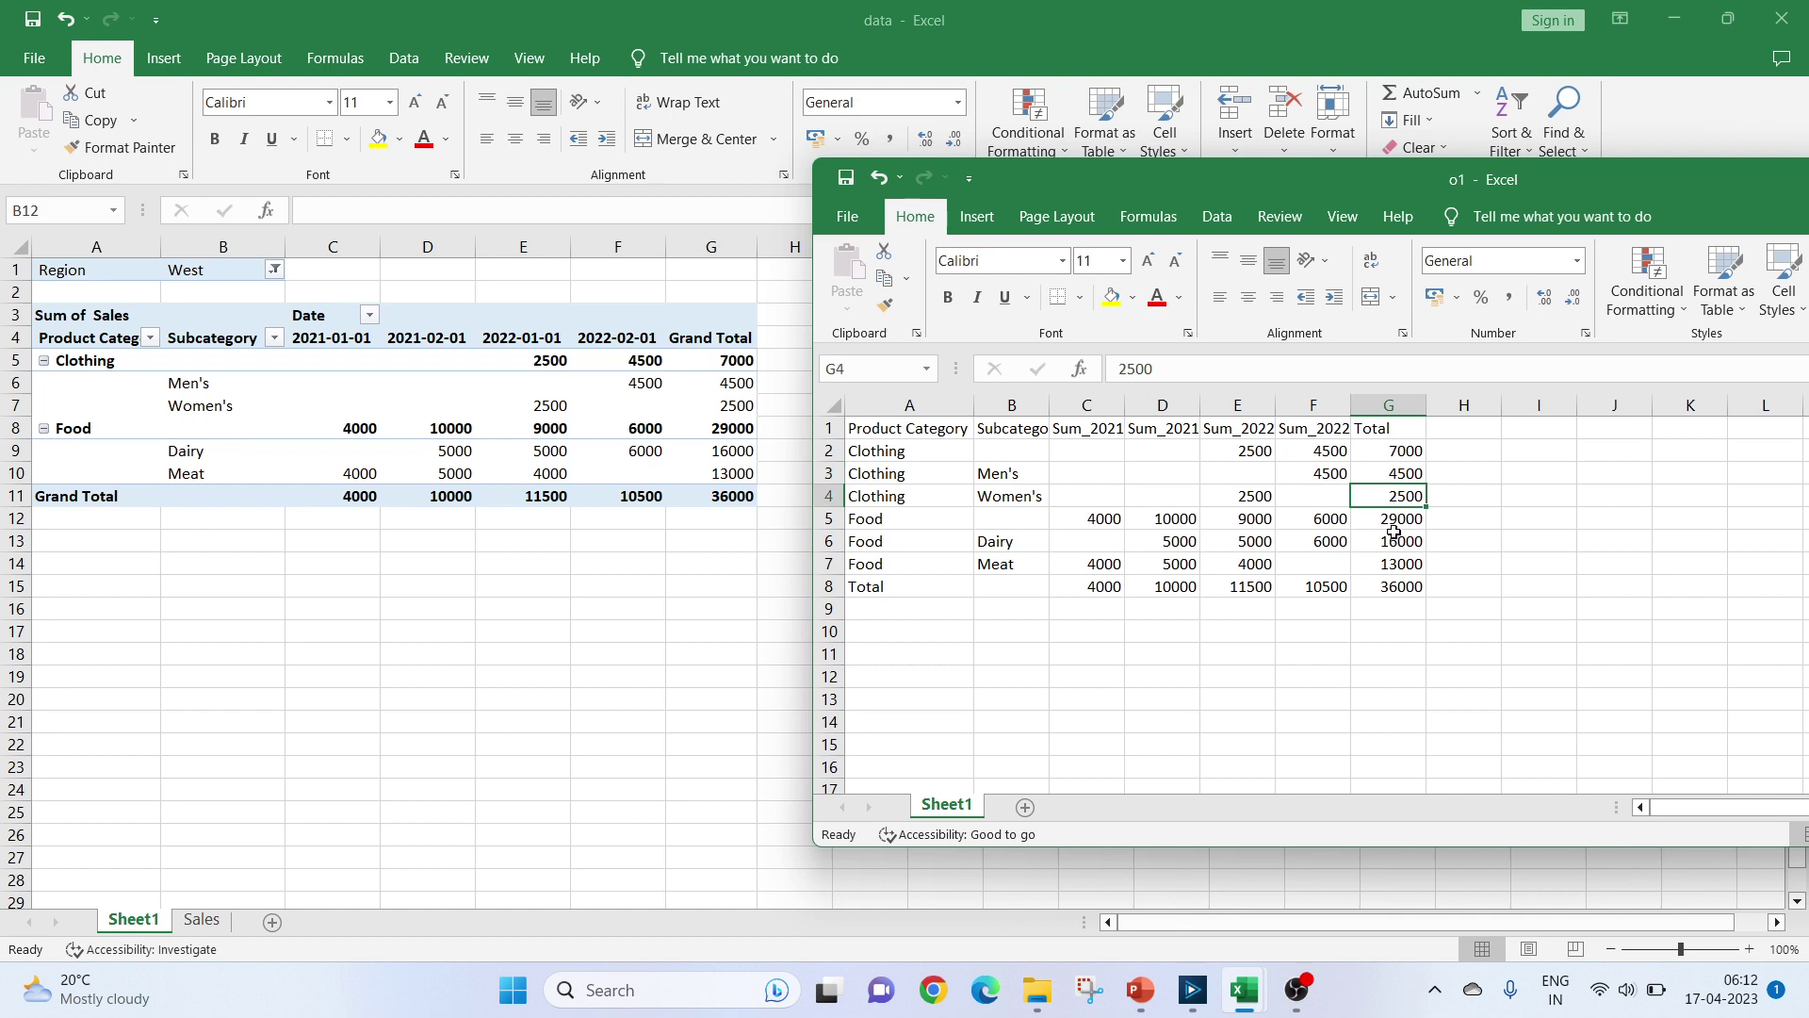
{"action": "left_click", "coordinate": [1394, 528]}
{"action": "left_click", "coordinate": [1397, 545]}
{"action": "left_click", "coordinate": [1404, 567]}
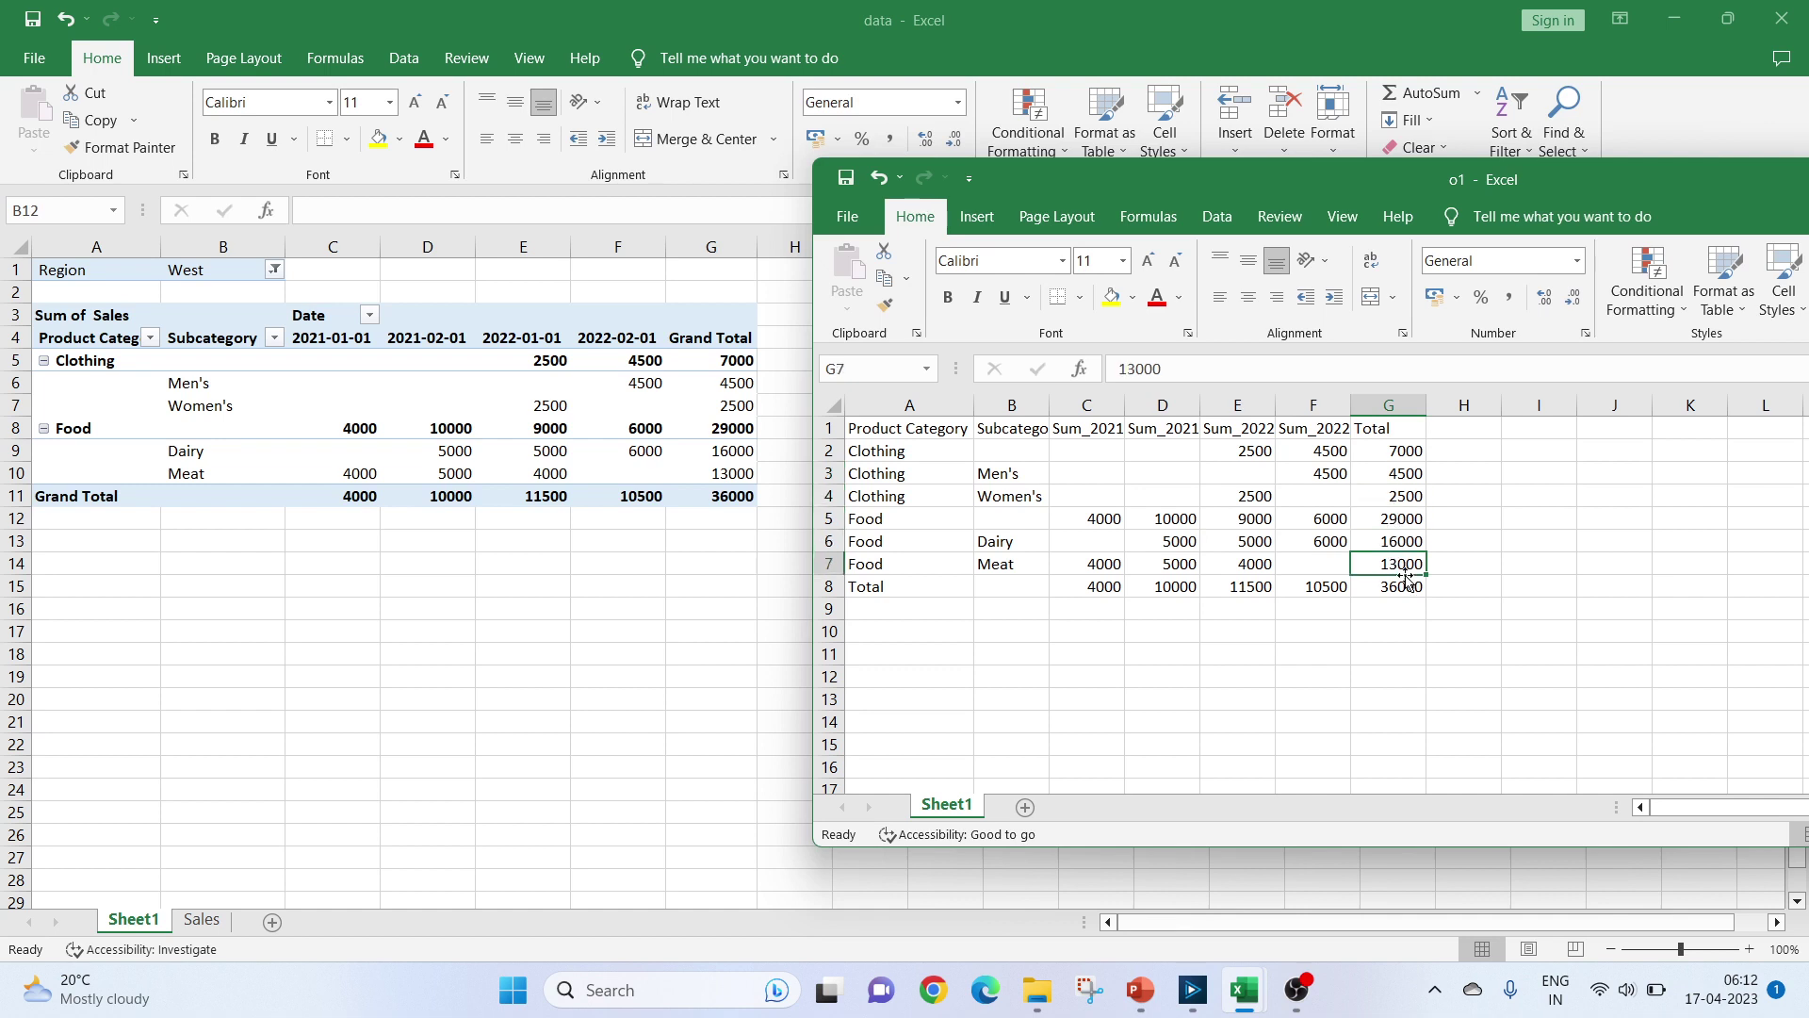
{"action": "left_click", "coordinate": [1408, 593]}
{"action": "left_click", "coordinate": [896, 590]}
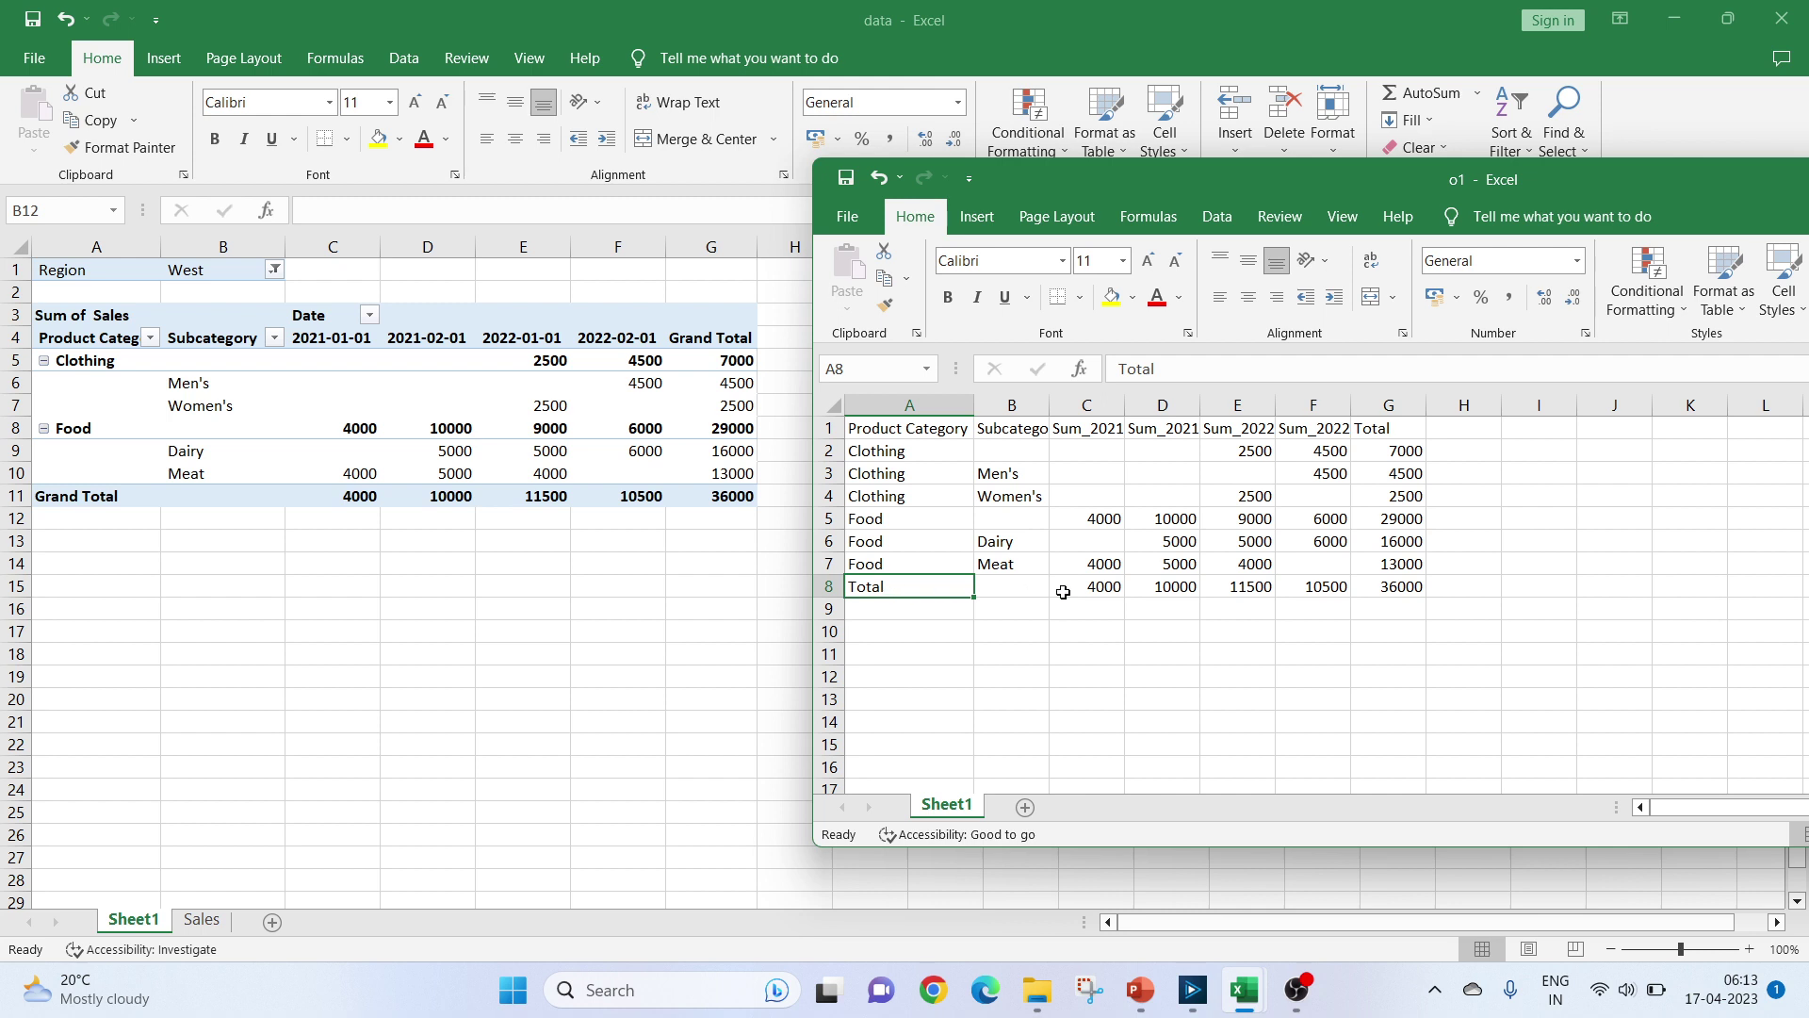
{"action": "left_click", "coordinate": [1001, 544]}
{"action": "left_click", "coordinate": [1006, 562]}
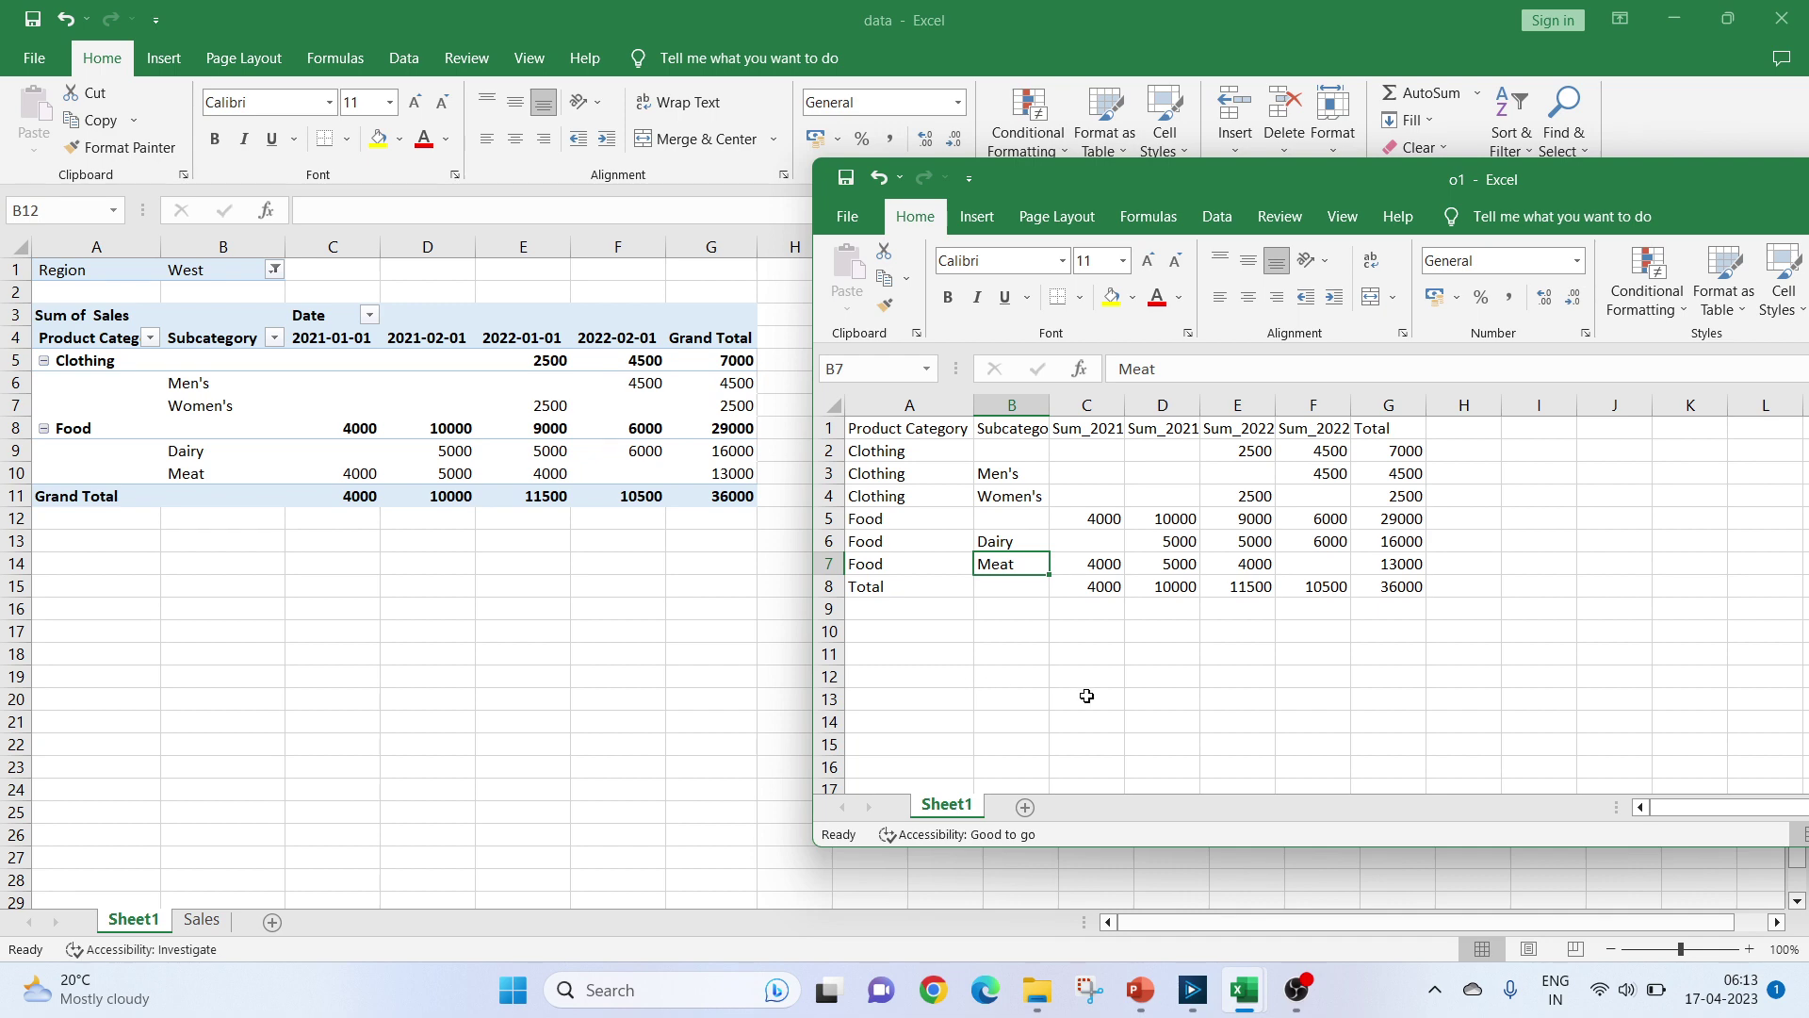
{"action": "left_click", "coordinate": [1296, 990]}
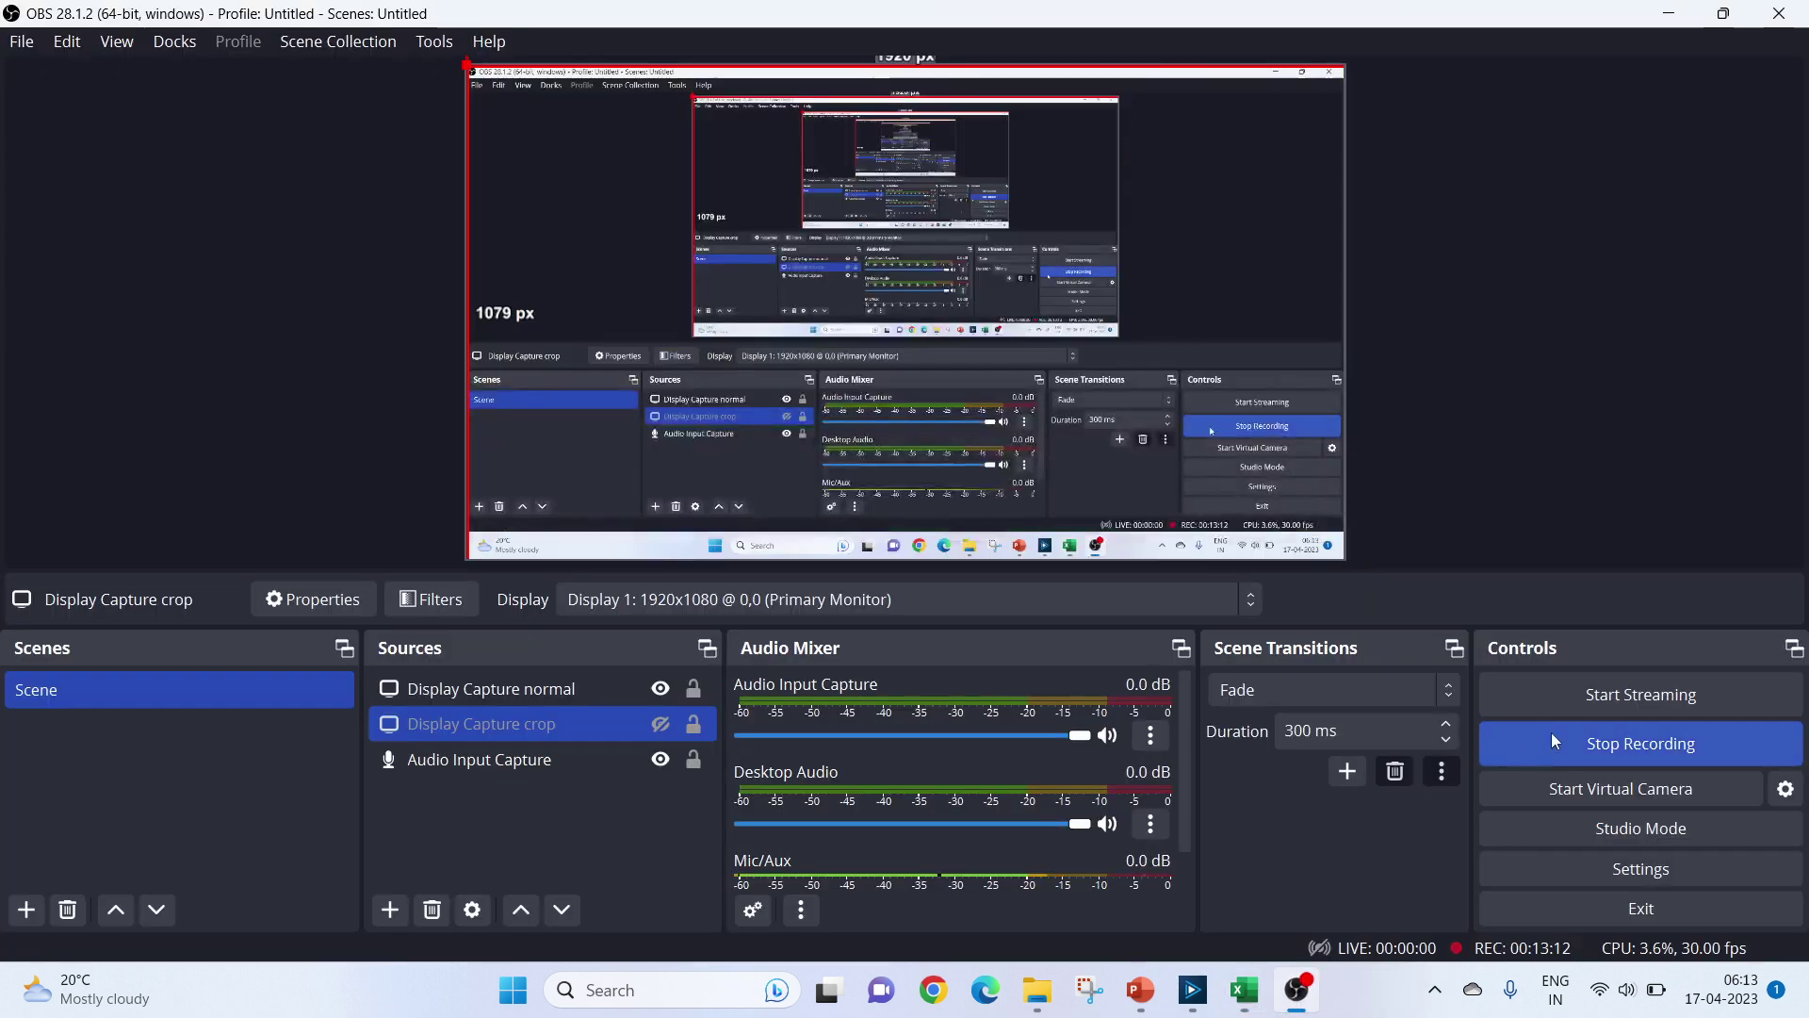